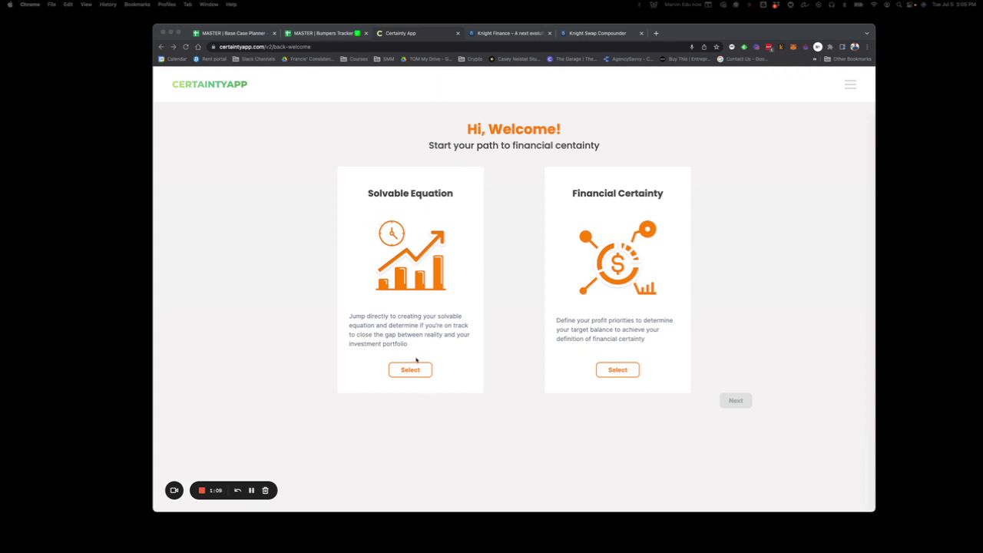
Step: Choose the Solvable Equation path and continue to the Step 1: Closing the Gap form
left_click(496, 375)
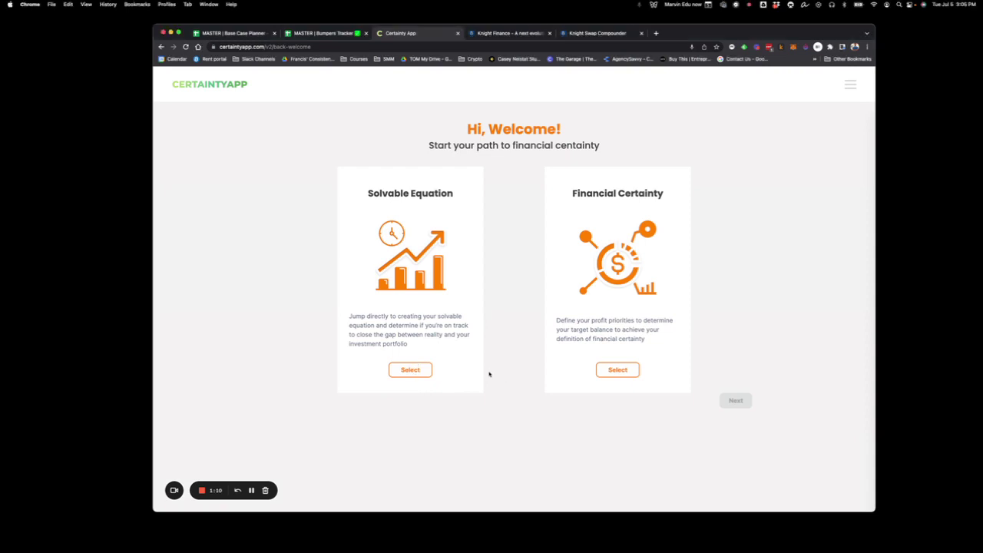
left_click(405, 372)
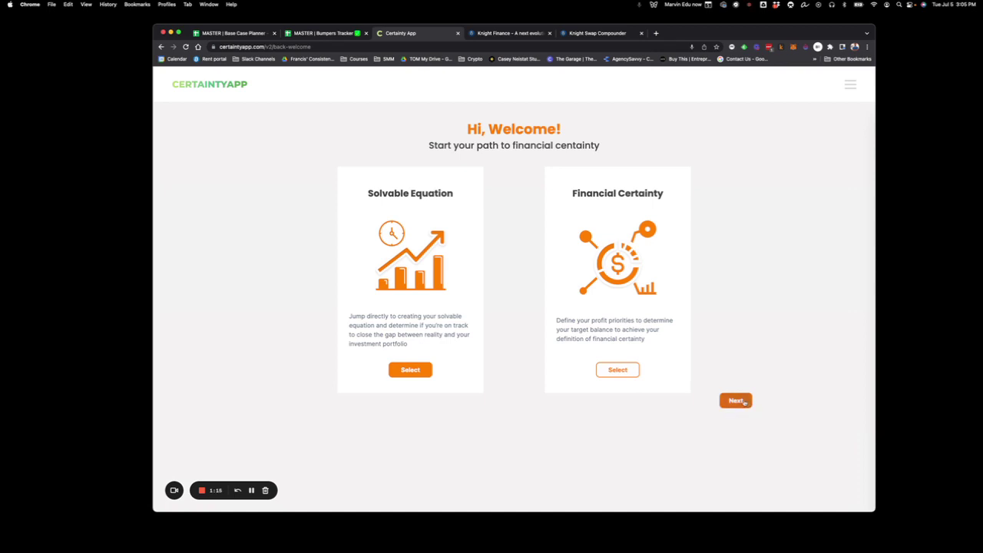
left_click(739, 401)
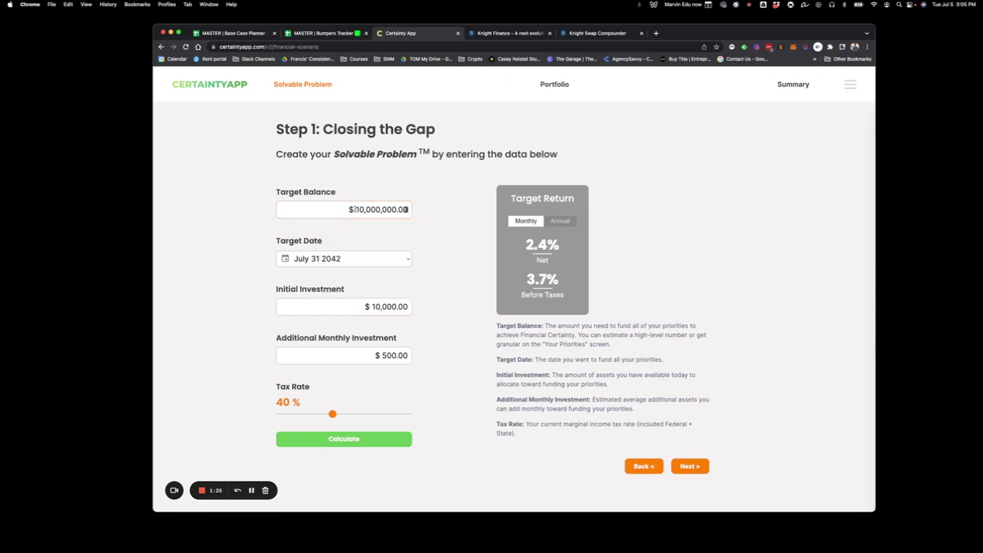
Step: Review the Target Balance, Additional Monthly Investment and 40% Tax Rate values
left_click_drag(356, 209, 396, 209)
left_click(443, 222)
left_click_drag(356, 209, 409, 209)
left_click(427, 232)
left_click_drag(376, 357, 408, 355)
left_click(442, 359)
left_click_drag(277, 407, 308, 407)
left_click(480, 383)
left_click_drag(289, 402, 265, 405)
left_click(472, 369)
Step: Recalculate and save the scenario, showing the annual target return of 32.9% net and 54.8% before taxes
left_click(565, 221)
left_click(344, 438)
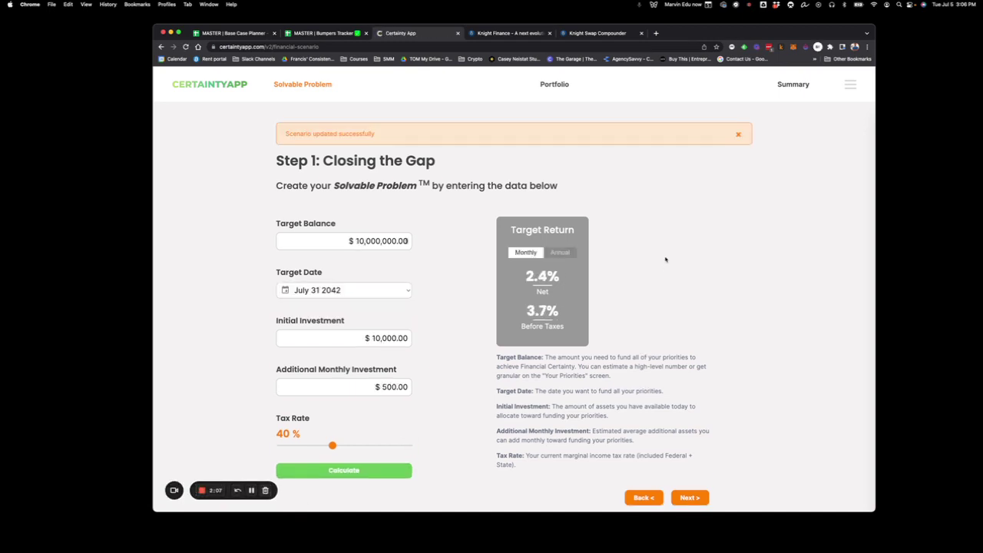
scroll(665, 259, "down", 1)
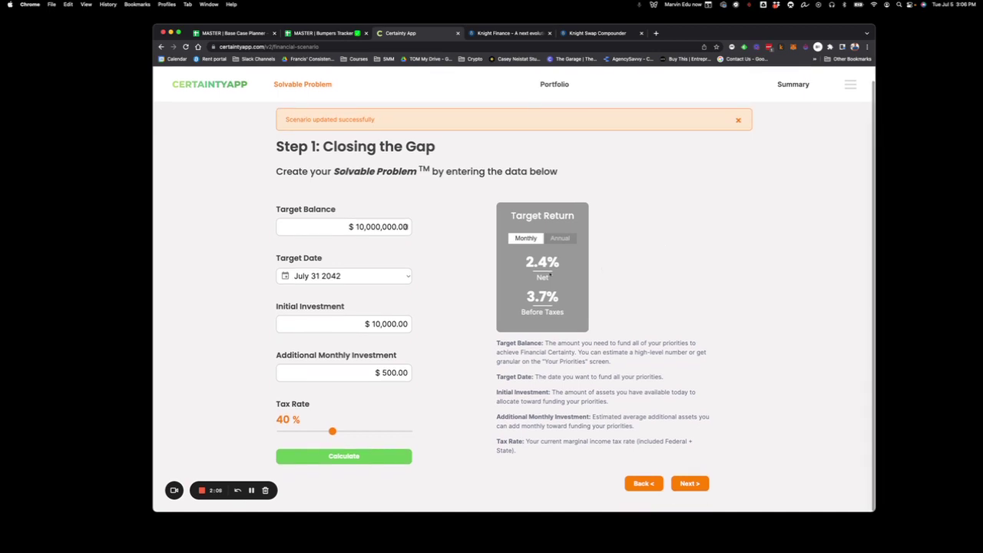
left_click(563, 240)
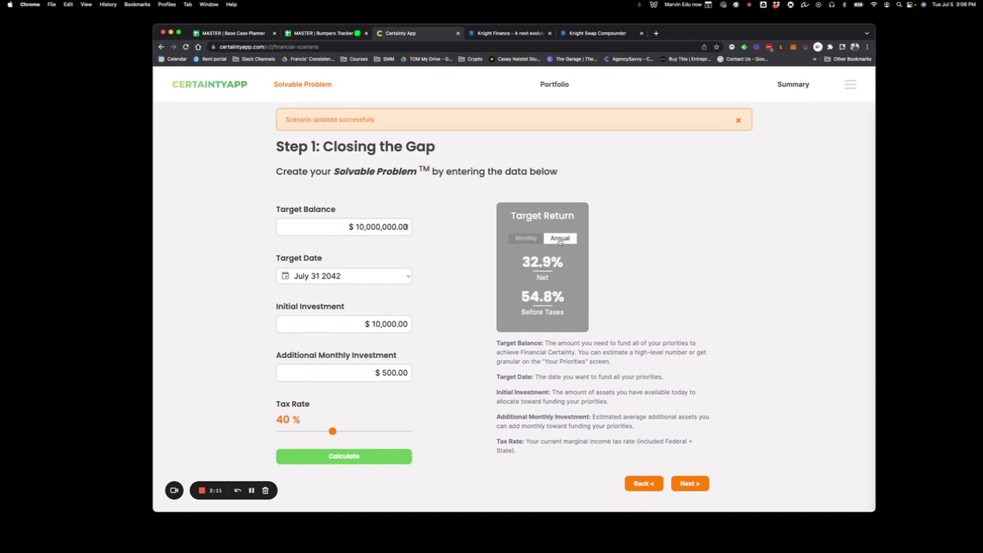
left_click_drag(521, 297, 583, 303)
left_click(649, 298)
left_click(503, 33)
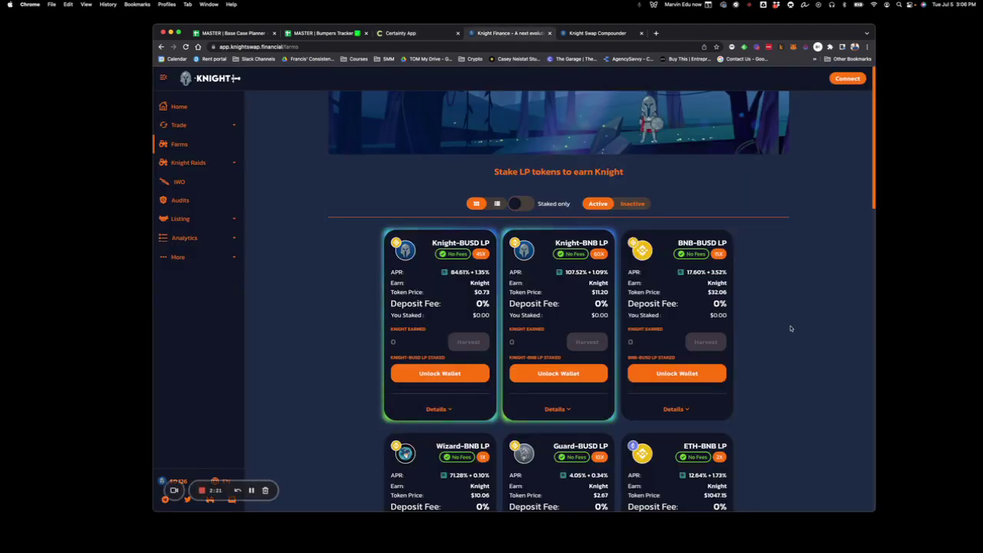
Step: Scroll the Farms list and check the Knight-BNB farm's 107.52% APR
scroll(791, 329, "down", 2)
scroll(629, 261, "down", 1)
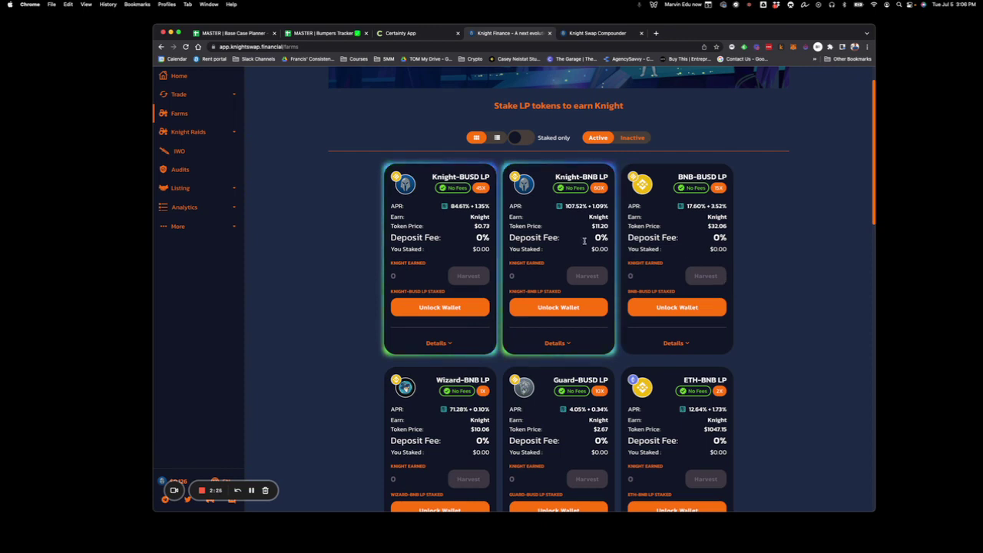
left_click_drag(566, 206, 589, 207)
scroll(806, 241, "down", 1)
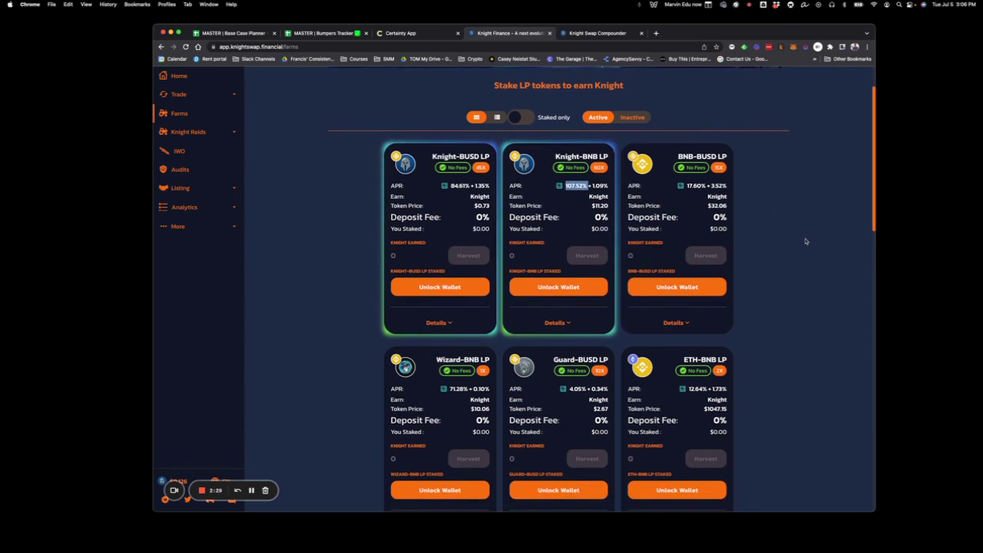
left_click(452, 184)
left_click_drag(451, 184, 470, 185)
Step: Compare the MARVIN-BNB farm's APR further down, then return up toward the USDT-BUSD LP card
scroll(470, 283, "down", 3)
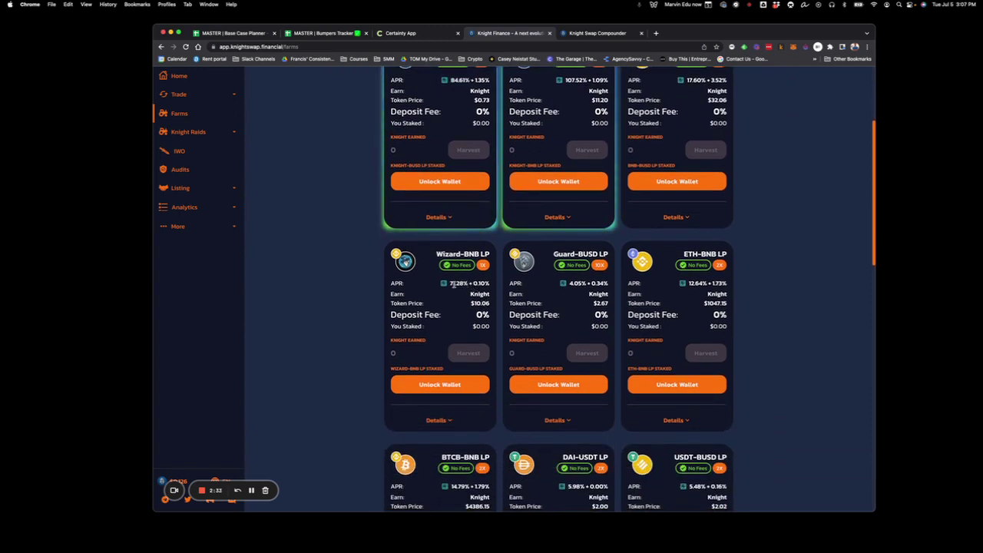
scroll(794, 315, "down", 1)
scroll(794, 315, "down", 4)
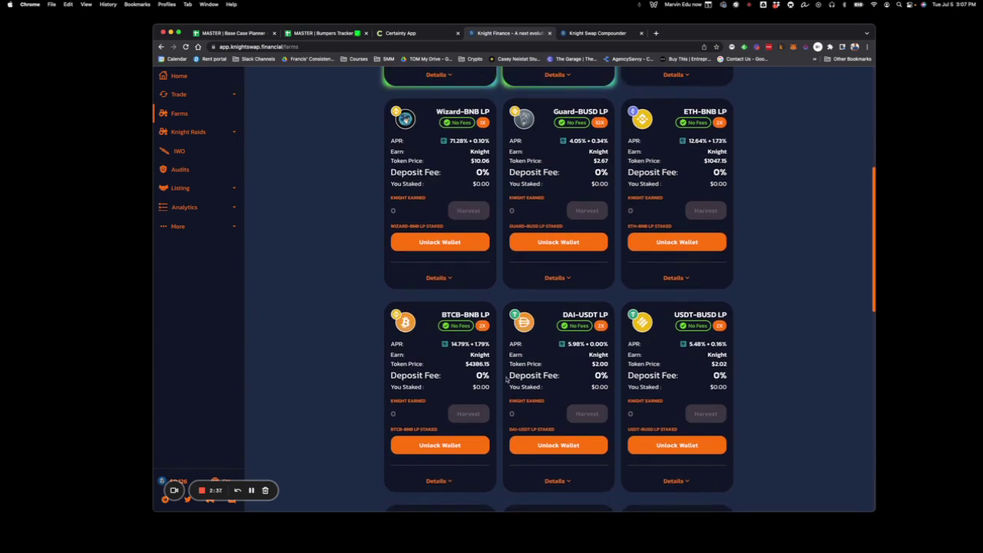
scroll(766, 350, "down", 15)
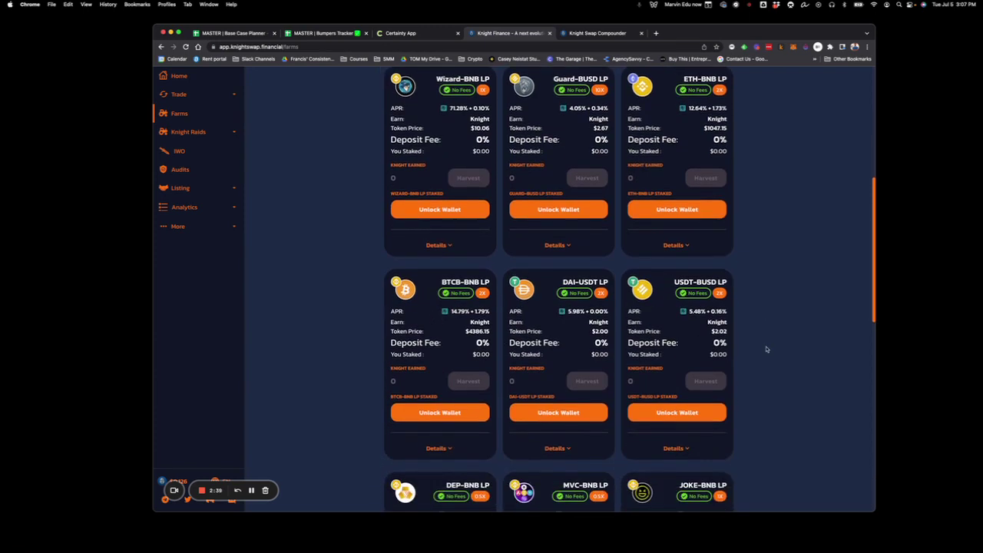
scroll(766, 349, "down", 3)
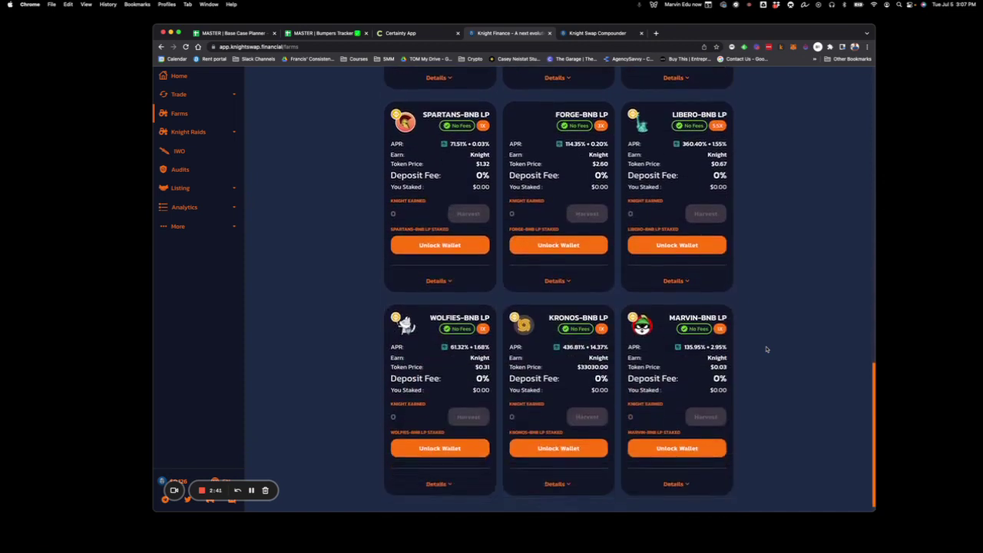
left_click_drag(683, 339, 710, 339)
left_click(781, 338)
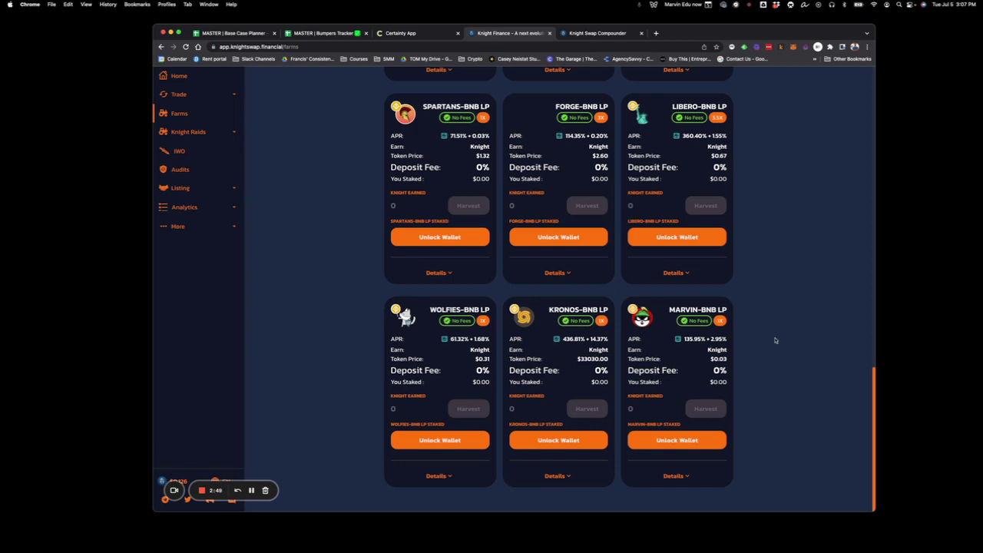
scroll(791, 331, "up", 10)
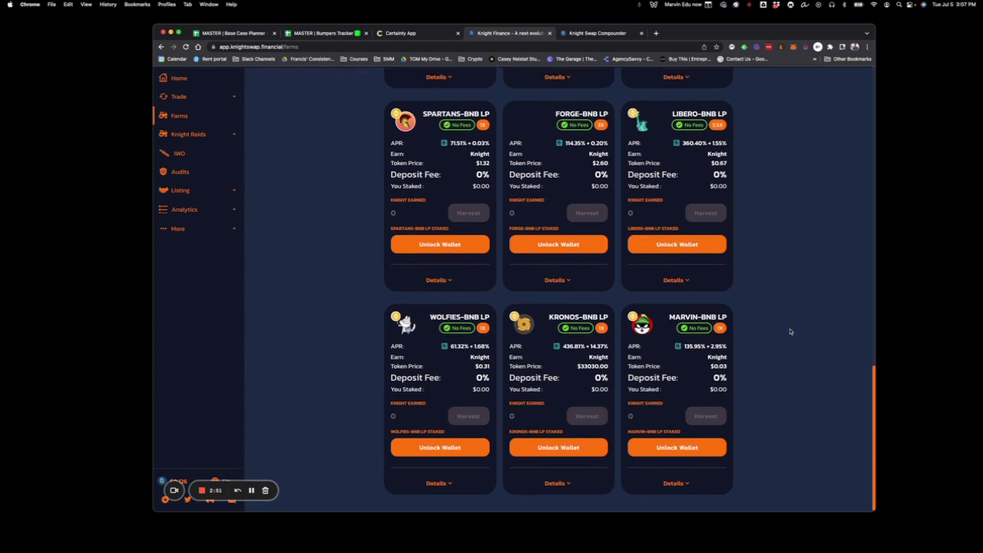
scroll(791, 331, "up", 3)
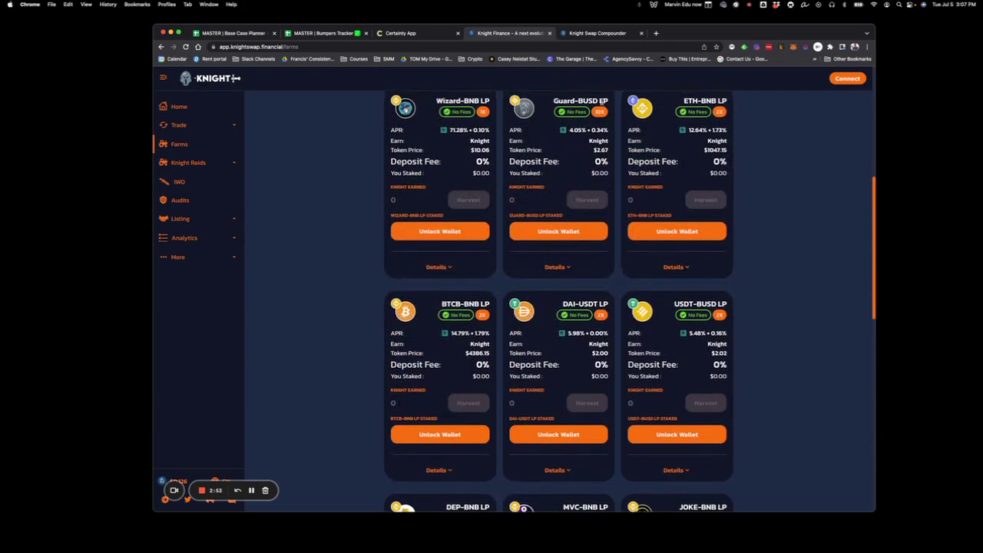
Step: Advance to the Step 2 portfolio and start a new asset with the Name field focused, then return to Knight Swap
left_click(405, 33)
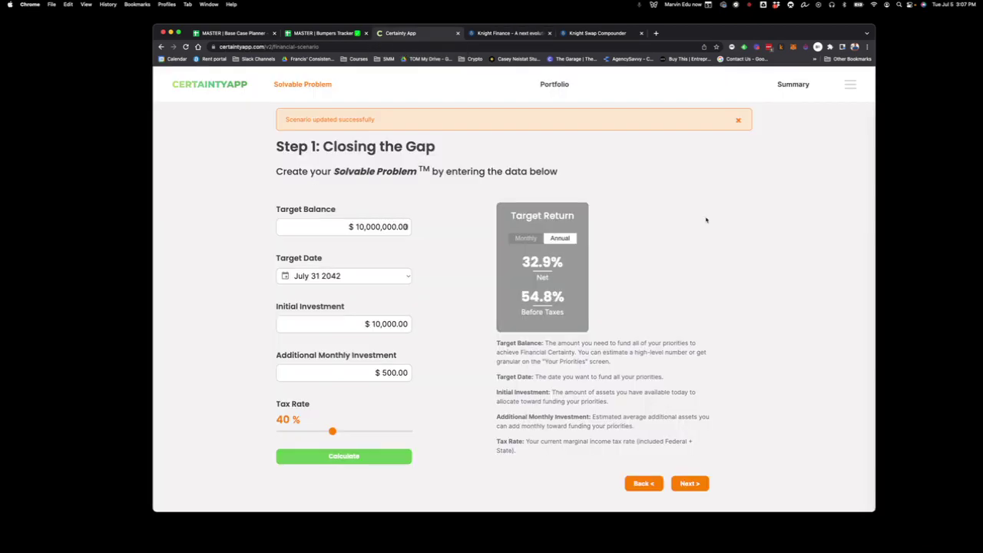
left_click(691, 484)
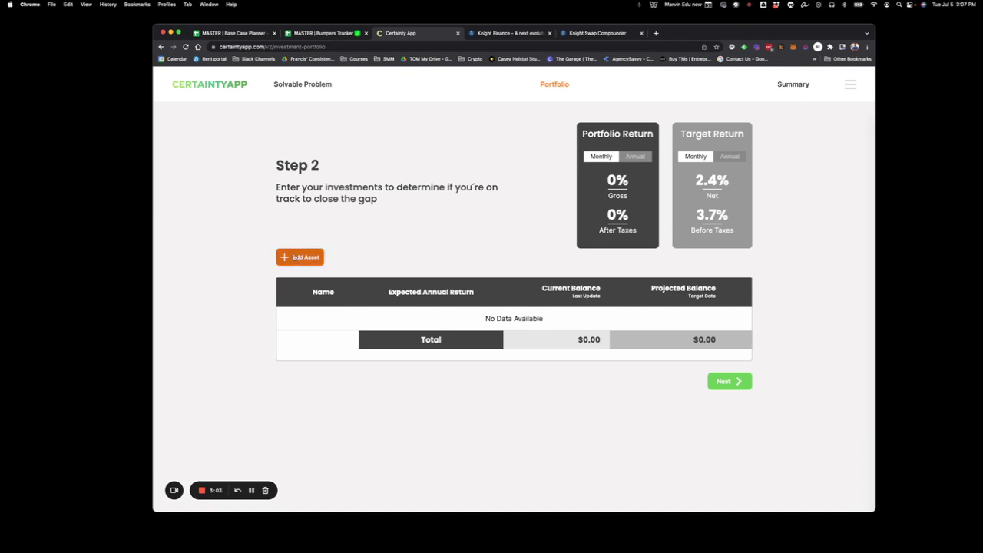
left_click(294, 258)
left_click(501, 259)
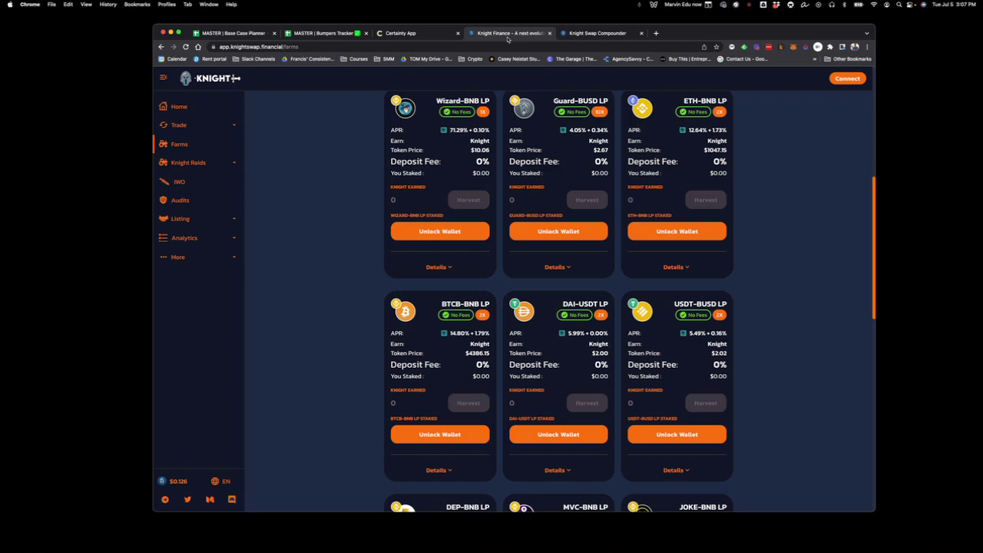
left_click(507, 33)
scroll(745, 308, "down", 10)
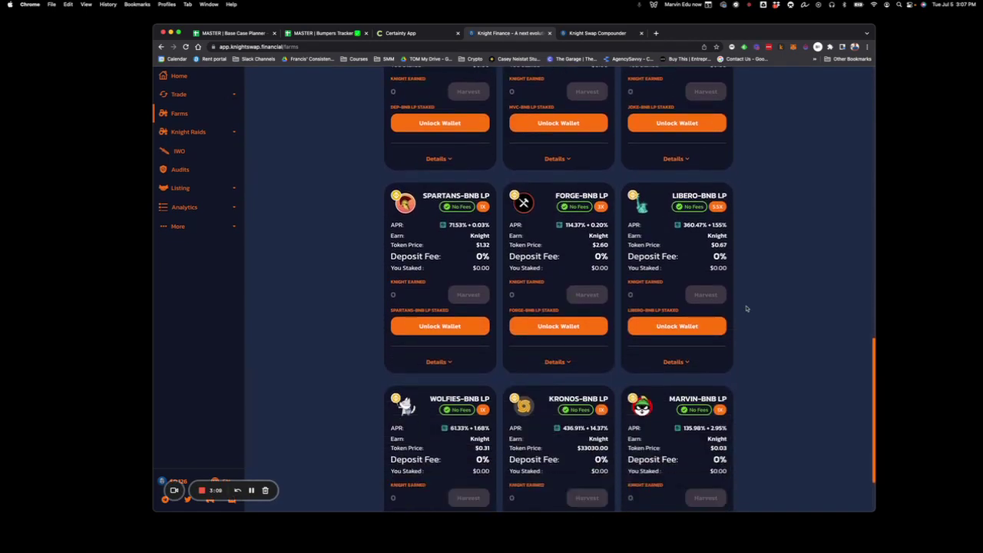
scroll(746, 308, "down", 3)
left_click_drag(668, 310, 704, 340)
key("super+c")
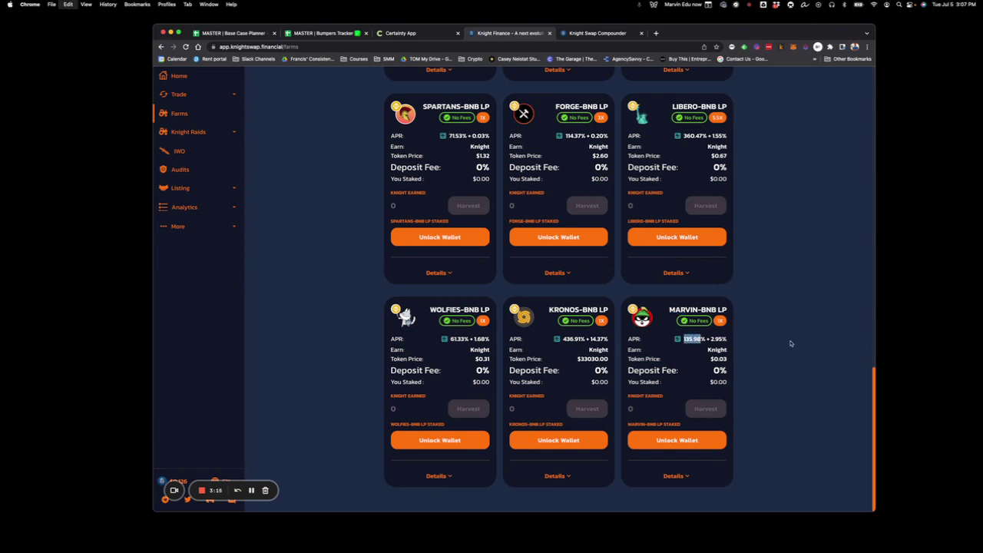
left_click_drag(707, 339, 727, 340)
left_click(747, 343)
Step: Add a MarvinBNB LP KS asset with 135.98% expected annual return and $500 current balance
left_click(405, 34)
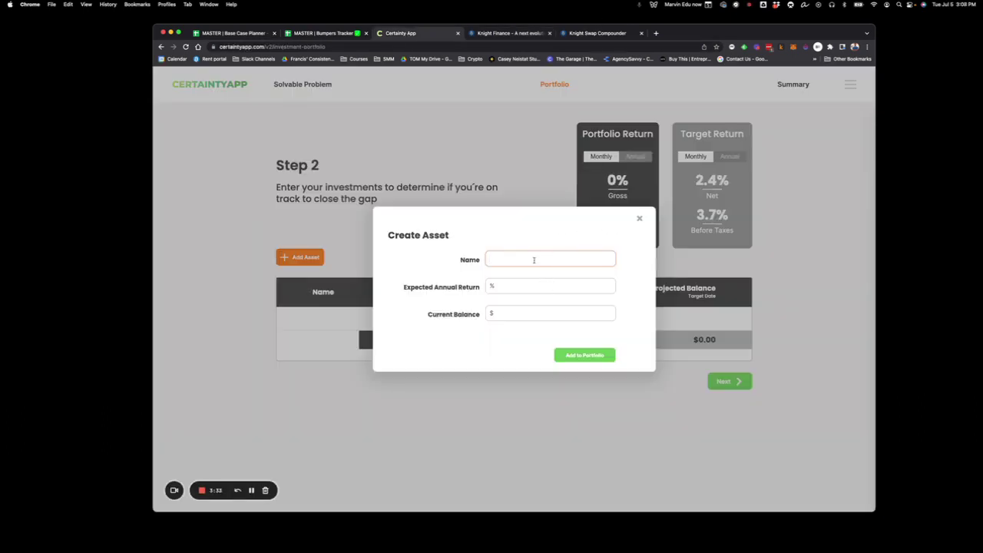
type("MarvinBN")
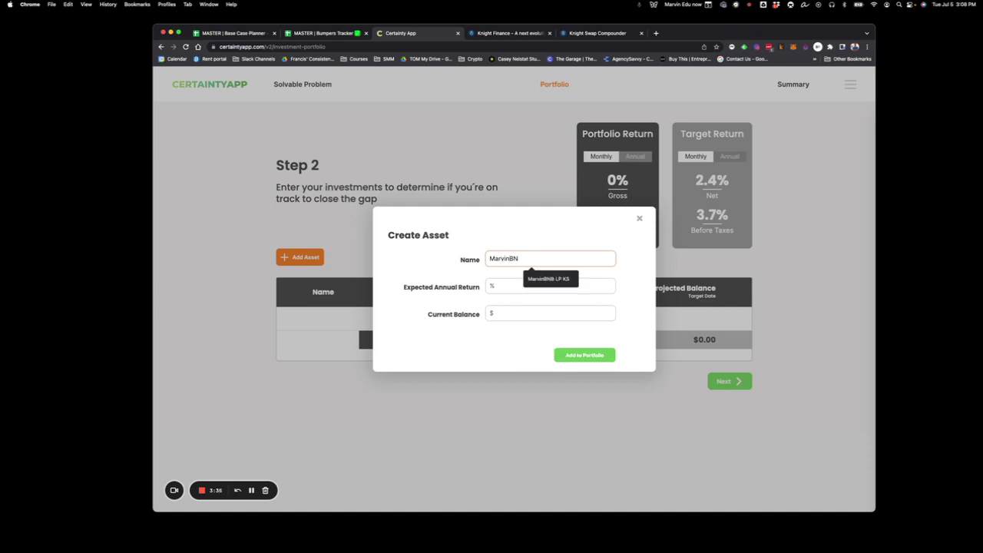
left_click(548, 279)
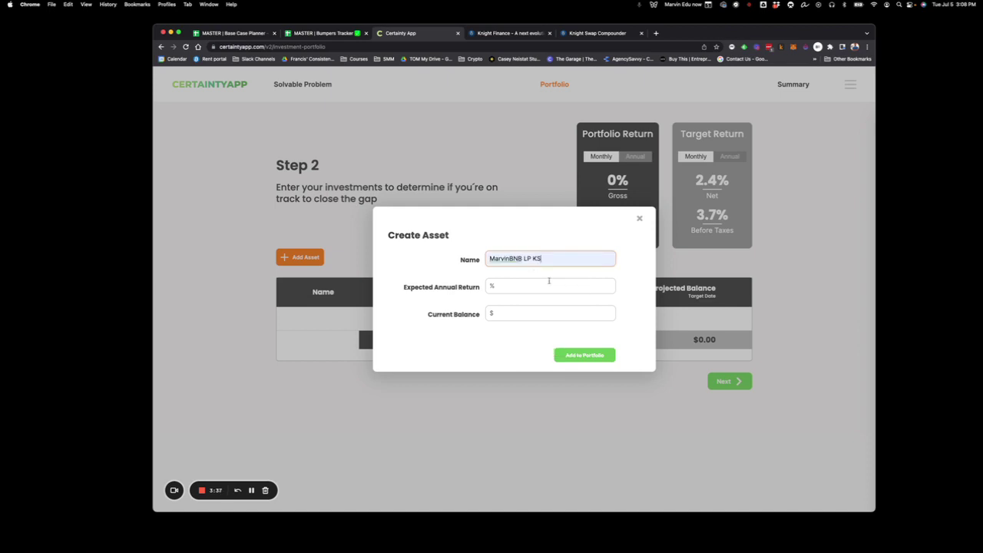
left_click(535, 288)
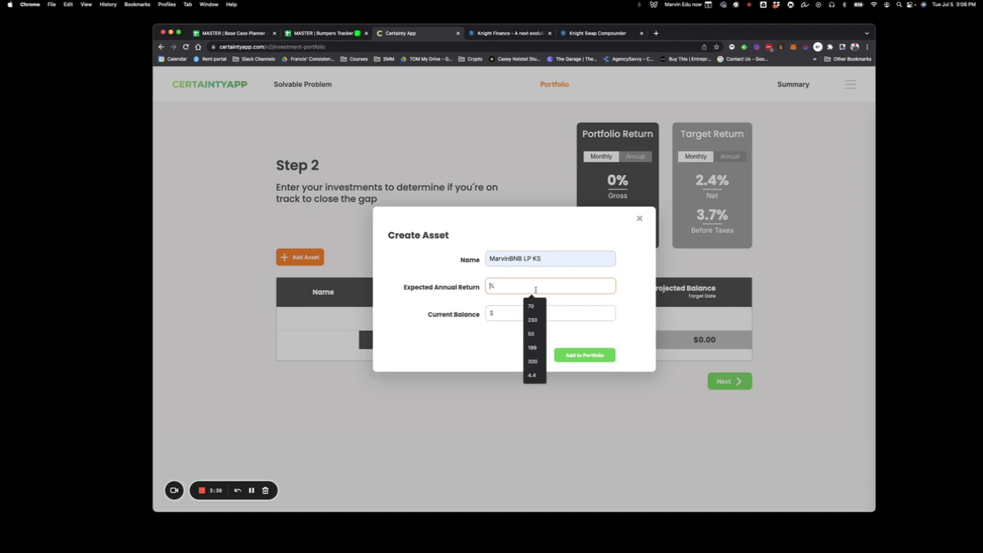
key("super+v")
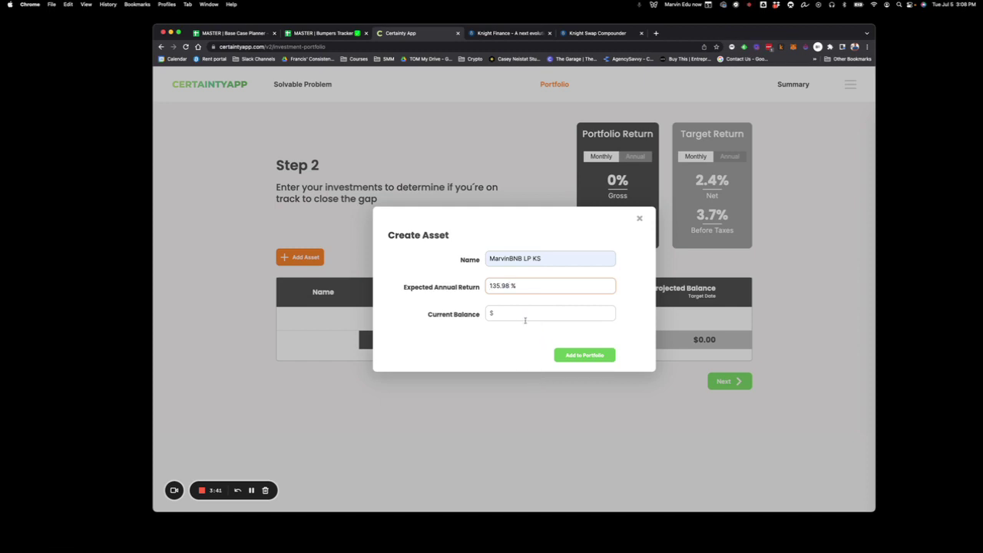
left_click(526, 317)
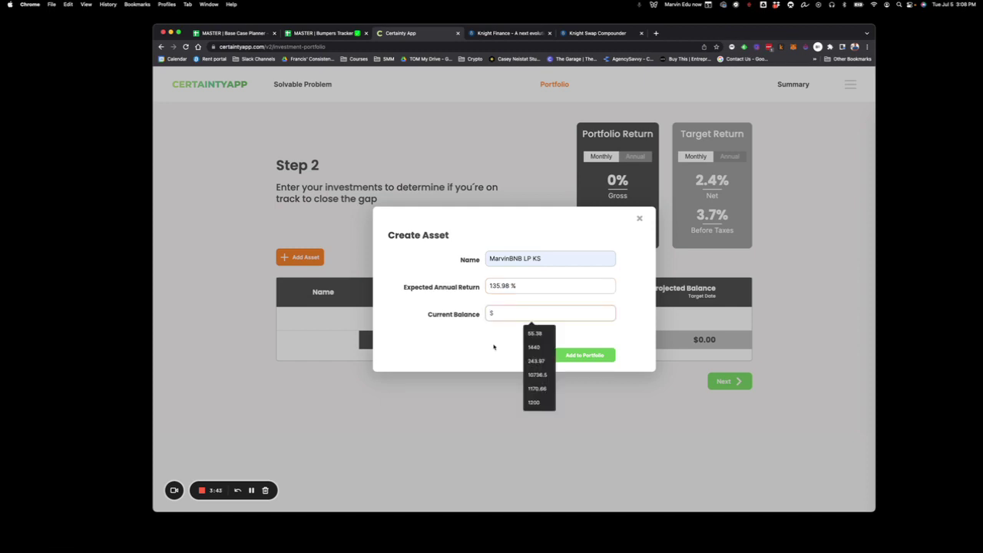
type("500")
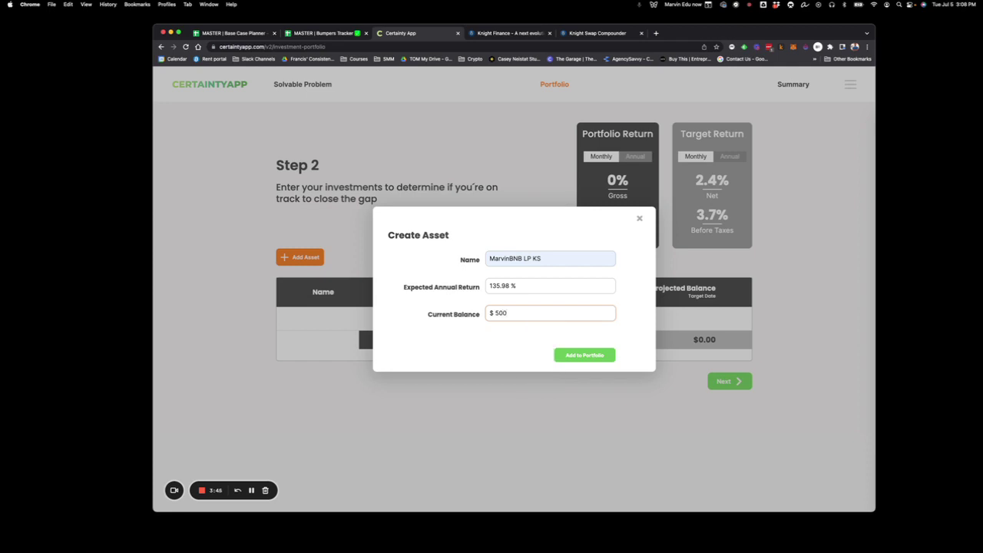
left_click(569, 358)
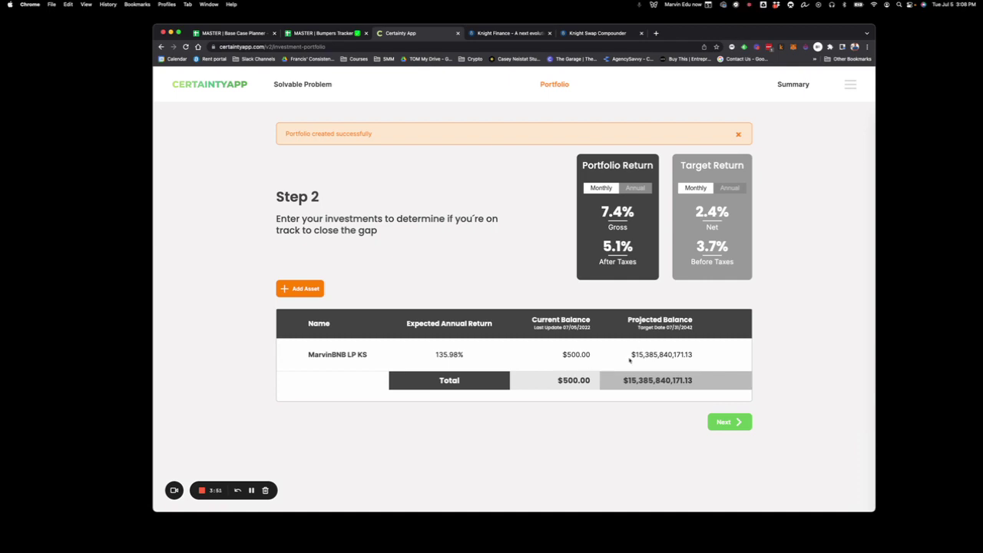
left_click_drag(634, 354, 694, 355)
left_click(704, 356)
mouse_move(632, 355)
left_mouse_down()
mouse_move(667, 358)
mouse_move(628, 355)
left_mouse_up()
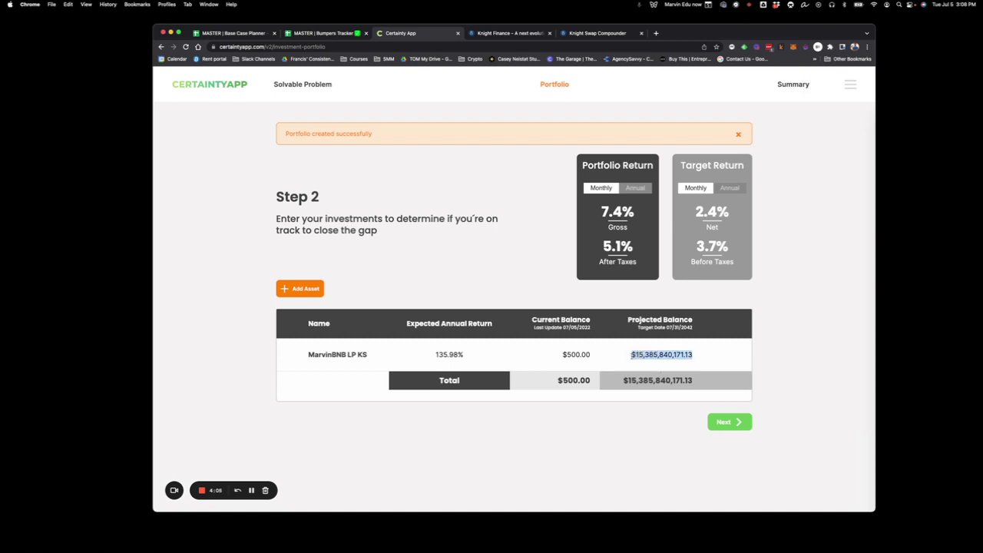
left_click(747, 345)
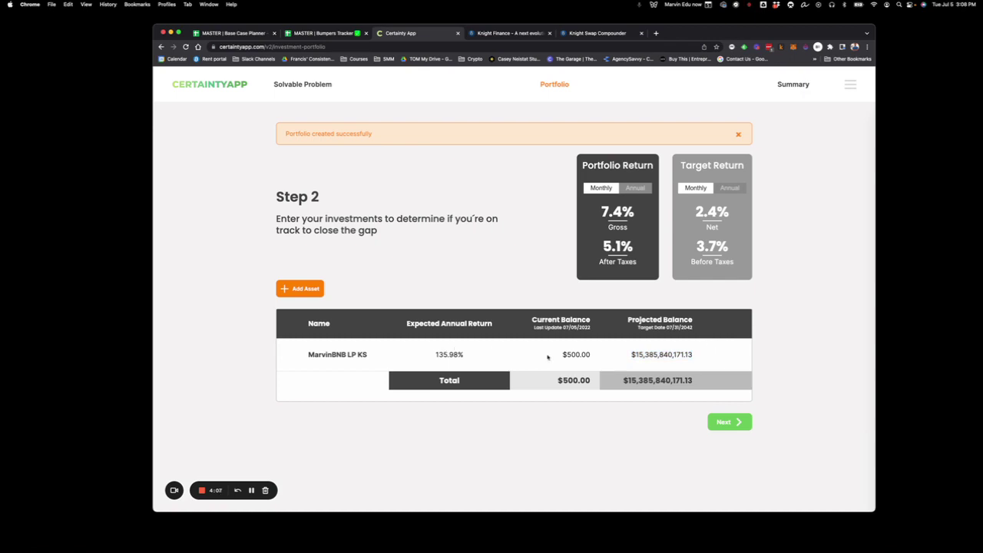
left_click_drag(558, 358, 592, 356)
left_click_drag(632, 354, 704, 355)
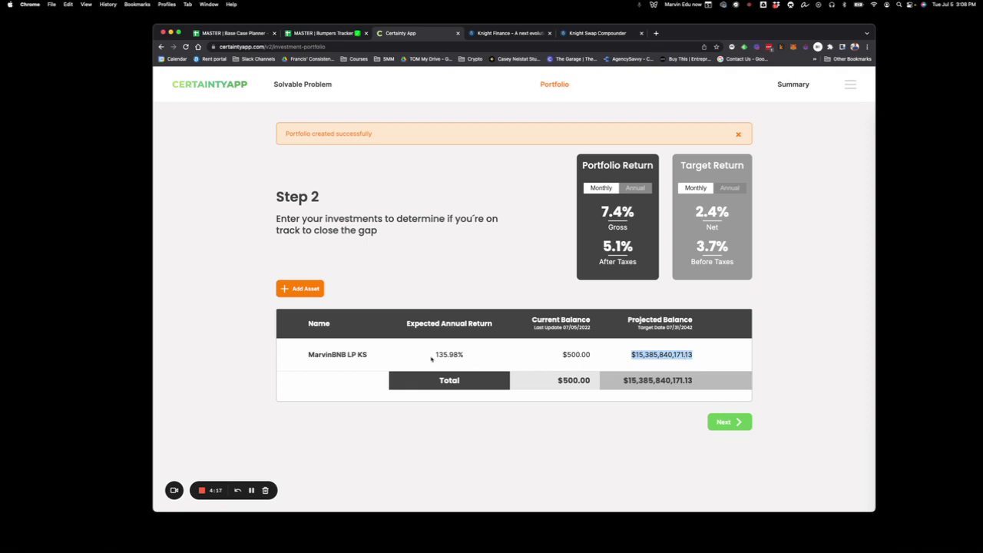
left_click_drag(432, 358, 462, 355)
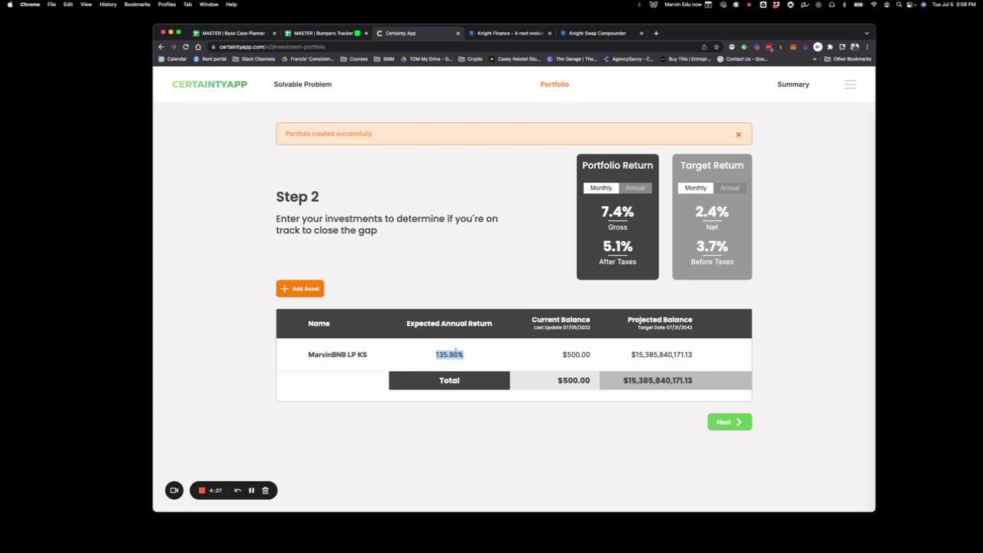
left_click(470, 358)
left_click_drag(433, 357, 477, 357)
left_click_drag(551, 359, 702, 355)
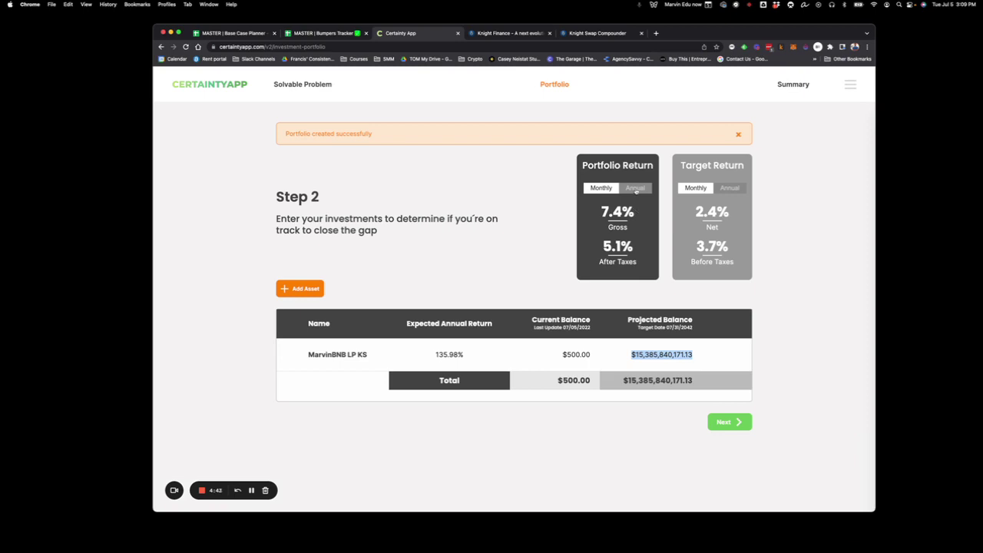
Step: Switch both return cards to annual and compare 136% gross and 81.6% after taxes against the 54.8% target
left_click(744, 173)
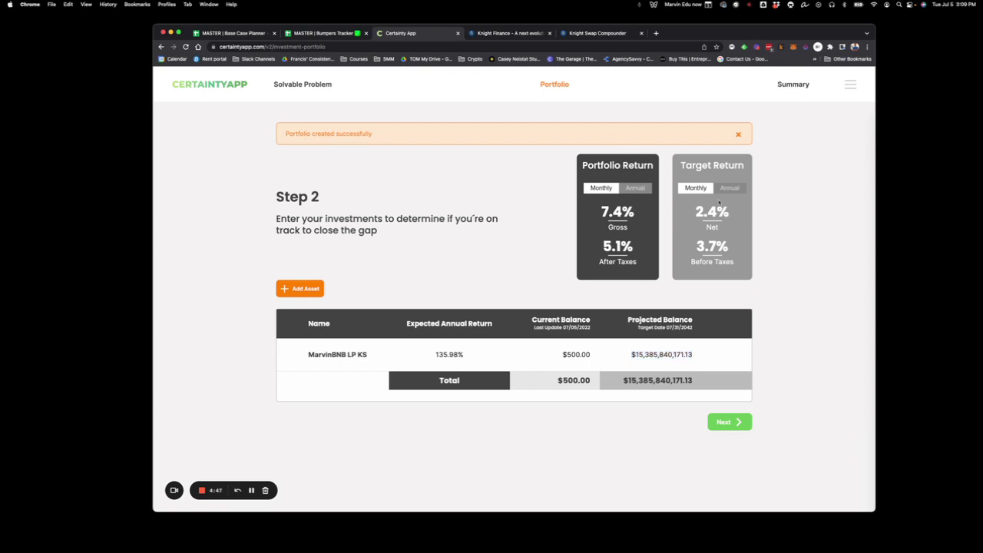
left_click(634, 188)
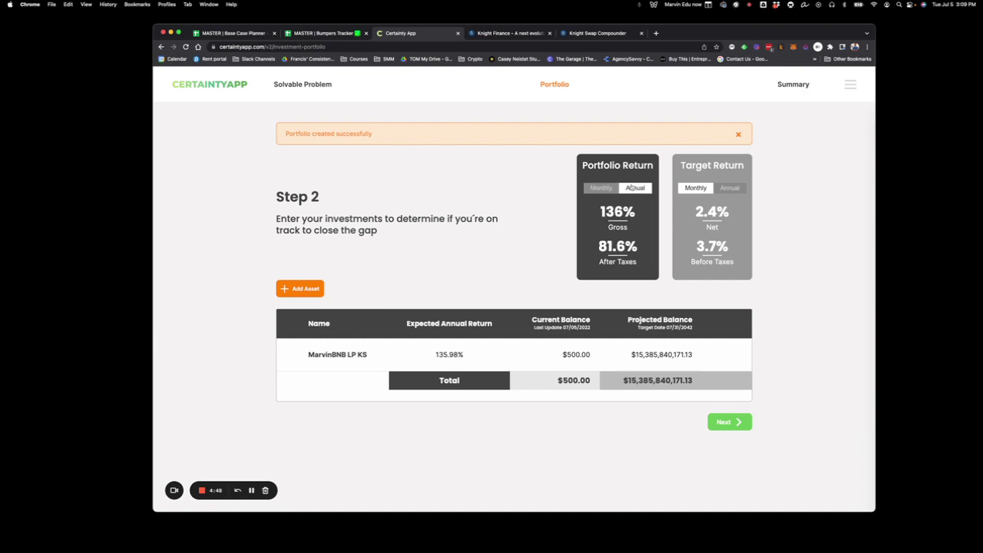
left_click(728, 188)
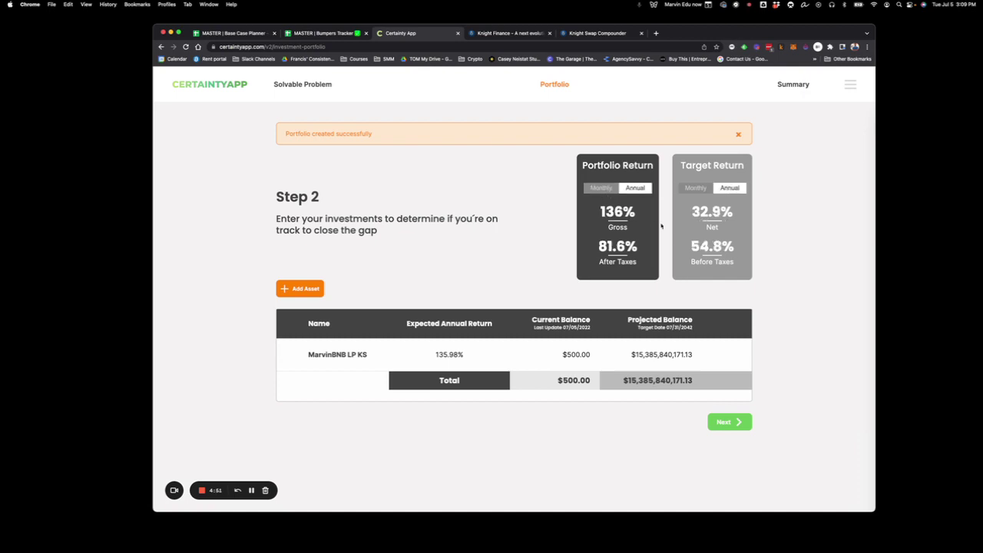
left_click_drag(690, 247, 765, 250)
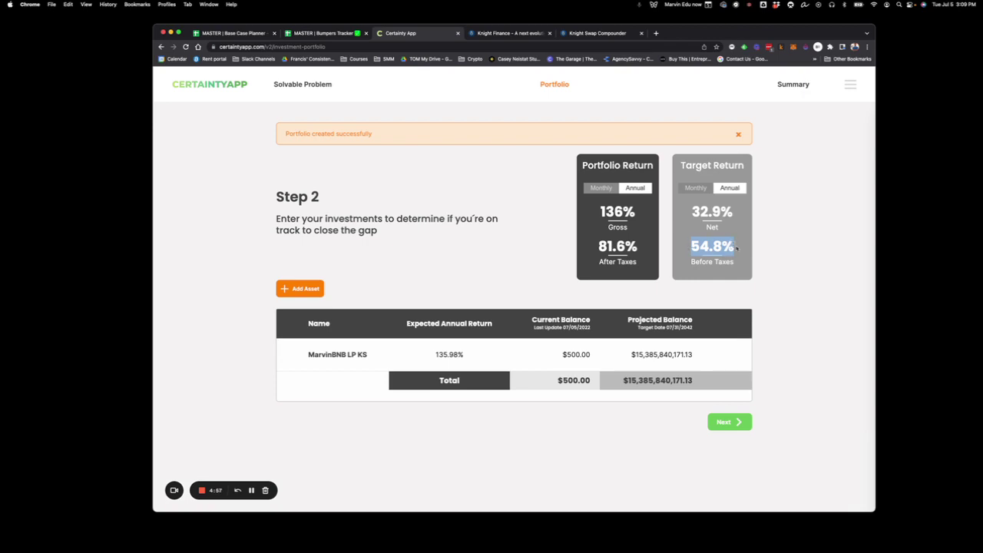
left_click(612, 242)
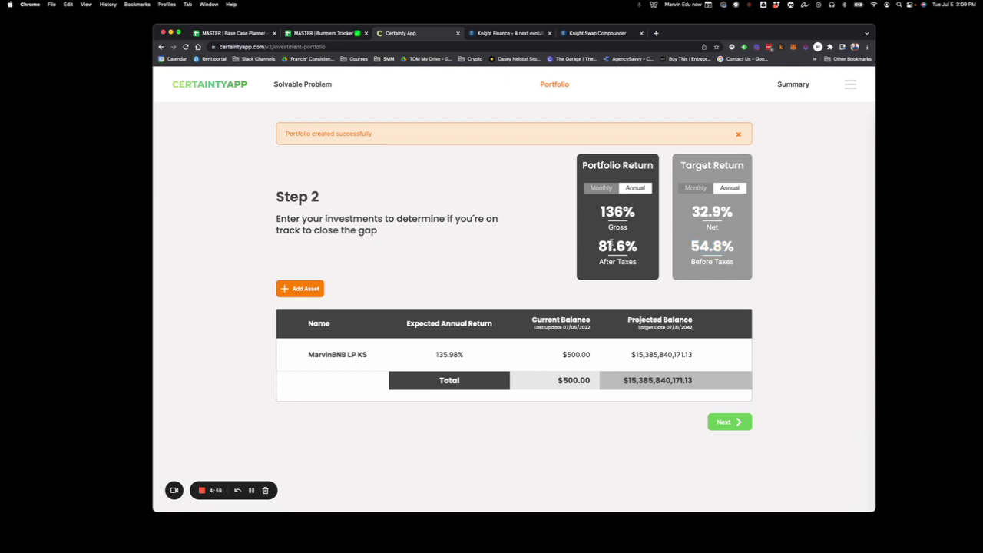
left_click_drag(596, 214, 638, 215)
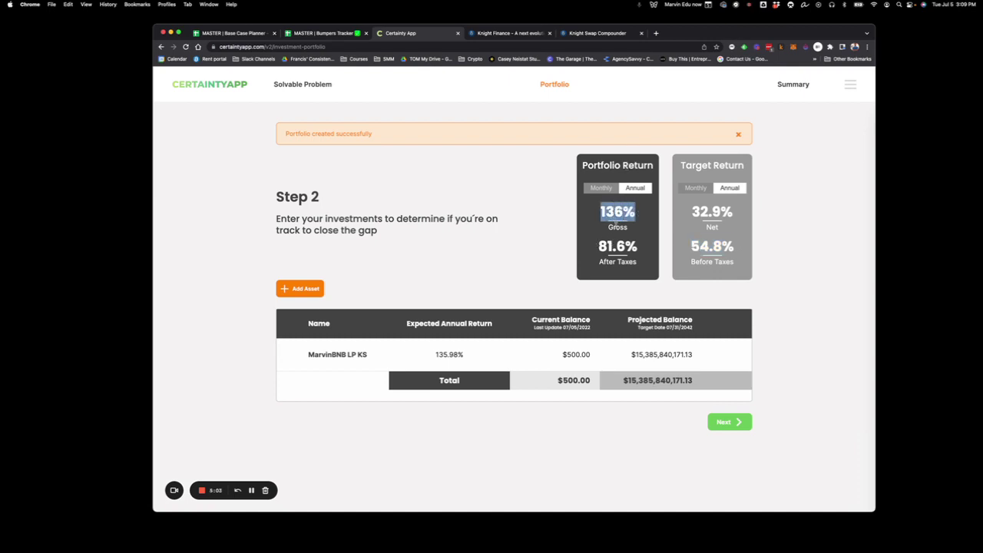
left_click(616, 217)
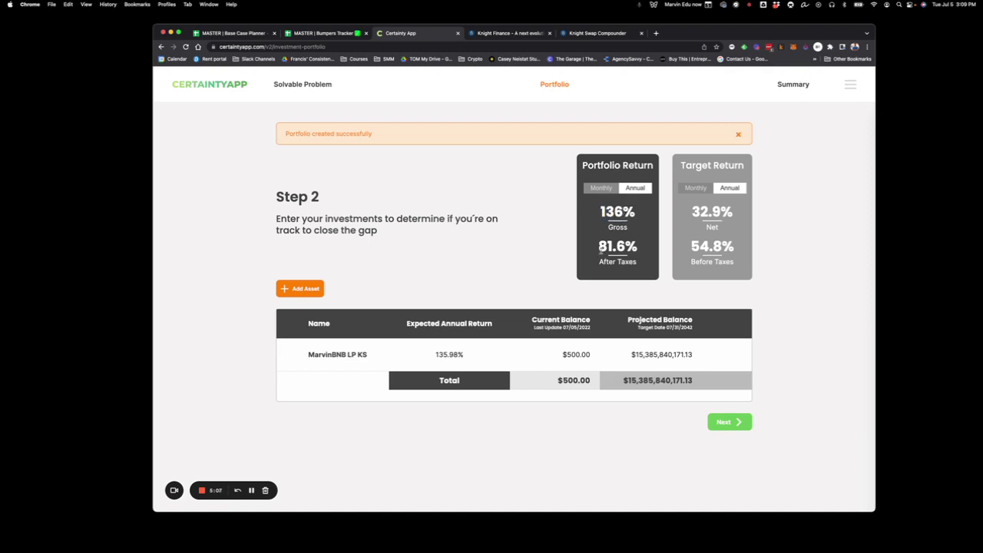
left_click_drag(600, 251, 626, 250)
left_click_drag(691, 247, 735, 247)
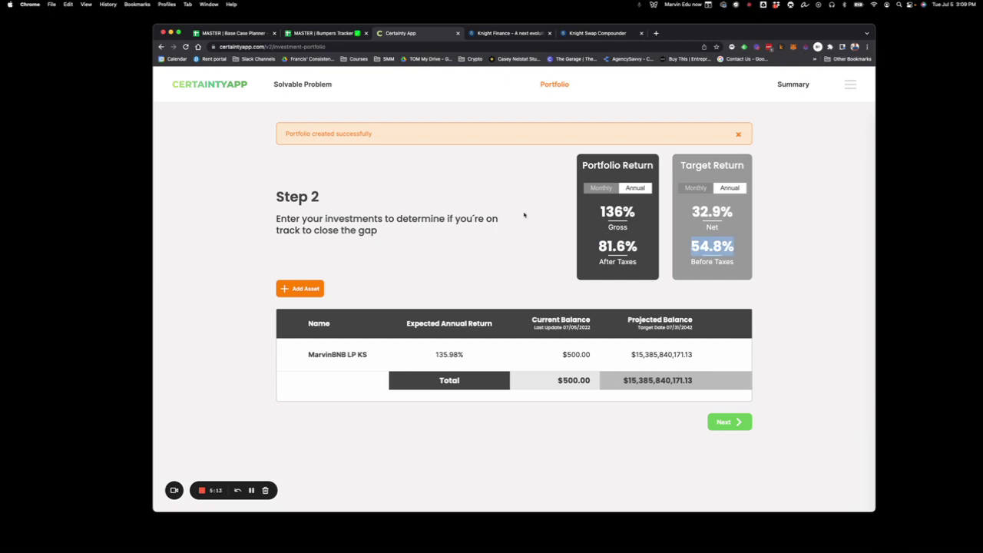
Step: Find the USDT-BUSD LP farm's 5.49% + 0.16% APR on the Knight Swap farms page
left_click(498, 34)
scroll(808, 223, "up", 5)
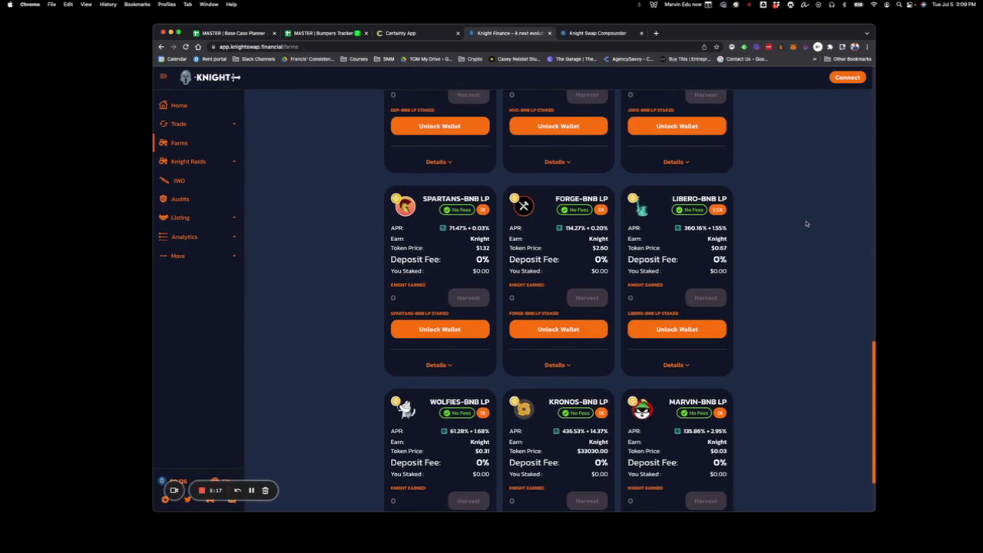
scroll(807, 224, "up", 8)
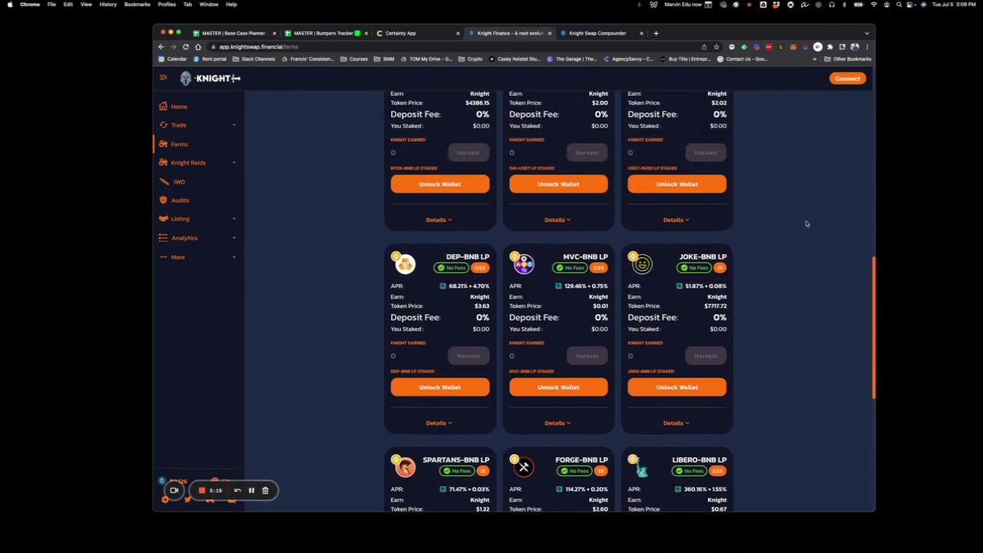
scroll(807, 224, "up", 3)
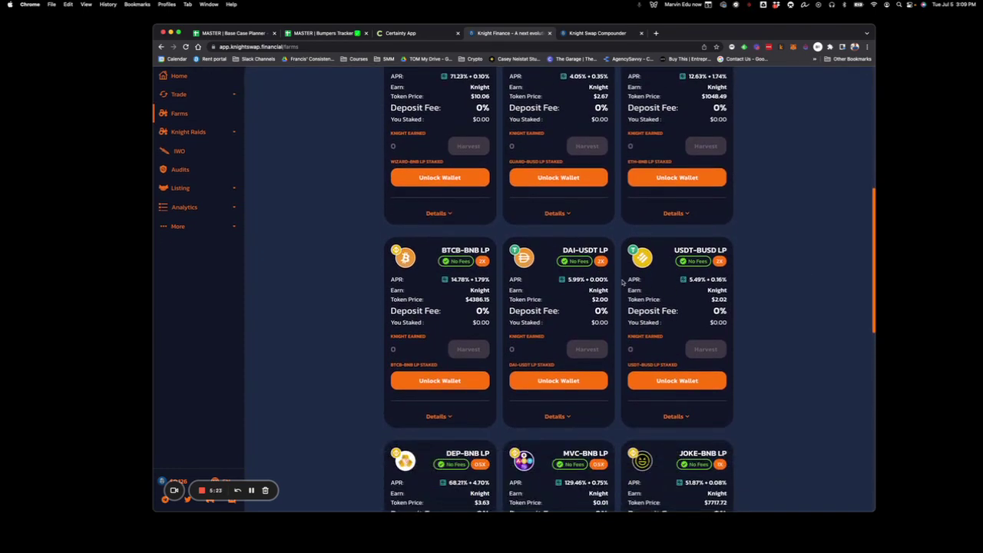
left_click_drag(628, 279, 746, 280)
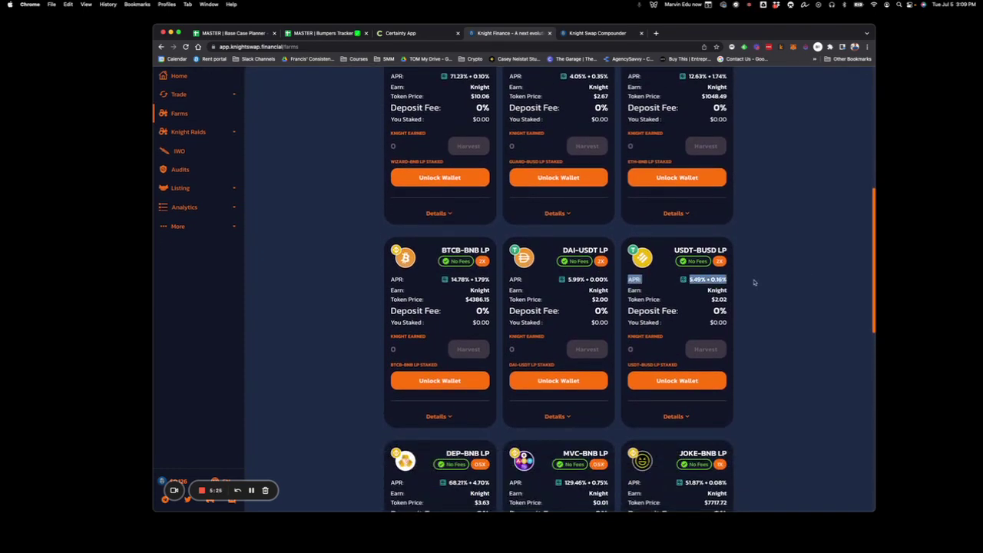
left_click(753, 281)
Step: Check the Guard-BUSD LP farm name further up the list
scroll(710, 260, "up", 5)
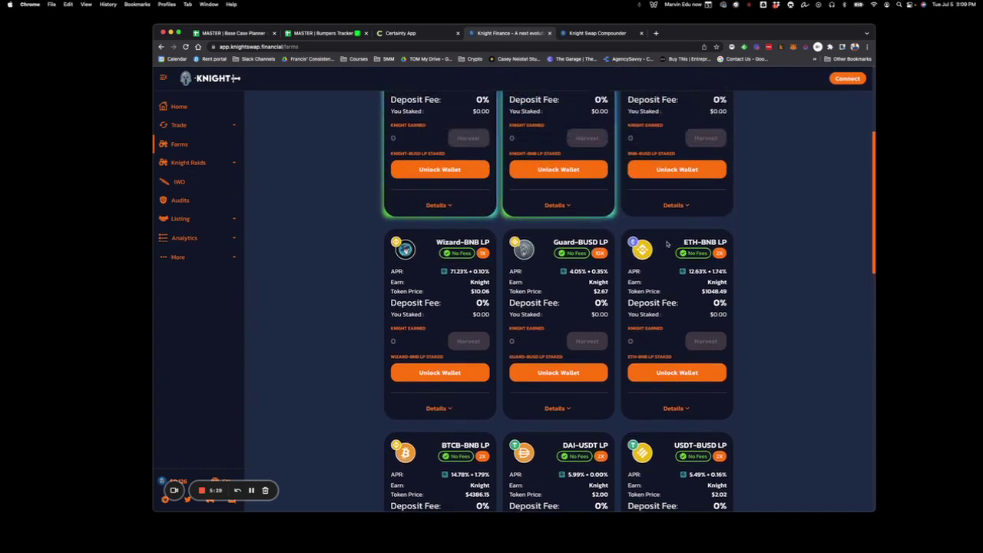
left_click_drag(552, 242, 604, 243)
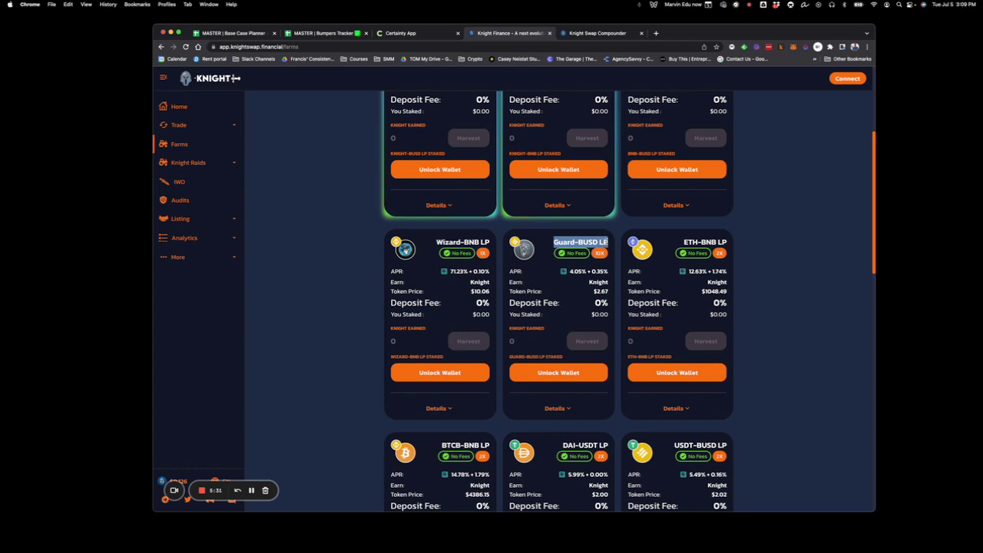
scroll(775, 247, "up", 3)
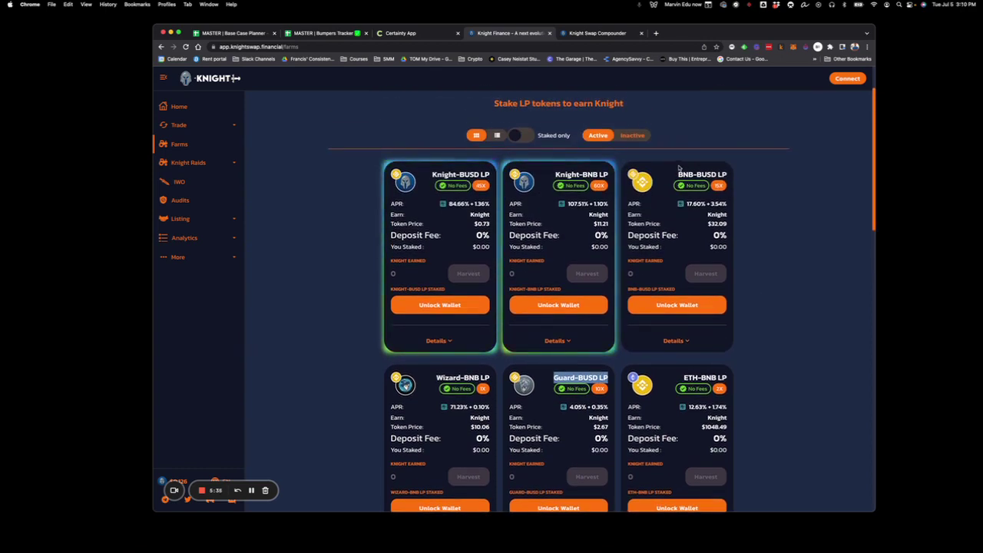
scroll(817, 228, "down", 2)
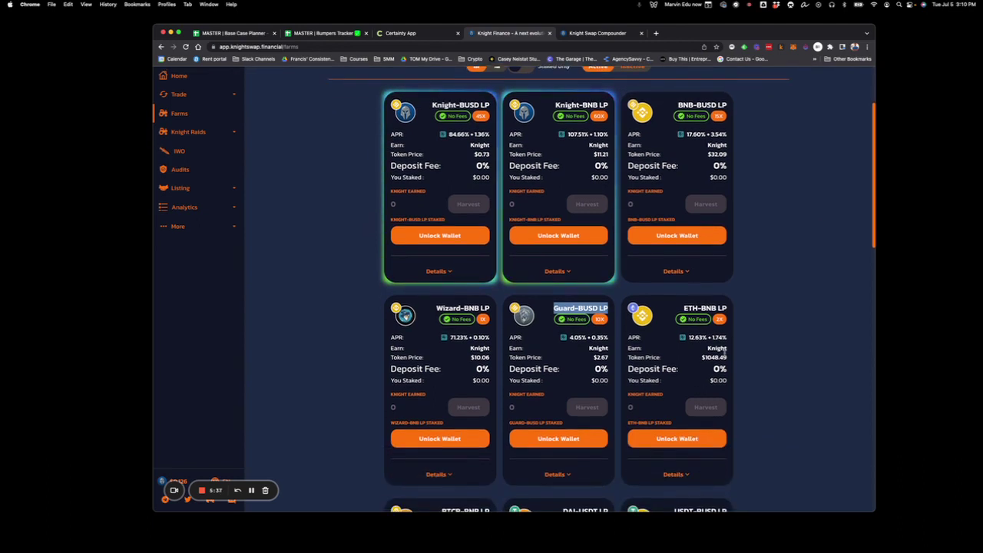
scroll(811, 364, "down", 1)
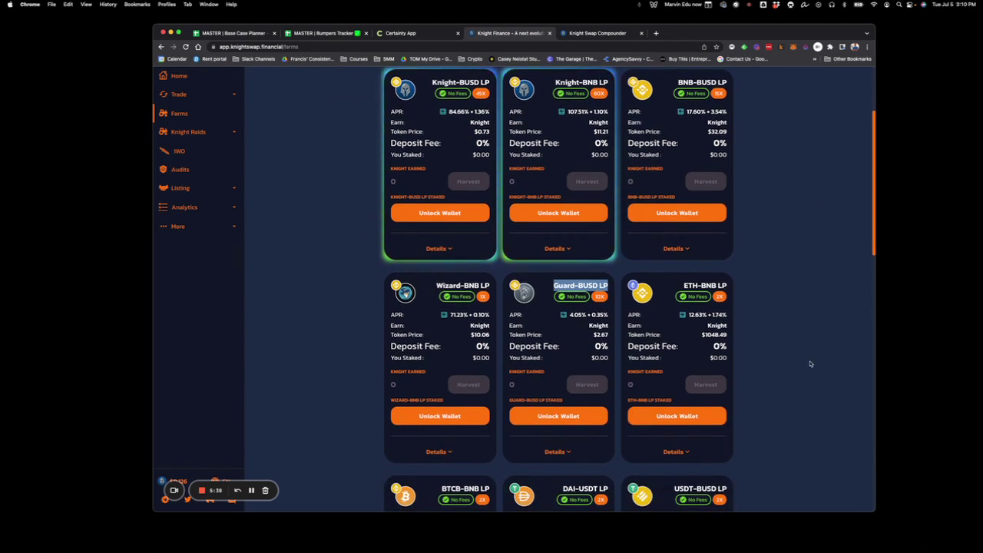
left_click(811, 363)
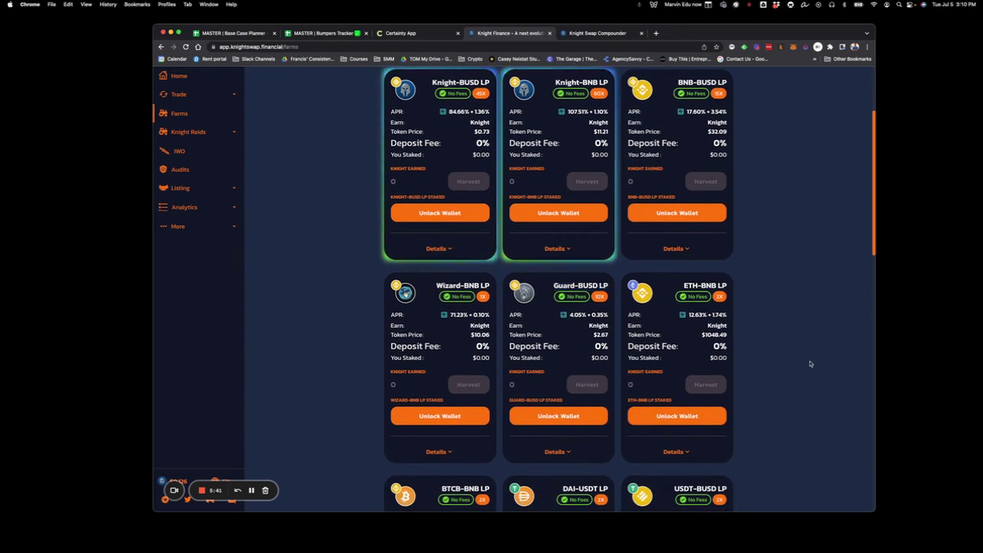
Step: Return to the USDT-BUSD LP farm card to confirm its name, then go back to the Certainty App portfolio
scroll(811, 364, "down", 1)
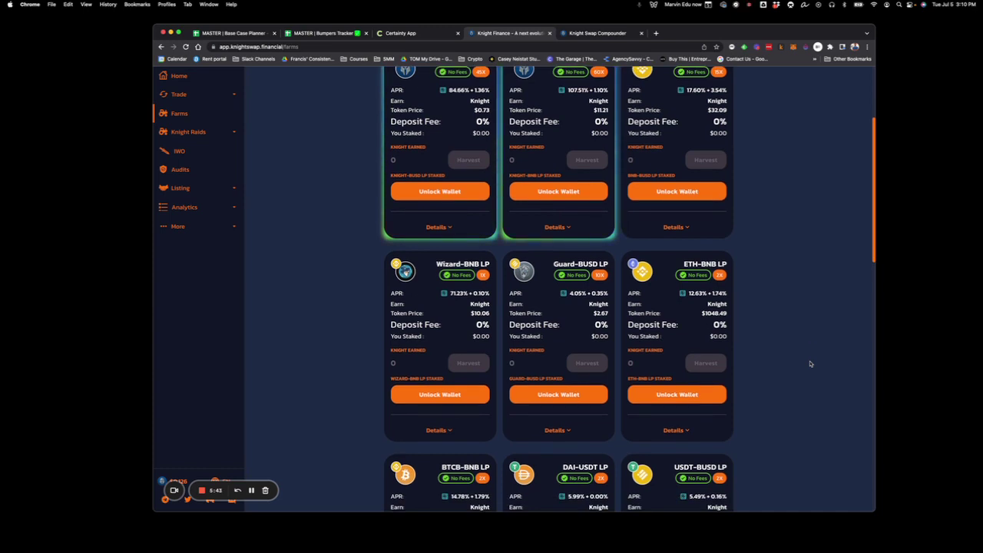
scroll(810, 364, "down", 2)
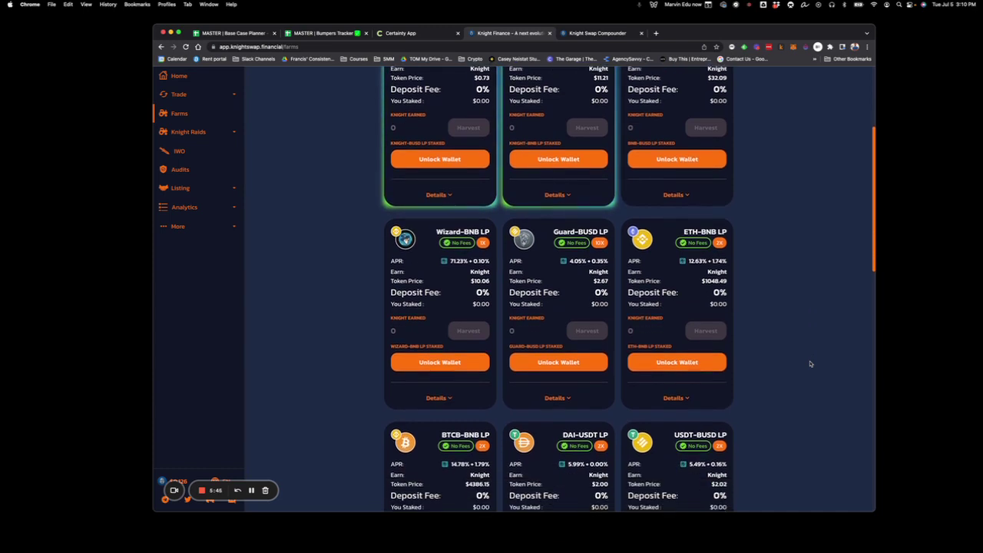
scroll(810, 364, "down", 5)
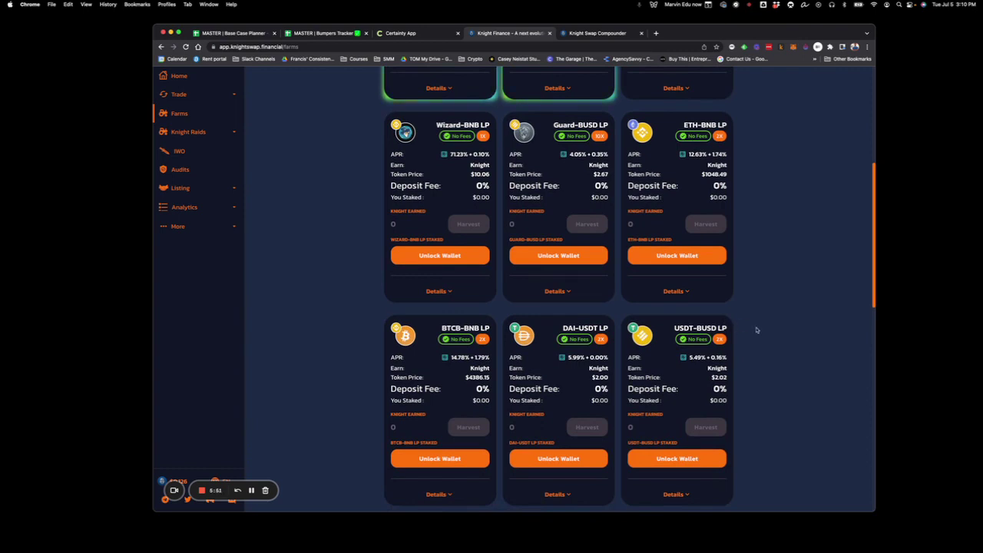
scroll(757, 330, "down", 3)
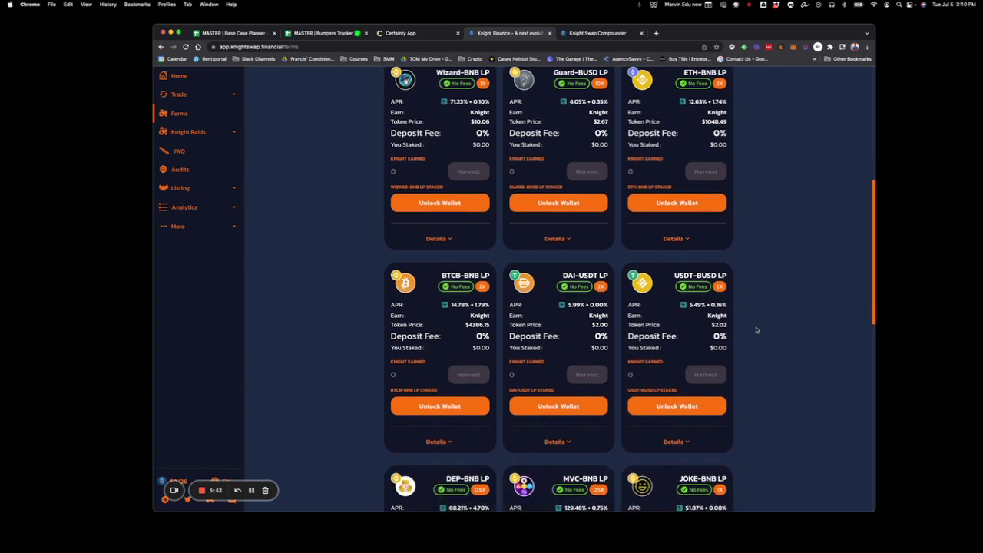
scroll(756, 331, "down", 5)
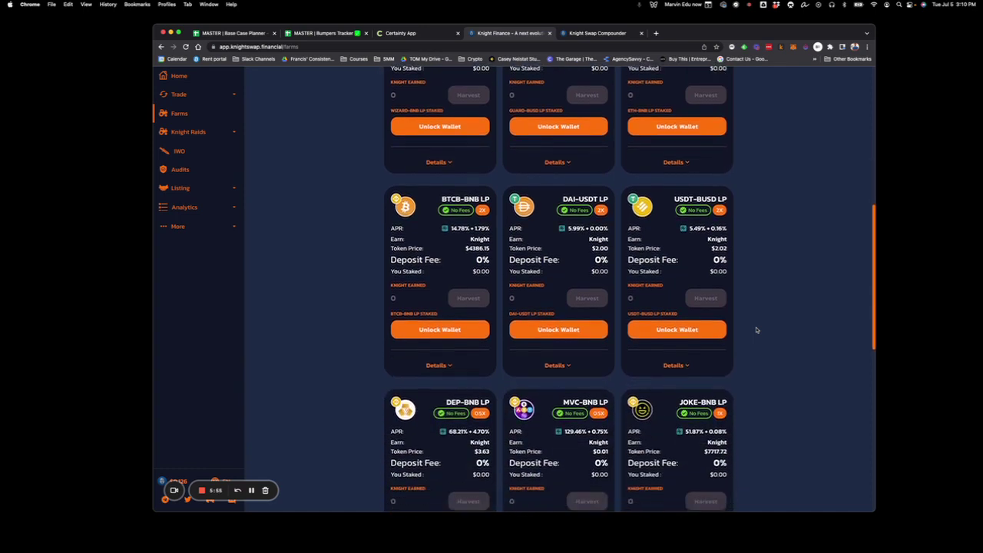
scroll(757, 330, "up", 6)
left_click_drag(674, 309, 780, 309)
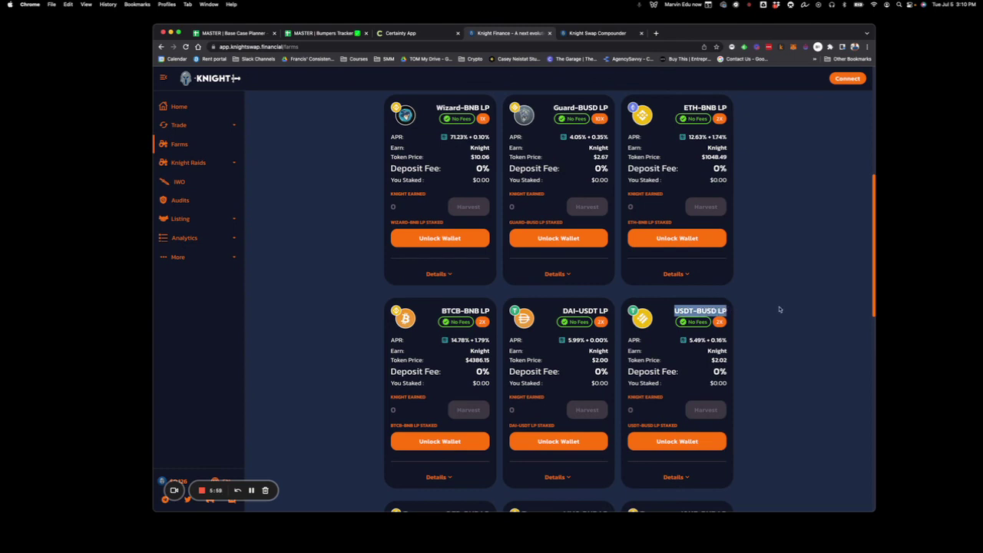
left_click(780, 309)
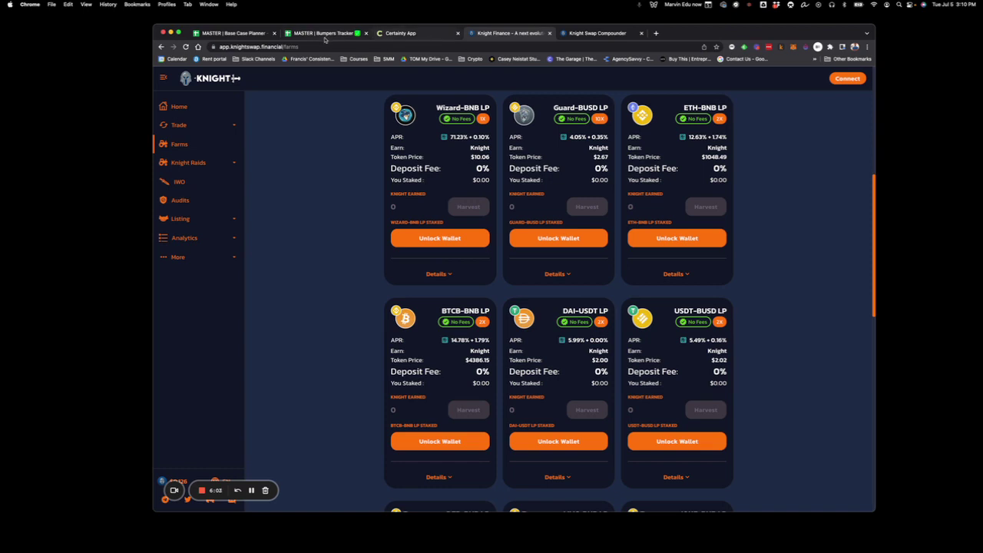
left_click(401, 33)
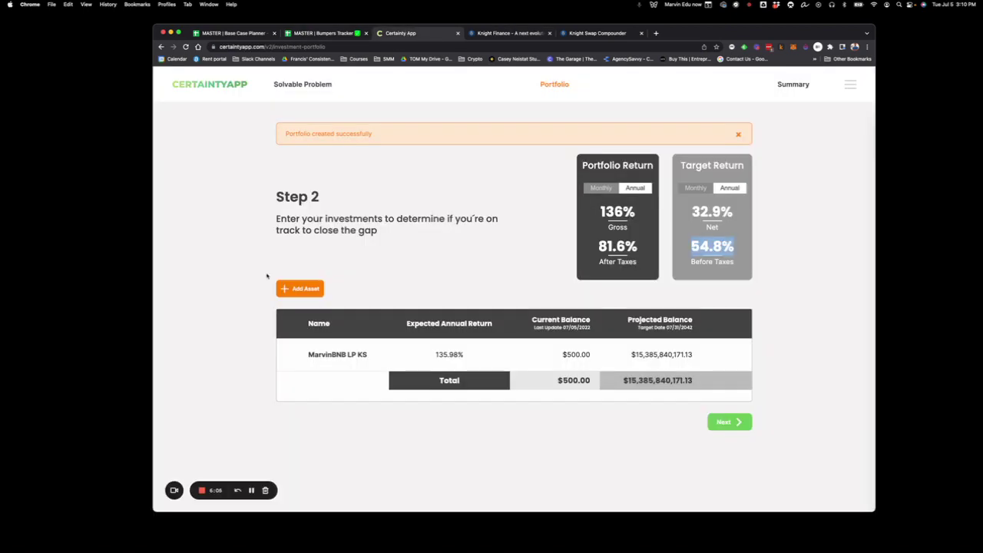
Step: Start a new portfolio asset named USDTBUSD LP from the saved name suggestion
left_click(300, 289)
left_click(528, 258)
key("Down")
key("Return")
left_click(535, 284)
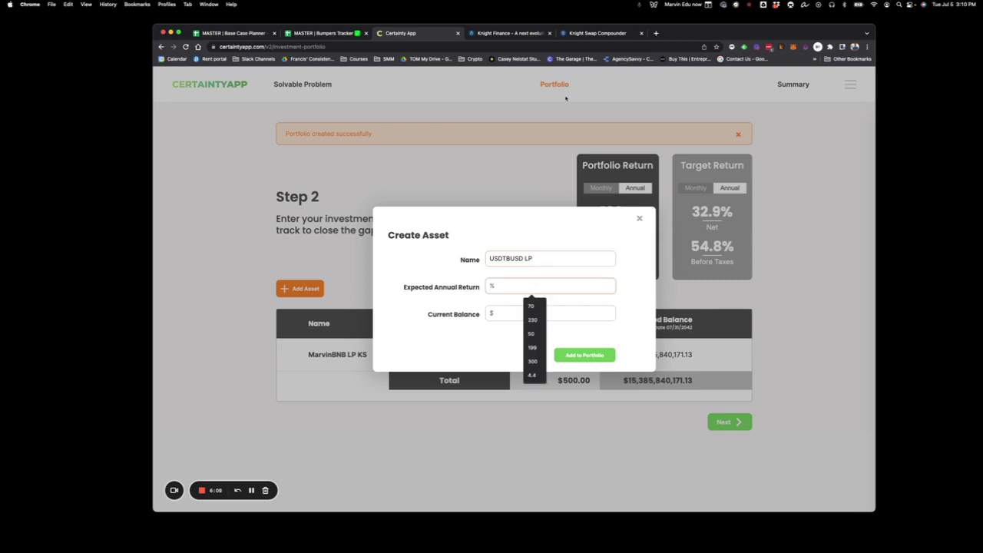
Step: Copy the USDT-BUSD LP 5.49% APR from KnightSwap into the Expected Annual Return field
left_click(507, 36)
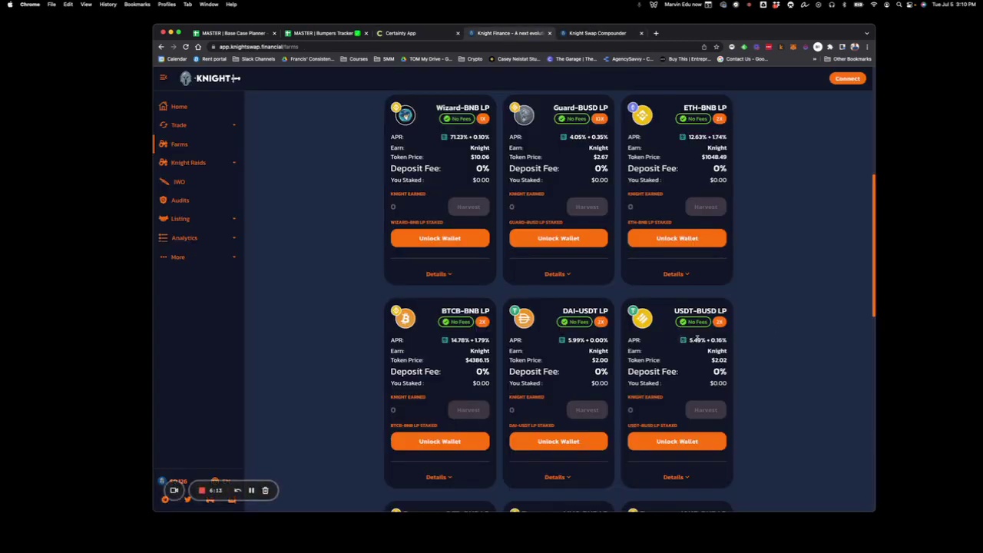
left_click_drag(705, 340, 690, 340)
key("super+c")
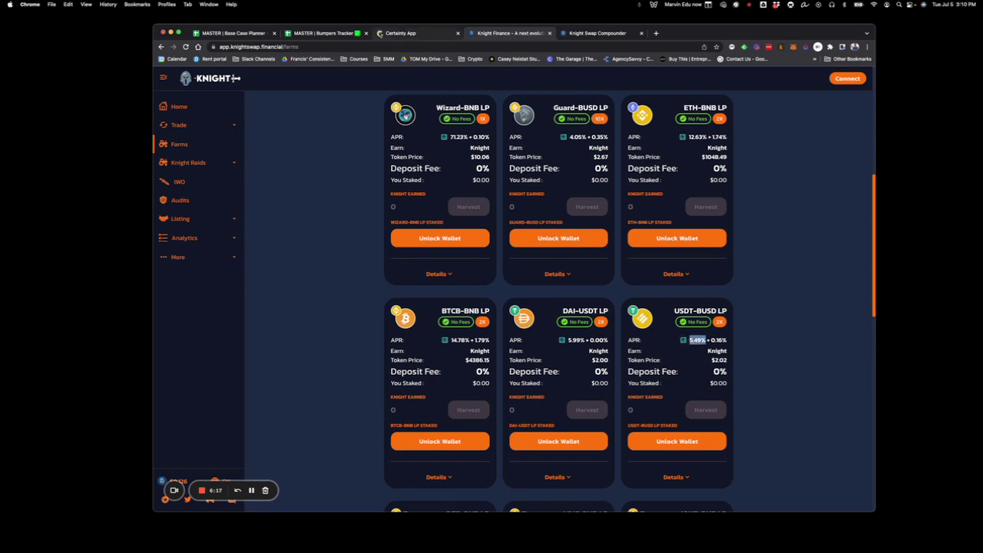
left_click(399, 33)
key("BackSpace")
key("BackSpace")
key("super+v")
left_click(523, 314)
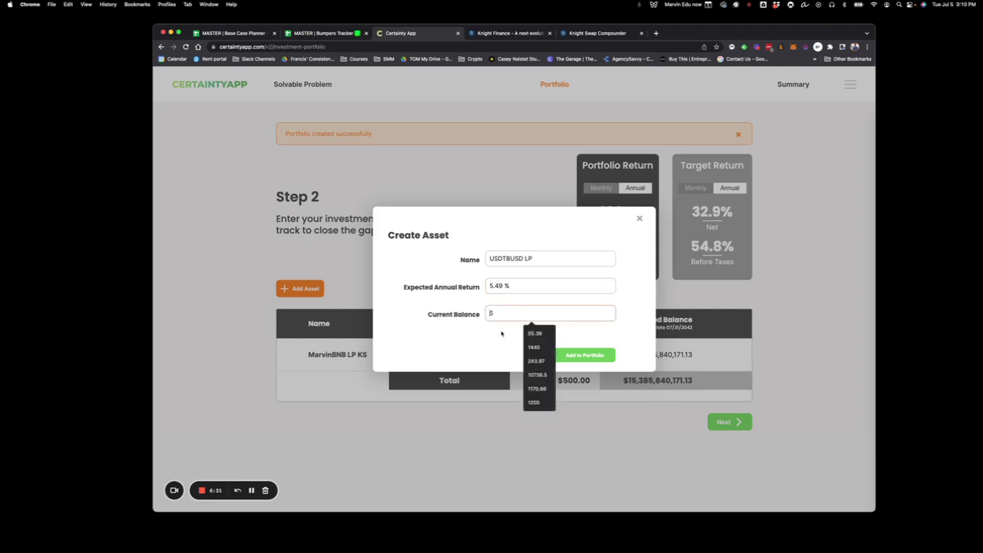
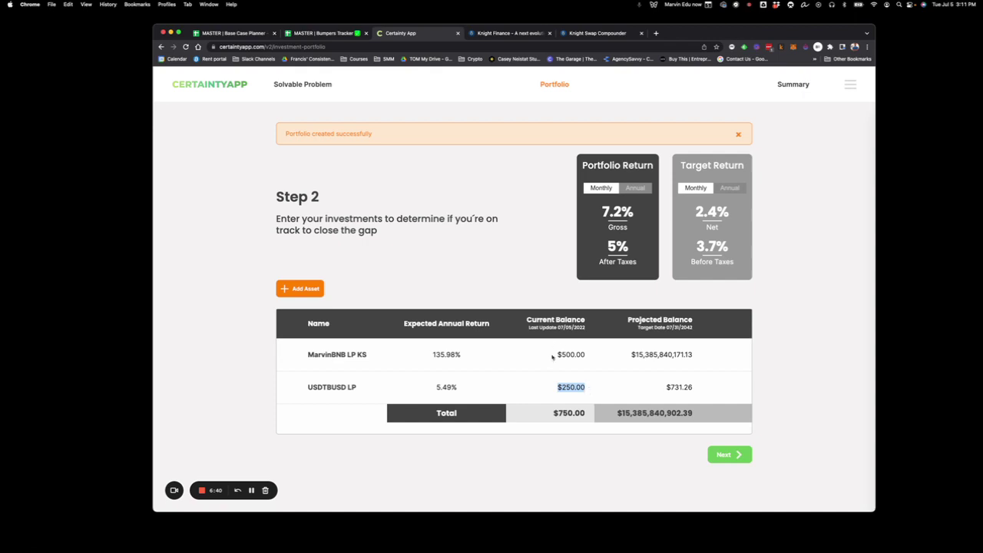
Step: Highlight the $500.00 balance and the USDTBUSD LP asset name in the portfolio table
left_click_drag(552, 357, 588, 358)
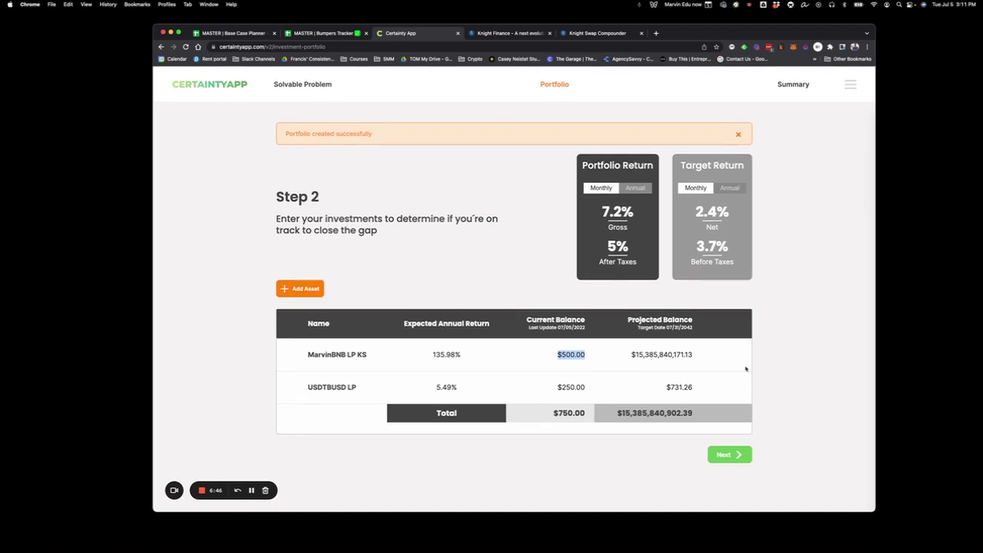
left_click_drag(358, 387, 306, 388)
Step: Create asset BTC with 5 as expected annual return and 500 as current balance, and add it
left_click(302, 289)
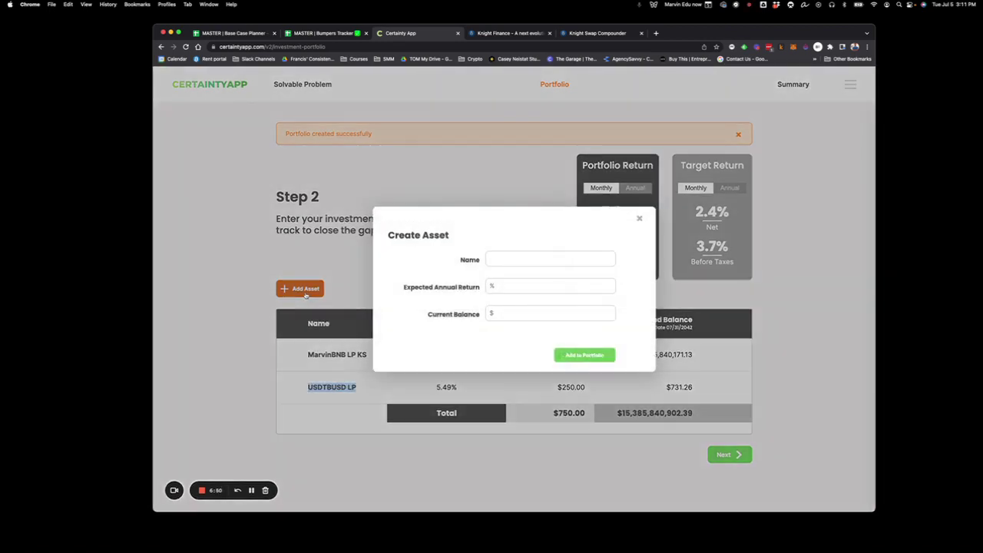
left_click(535, 258)
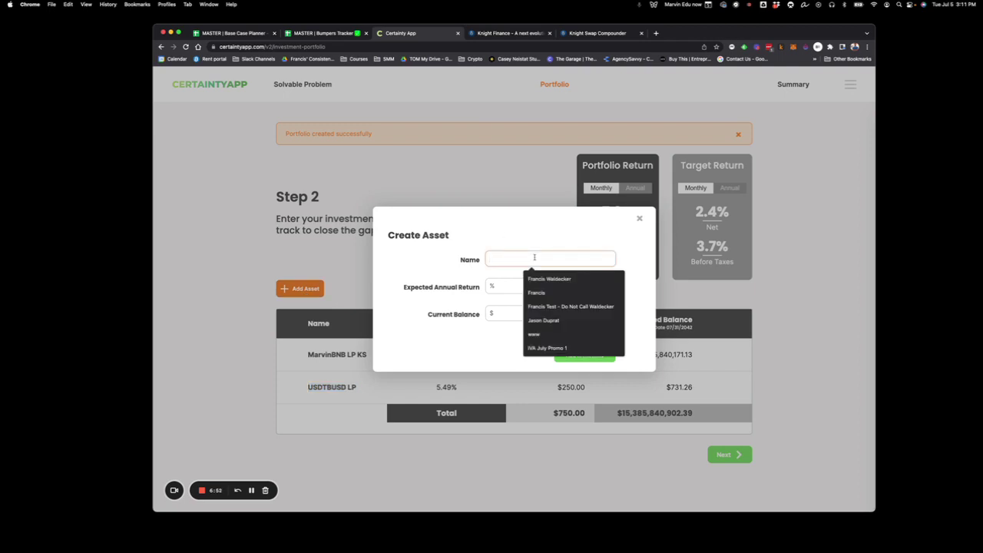
type("BTC")
left_click(532, 288)
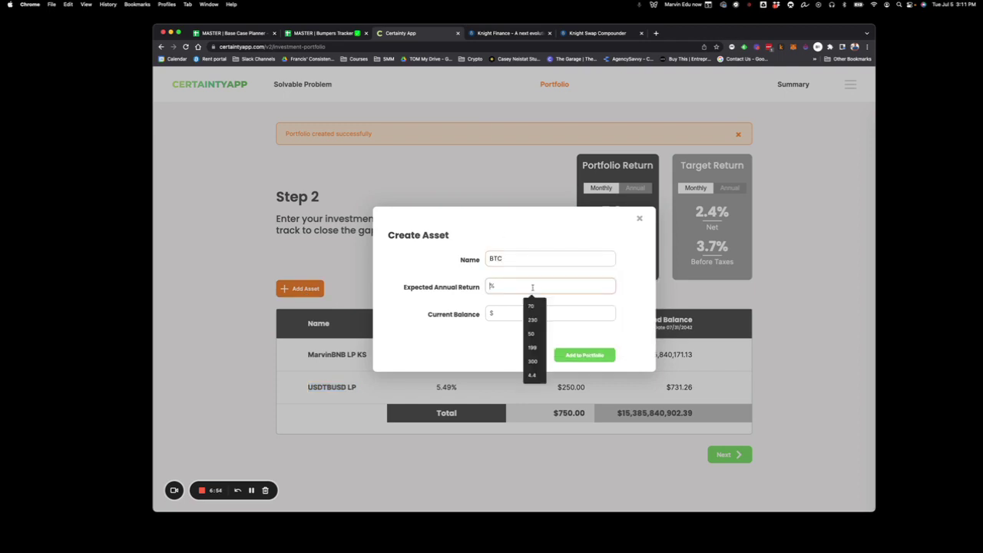
type("5")
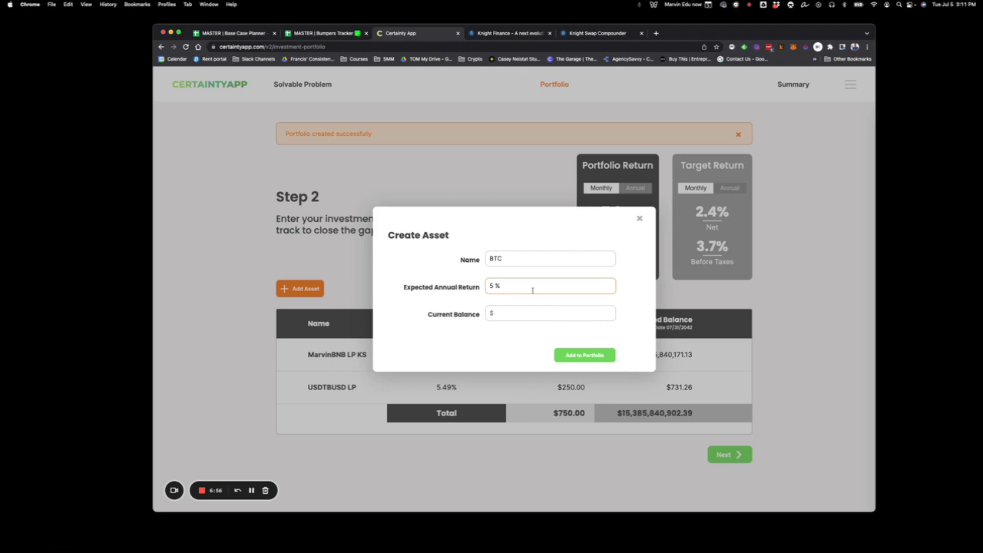
left_click(533, 314)
type("500")
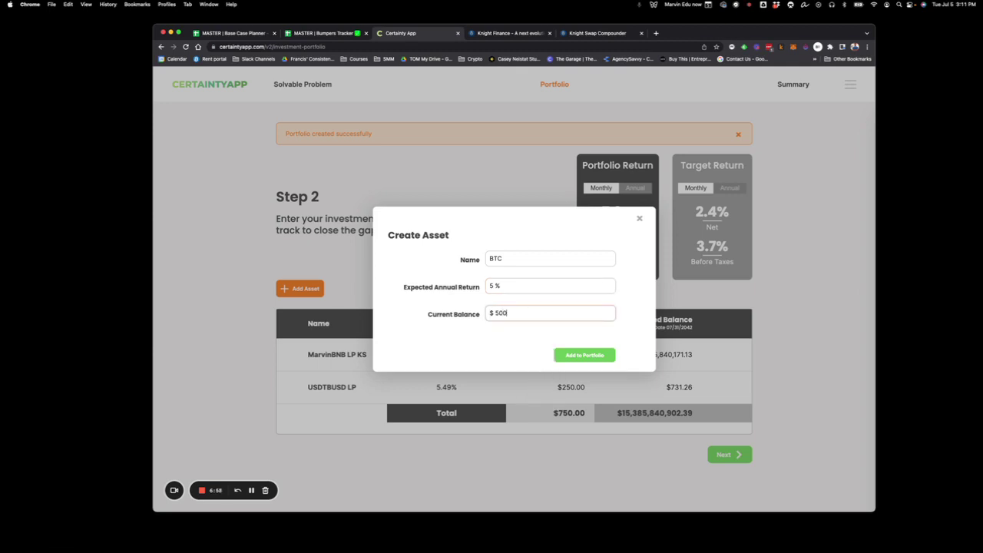
left_click(590, 356)
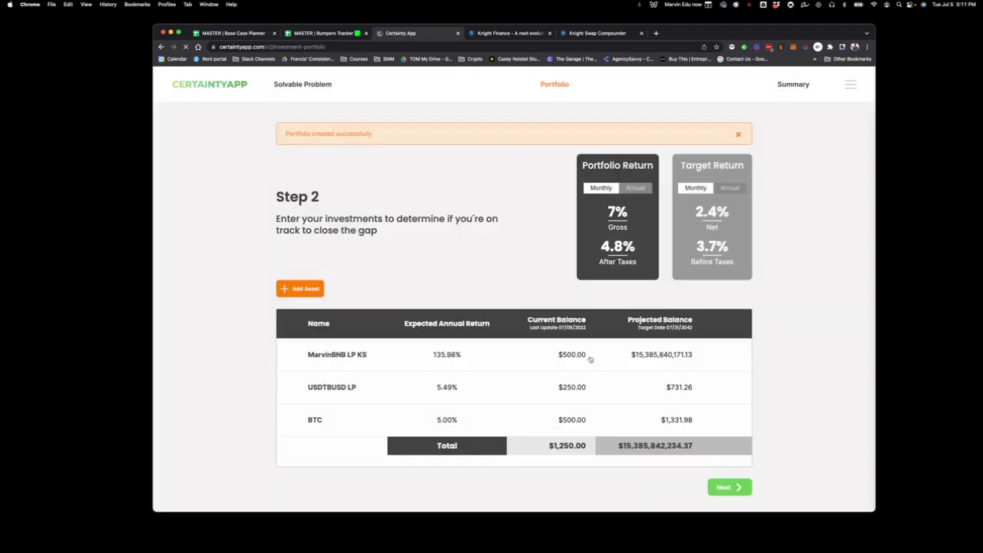
scroll(772, 393, "down", 1)
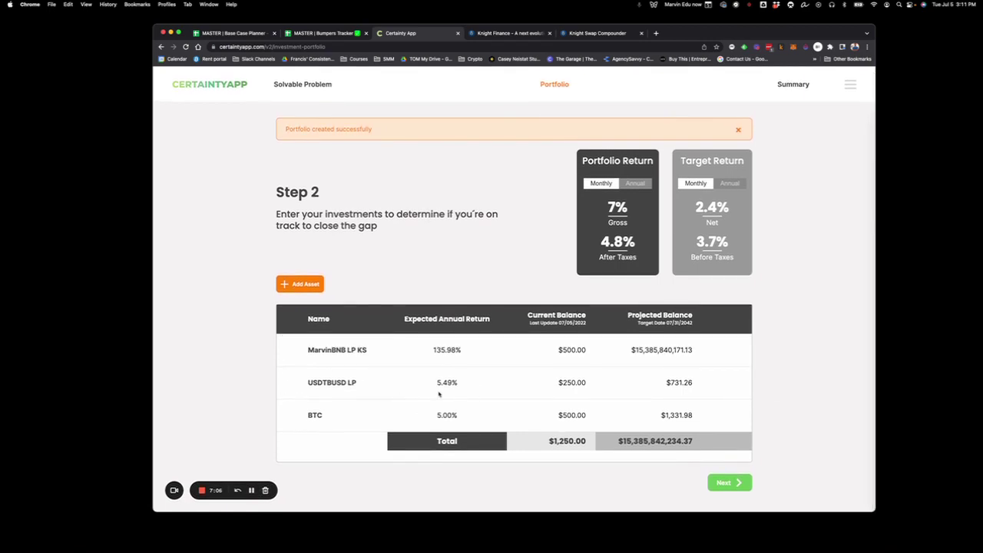
left_click_drag(417, 347, 695, 349)
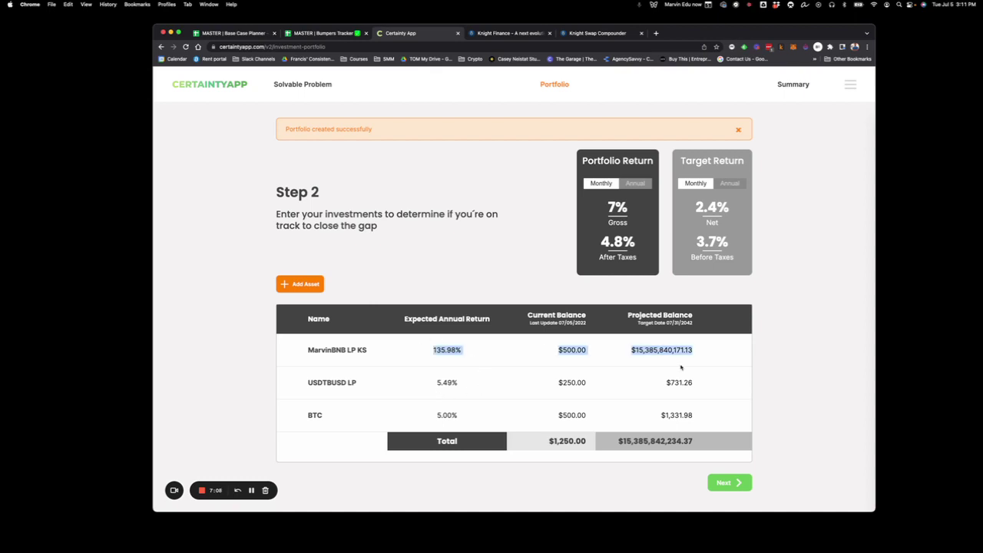
left_click(703, 348)
left_click_drag(621, 354, 714, 360)
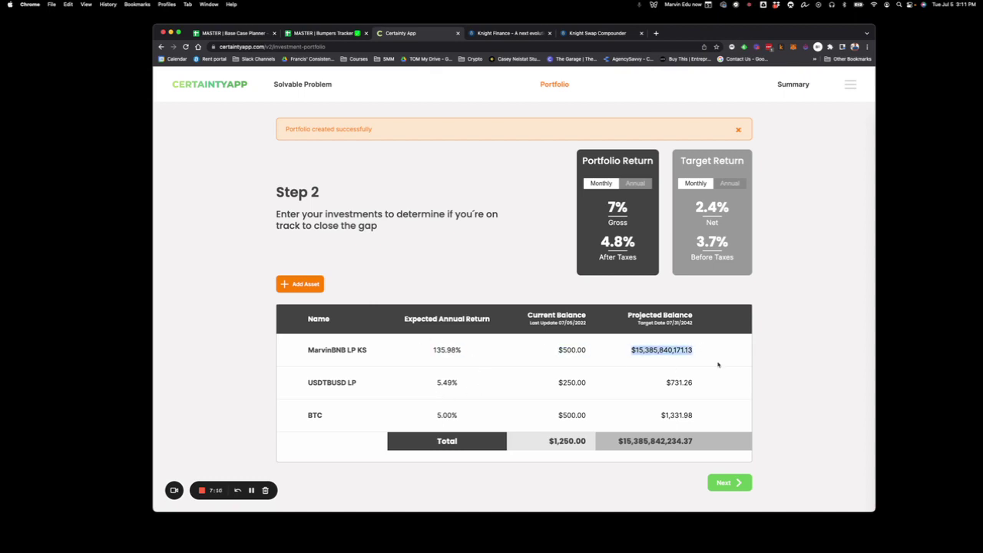
left_click(713, 322)
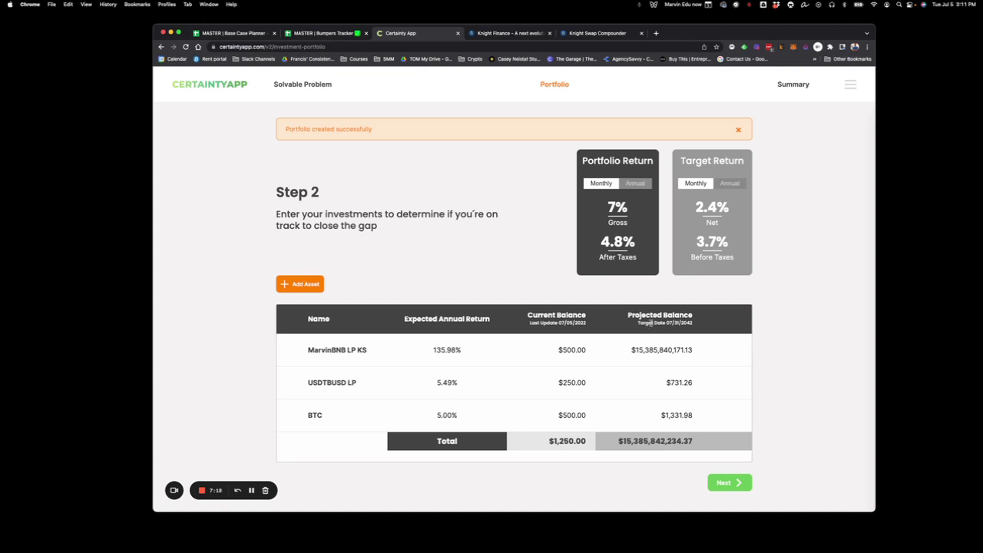
left_click_drag(626, 316, 712, 317)
left_click(761, 319)
left_click_drag(628, 315, 699, 318)
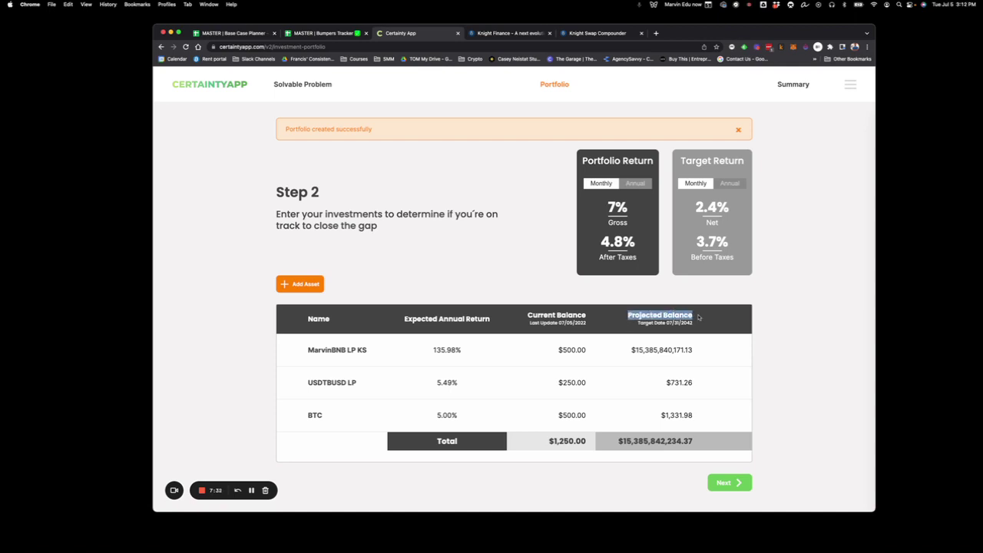
left_click(780, 332)
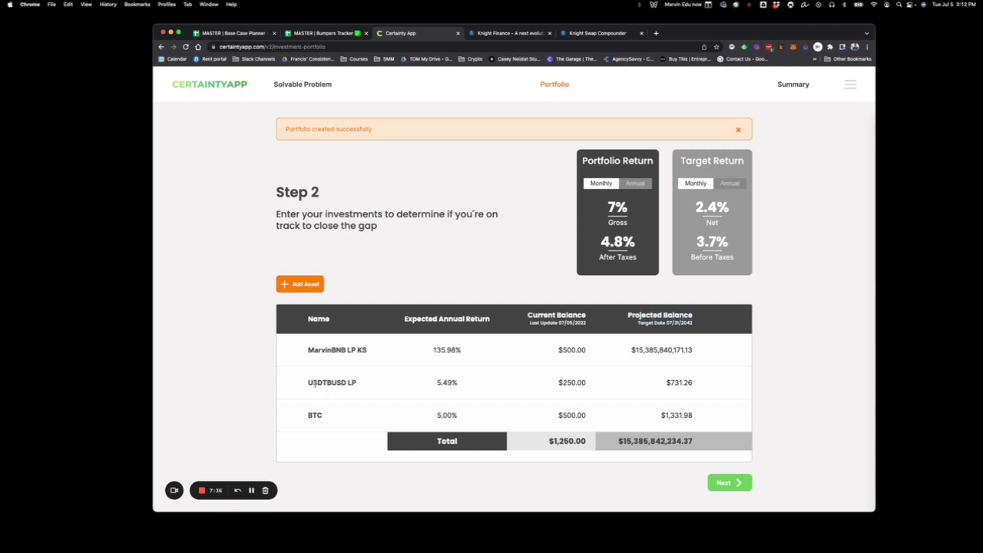
left_click_drag(308, 382, 347, 382)
Step: Review the USDTBUSD LP $250.00 balance and the BTC asset name in the portfolio table
left_click(370, 382)
left_click_drag(606, 385, 555, 386)
left_click_drag(334, 419, 293, 418)
left_click_drag(558, 383, 594, 386)
left_click(593, 352)
Step: Check the BTC row's 5.00% return and $500.00 balance, then dismiss the success notice
left_click_drag(593, 416, 553, 416)
left_click(607, 421)
left_click_drag(436, 415, 458, 415)
left_click_drag(556, 415, 612, 416)
left_click(612, 416)
left_click(737, 128)
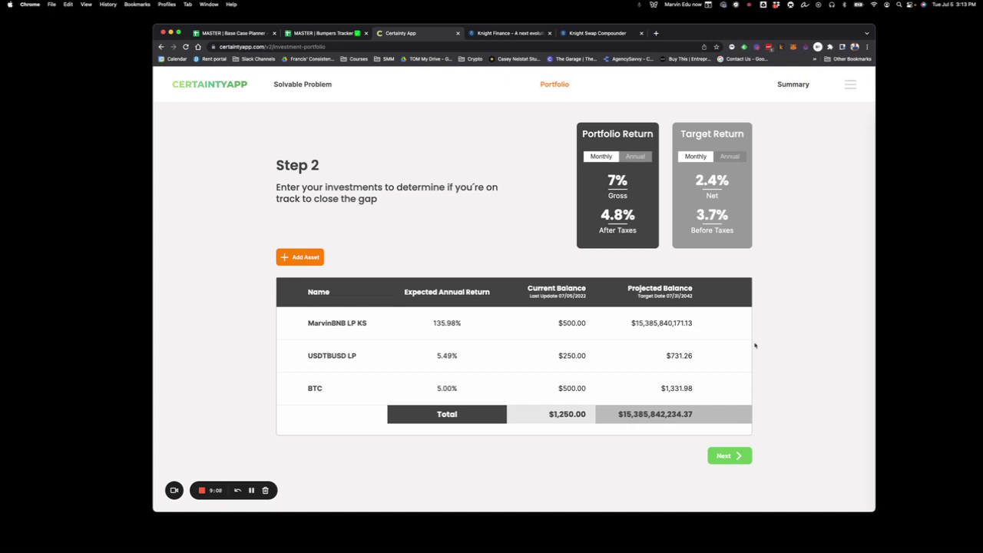
Step: Reopen the portfolio for editing and change the first asset's return to 128%
left_click(736, 456)
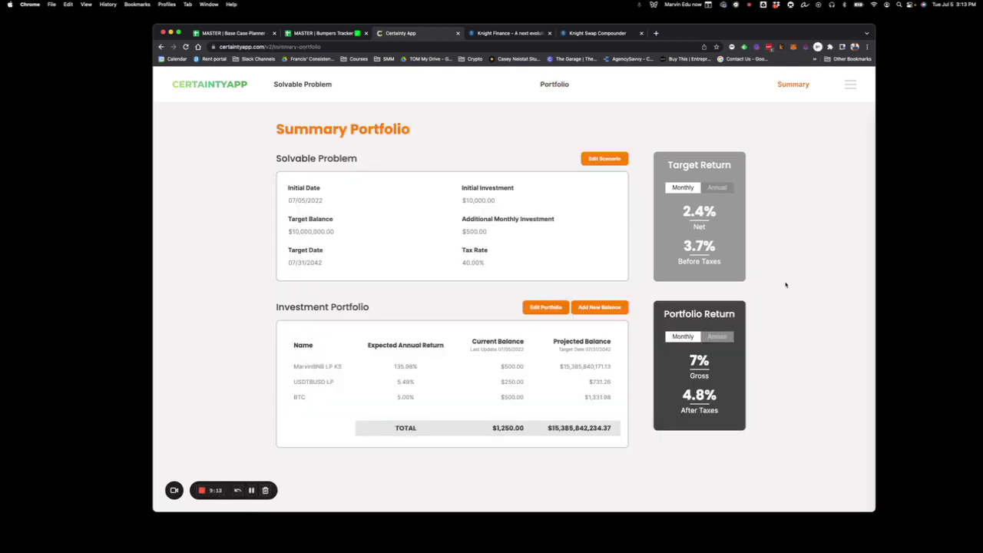
left_click(545, 307)
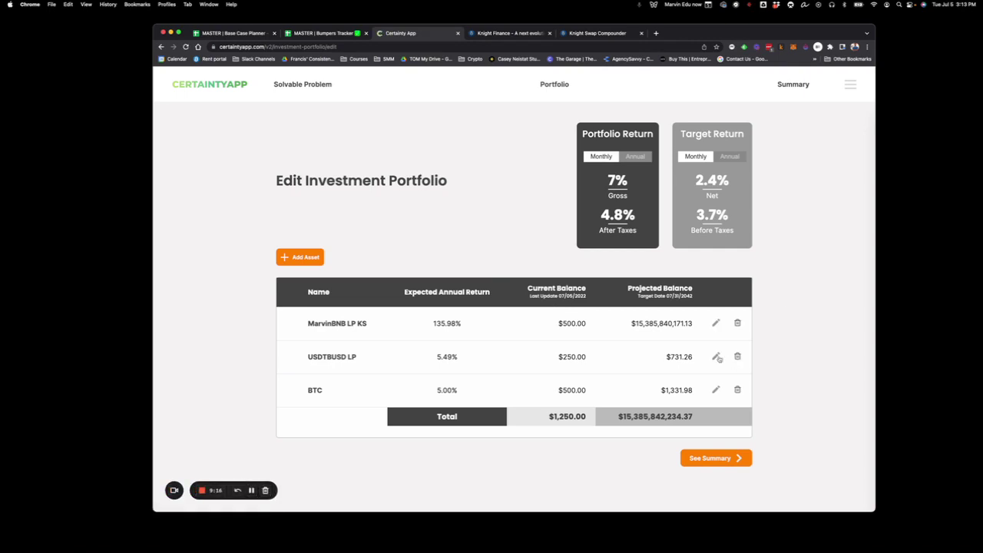
left_click(715, 324)
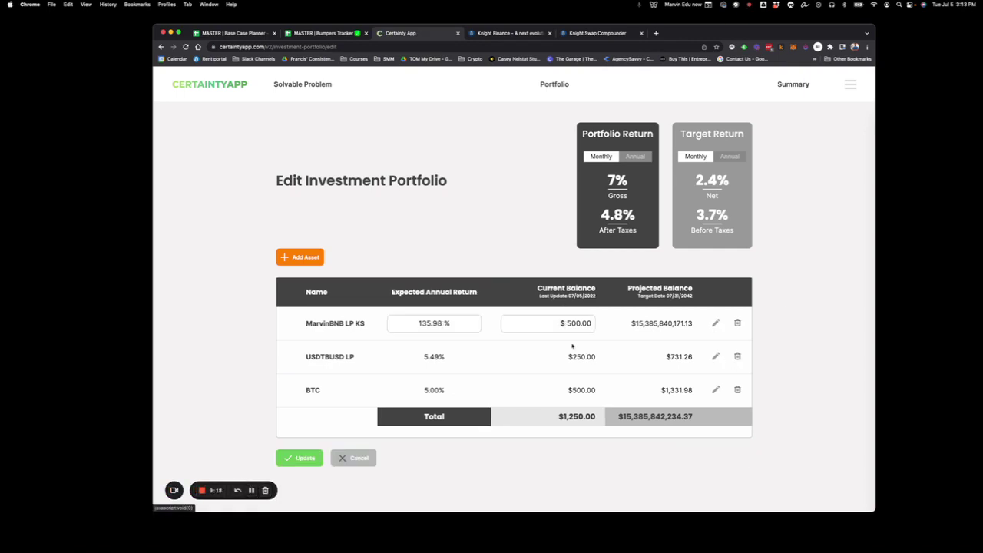
left_click(568, 324)
key("BackSpace")
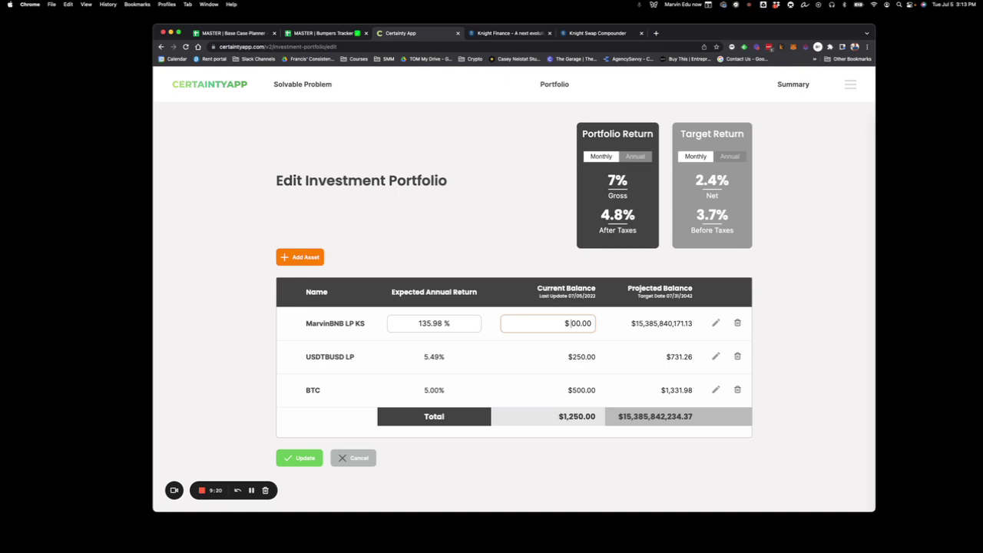
type("7")
left_click(434, 323)
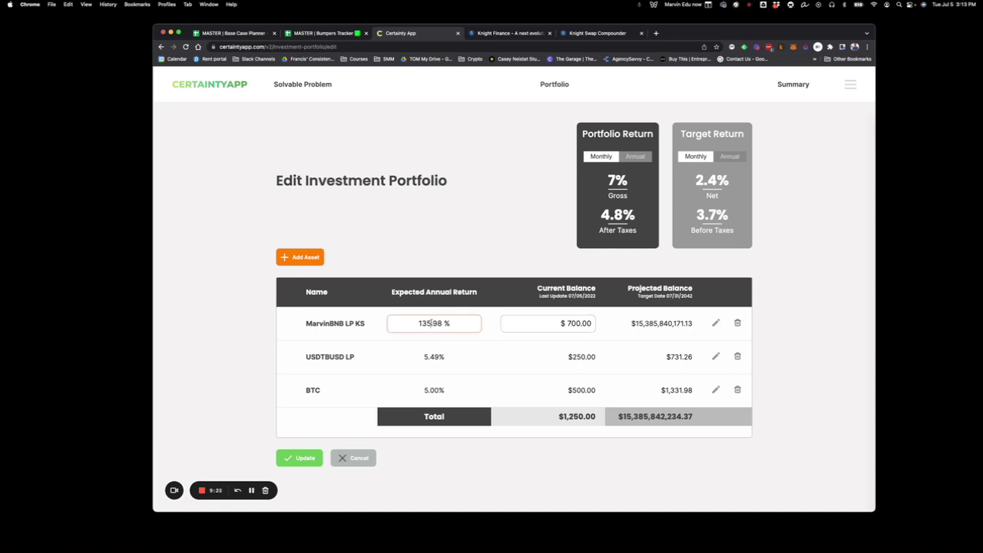
left_click_drag(428, 324, 422, 323)
type("2")
left_click(501, 335)
Step: Change the USDTBUSD LP balance from $250 to $500
left_click(715, 356)
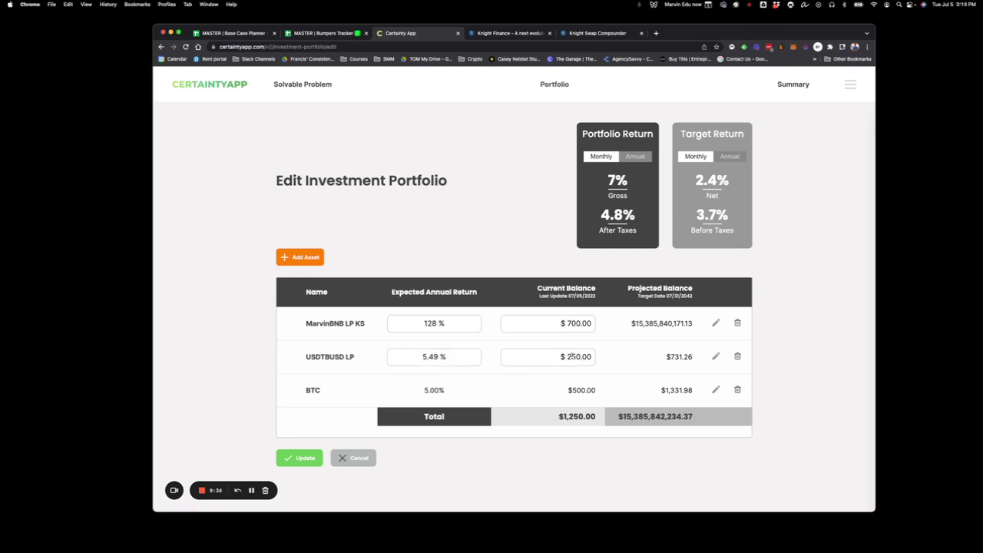
left_click(570, 356)
key("BackSpace")
type("1")
key("BackSpace")
left_click(577, 357)
type("0")
left_click_drag(566, 356, 581, 357)
left_click(613, 362)
left_click_drag(567, 356, 581, 356)
left_click(771, 351)
Step: Set the first asset's balance to $750 and save the updated portfolio
left_click(570, 324)
key("Delete")
type("5")
left_click(632, 345)
left_click(278, 463)
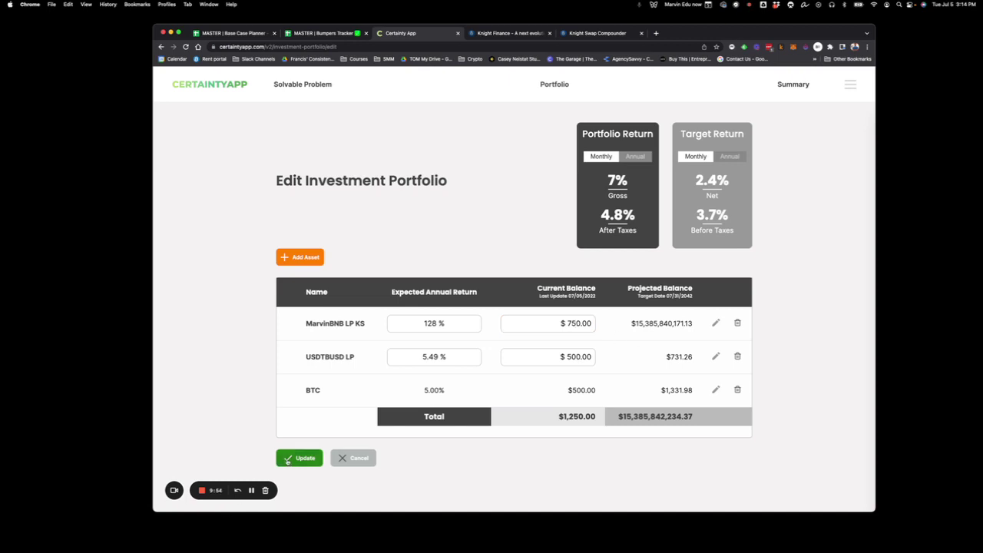
Step: View the updated portfolio summary, then return to editing to add another asset
scroll(811, 355, "down", 1)
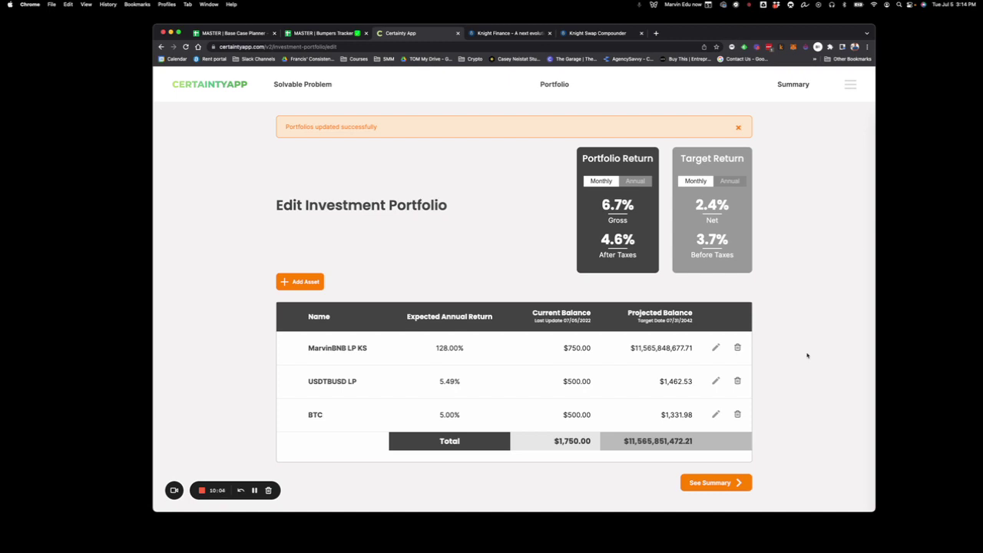
left_click(713, 482)
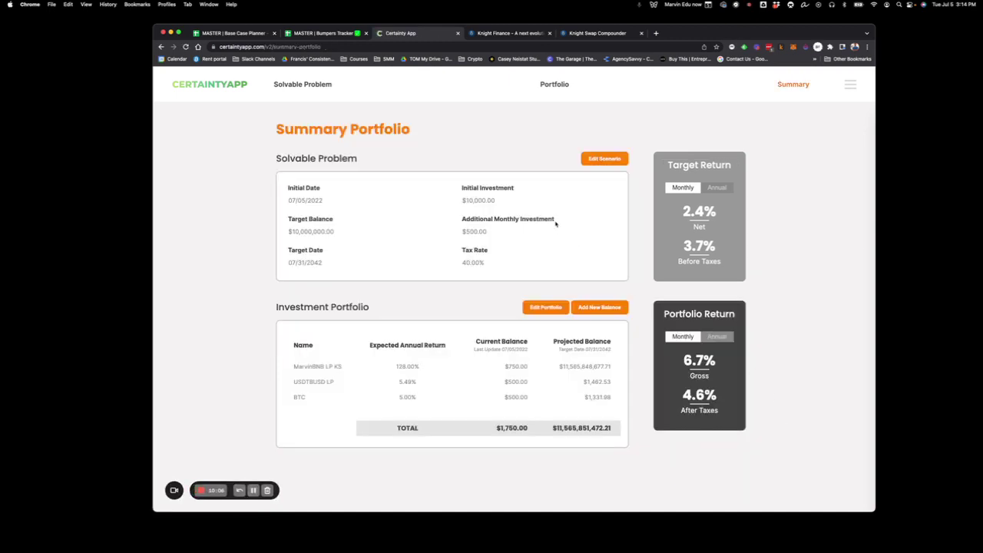
left_click(542, 307)
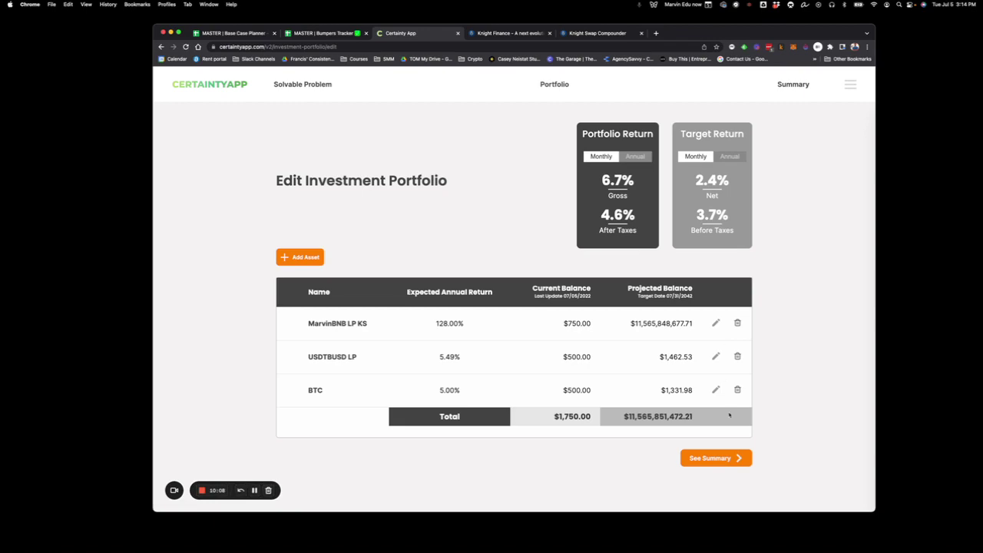
left_click(313, 258)
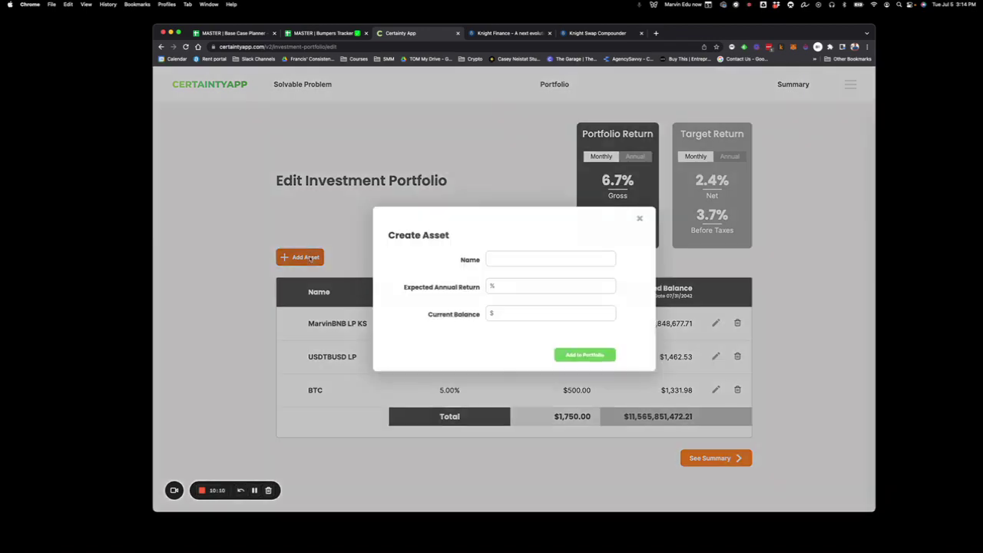
left_click(504, 259)
Step: Look up the KNIGHT-BUSD LP vault's 124.60% APY on Knight Swap Compounder, then return to Certainty App
left_click(503, 33)
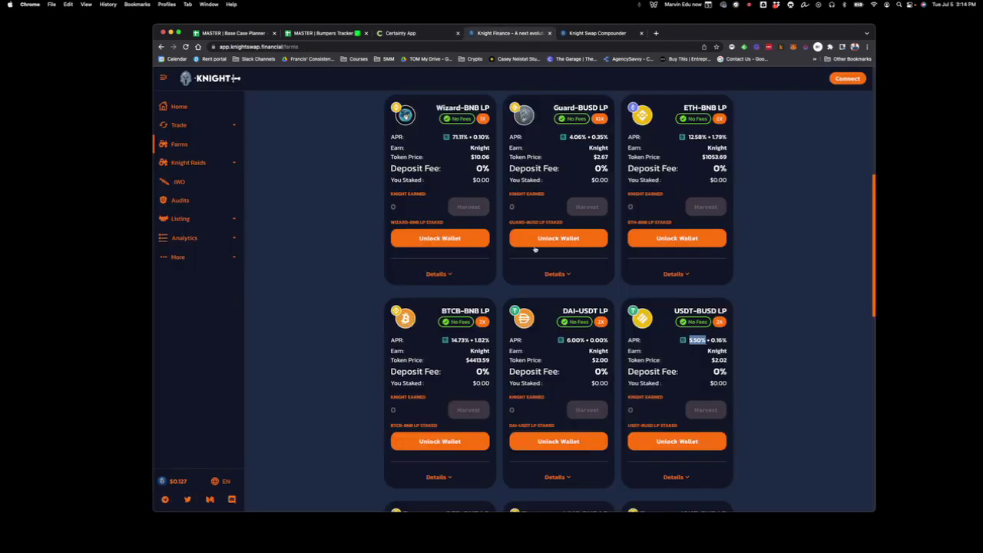
scroll(536, 248, "up", 5)
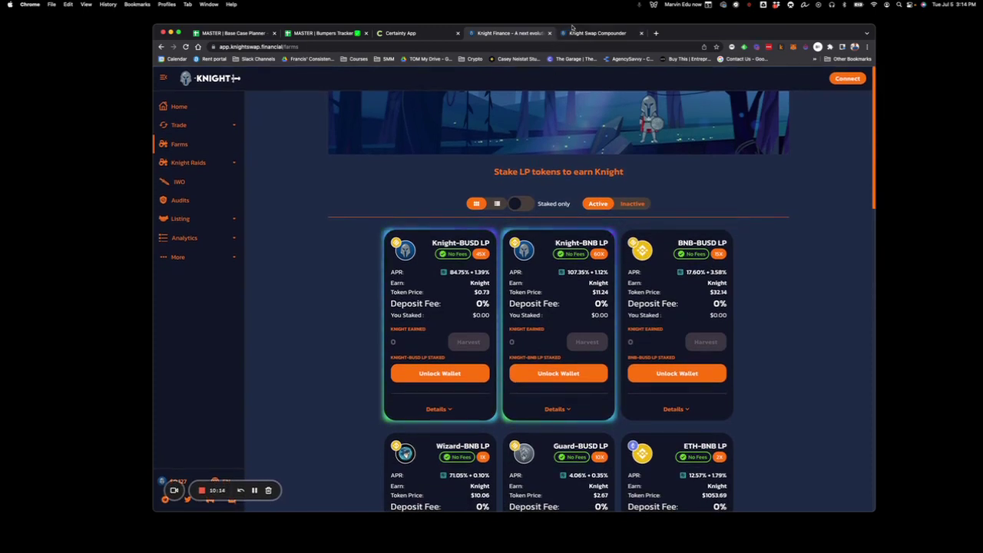
key("ctrl+Tab")
scroll(461, 257, "down", 1)
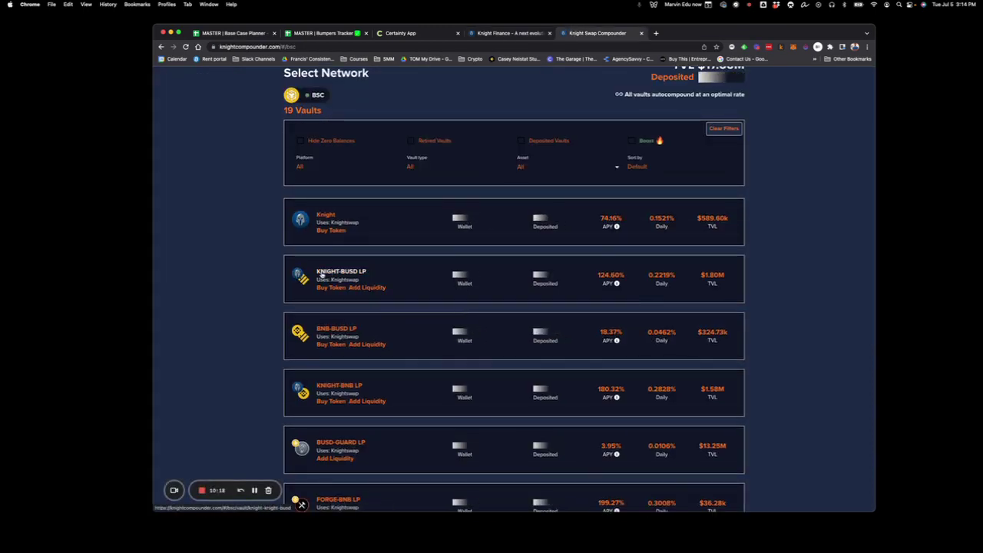
left_click(321, 273)
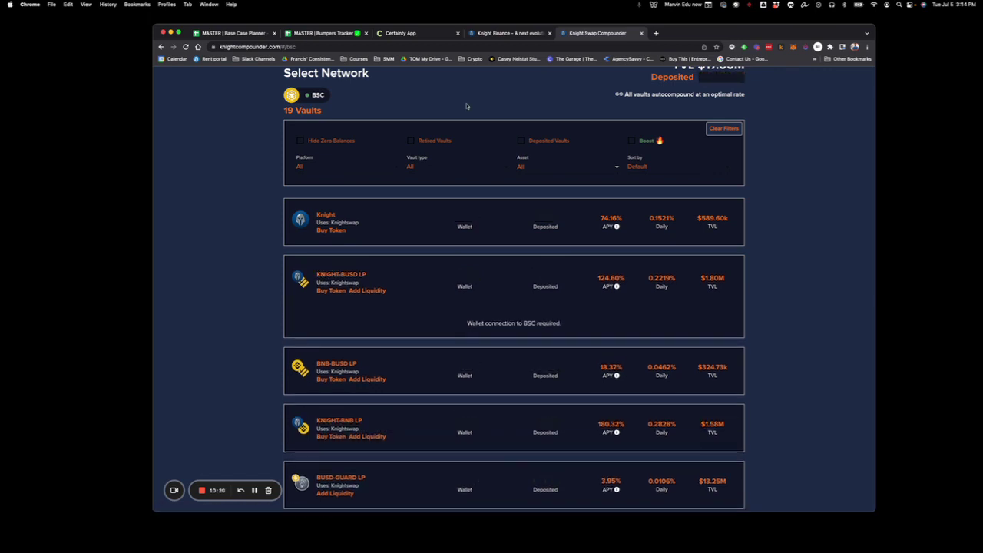
left_click(415, 34)
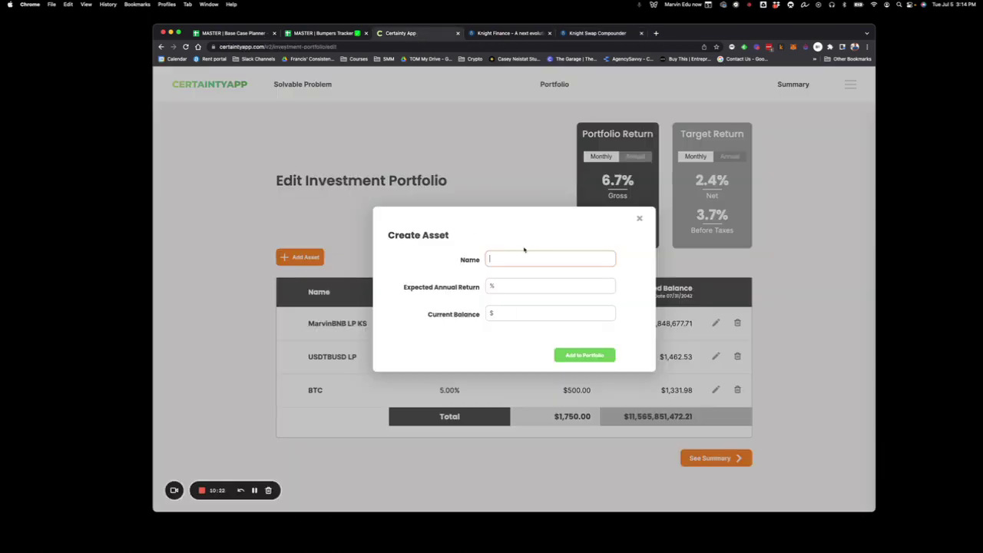
Step: Add asset KnightBUSD Auto Compounder with 74.16% expected return and 500 balance to the portfolio
type("Knight")
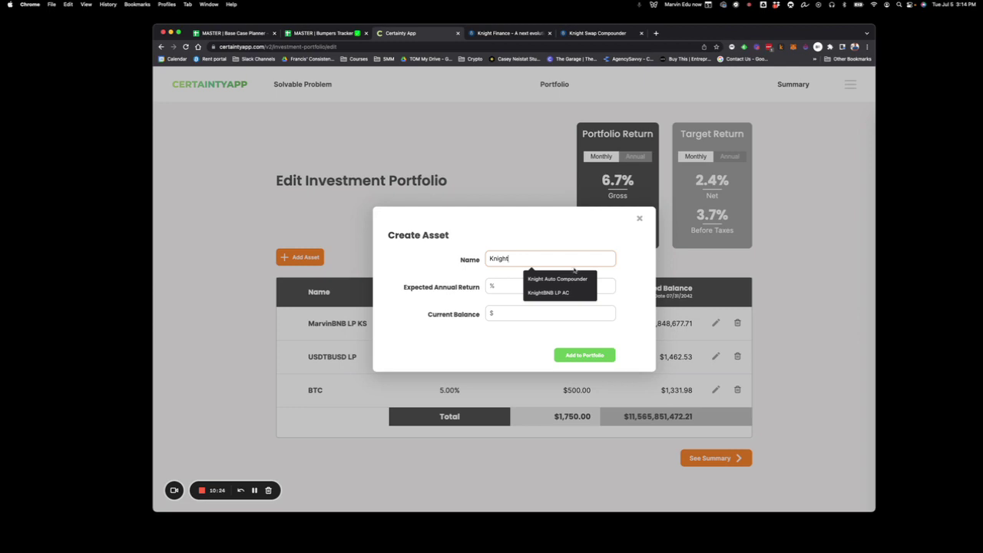
left_click(559, 279)
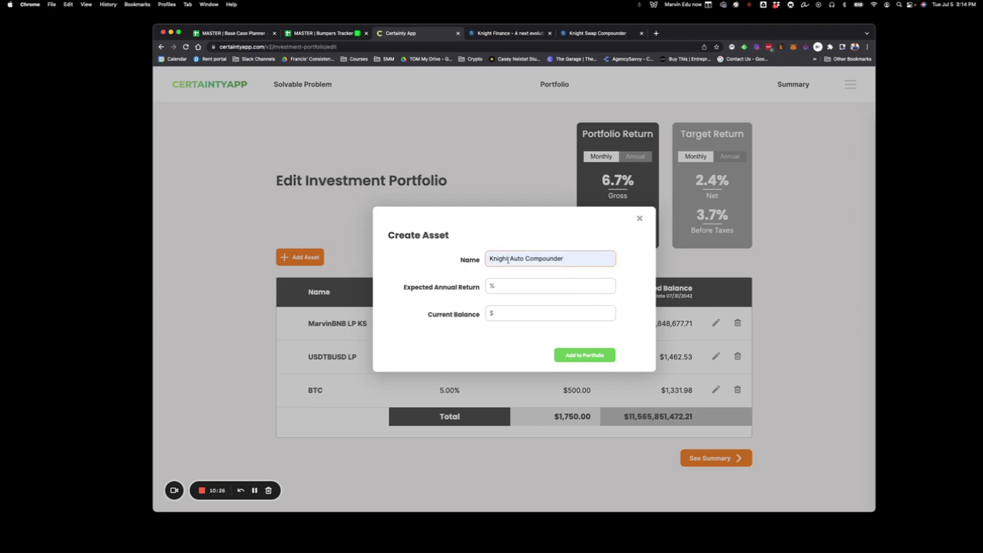
left_click(508, 260)
type("BUSD")
left_click(507, 285)
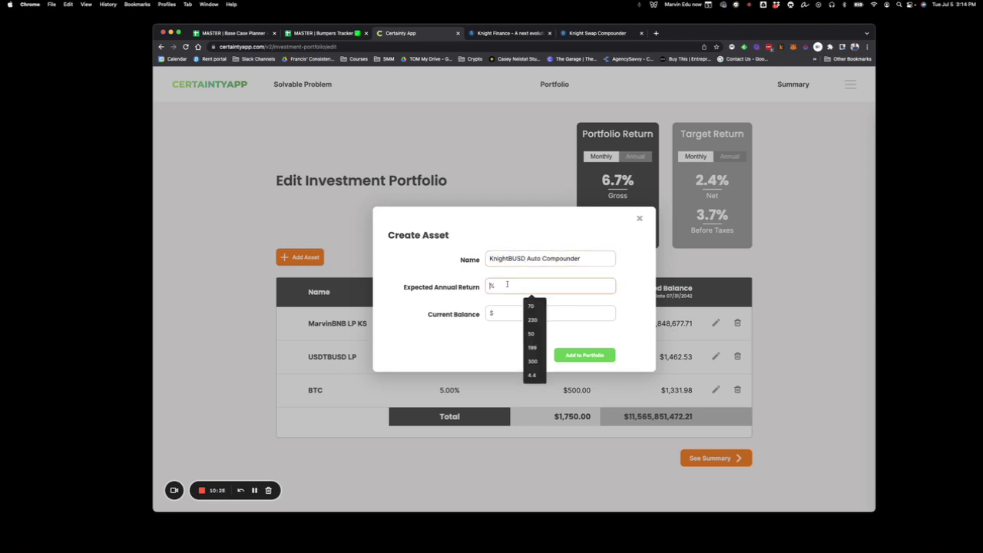
left_click(576, 35)
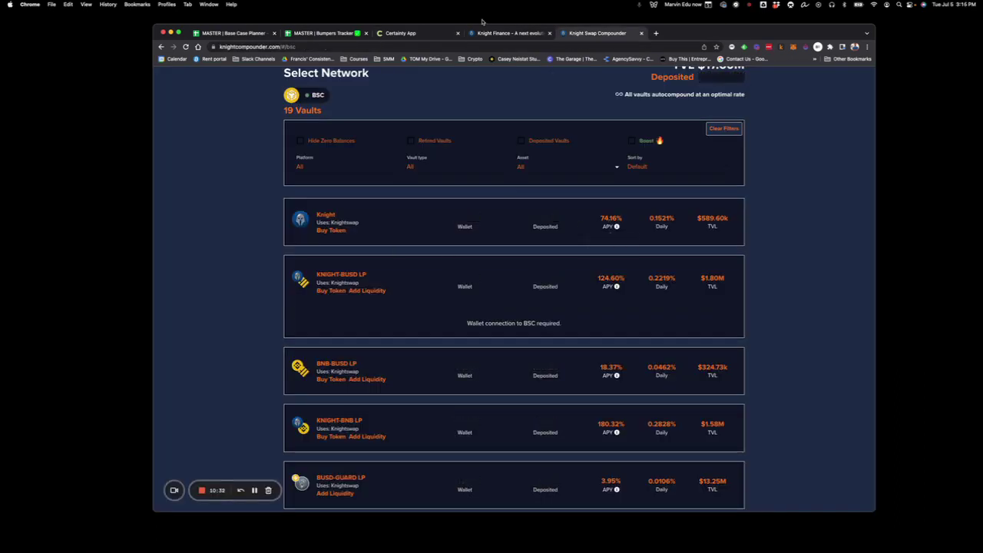
left_click(486, 35)
left_click(407, 33)
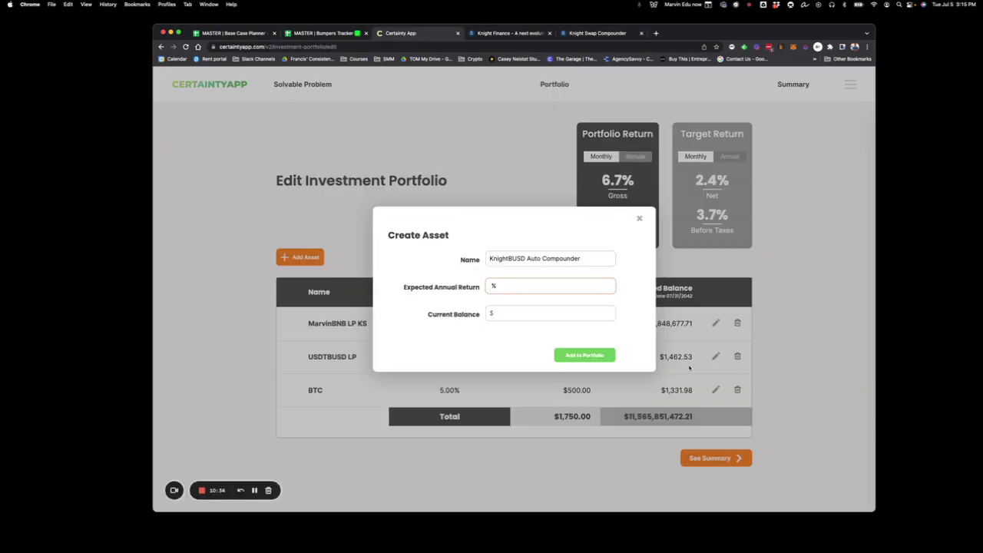
type("74.16")
left_click(541, 313)
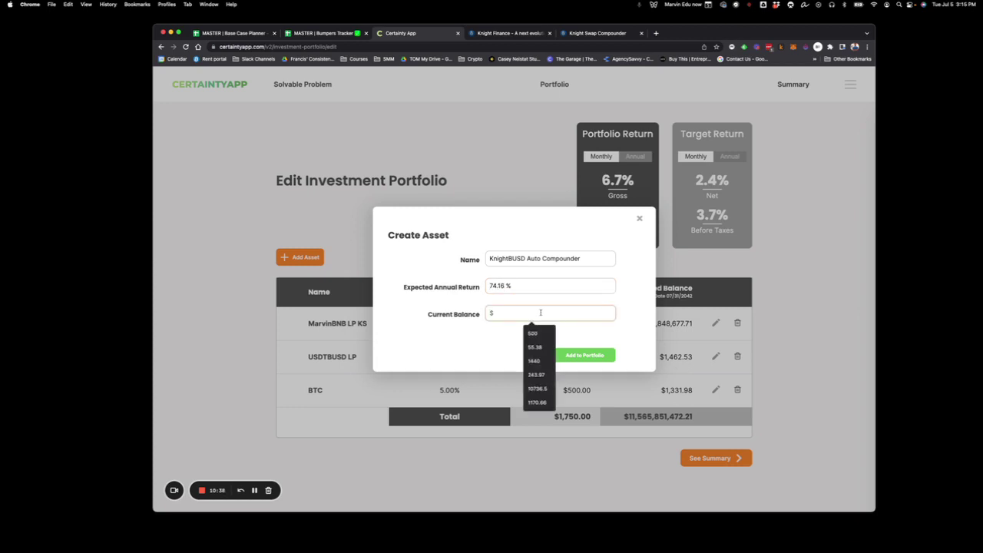
type("500")
left_click(584, 354)
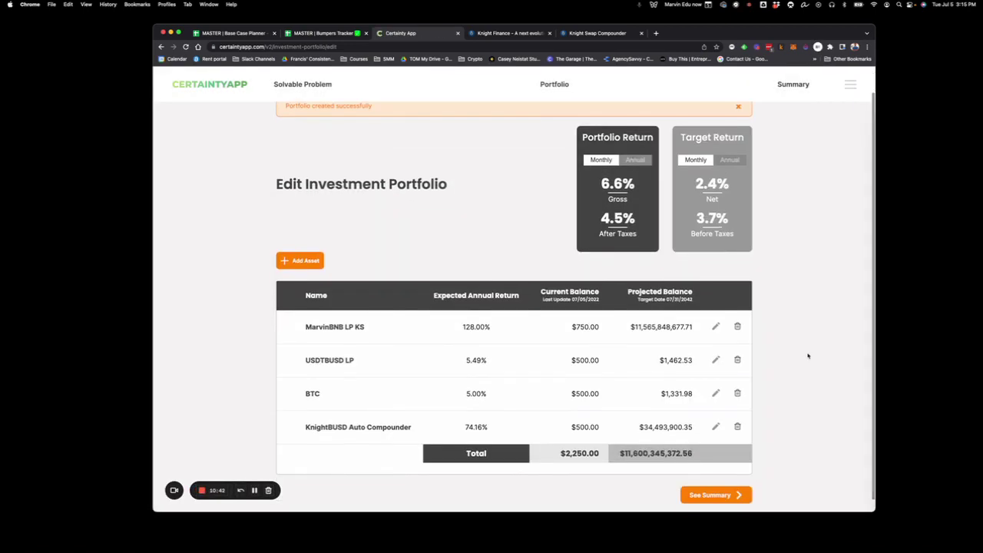
Step: Close the success banner and open the summary, checking the $500.00 additional monthly investment
scroll(809, 355, "down", 1)
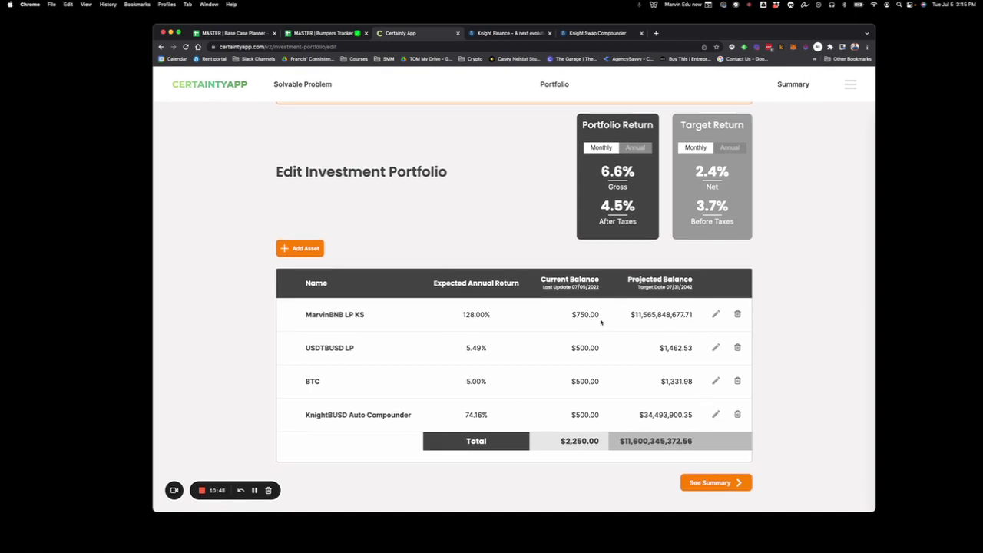
scroll(437, 204, "up", 1)
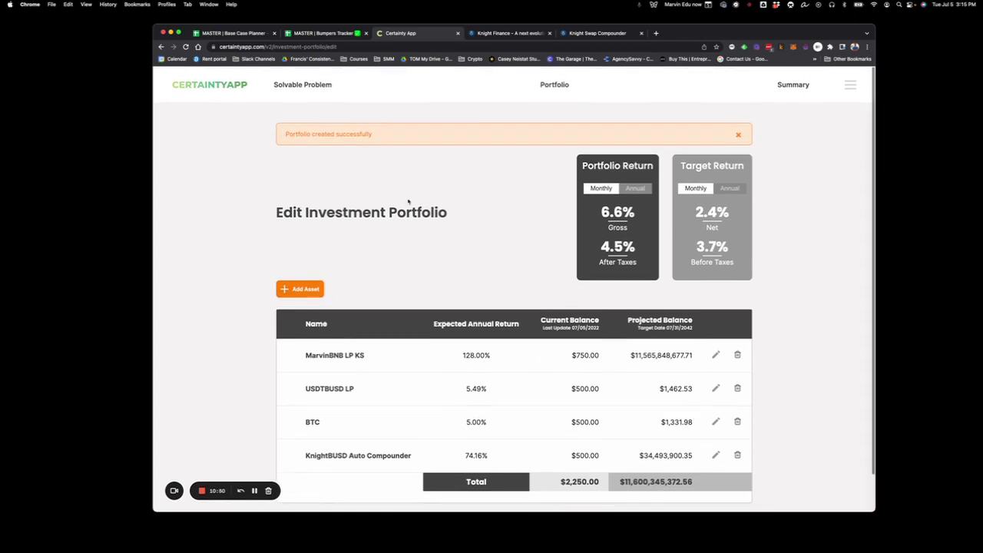
left_click(739, 135)
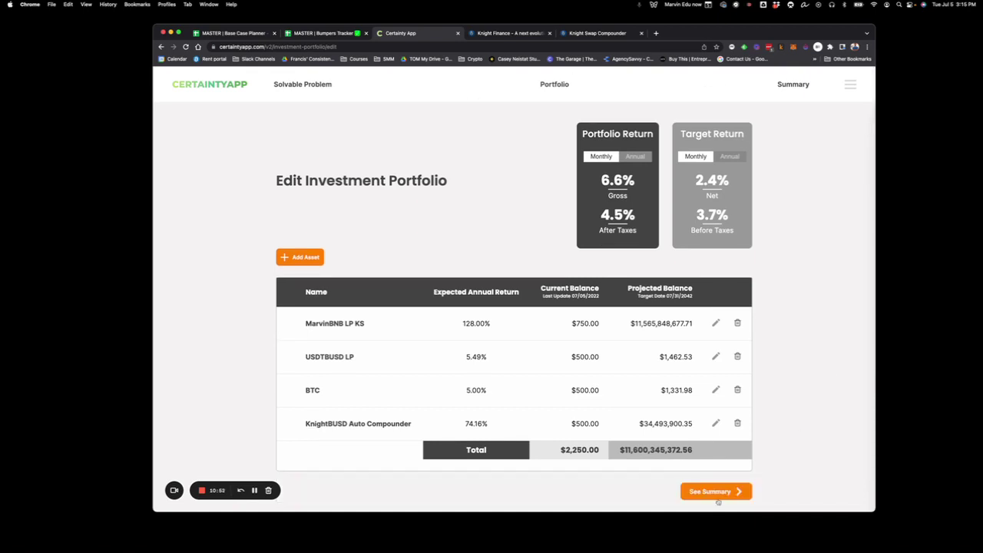
left_click(716, 492)
left_click_drag(462, 231, 483, 232)
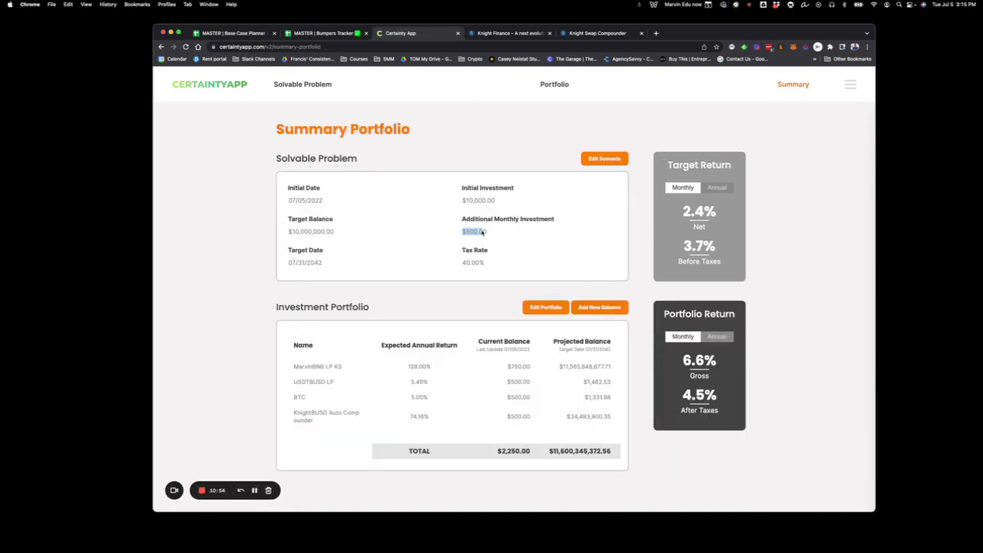
left_click(489, 231)
Step: Scroll through the Knight Finance farm cards, noting MARVIN-BNB LP and the other LP APRs
left_click(511, 33)
scroll(783, 368, "down", 3)
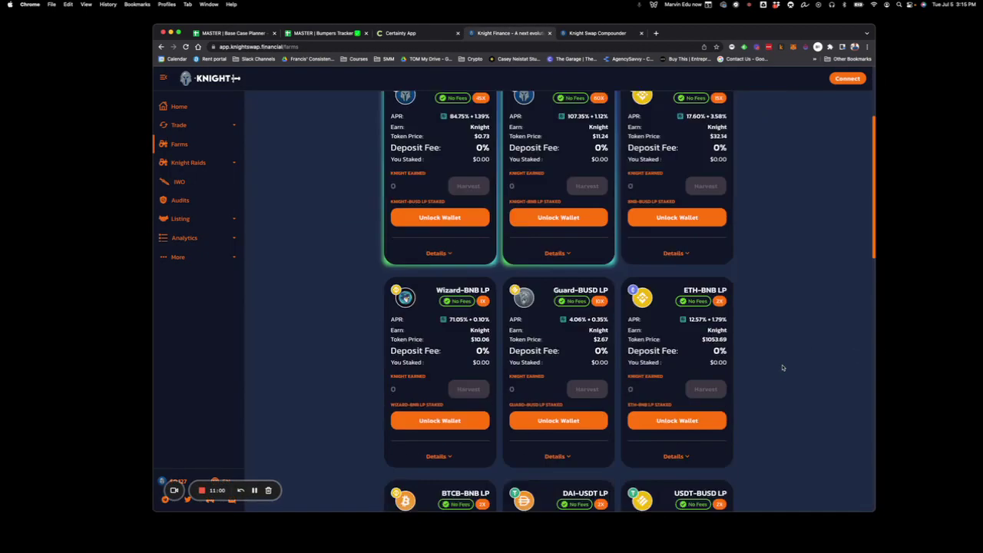
scroll(783, 368, "down", 10)
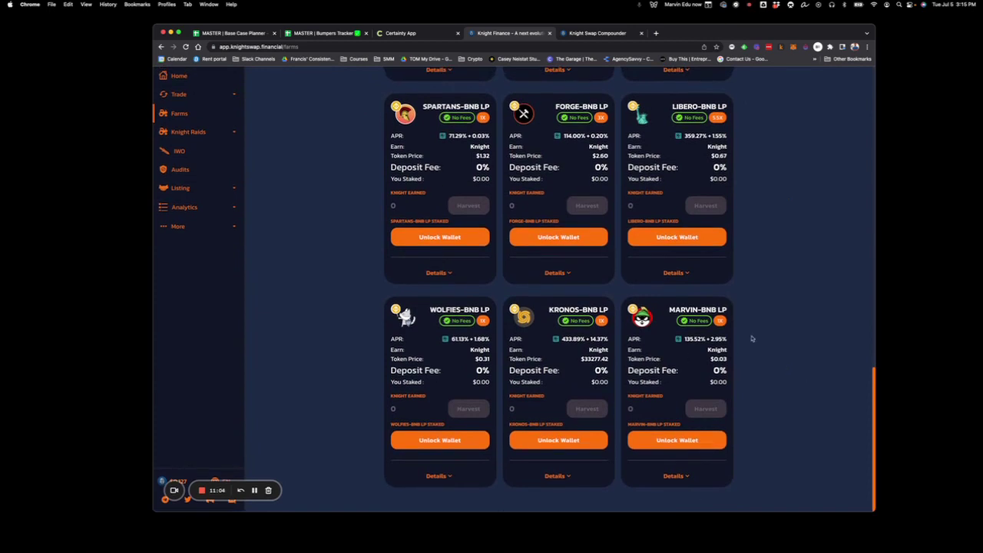
left_click_drag(654, 311, 730, 309)
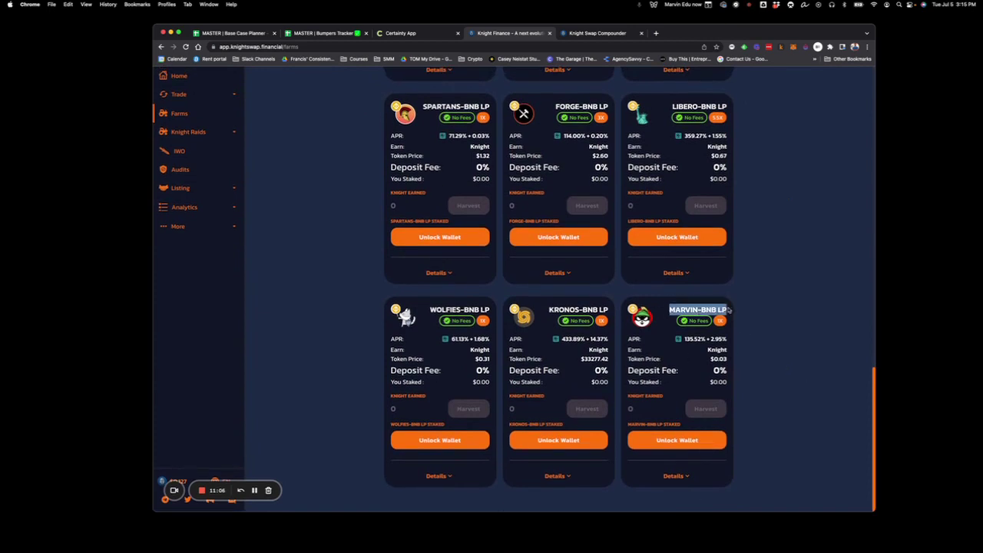
scroll(734, 309, "up", 5)
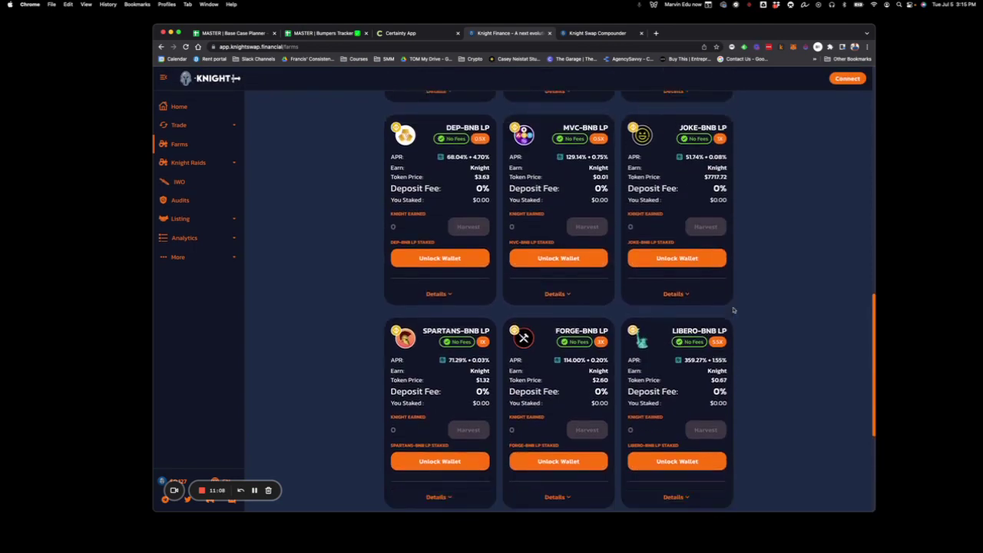
scroll(734, 310, "down", 2)
left_click(424, 421)
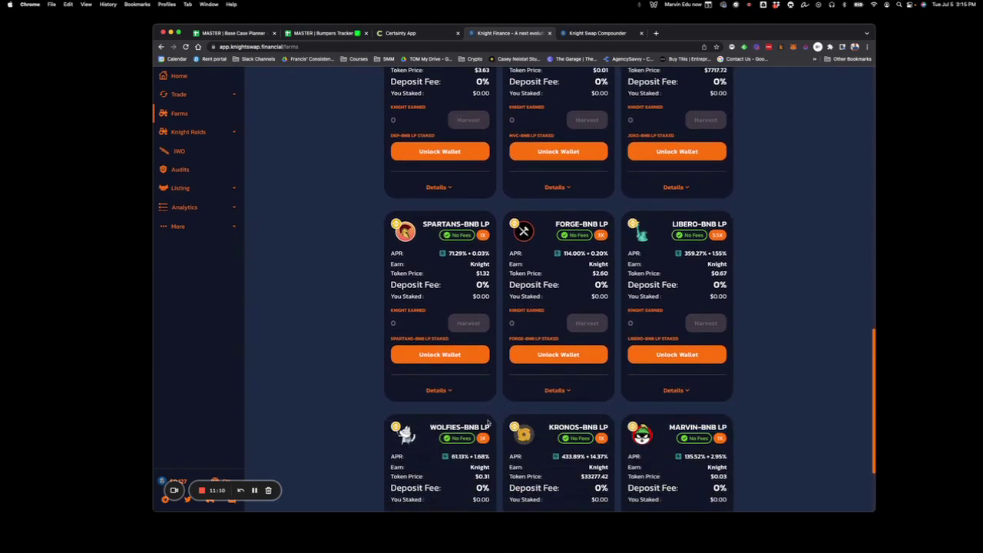
scroll(475, 368, "up", 3)
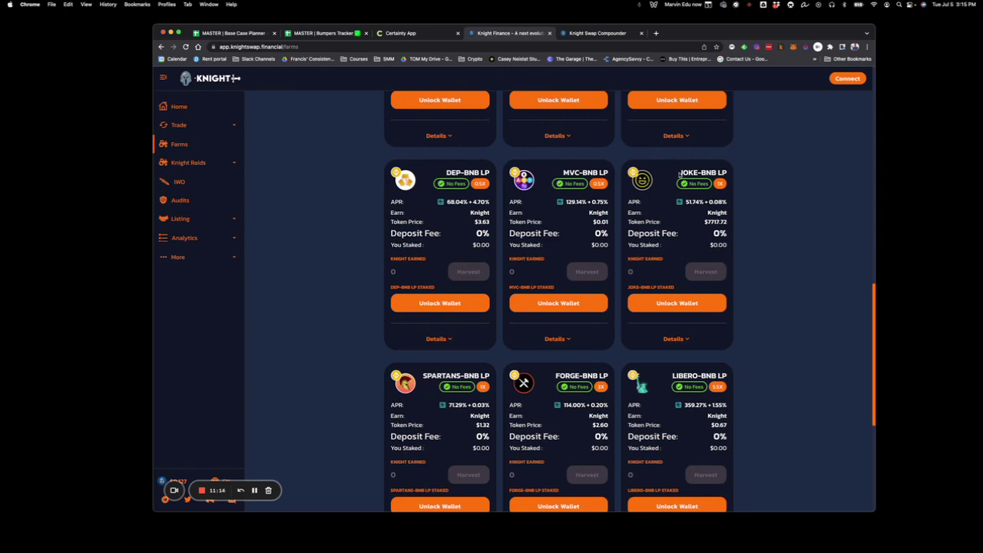
scroll(787, 207, "up", 3)
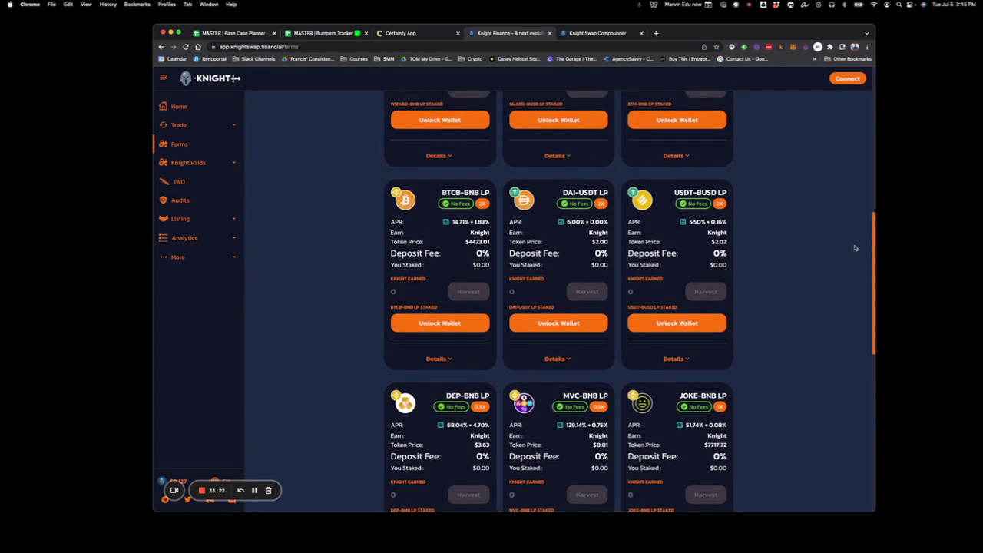
scroll(855, 247, "up", 5)
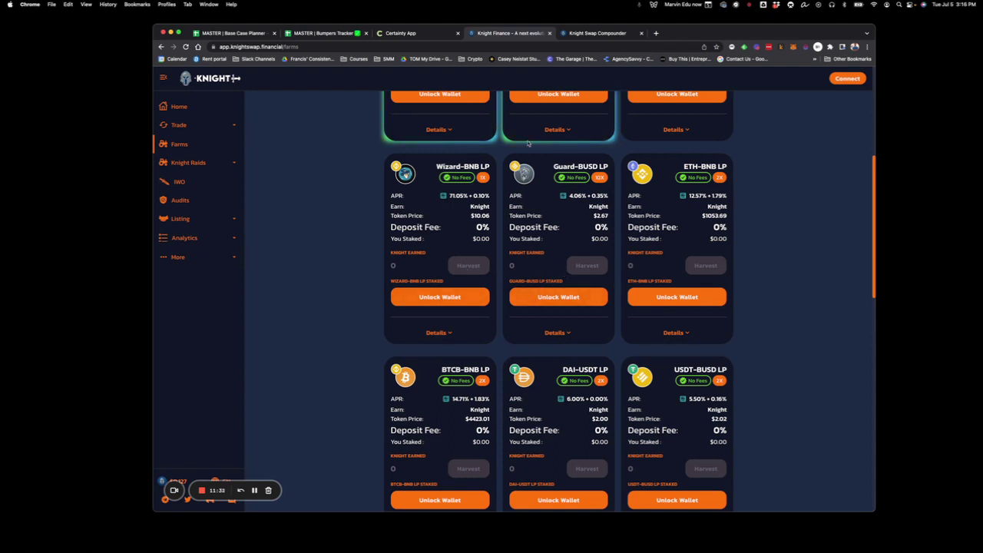
left_click(409, 35)
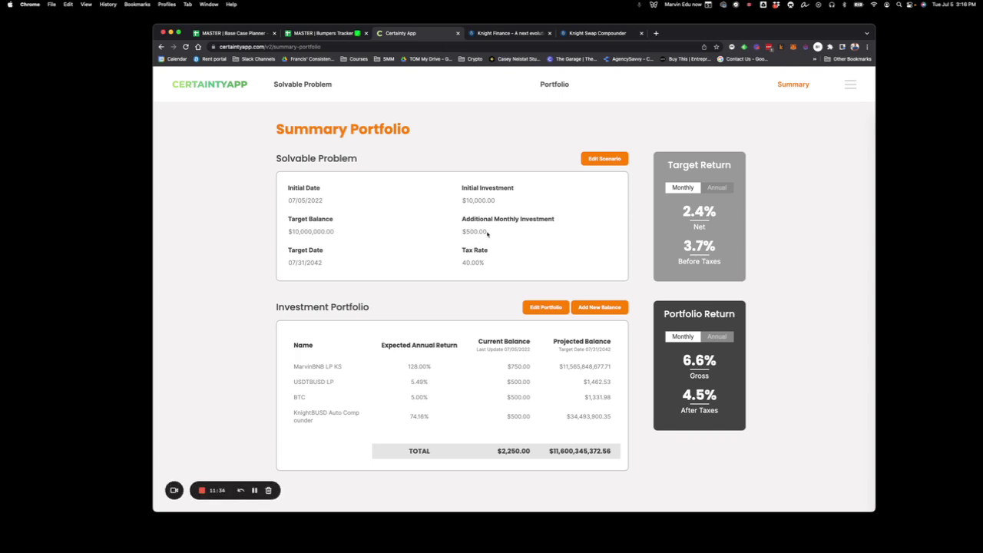
left_click_drag(488, 232, 462, 234)
left_click(511, 232)
left_click(501, 33)
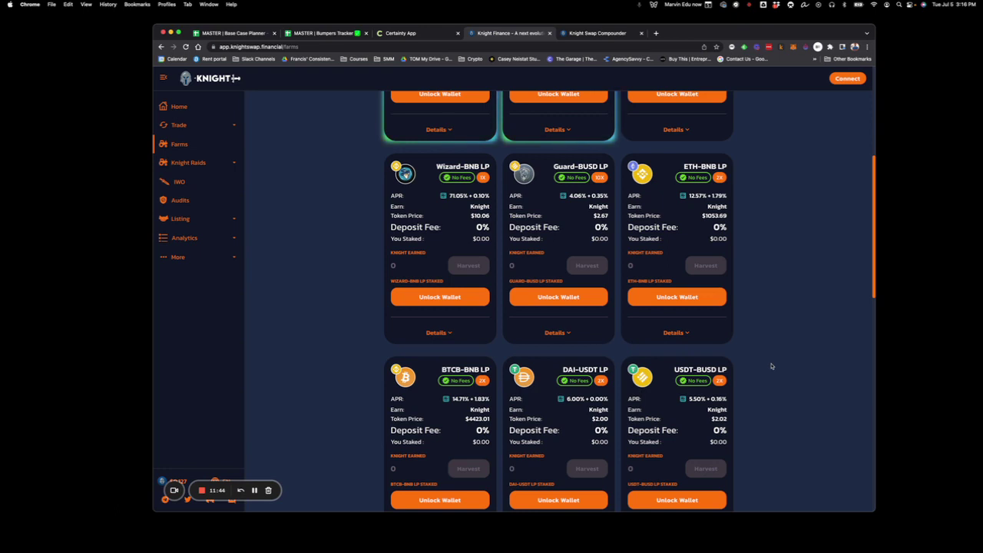
left_click(412, 36)
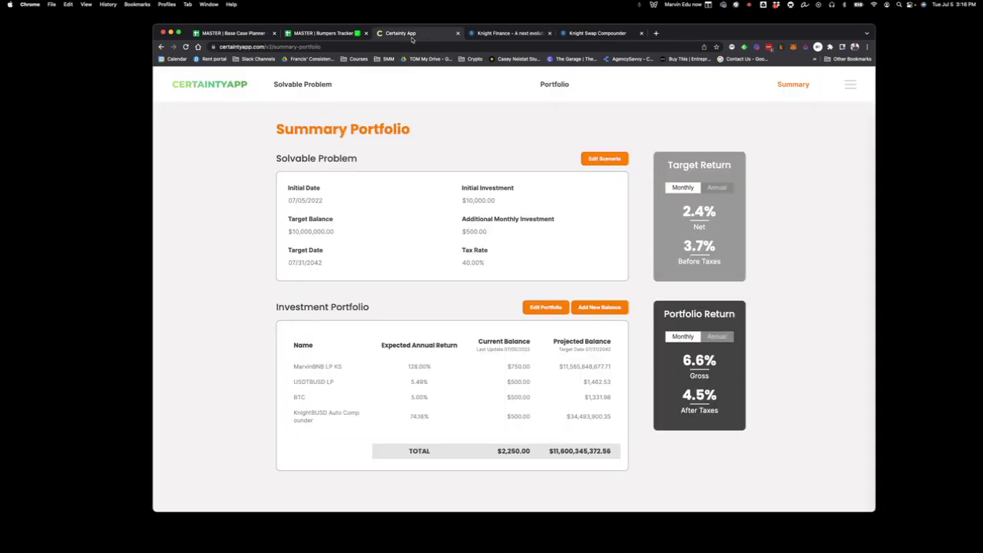
left_click_drag(489, 233, 465, 235)
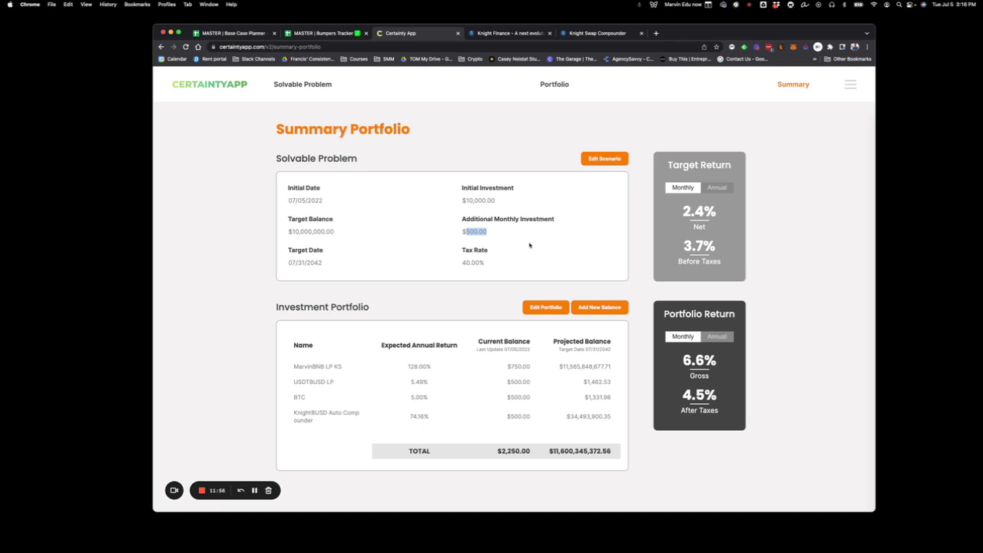
left_click(474, 235)
left_click_drag(467, 233, 486, 232)
left_click_drag(287, 231, 347, 239)
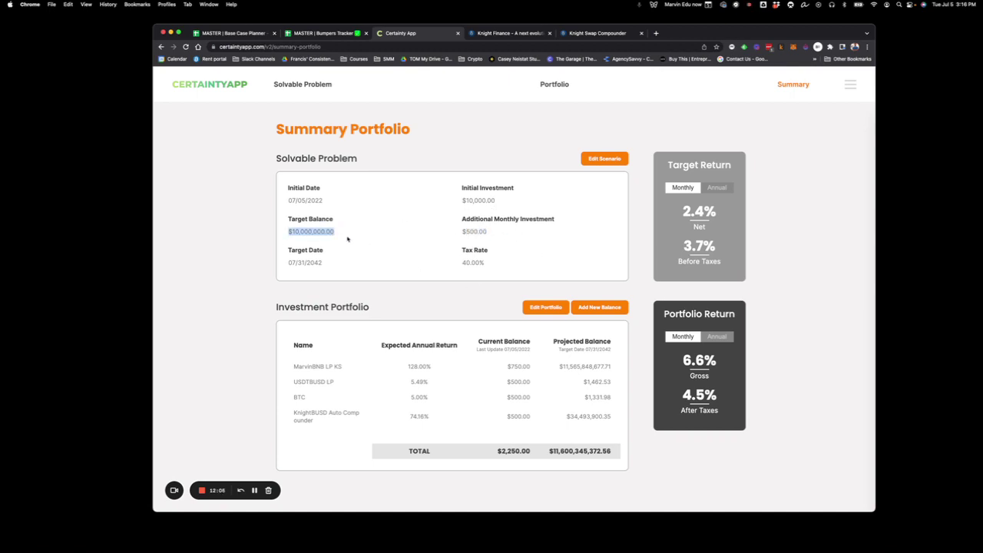
left_click(481, 233)
left_click(498, 34)
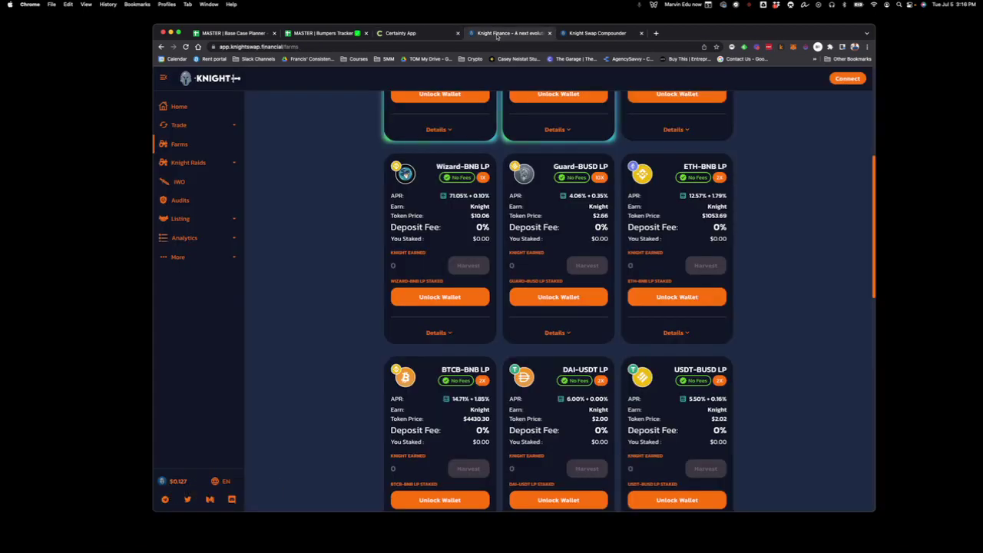
scroll(841, 372, "down", 10)
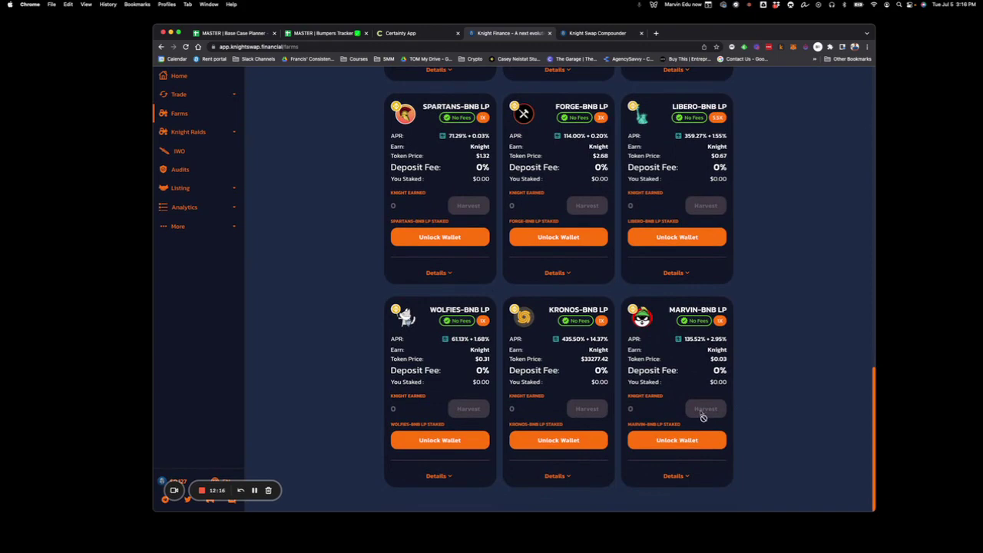
scroll(725, 398, "up", 10)
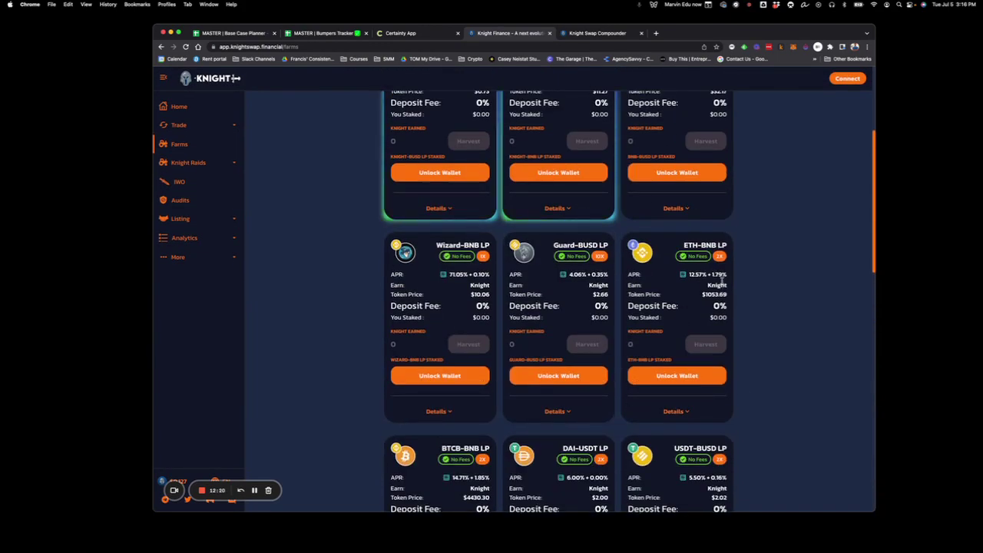
scroll(722, 282, "up", 3)
scroll(721, 282, "up", 1)
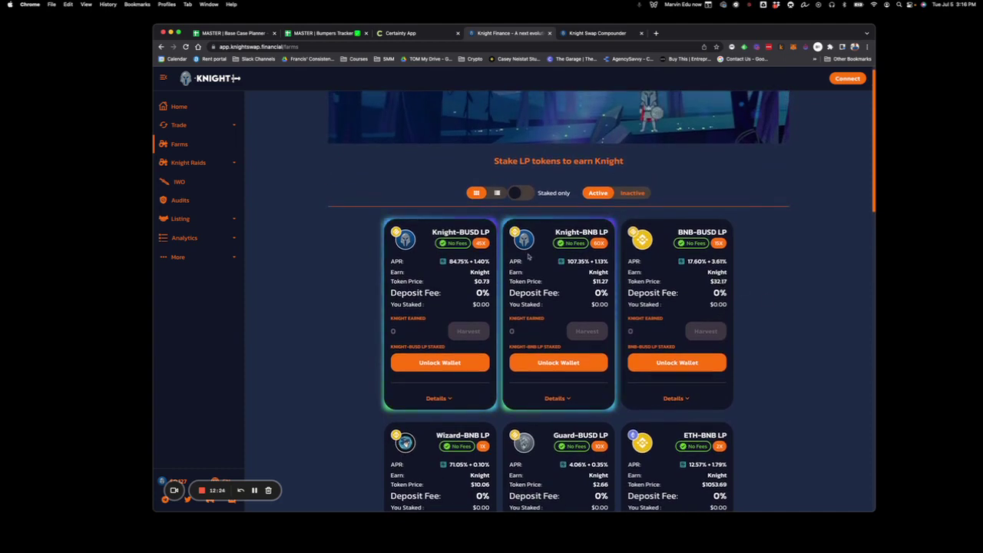
Step: Scroll through the Knight Swap Compounder vault APYs, then go back to the Certainty App summary
left_click(578, 34)
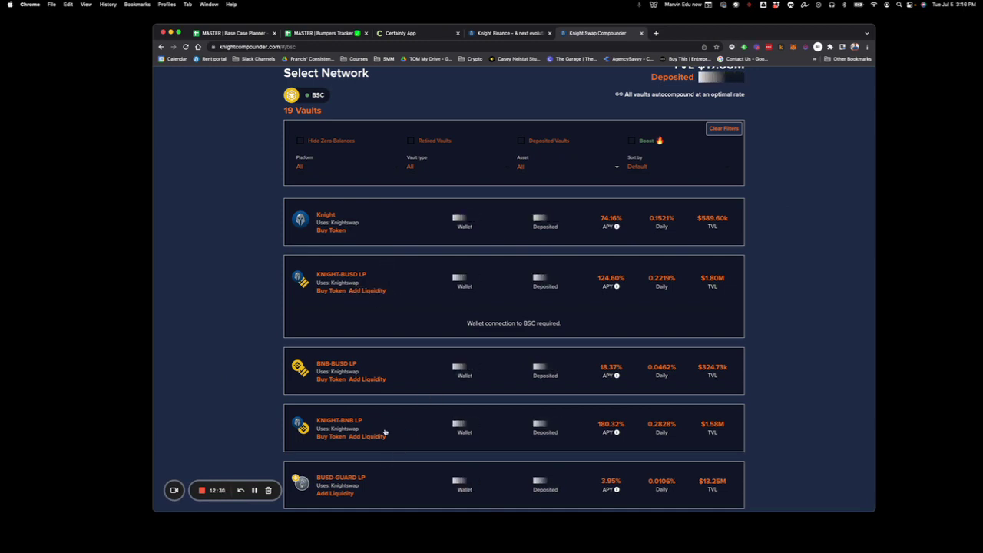
scroll(388, 477, "down", 1)
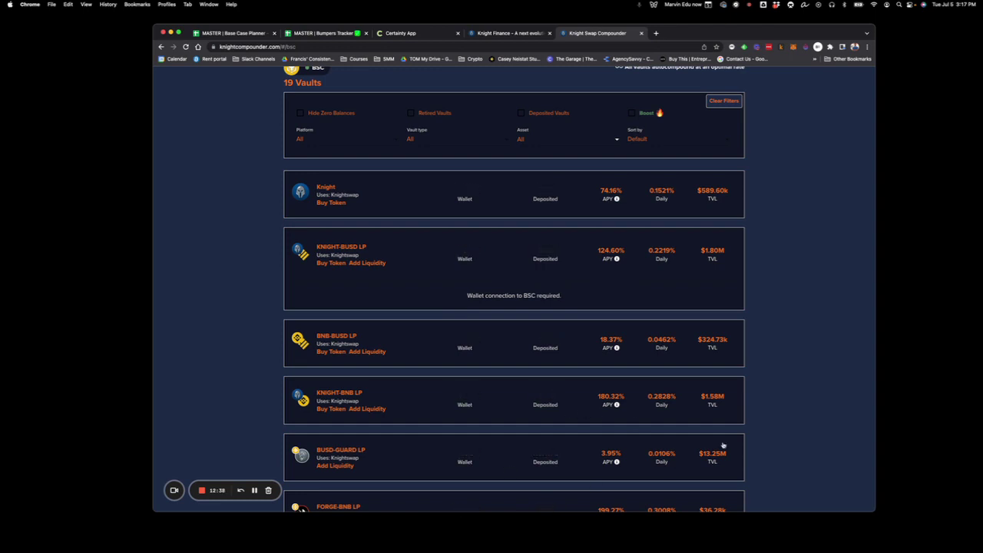
scroll(825, 407, "down", 2)
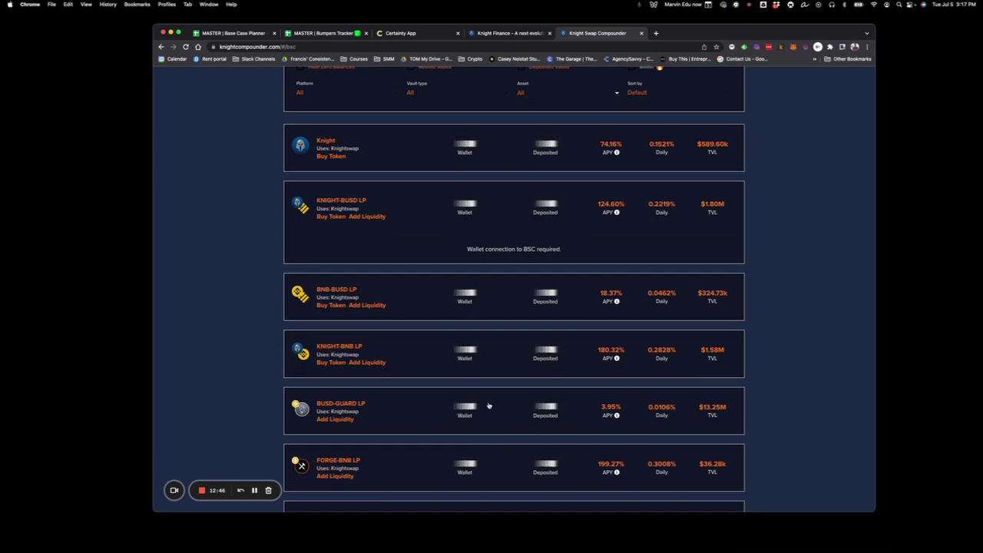
scroll(792, 298, "up", 1)
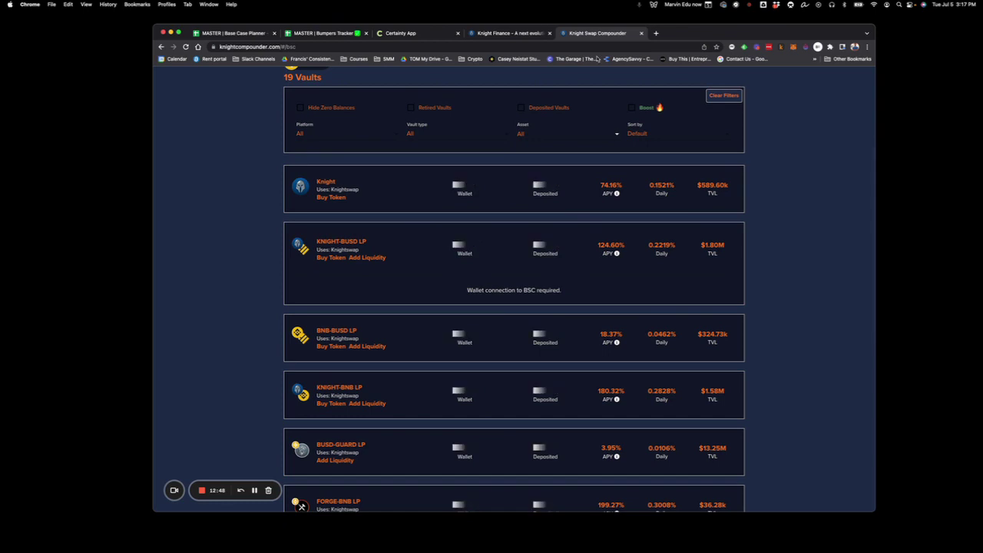
left_click(405, 35)
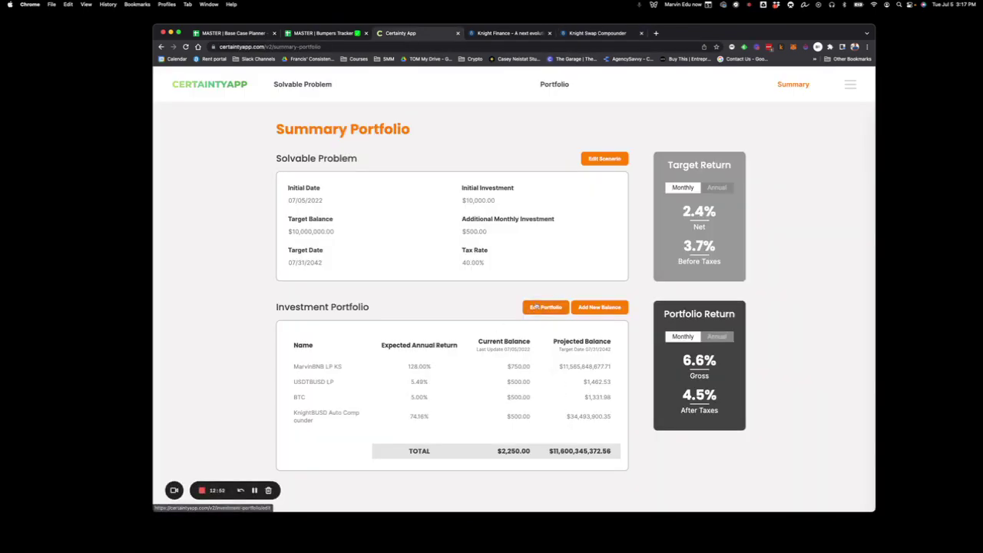
Step: Enter new balances of 1,000 MarvinBNB LP KS, 600 USDTBUSD LP and 400 KnightBUSD, then save
left_click(599, 307)
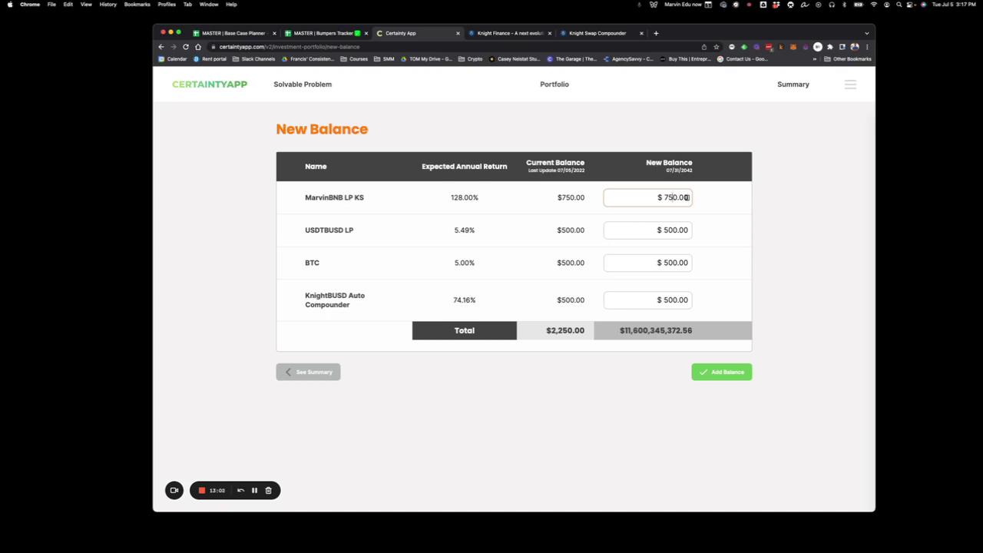
key("BackSpace")
key("BackSpace")
type("100")
left_click(667, 230)
key("BackSpace")
type("6")
left_click(669, 262)
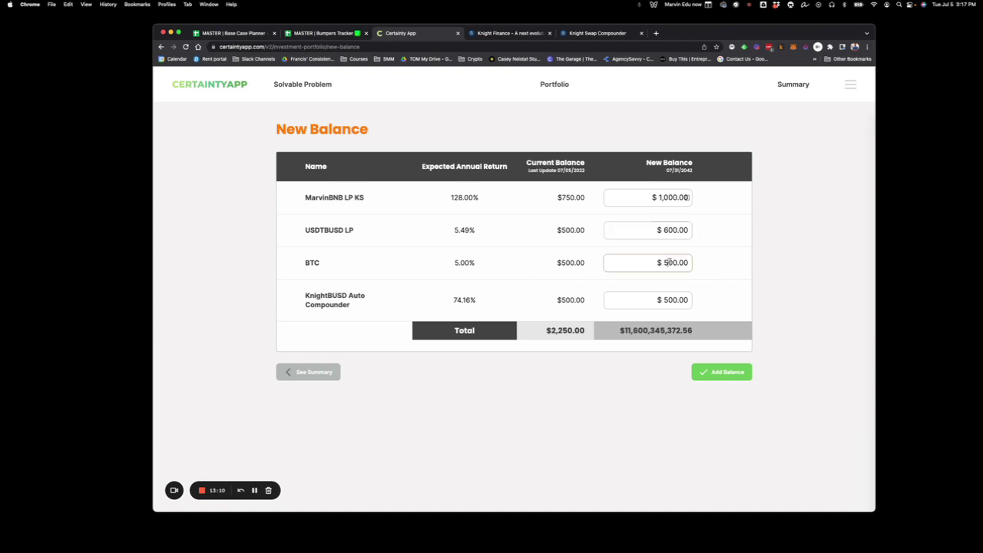
left_click(665, 300)
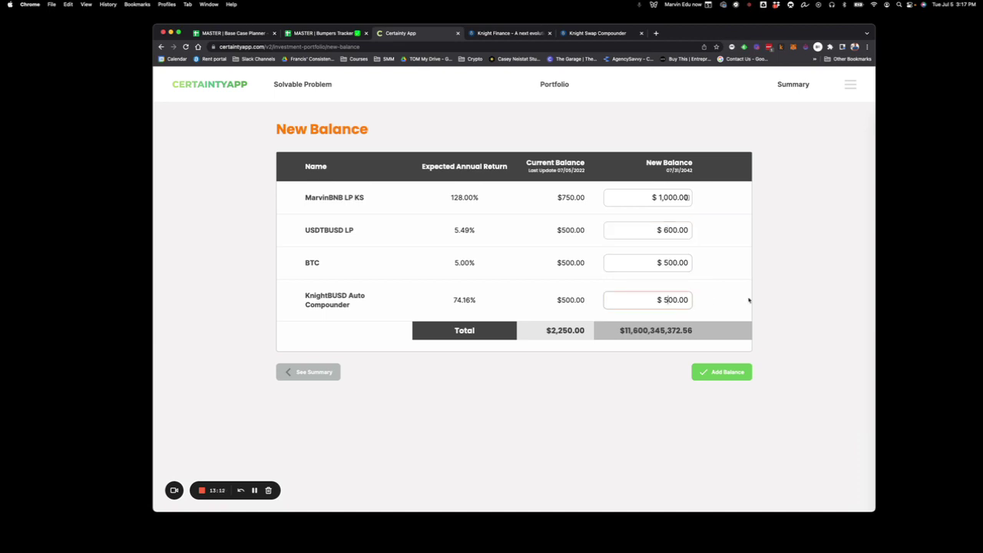
key("BackSpace")
type("4")
left_click(728, 372)
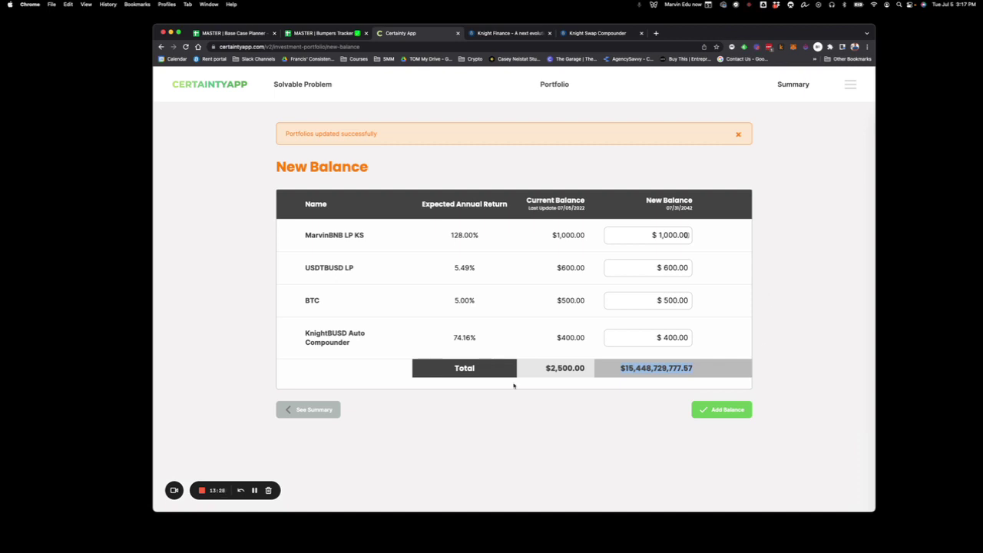
Step: Return to the portfolio summary and start the account upgrade from the account menu
left_click(299, 410)
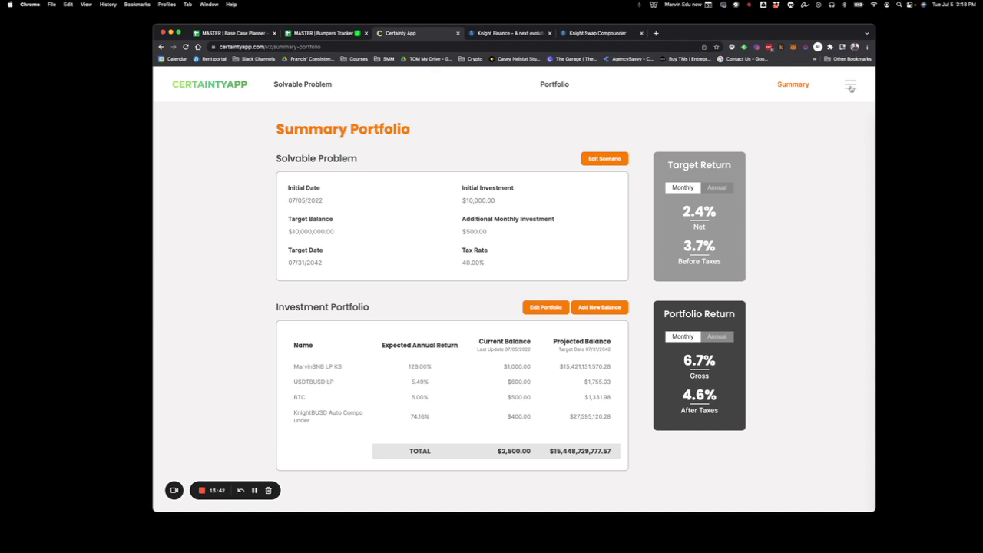
left_click(850, 87)
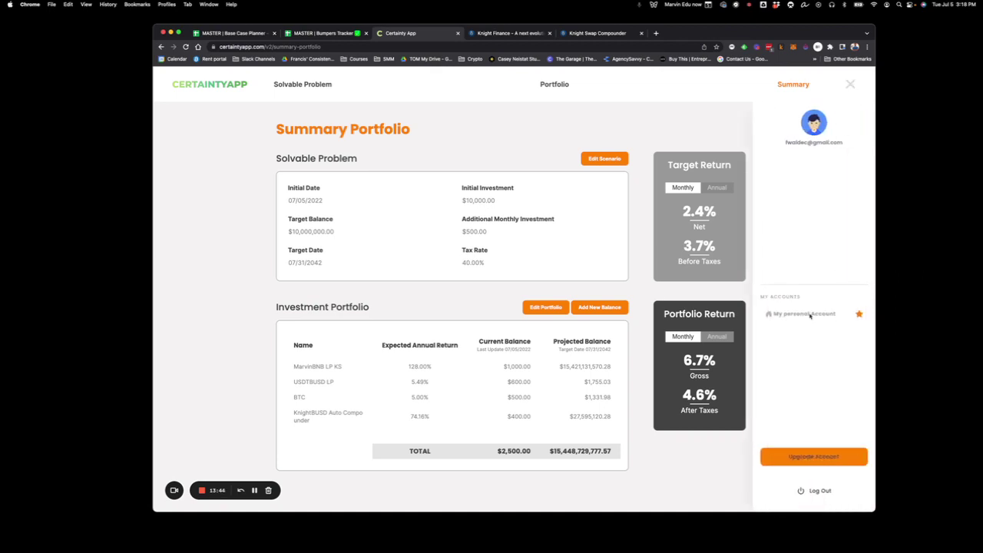
left_click(838, 456)
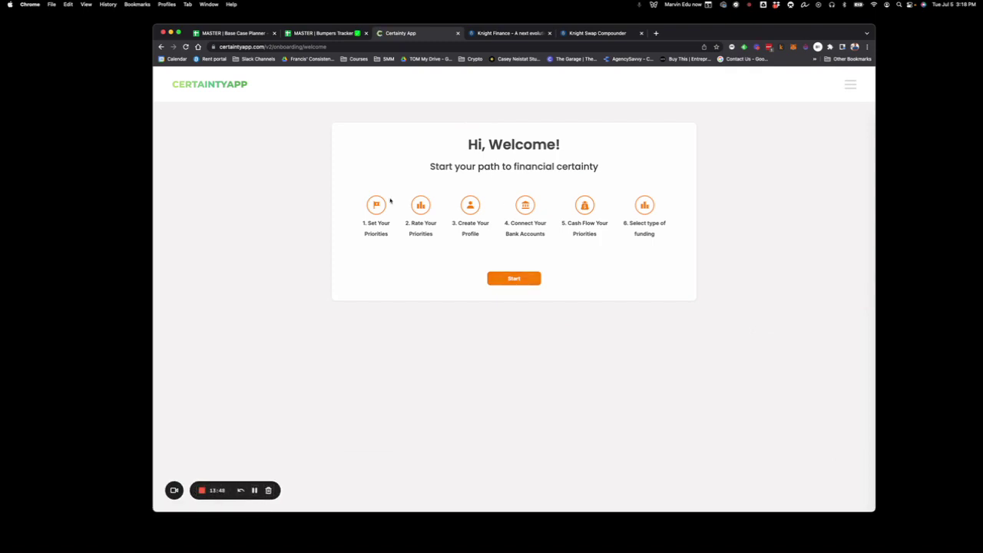
Step: Start onboarding, save the empty priorities, pass the summary, then go back to Your Priorities
left_click(536, 281)
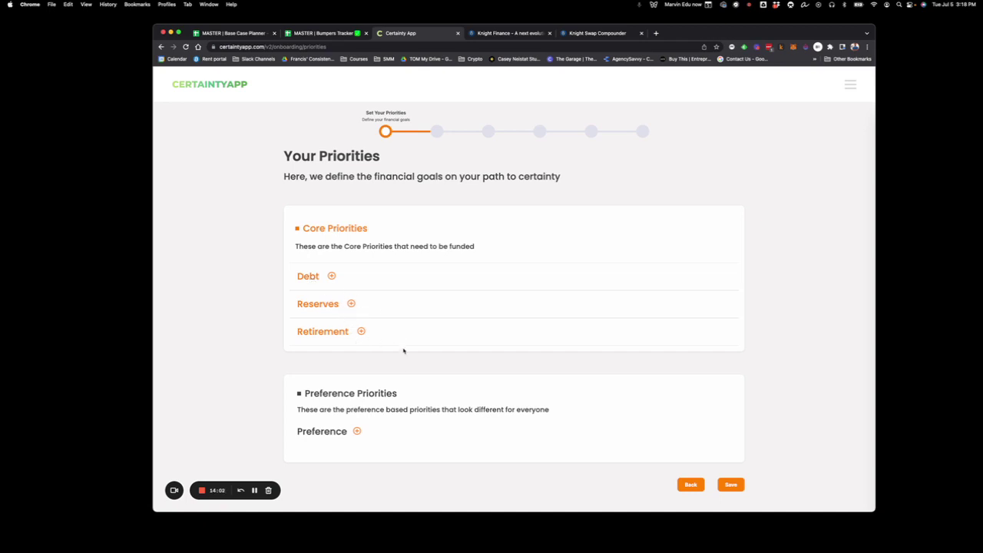
left_click(727, 484)
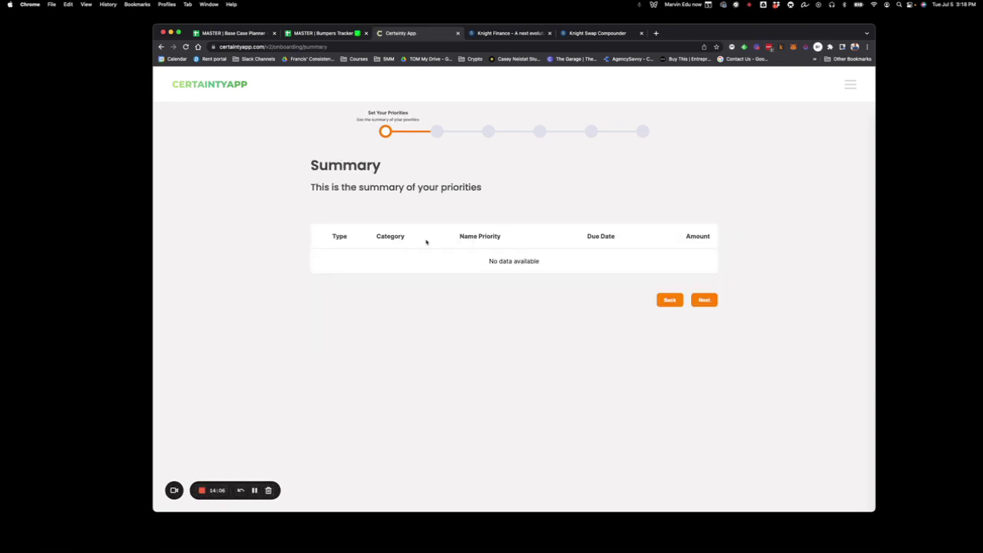
left_click(711, 301)
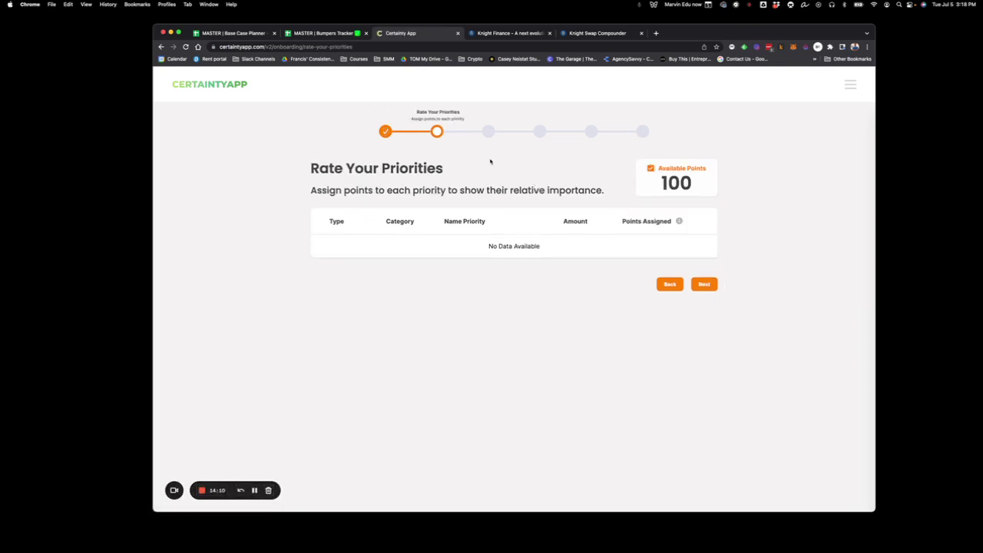
left_click(669, 285)
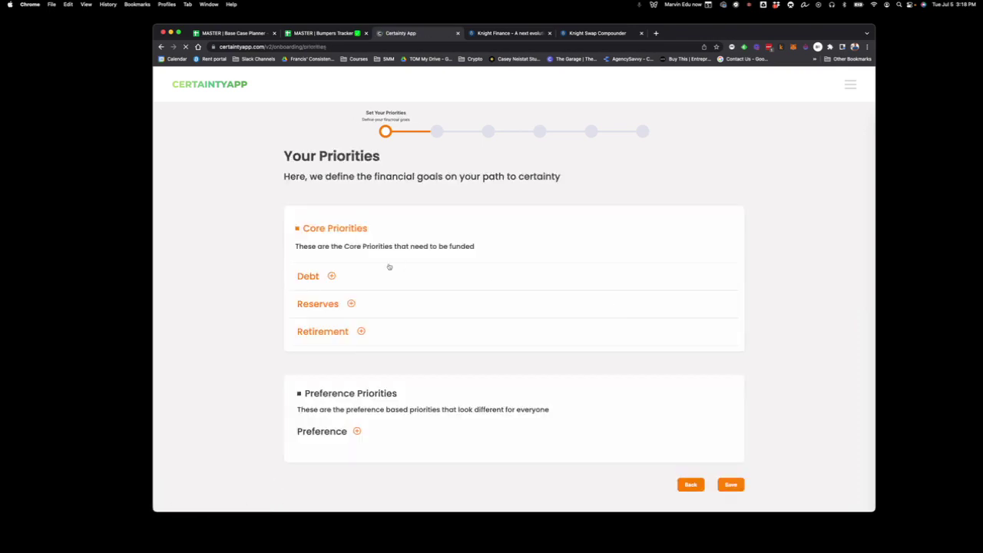
Step: Add a Debt - Mortgage priority named Home with an amount of 40,000
left_click(331, 276)
left_click(363, 330)
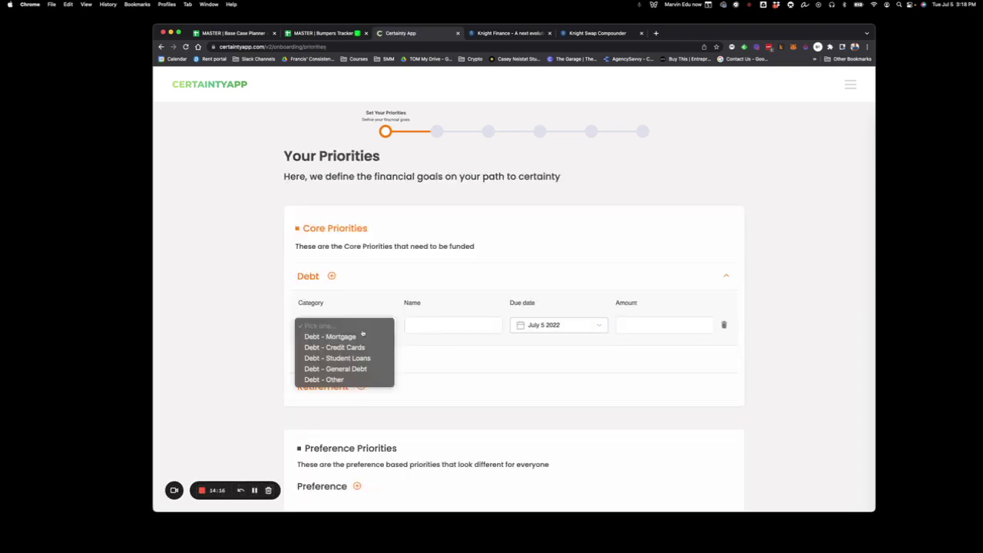
left_click(361, 337)
left_click(436, 328)
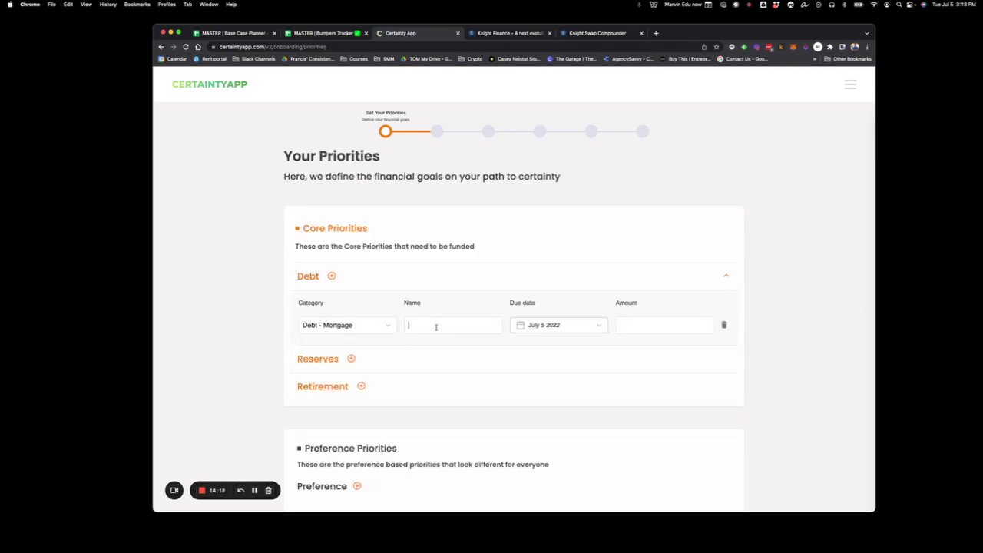
type("Home")
left_click(558, 327)
left_click(592, 340)
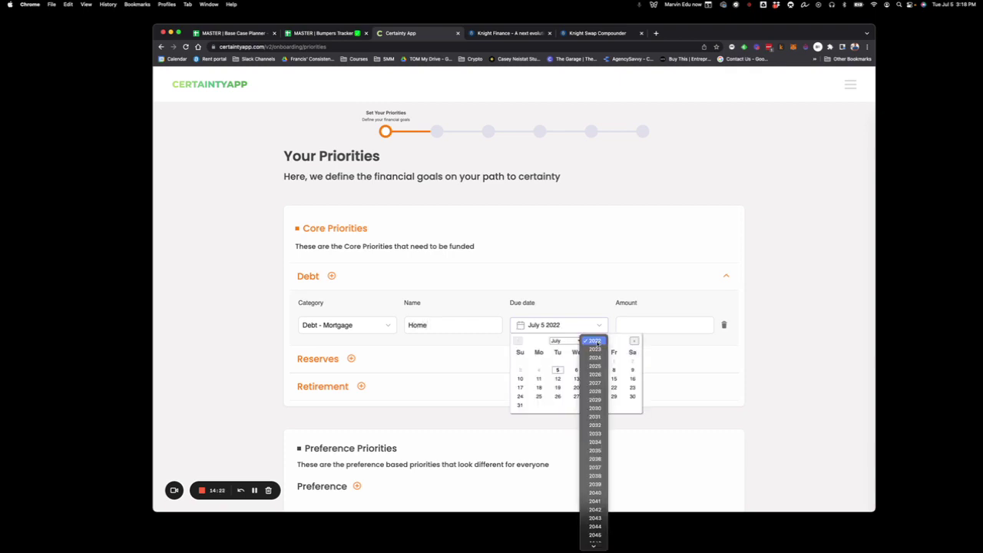
left_click(656, 314)
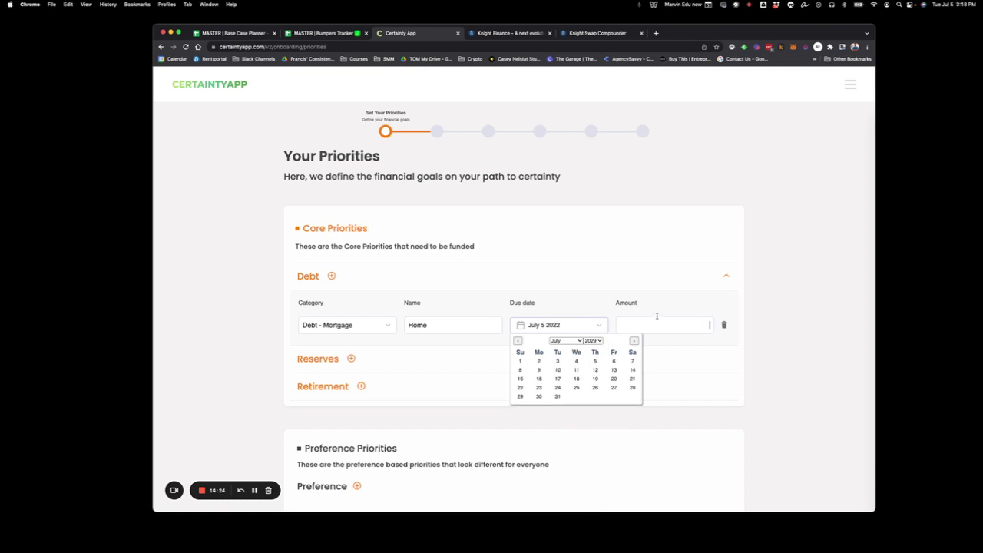
left_click(656, 316)
type("40,000")
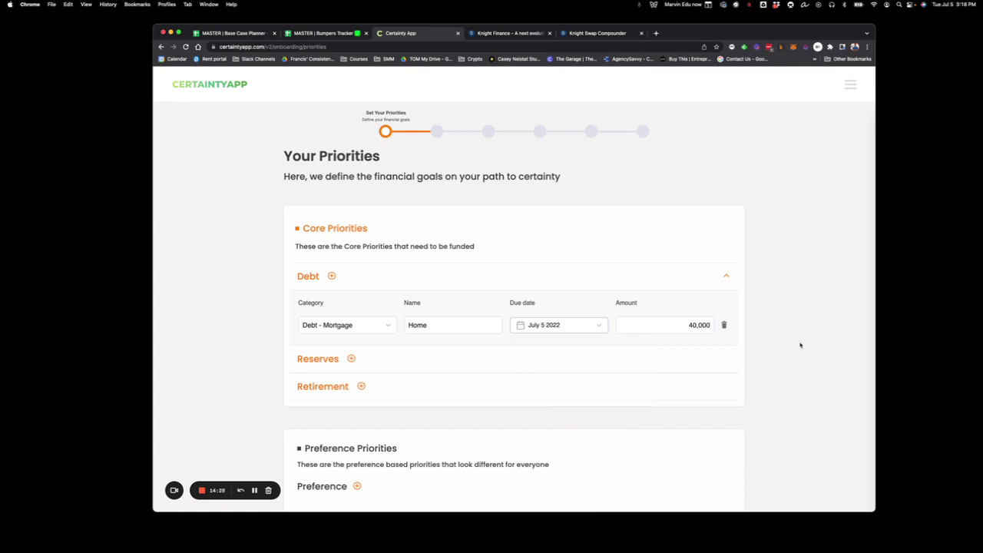
Step: Add a Reserves - Emergency Fund priority named Emergency for 20000, due July 5 2023
left_click(350, 359)
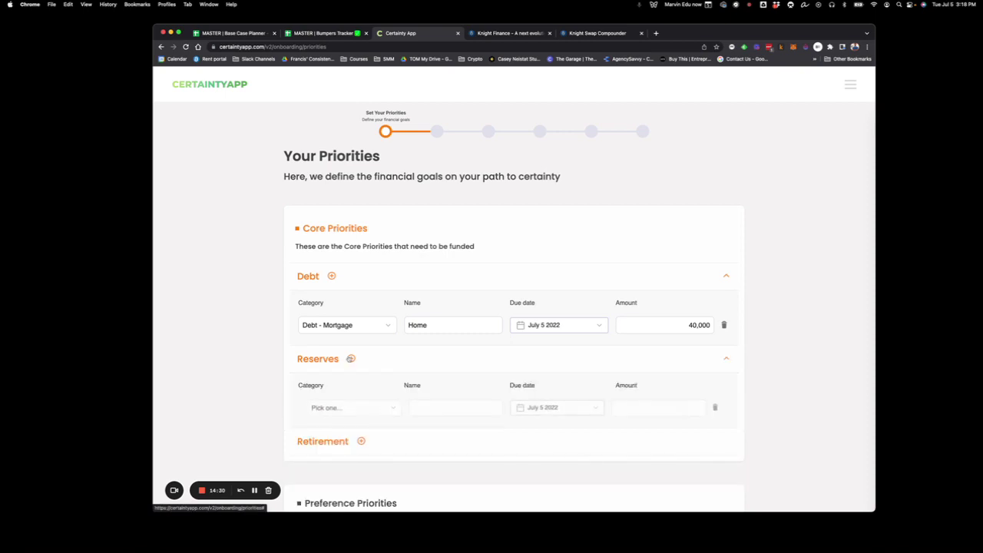
left_click(334, 408)
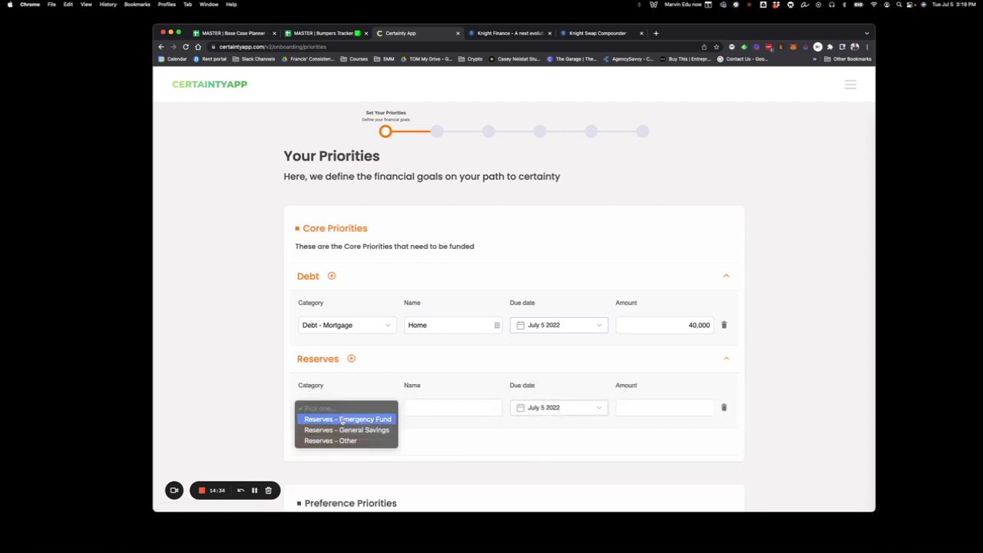
left_click(341, 419)
left_click(434, 403)
type("Emergency")
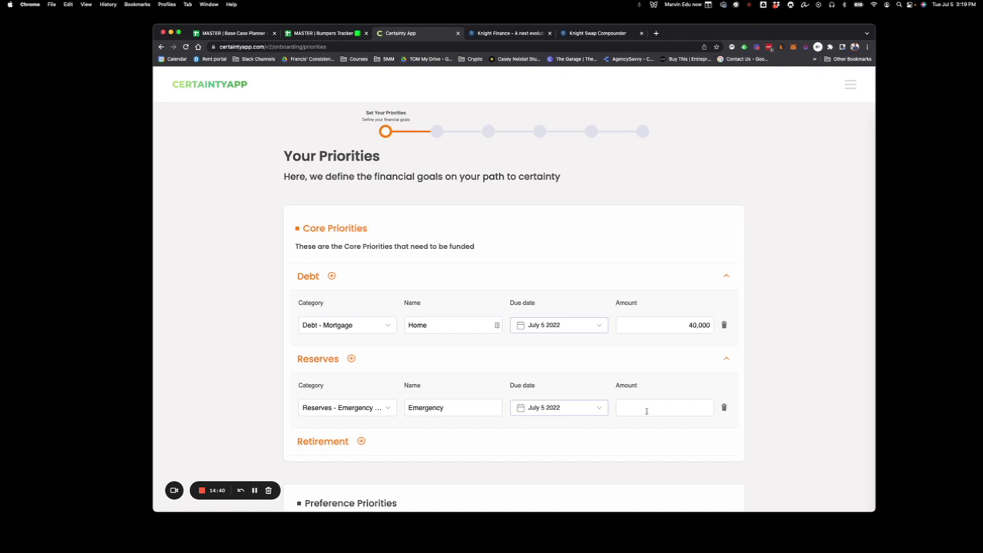
type("200000")
left_click(569, 408)
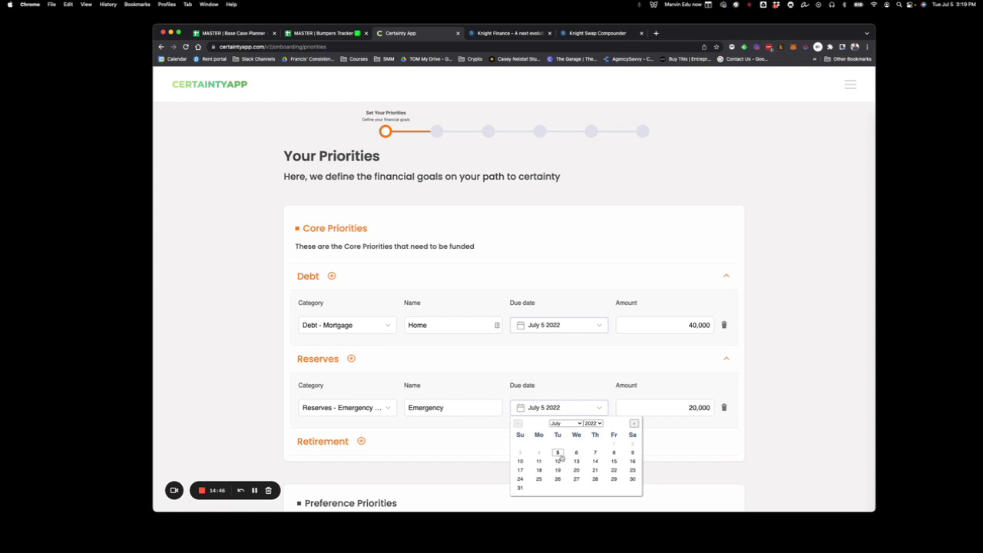
left_click(599, 424)
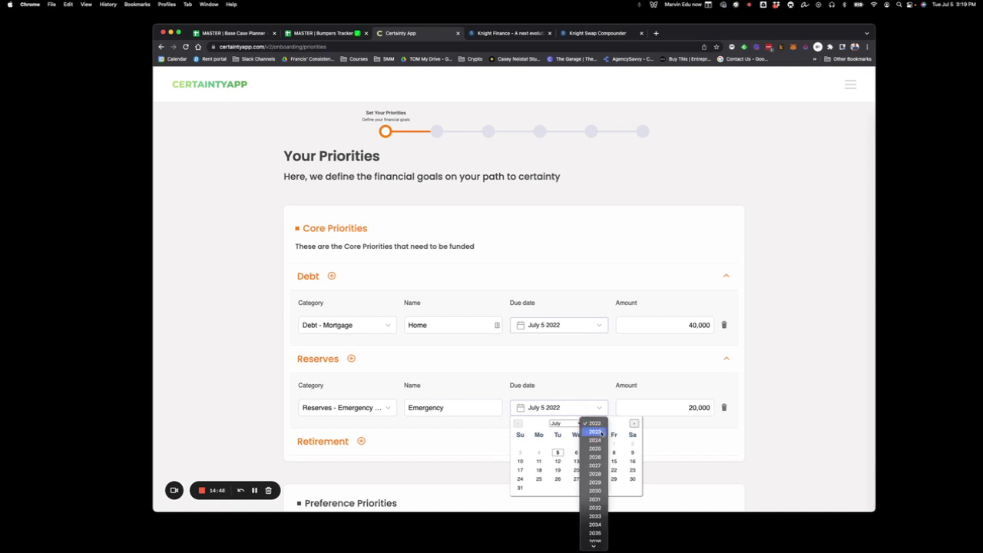
left_click(600, 433)
left_click(760, 420)
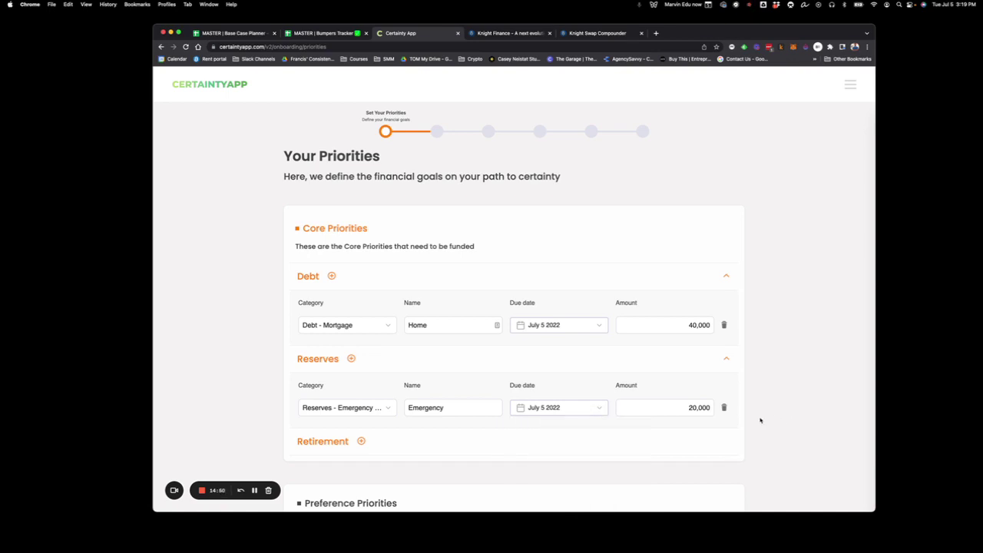
left_click(572, 413)
left_click(592, 423)
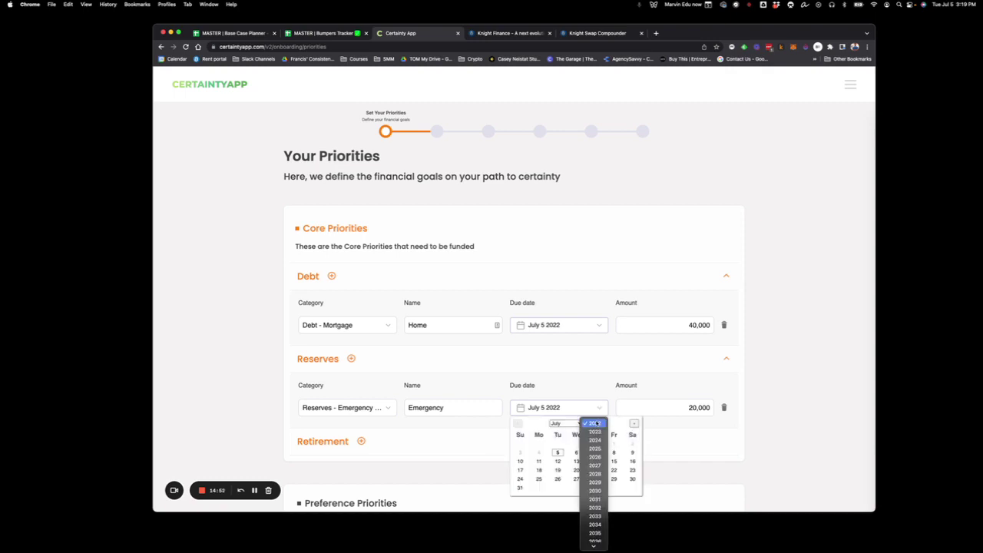
left_click(595, 431)
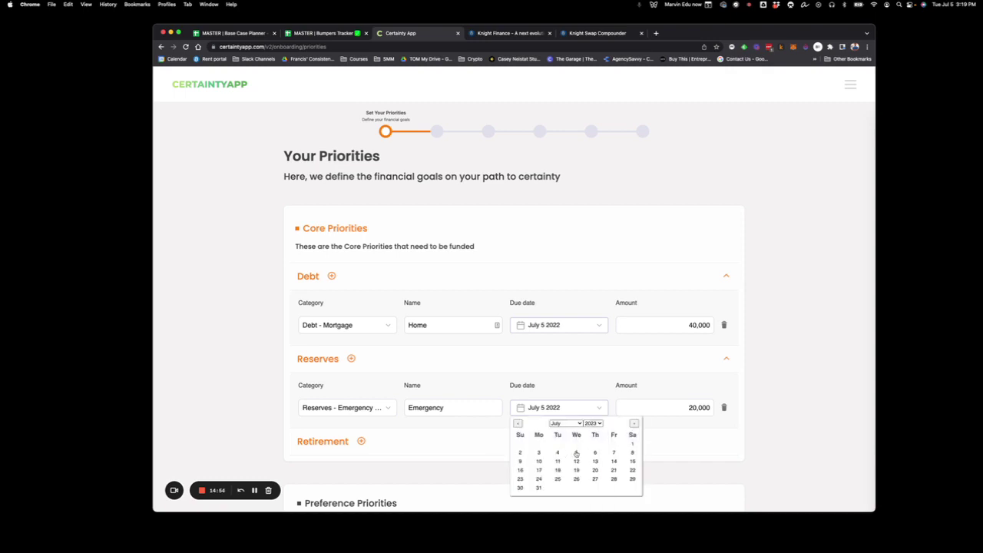
left_click(576, 453)
Step: Set the Home mortgage due date to July 1 2030
left_click(582, 325)
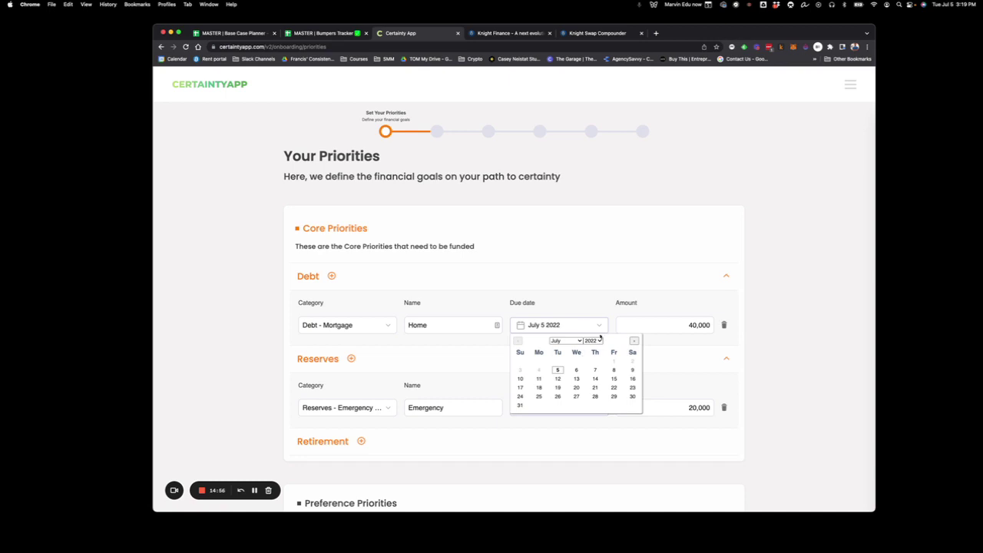
left_click(599, 339)
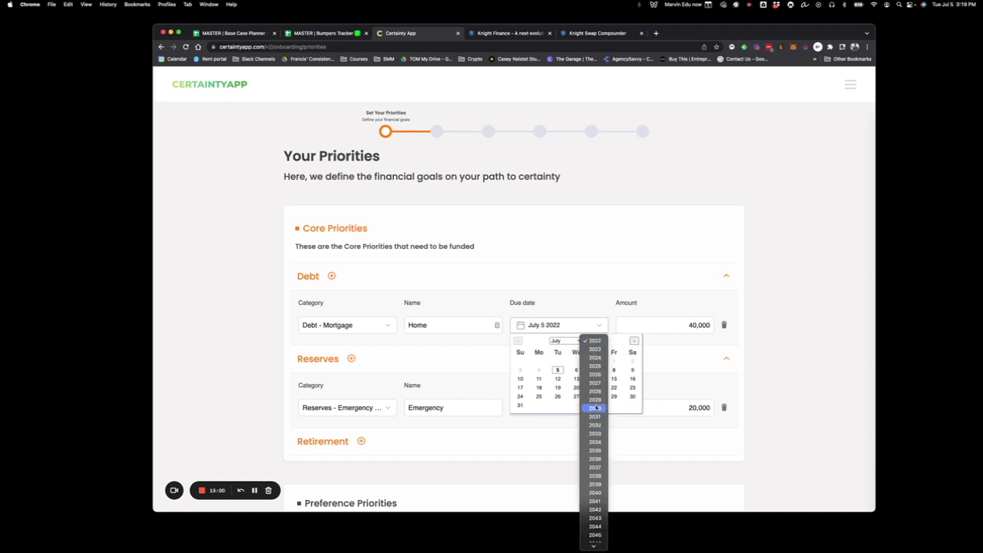
left_click(595, 408)
left_click(539, 361)
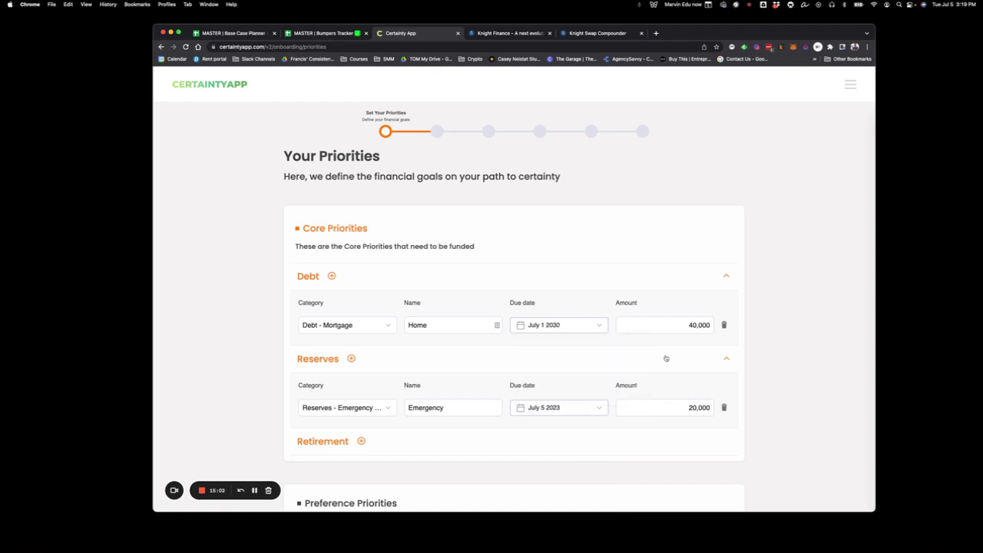
scroll(691, 371, "down", 3)
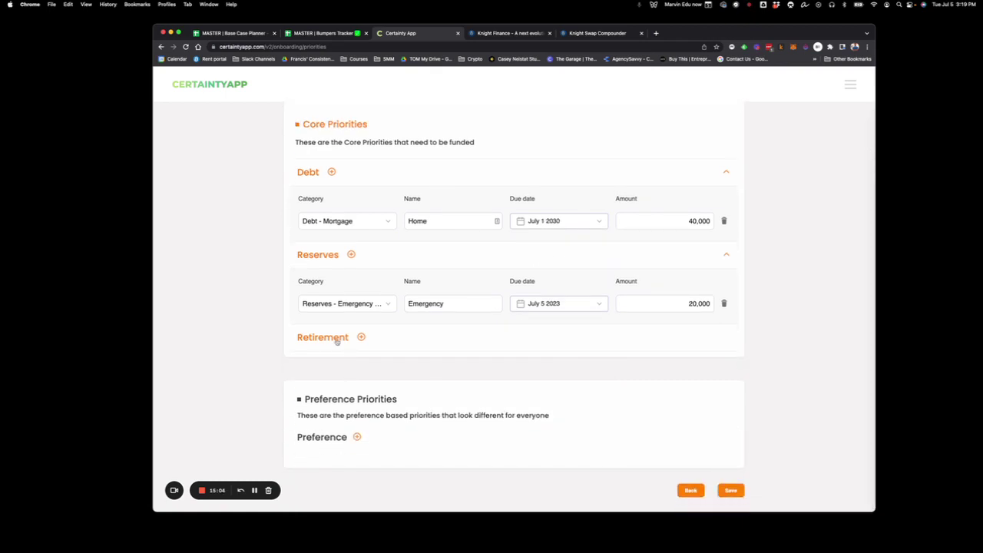
Step: Add a Retirement - Fund Core Capital priority 'Base Case Eff You $$$' due July 31 2042
left_click(361, 337)
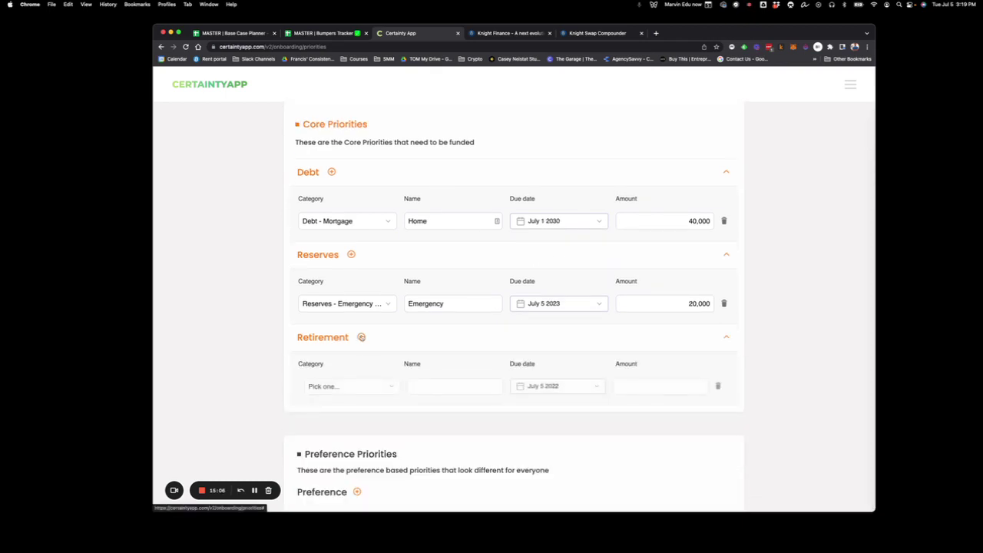
left_click(365, 389)
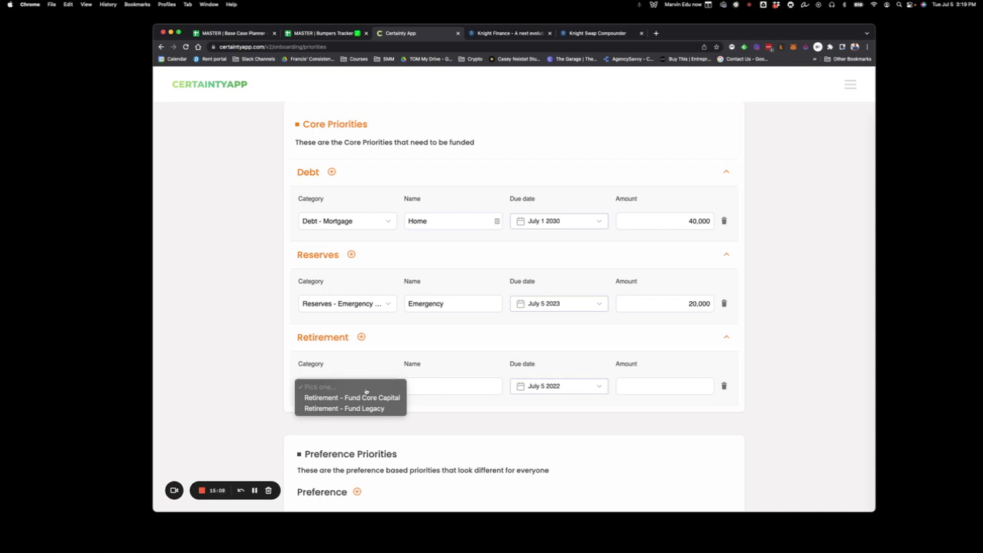
left_click(367, 397)
left_click(448, 385)
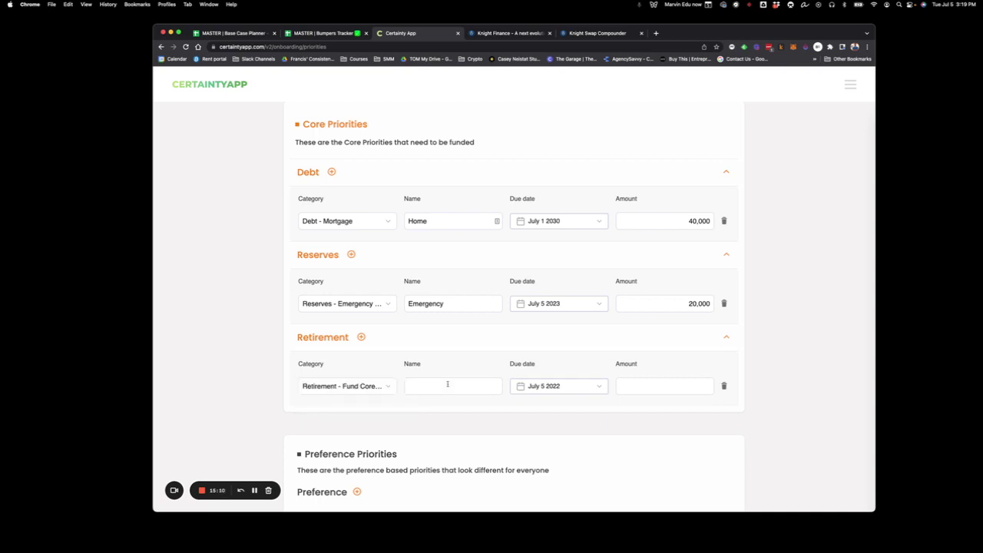
type("Base Case Eff You $$$")
left_click(569, 391)
left_click(588, 402)
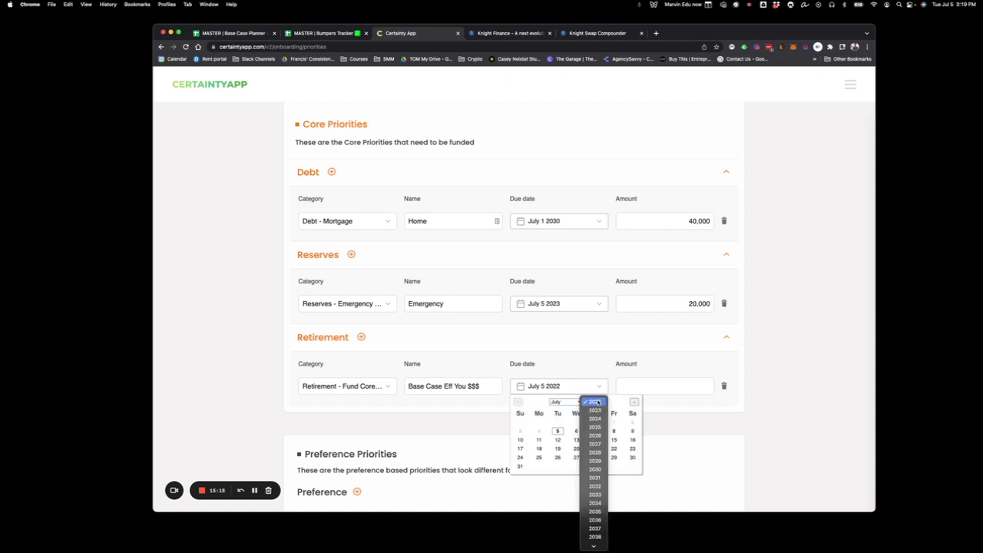
scroll(598, 532, "down", 3)
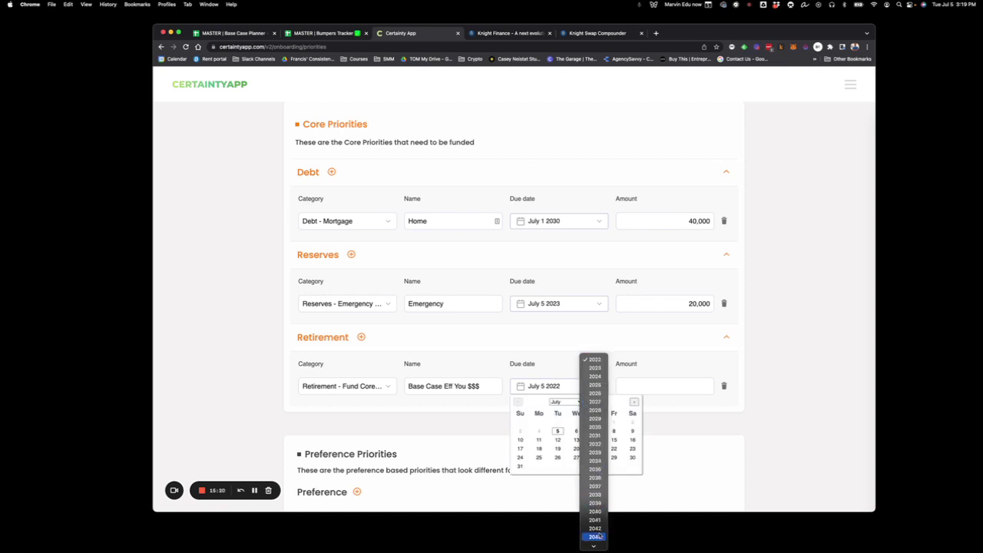
left_click(598, 529)
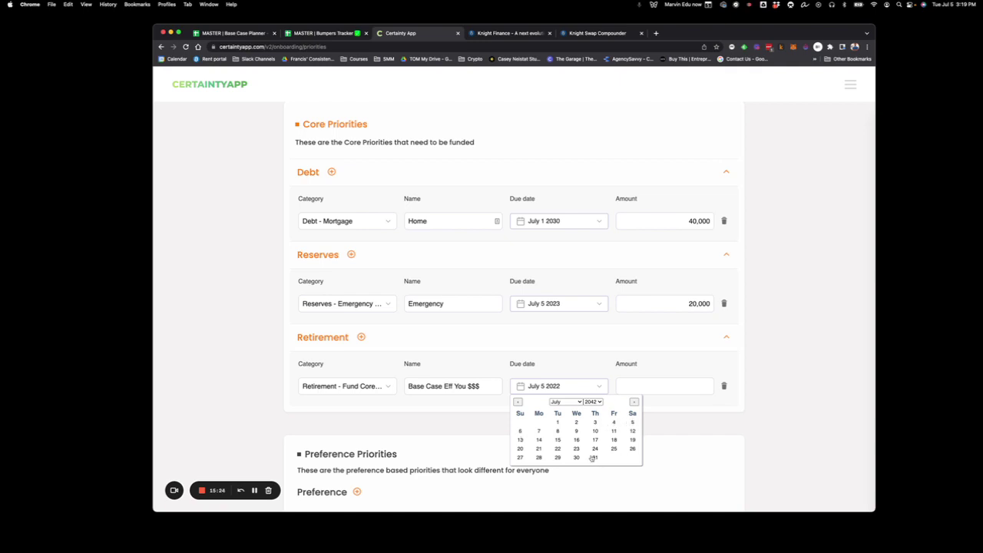
left_click(595, 458)
Step: Enter 10000000 as the retirement amount and save the core priorities
left_click(639, 386)
type("100000")
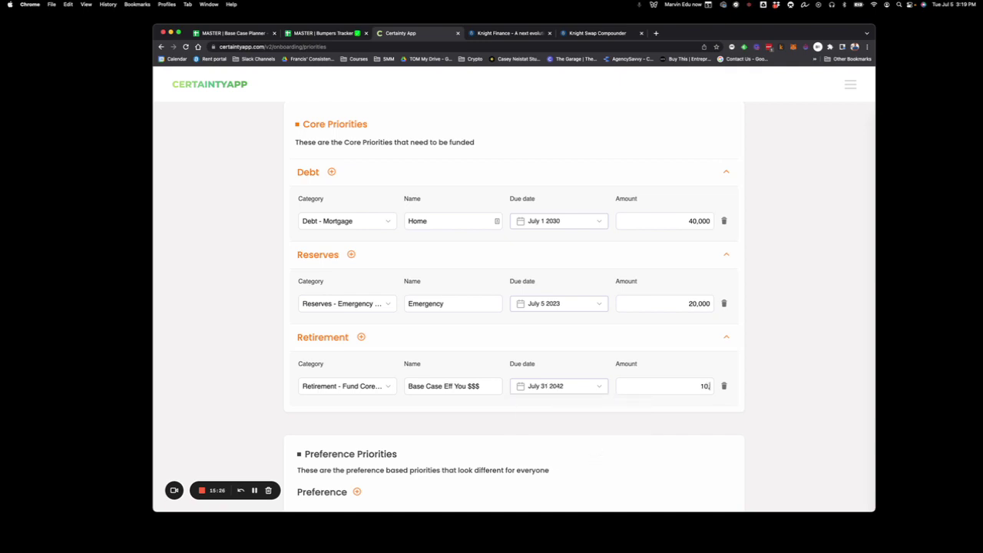
key("BackSpace")
type("000")
scroll(768, 371, "down", 3)
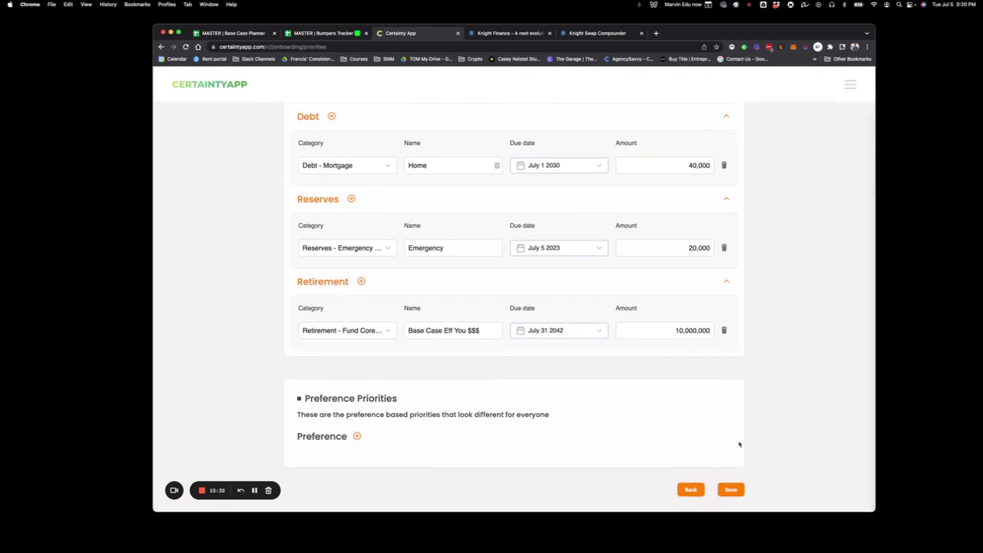
left_click(731, 489)
Step: Remove the commas from the Home, Emergency and retirement amounts
scroll(689, 167, "up", 1)
key("Left")
key("Left")
key("Left")
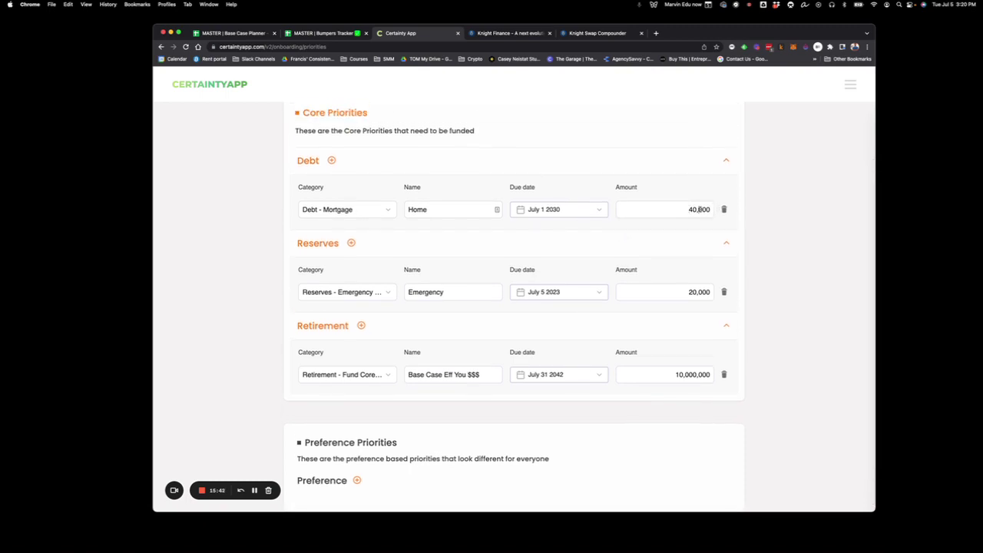
key("BackSpace")
left_click(697, 292)
key("BackSpace")
left_click(683, 375)
key("BackSpace")
key("Right")
key("Right")
key("Right")
key("Right")
key("BackSpace")
scroll(698, 375, "down", 2)
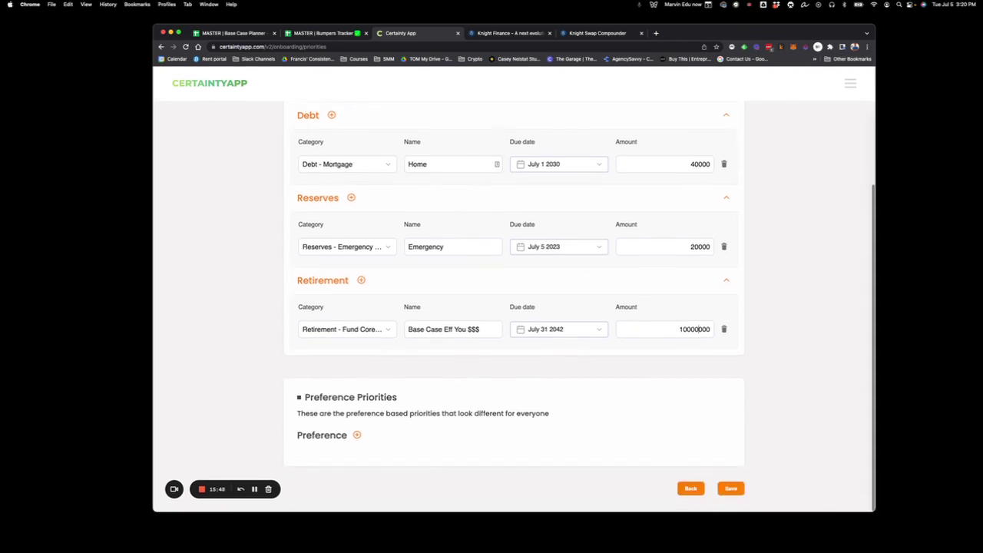
Step: Save the priorities, then assign 50 points to Emergency, 20 to Home and 30 to retirement
left_click(730, 490)
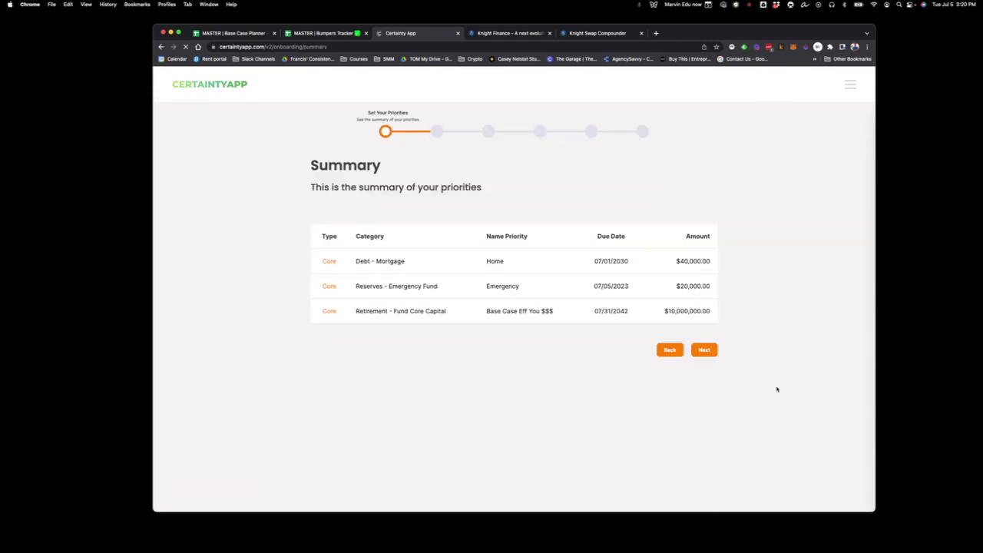
left_click(704, 351)
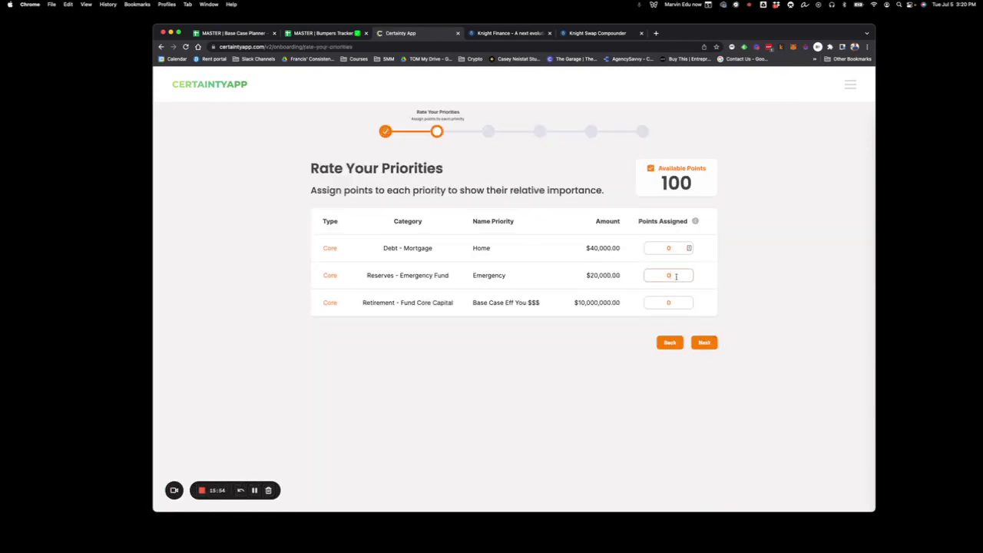
left_click(668, 275)
type("50")
left_click(671, 248)
type("20")
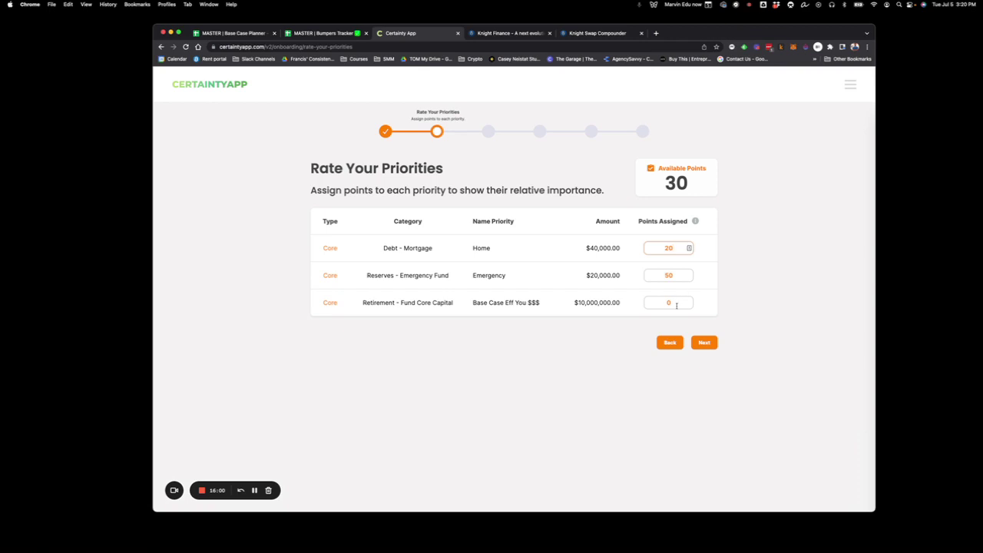
left_click(669, 302)
type("30")
left_click(704, 343)
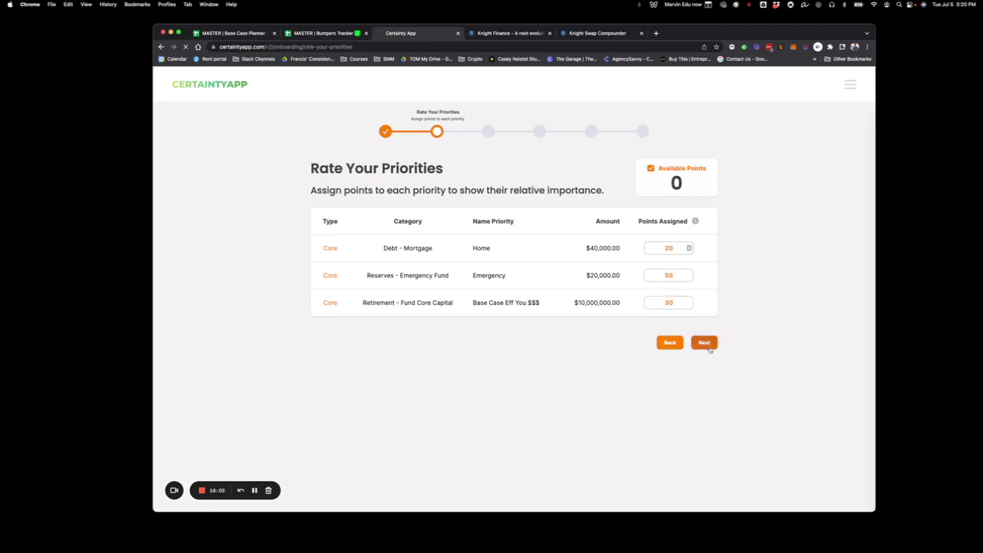
Step: Enter the user's first and last name on Your Personal Profile and continue
scroll(767, 315, "down", 1)
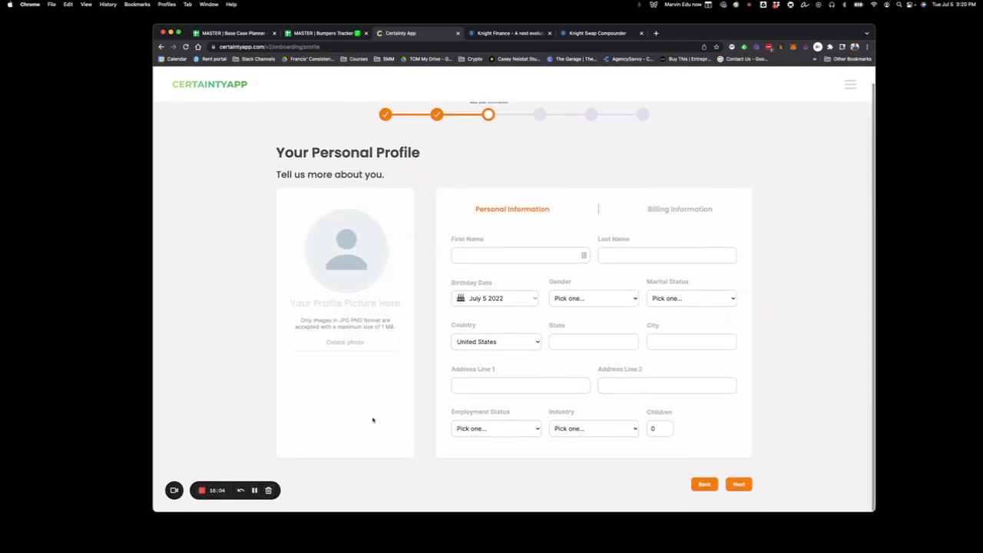
left_click(738, 484)
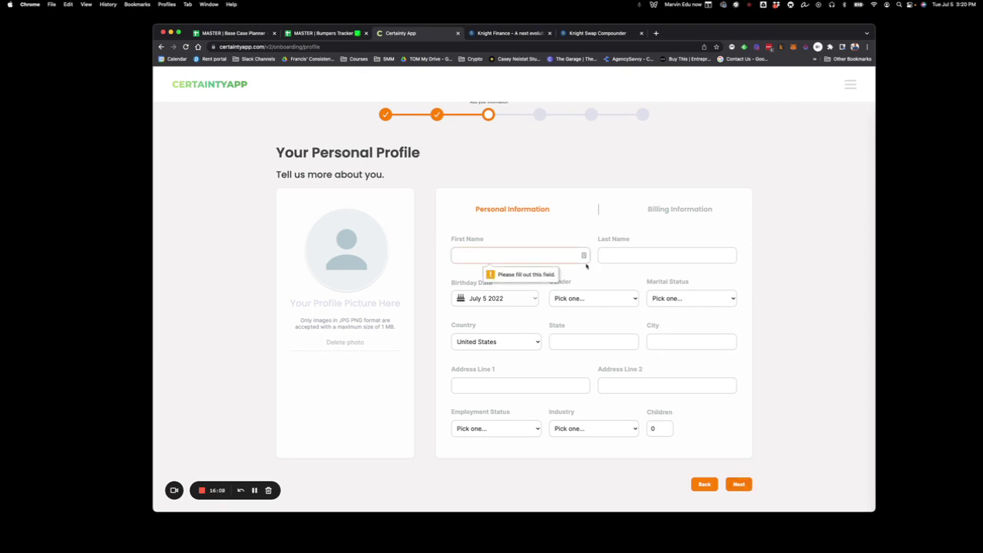
key("Tab")
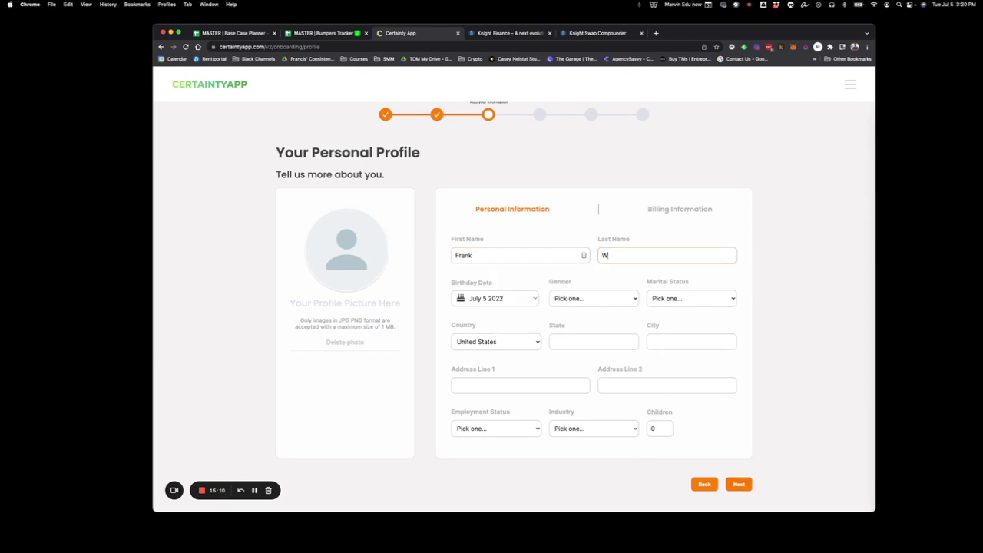
left_click(739, 484)
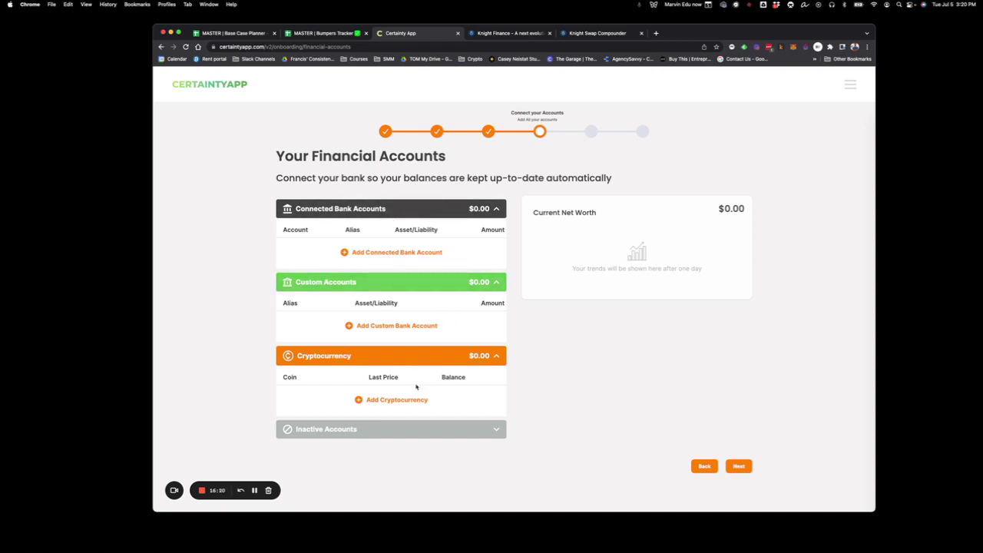
Step: Start a Bitcoin (BTC) cryptocurrency holding with account name Coinbase
left_click(391, 401)
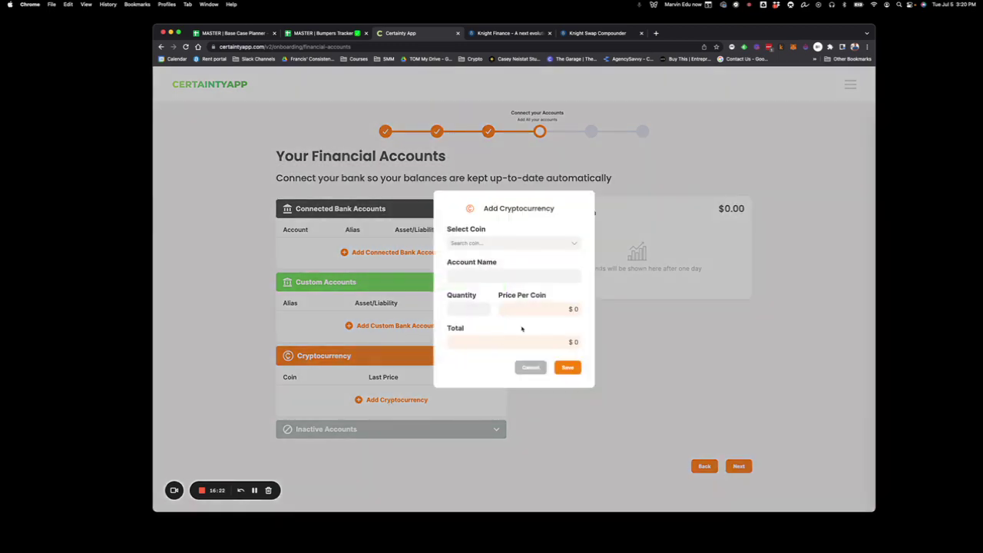
left_click(473, 245)
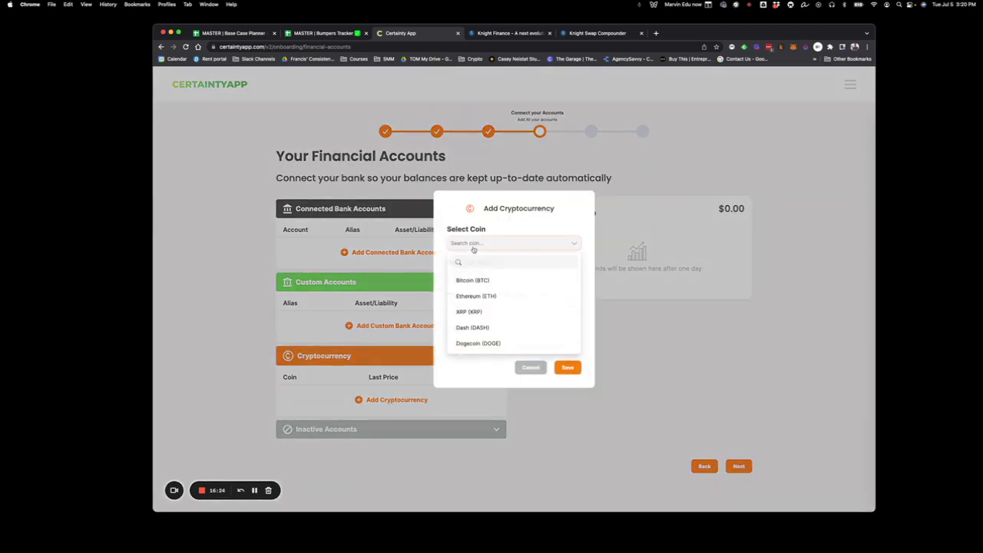
left_click(483, 281)
left_click(480, 276)
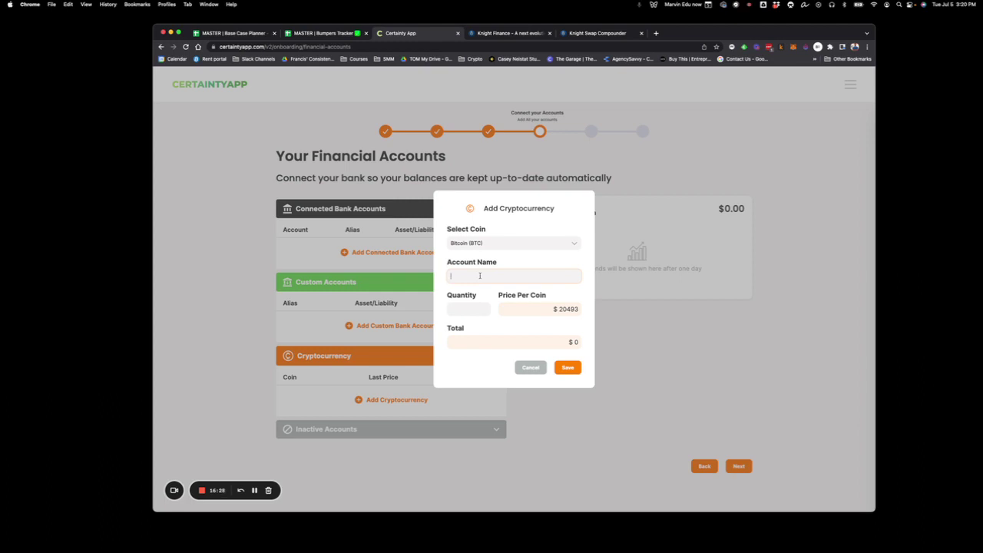
type("Coinbase")
Step: Set the Coinbase quantity to 1 BTC, save it and accept the confirmation
left_click(473, 306)
left_click(486, 277)
left_click(463, 311)
type("2")
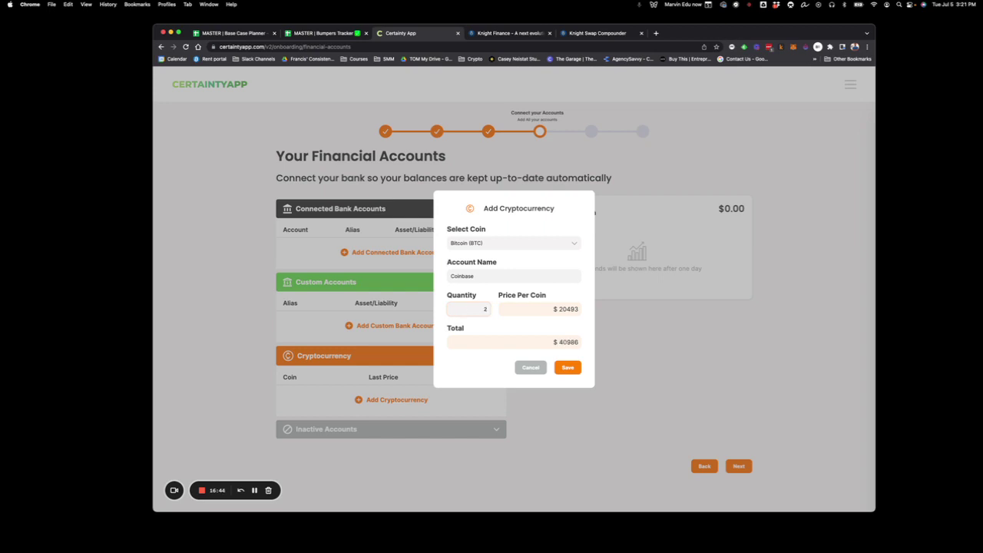
key("BackSpace")
type("1")
left_click(572, 369)
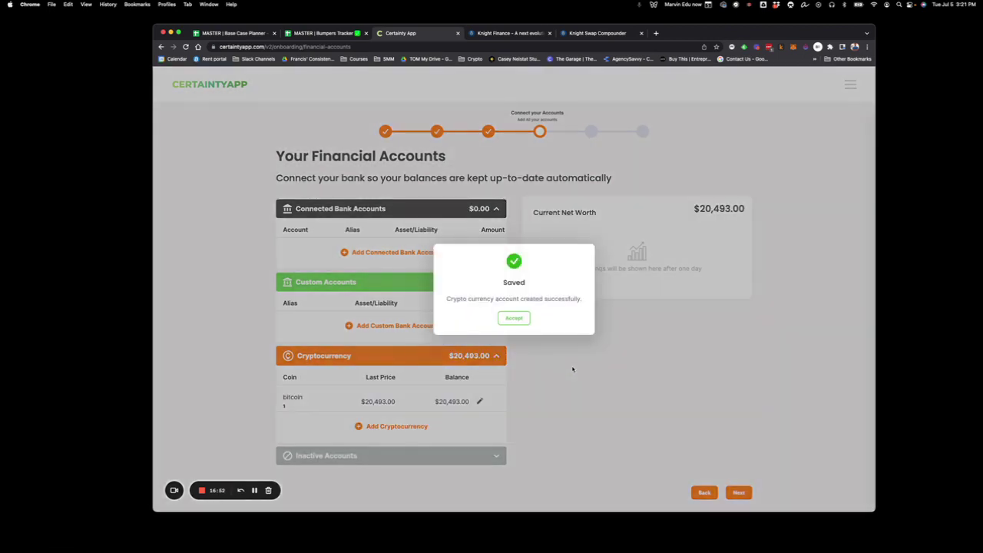
left_click(514, 318)
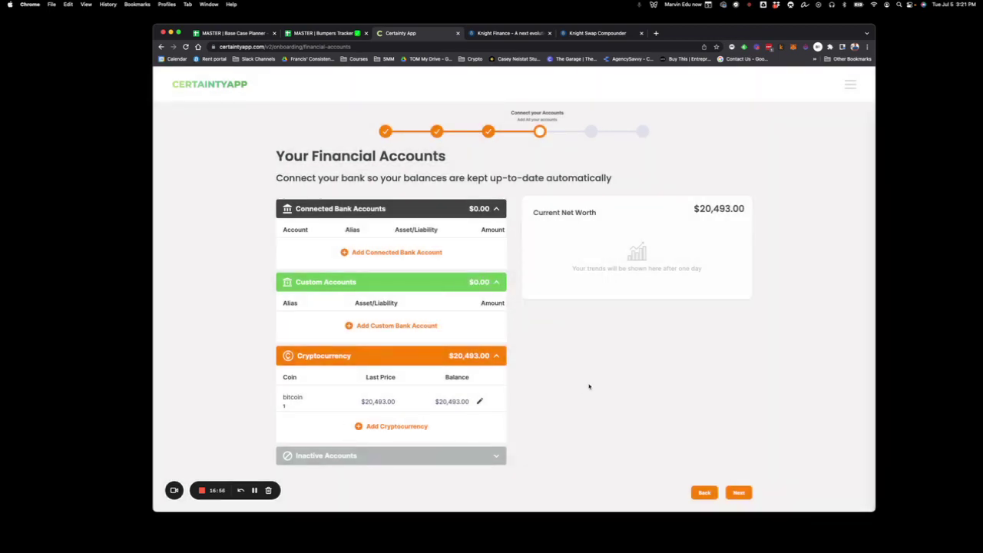
scroll(589, 386, "down", 1)
Step: Add a Job 1 income in the Business category at 5000 monthly
left_click(738, 484)
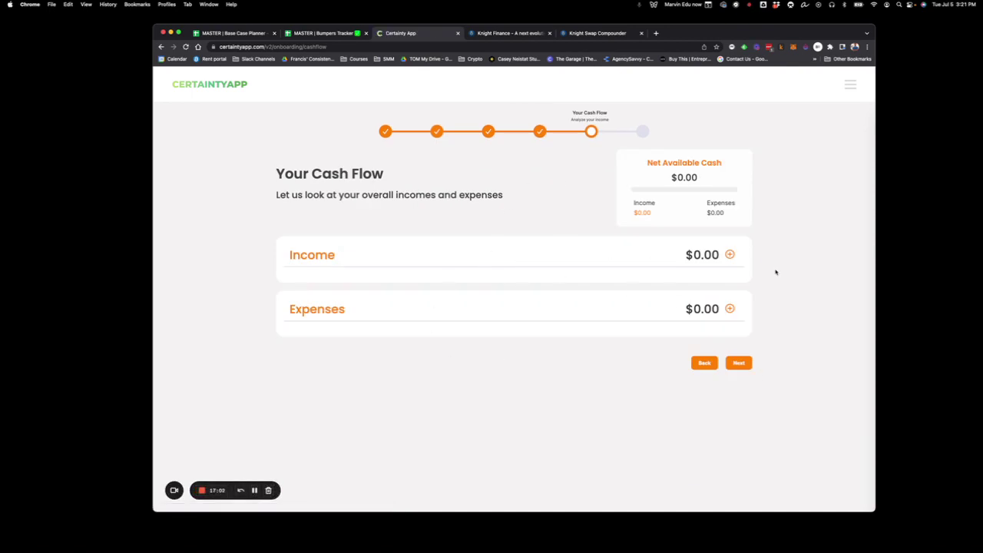
left_click(730, 255)
left_click(350, 308)
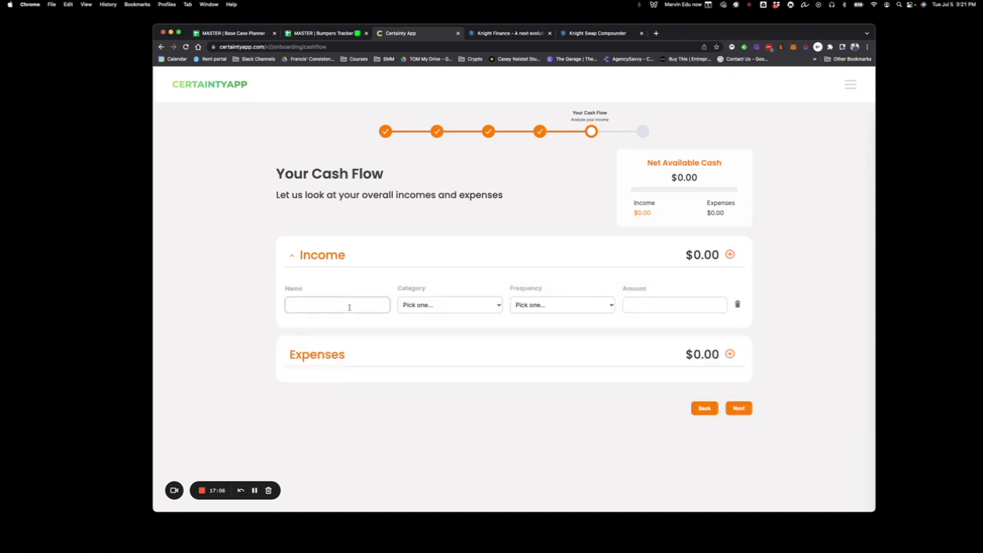
type("Job 1")
left_click(424, 306)
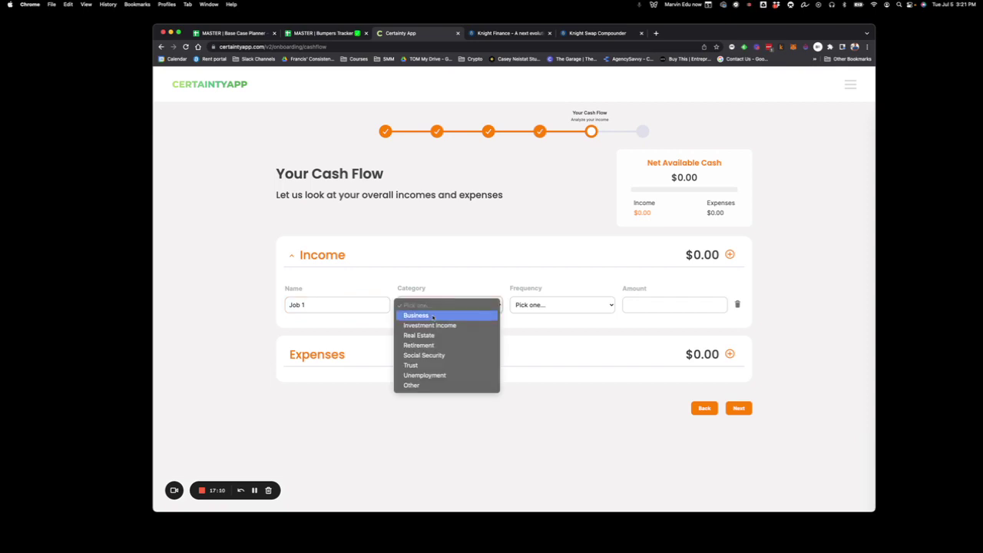
left_click(434, 316)
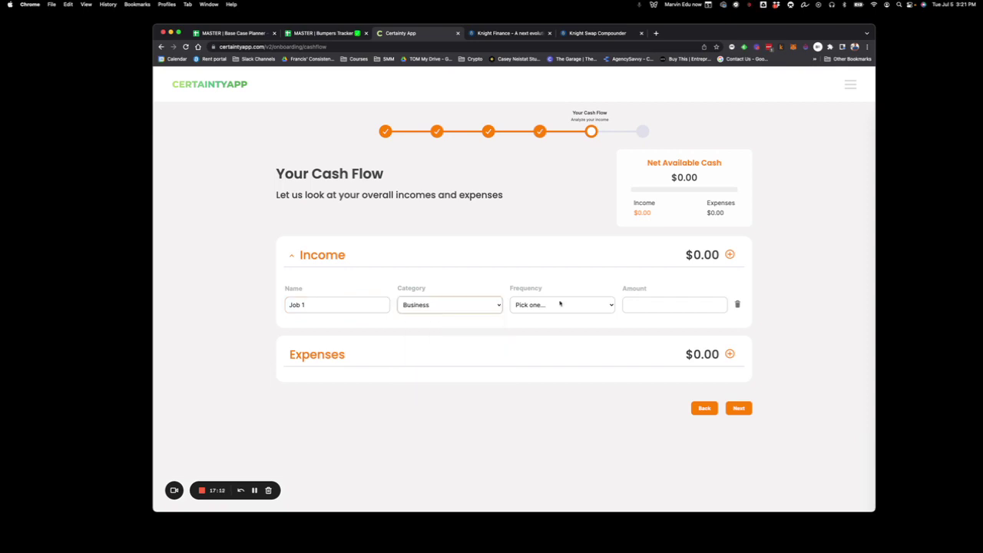
left_click(560, 305)
left_click(561, 315)
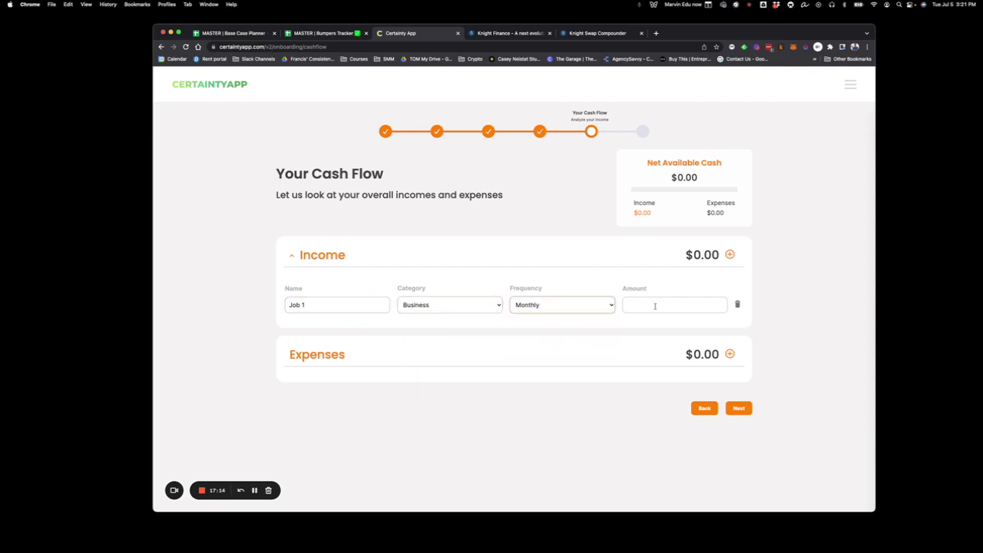
left_click(656, 306)
type("5000")
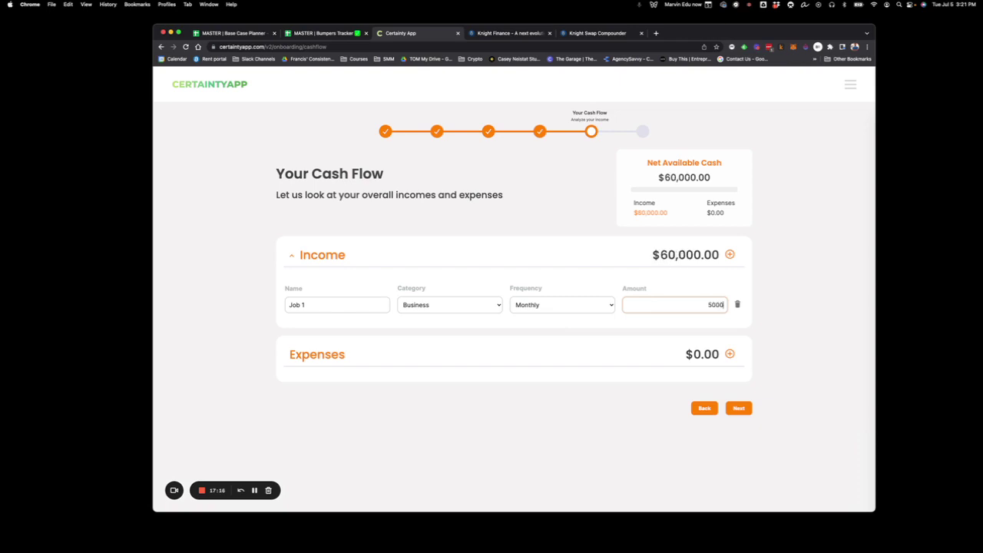
Step: Add an expense named Rent in the Rent category with Monthly frequency
left_click(730, 354)
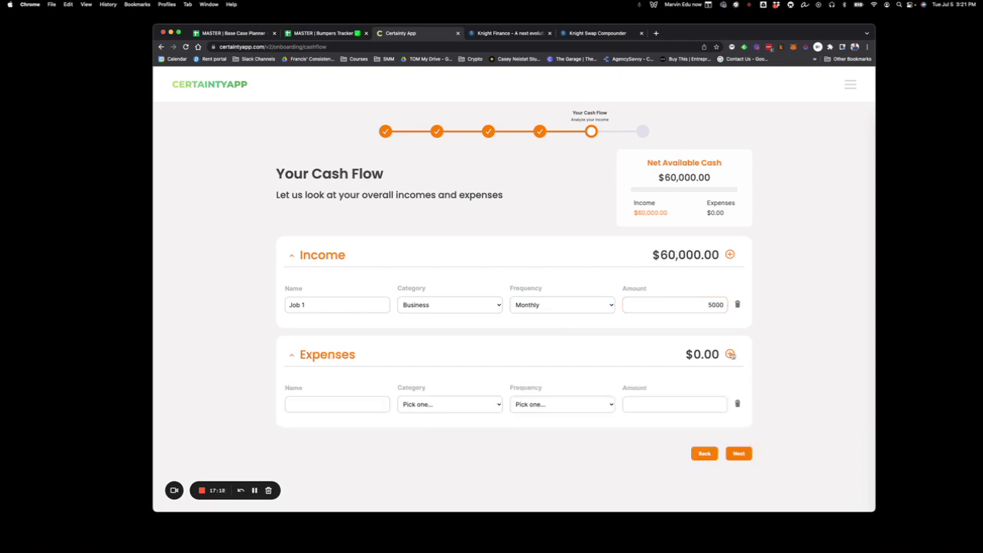
left_click(324, 404)
type("Mortgage")
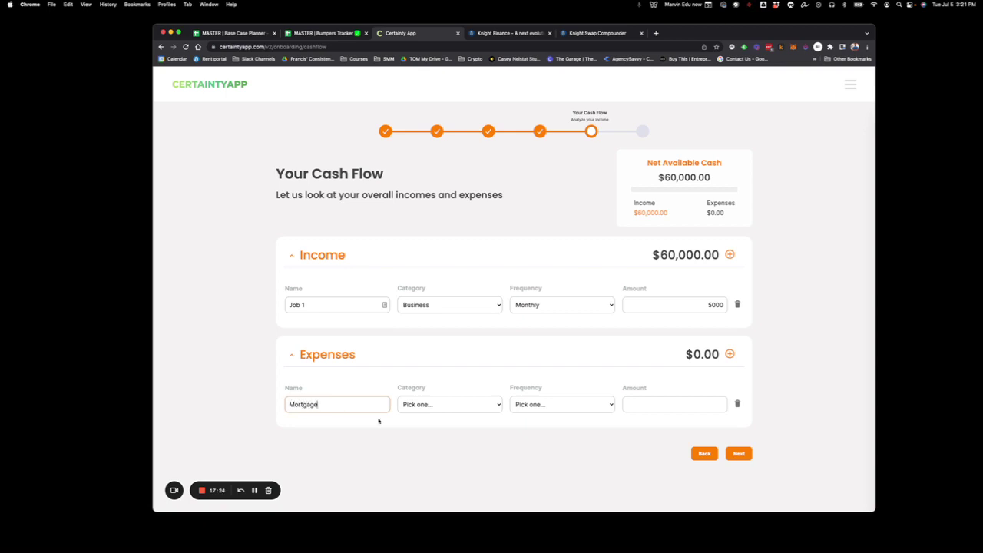
left_click(467, 404)
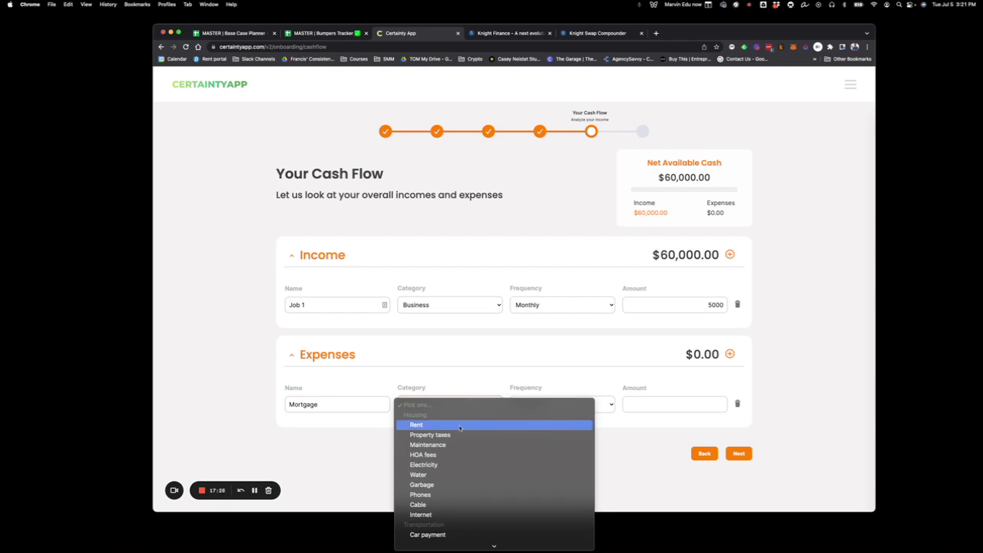
left_click(460, 424)
double_click(353, 401)
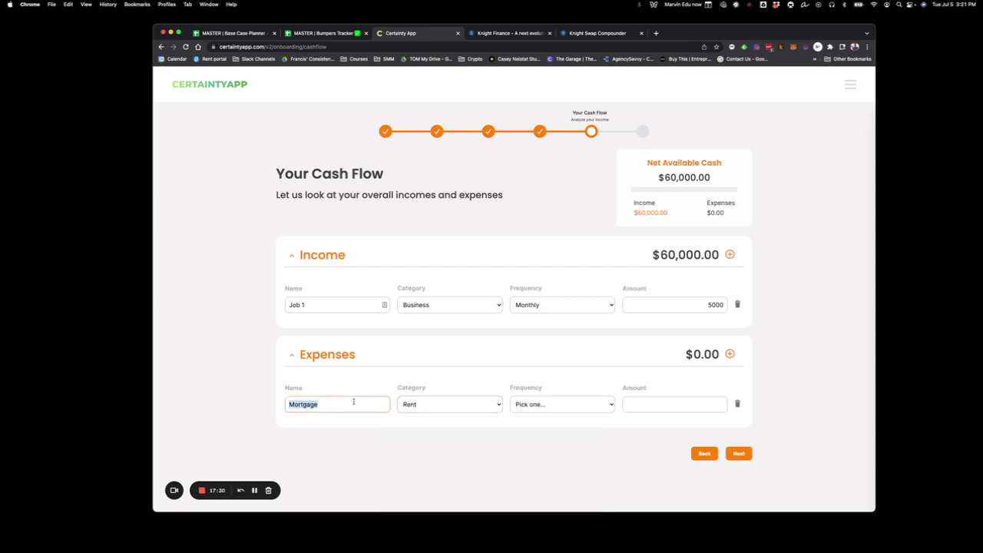
type("Rent")
left_click(594, 404)
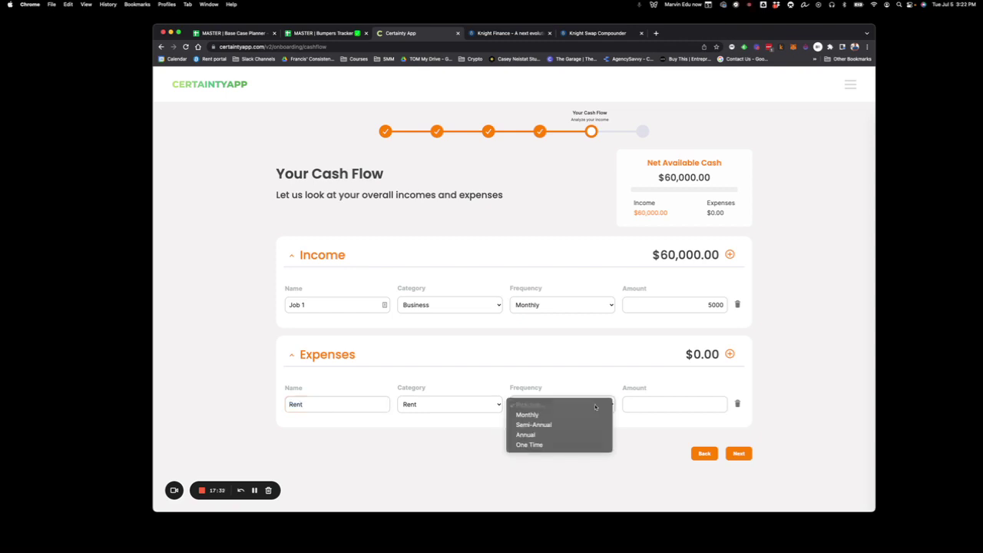
left_click(537, 412)
left_click(665, 405)
Step: Enter 1000 as the Rent amount and finish setup with Waterfall distribution
type("1000")
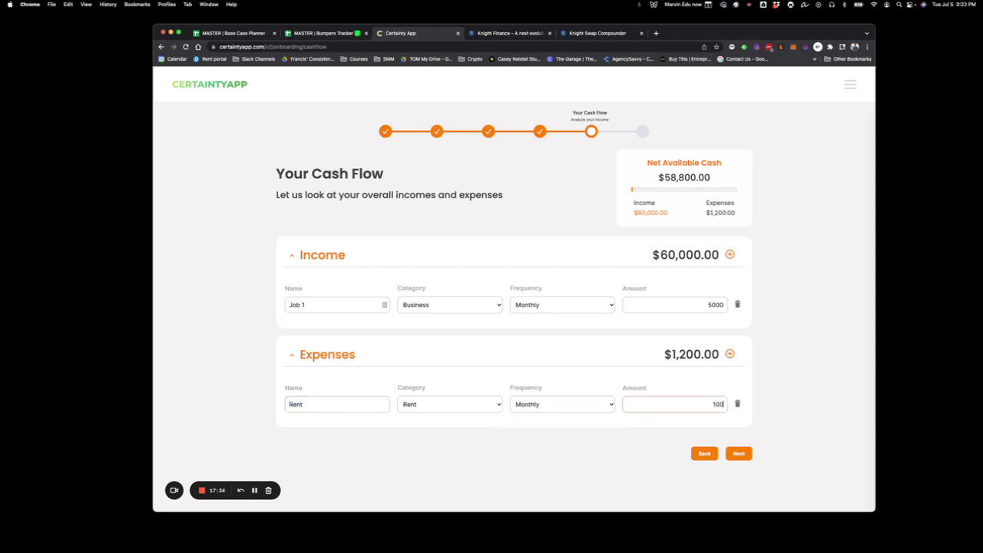
left_click(739, 454)
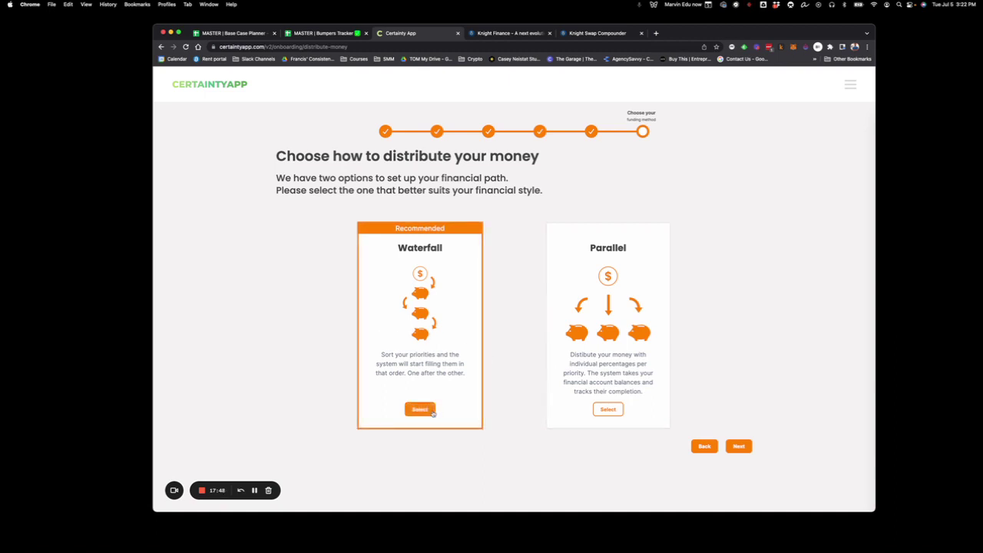
left_click(739, 446)
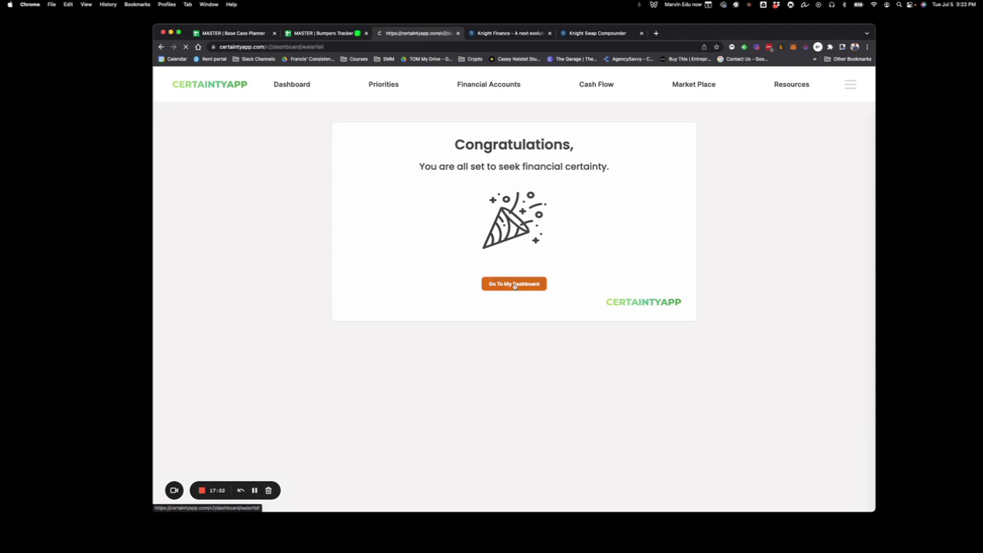
Step: Go to the dashboard and open the Your Portfolio investment page
left_click(514, 283)
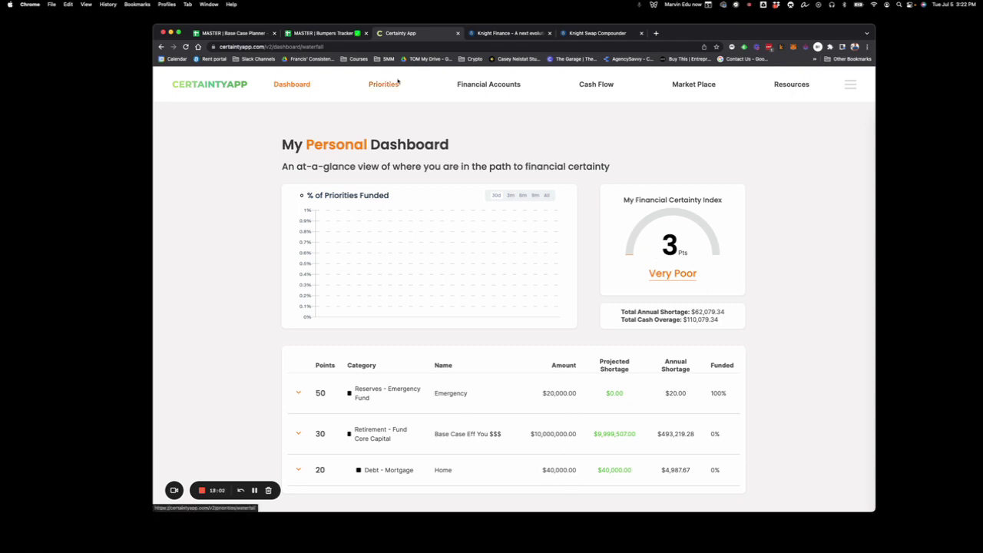
left_click(850, 85)
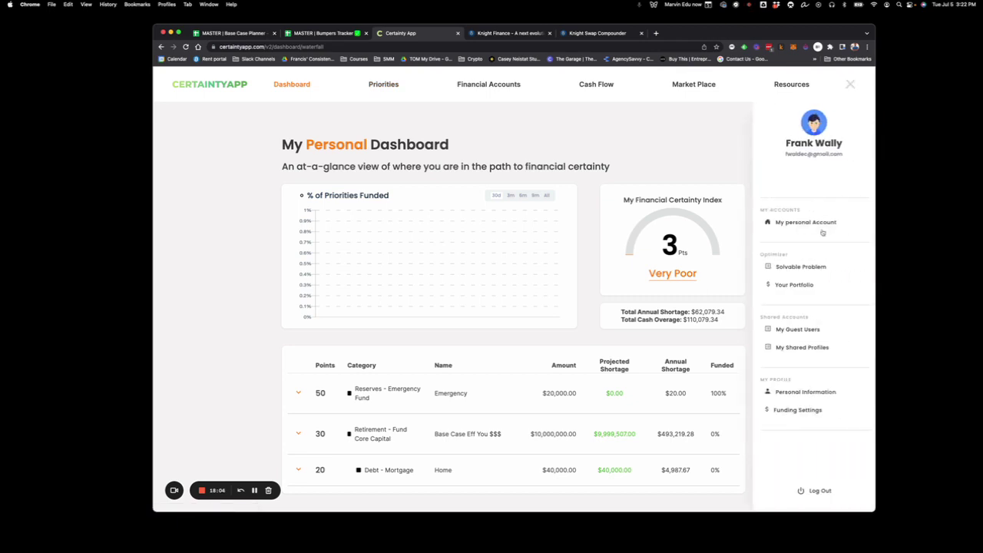
left_click(814, 288)
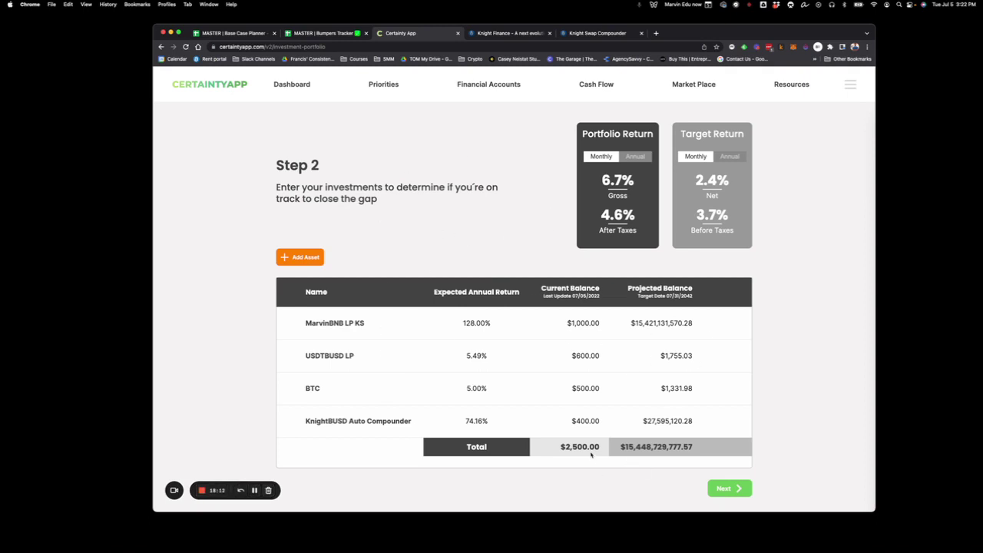
Step: Highlight the projected balances and 128.00% return, then switch to the Base Case Planner sheet
left_click_drag(596, 448, 695, 447)
left_click(705, 450)
left_click_drag(630, 322, 716, 328)
left_click_drag(701, 424, 634, 428)
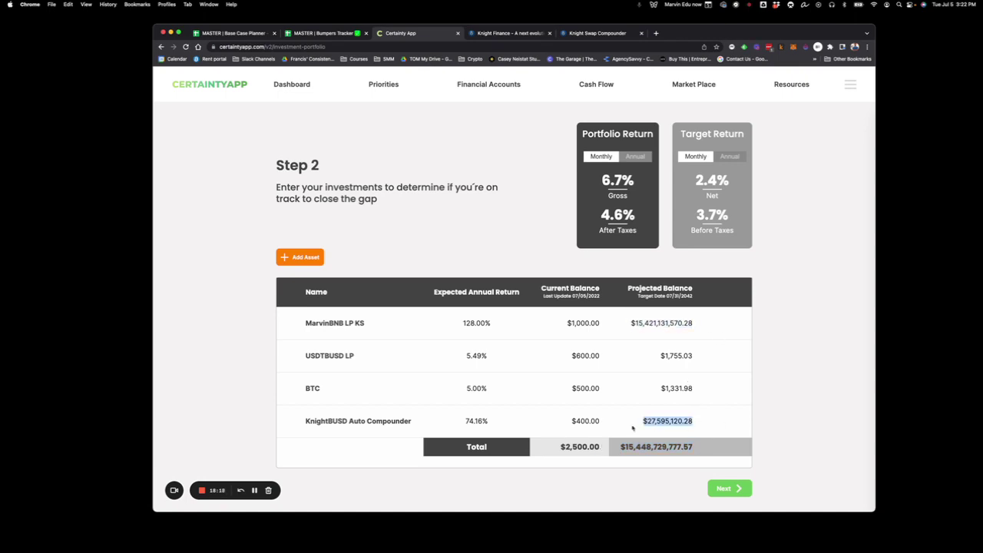
left_click(825, 416)
left_click_drag(499, 324, 452, 329)
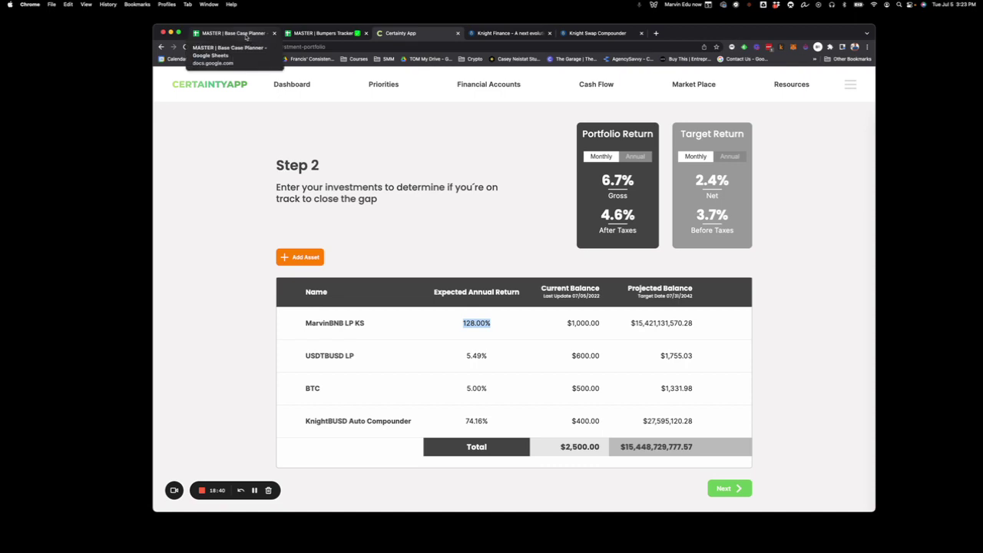
left_click(244, 34)
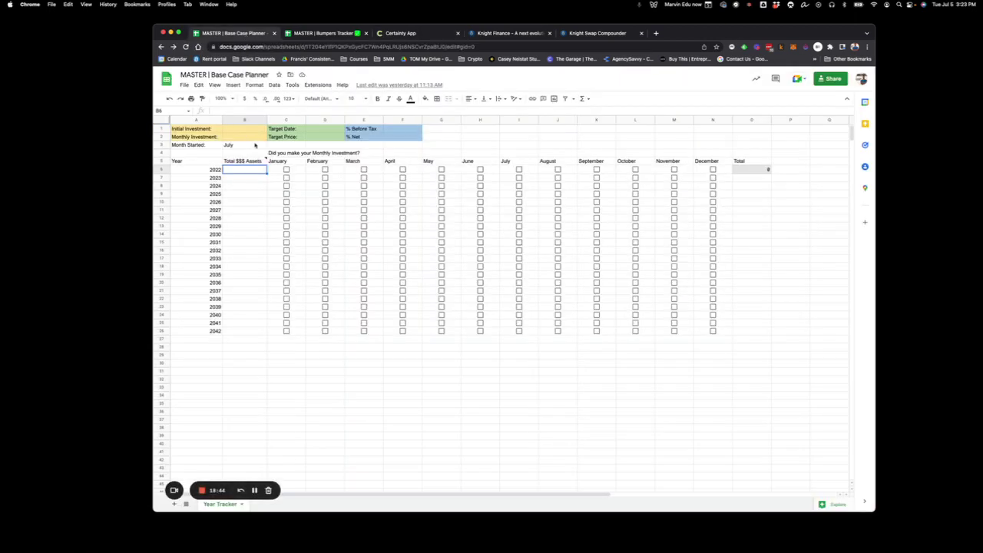
left_click(241, 130)
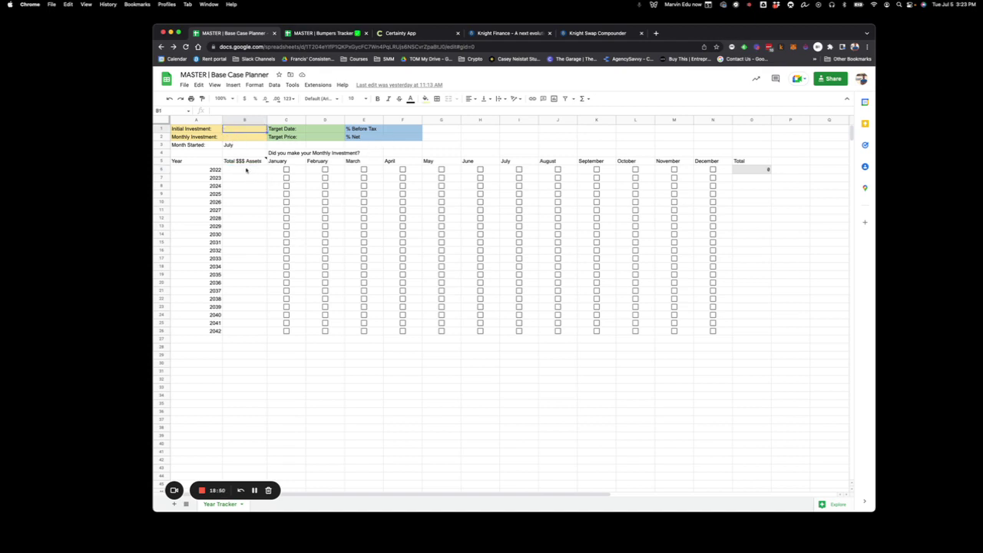
left_click(246, 171)
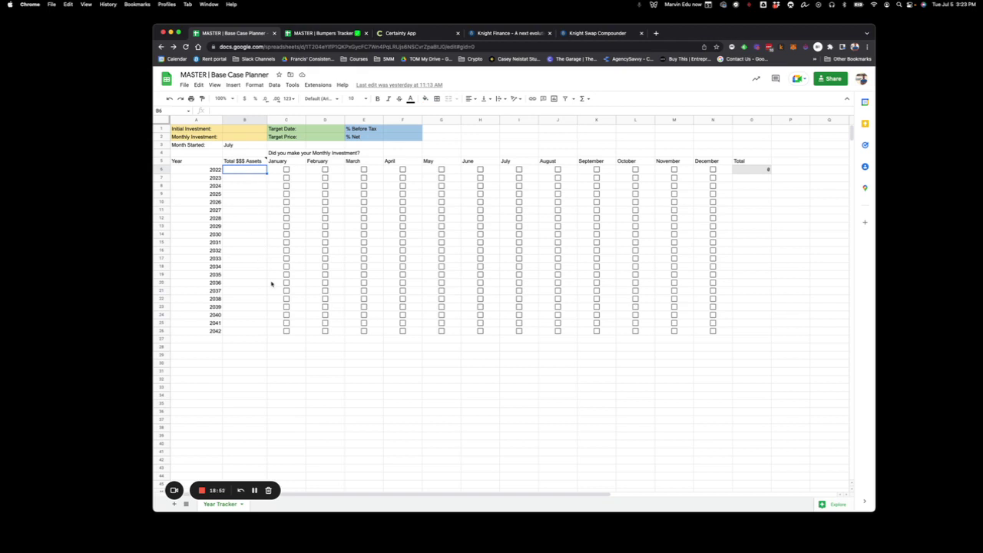
Step: Enter 10,000 in B6 and 15,000 in B7 as the 2022 and 2023 total assets
type("10,000")
key("Return")
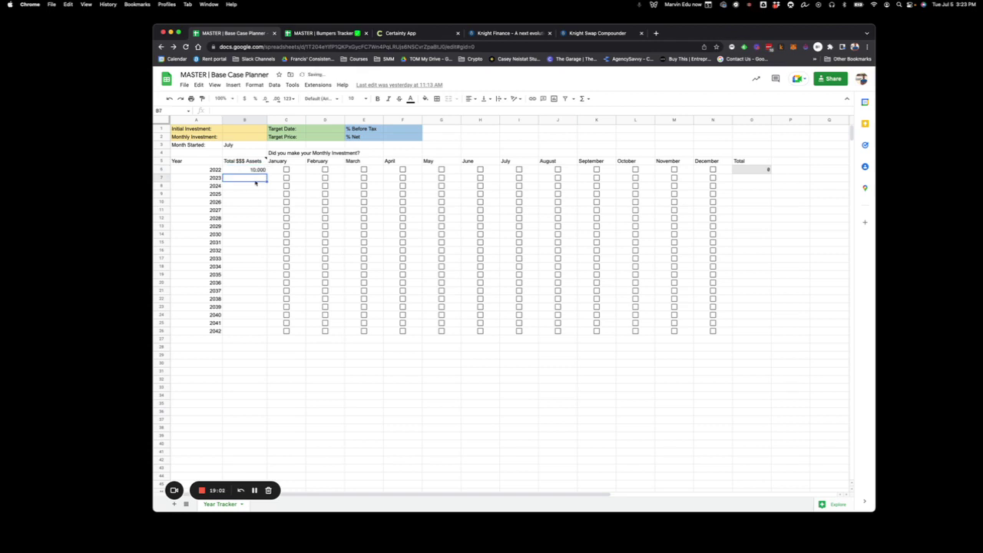
type("15,000")
key("Return")
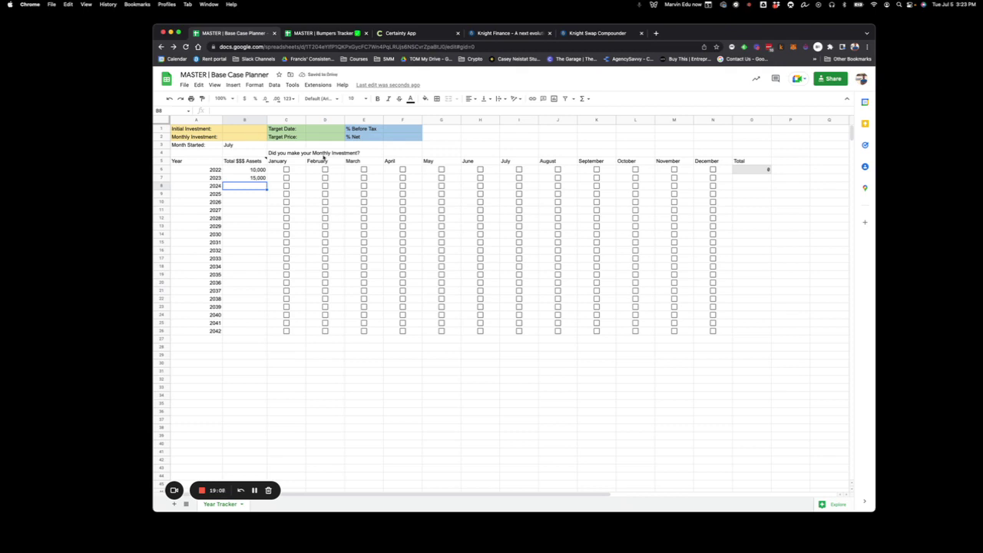
Step: Tick the 2022 monthly investment checkboxes for January through June
left_click(287, 169)
left_click(287, 169)
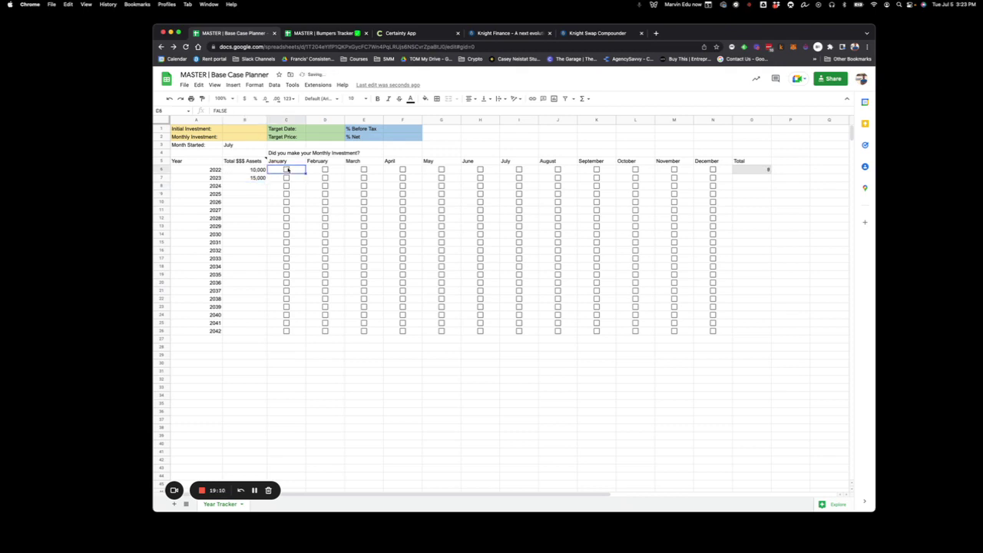
left_click(325, 169)
left_click(324, 169)
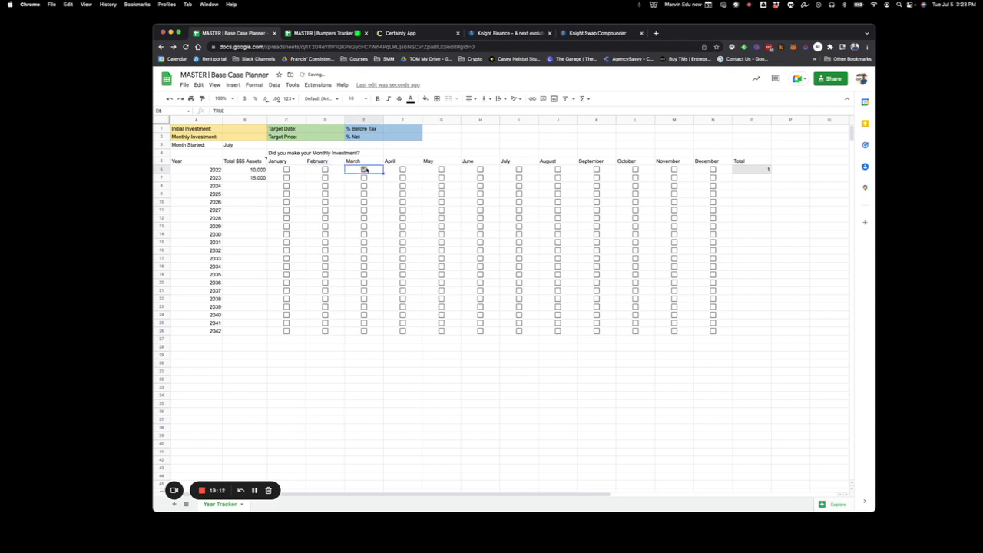
left_click(364, 169)
left_click(364, 169)
left_click(286, 169)
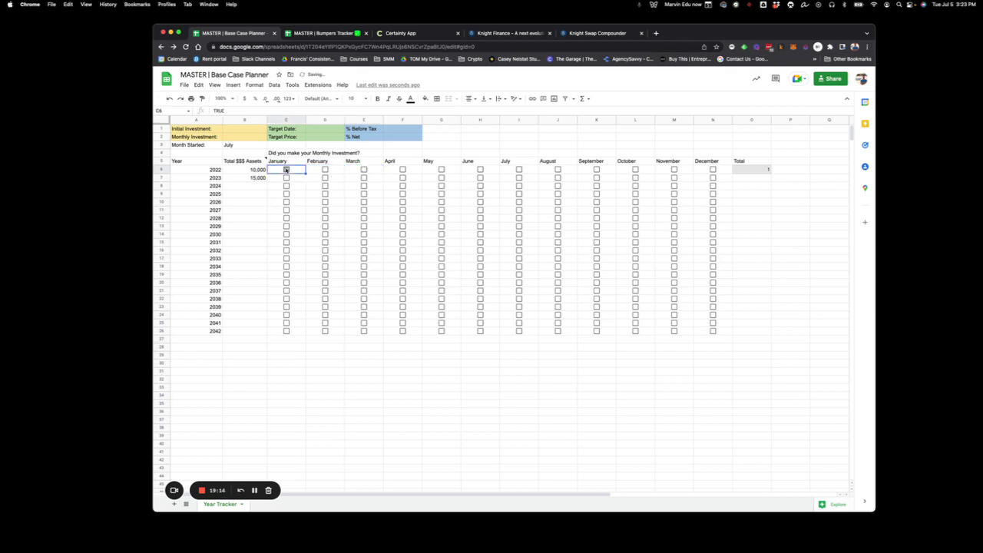
left_click(325, 168)
left_click(364, 169)
left_click(403, 169)
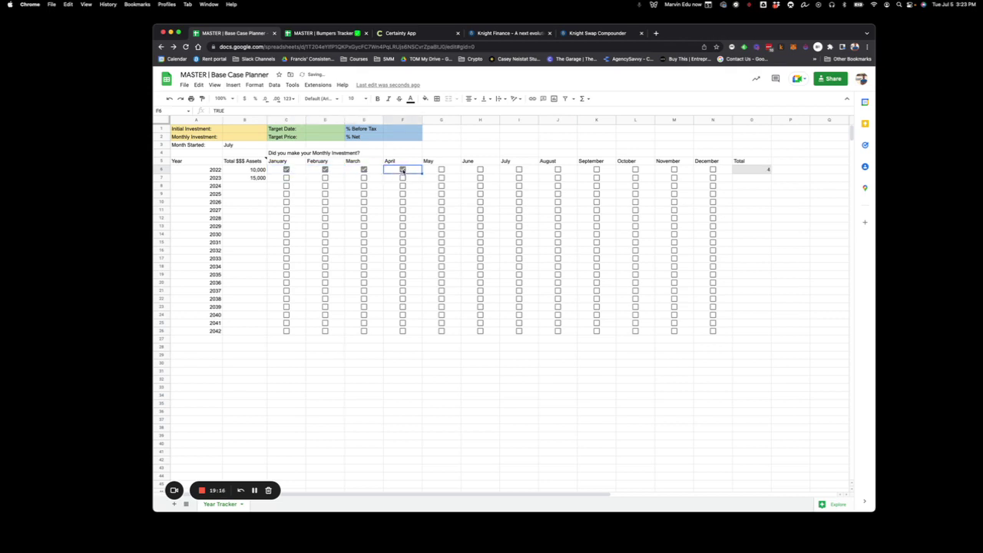
left_click(442, 169)
left_click(480, 170)
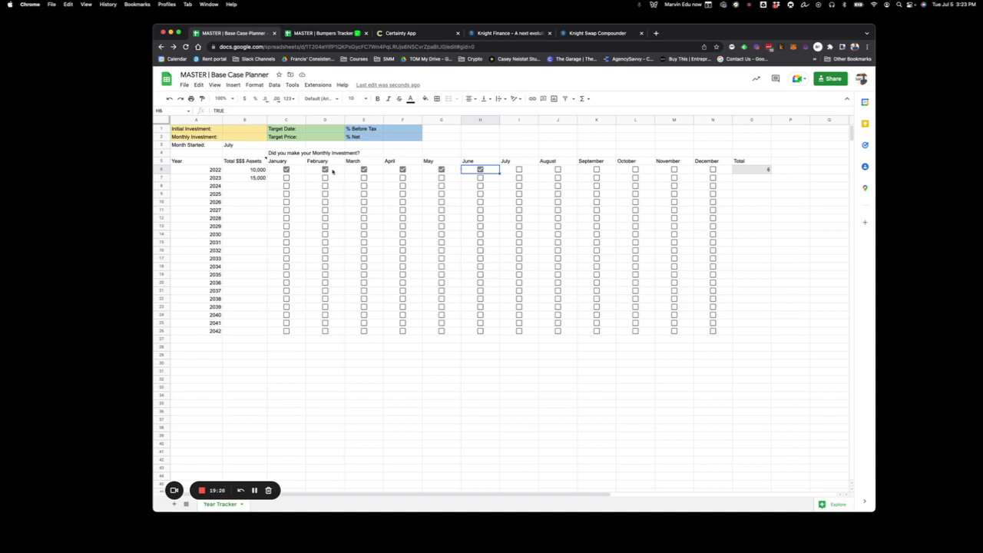
Step: Tick July through October for 2022, untick March to May, then check B6 and B7
left_click(519, 169)
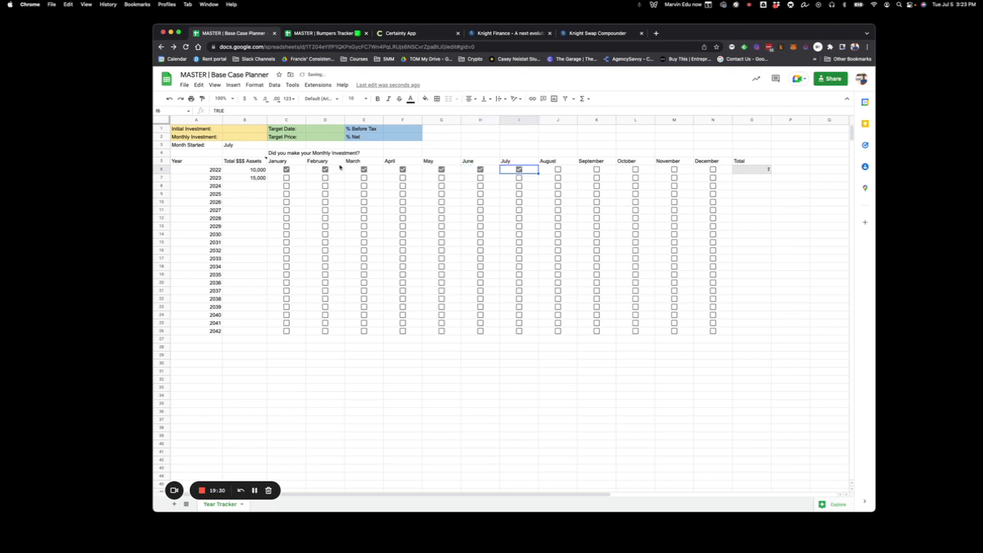
left_click(364, 169)
left_click(403, 169)
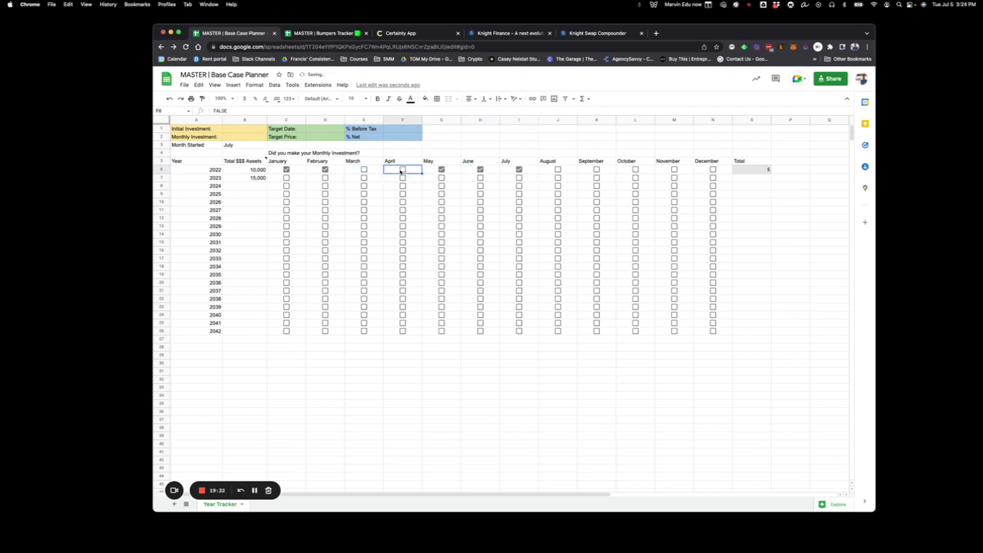
left_click(441, 169)
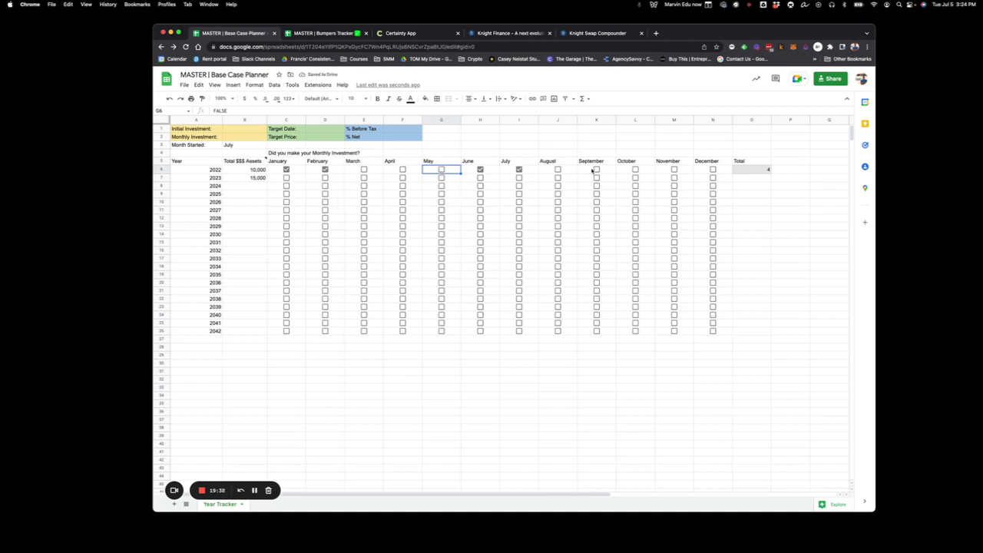
left_click(487, 146)
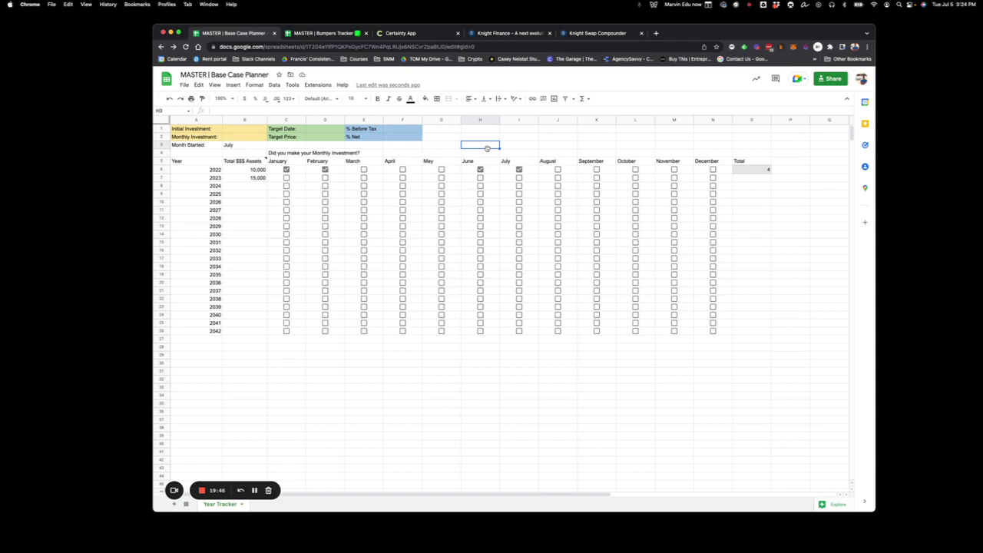
left_click(558, 169)
left_click(597, 169)
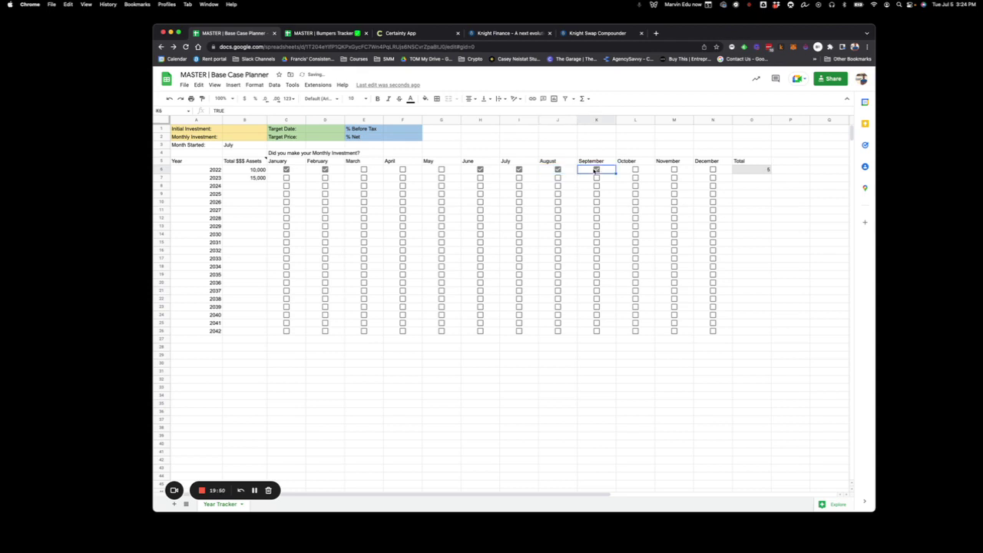
left_click(636, 170)
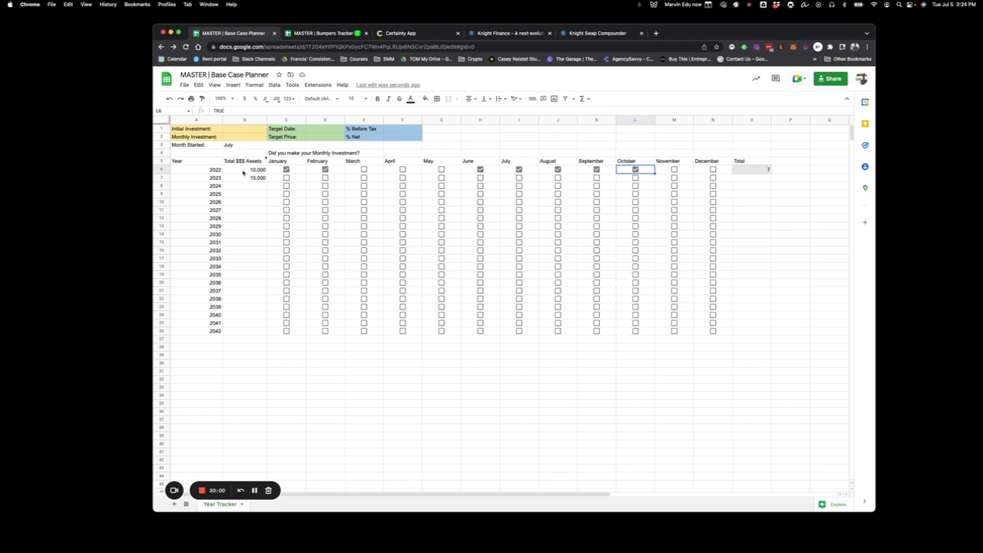
left_click(242, 170)
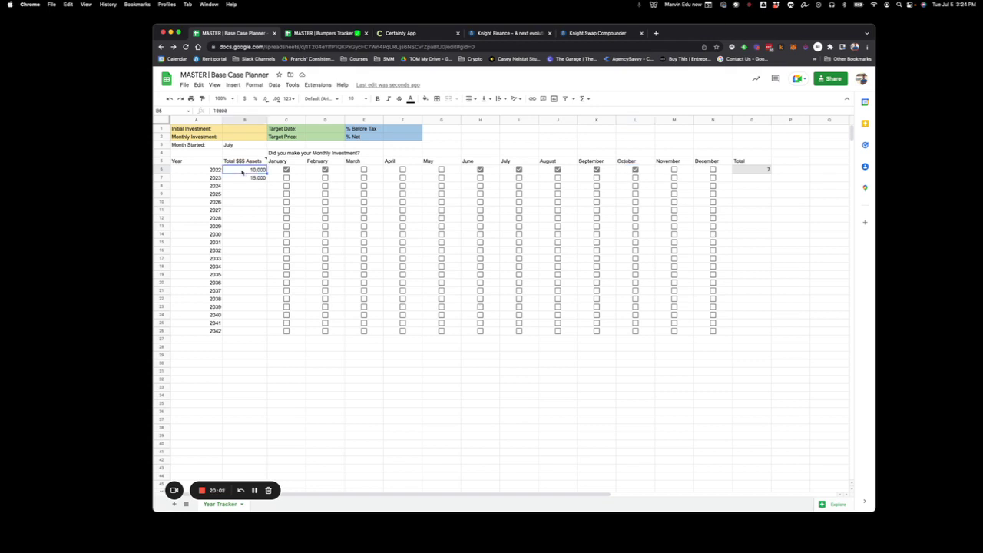
left_click(246, 177)
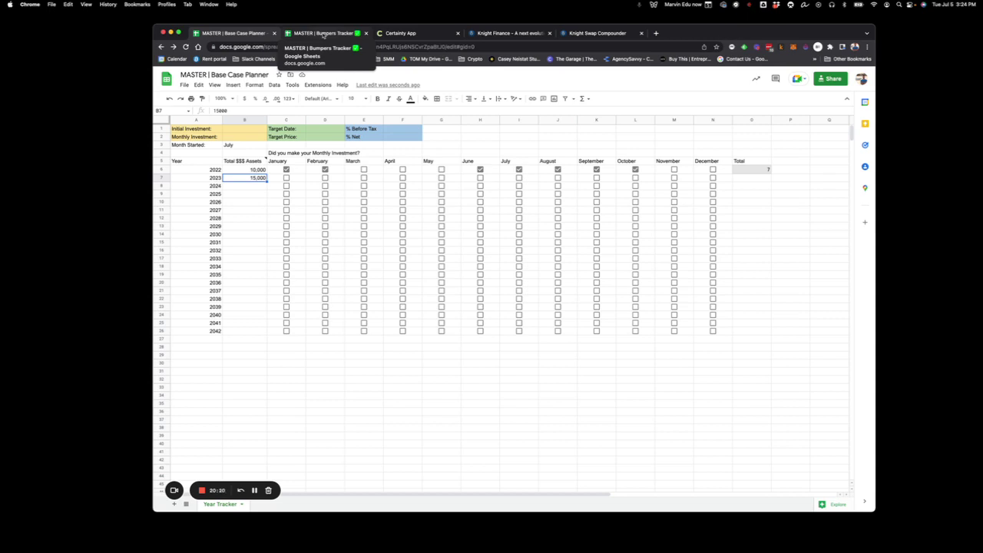
left_click(323, 35)
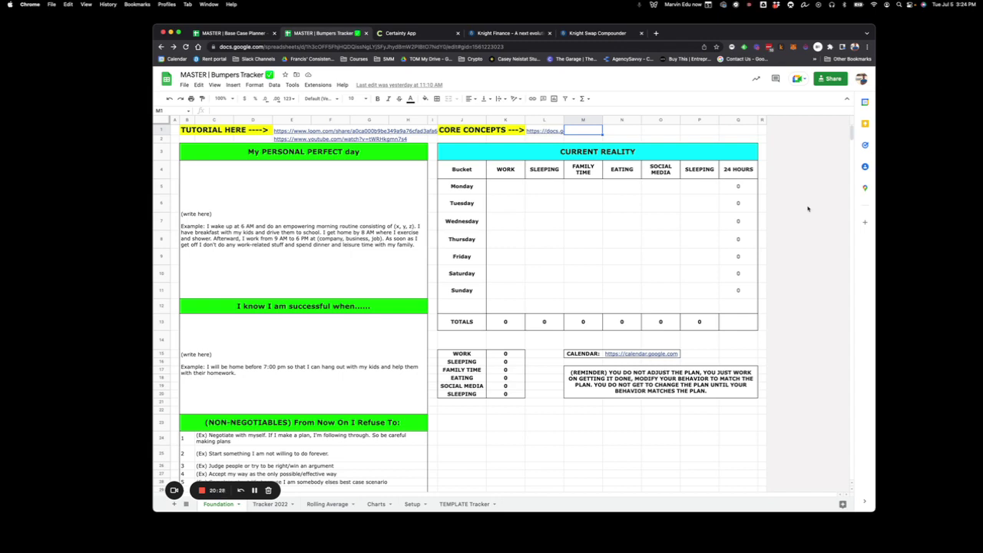
scroll(808, 208, "down", 5)
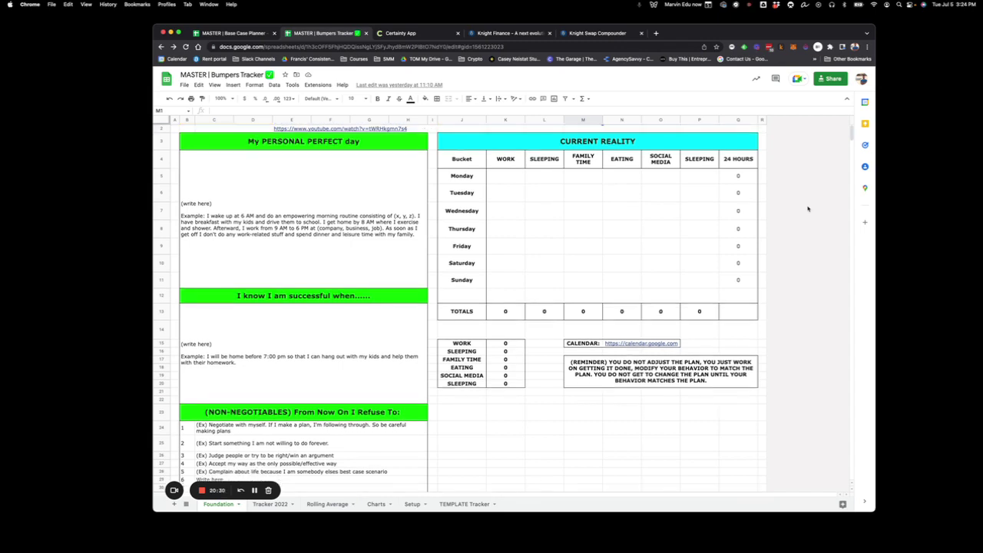
scroll(808, 208, "up", 5)
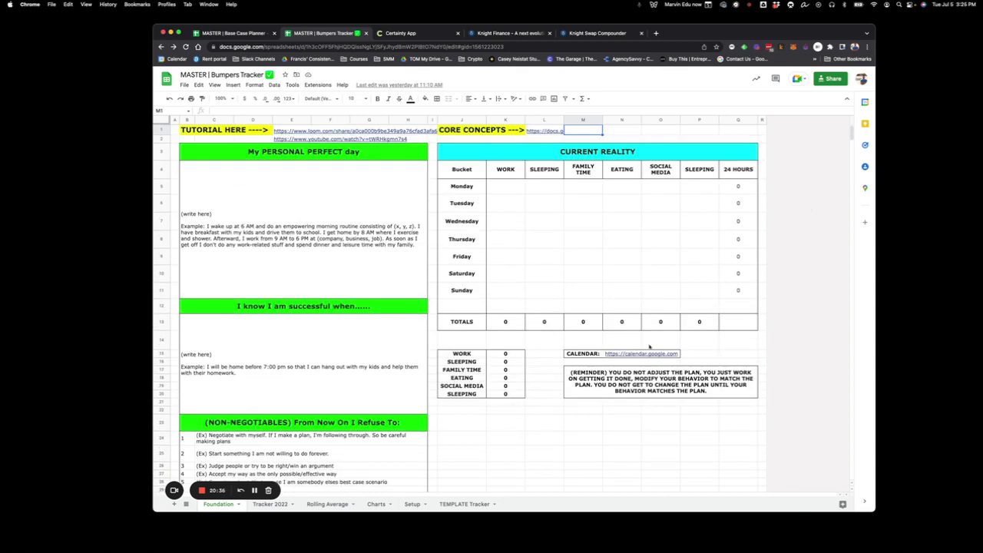
left_click(297, 262)
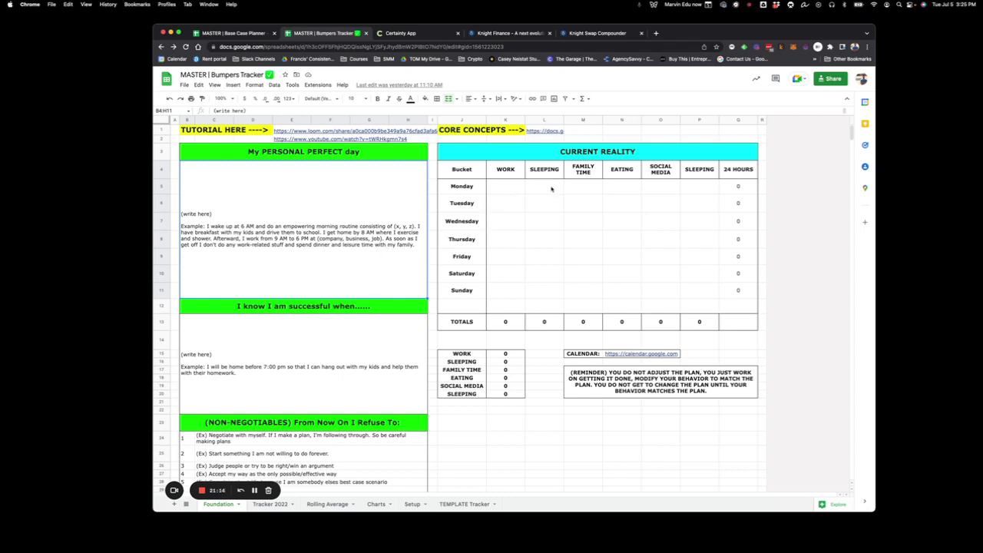
left_click_drag(553, 189, 553, 268)
left_click(582, 191)
left_click_drag(582, 203, 593, 283)
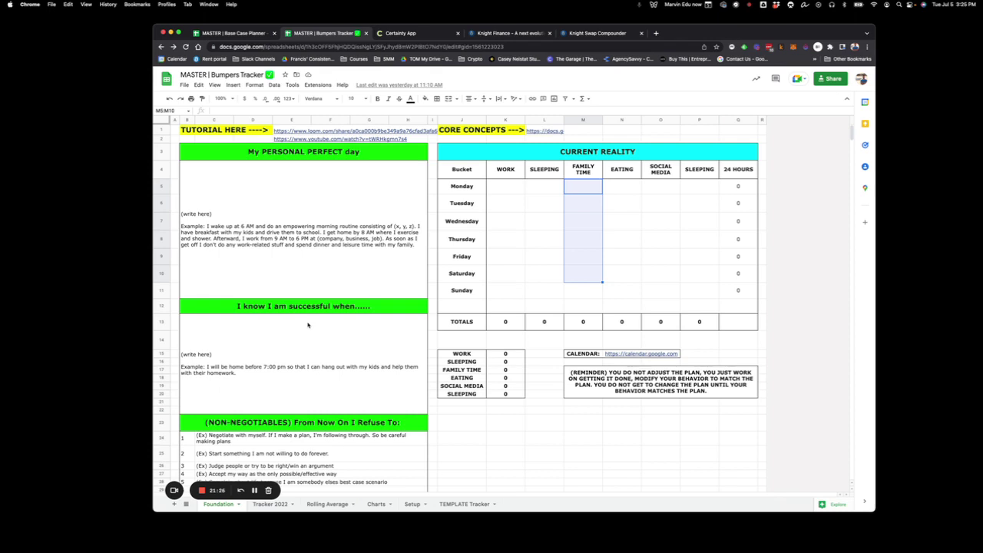
scroll(308, 325, "down", 2)
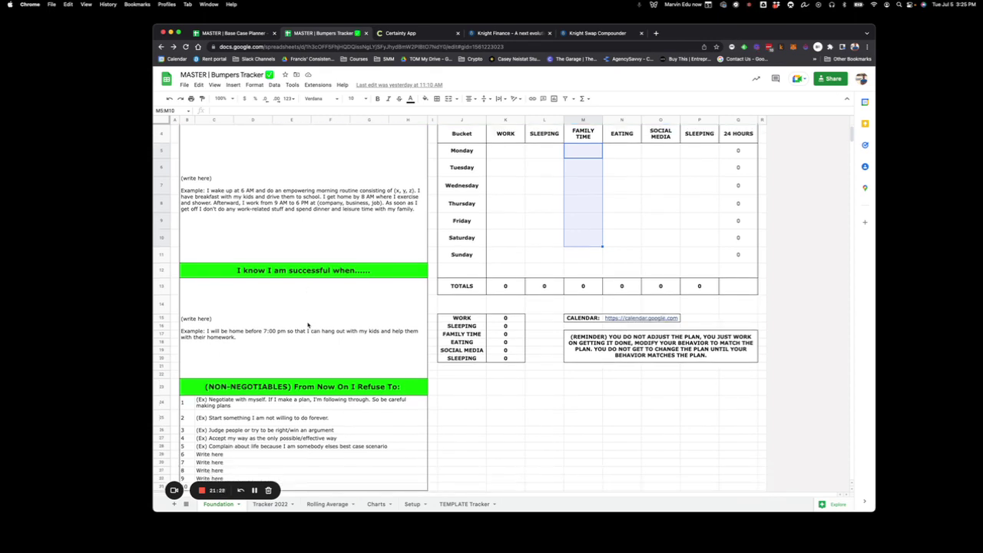
scroll(308, 325, "up", 1)
left_click(222, 222)
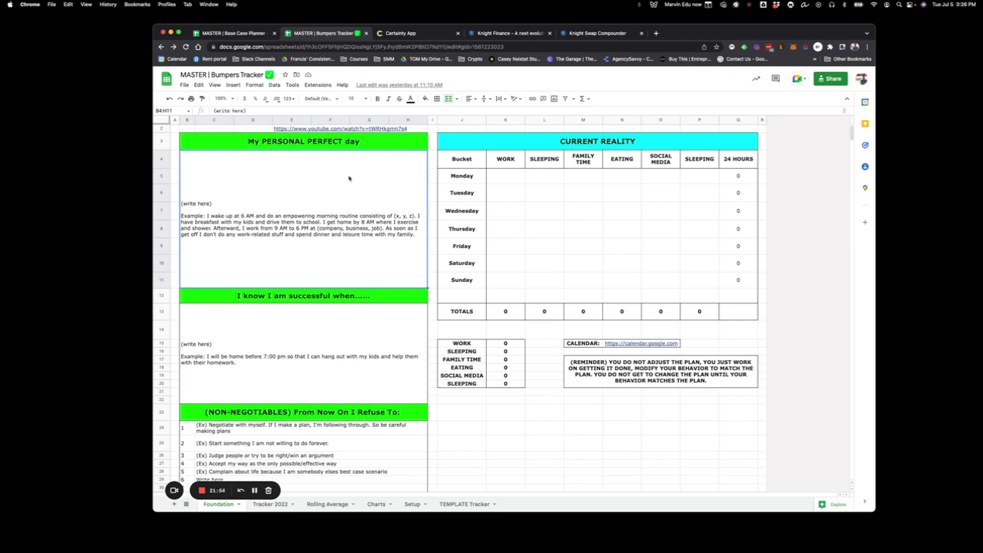
scroll(340, 253, "up", 1)
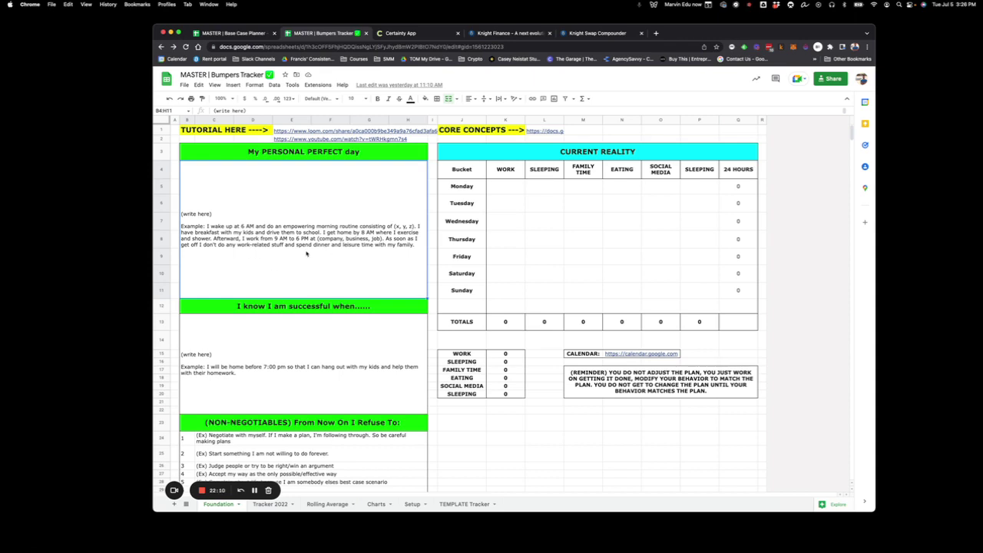
scroll(306, 254, "down", 1)
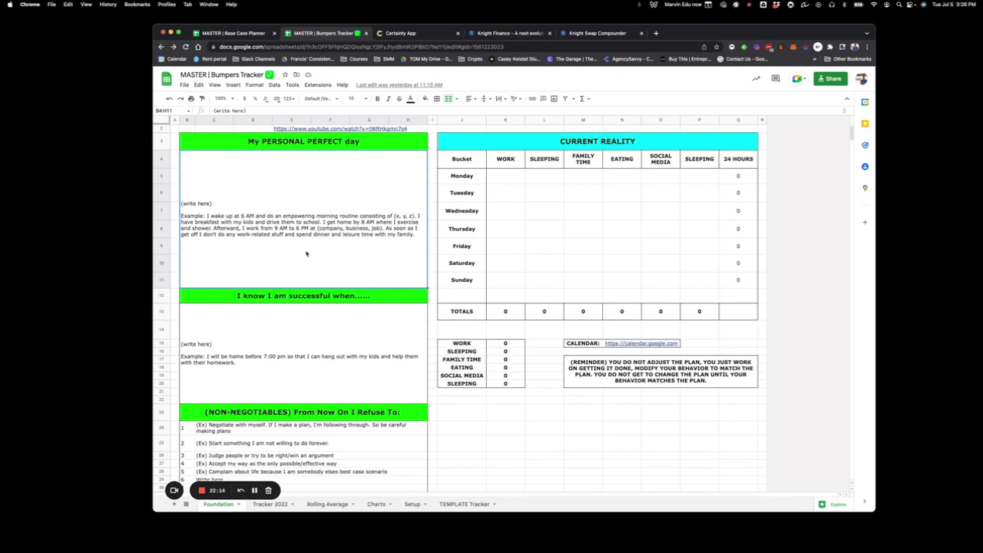
scroll(306, 253, "down", 1)
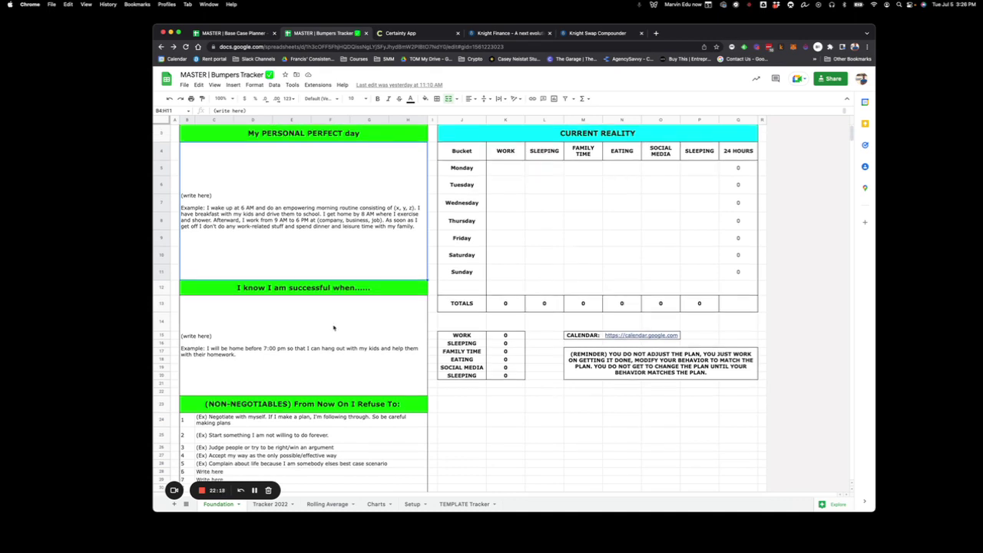
scroll(333, 328, "down", 2)
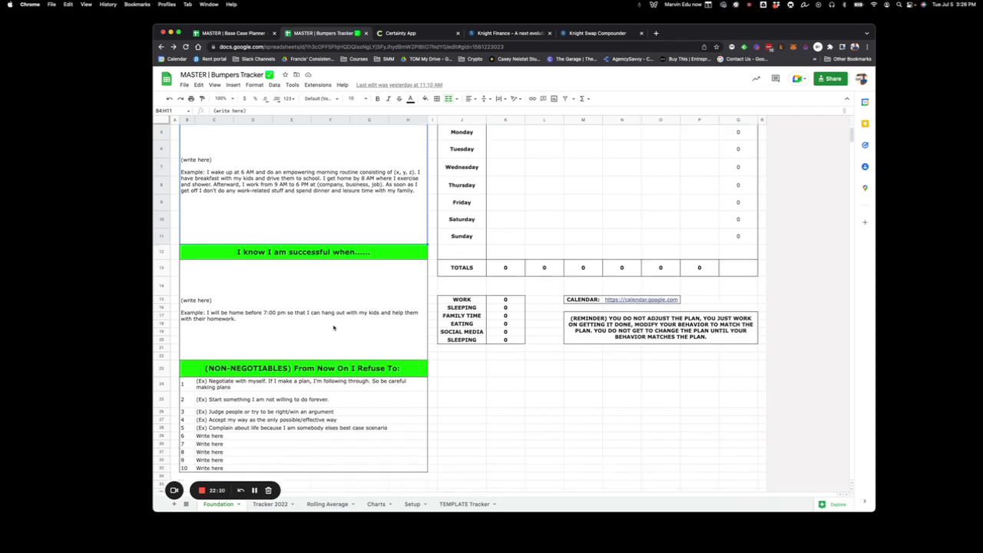
left_click(332, 324)
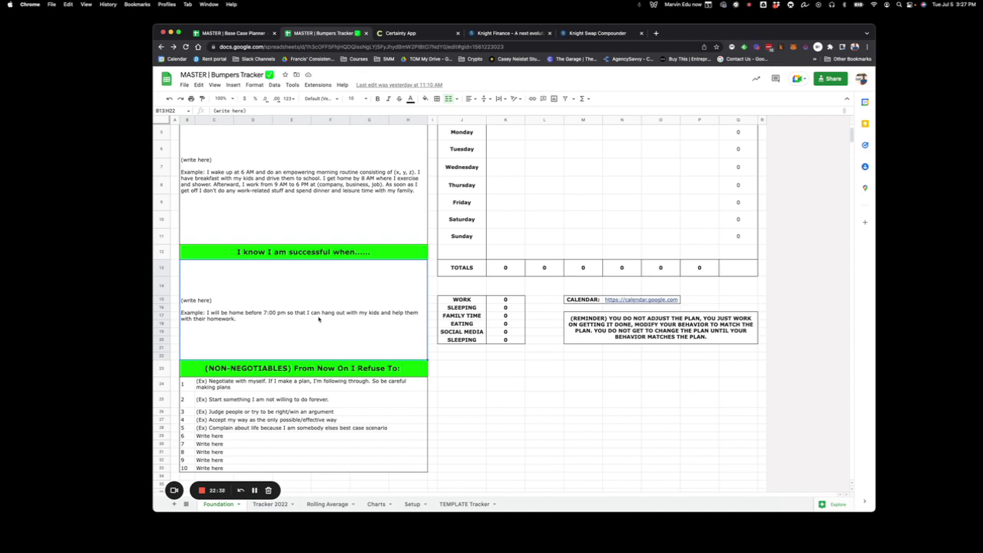
left_click(352, 384)
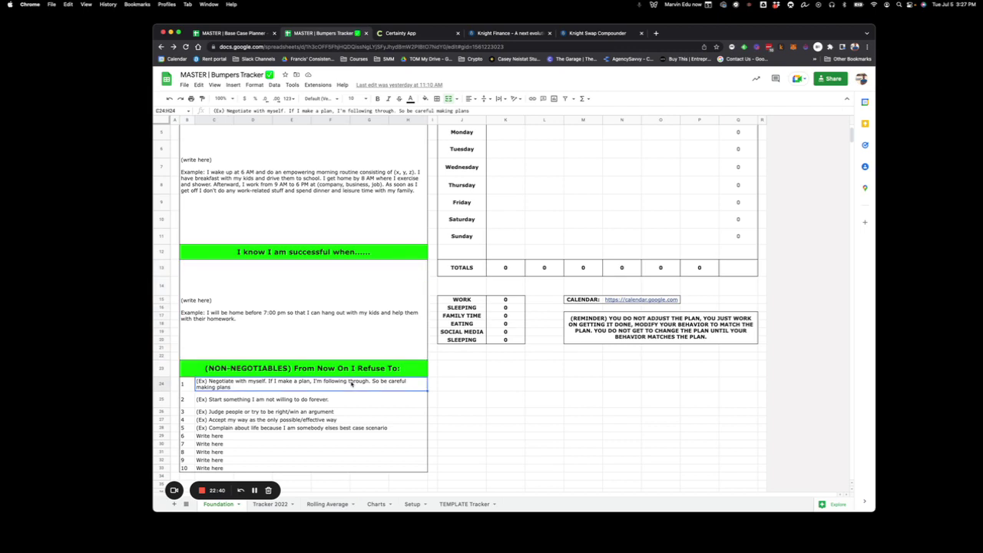
left_click(340, 470)
left_click_drag(340, 472, 338, 385)
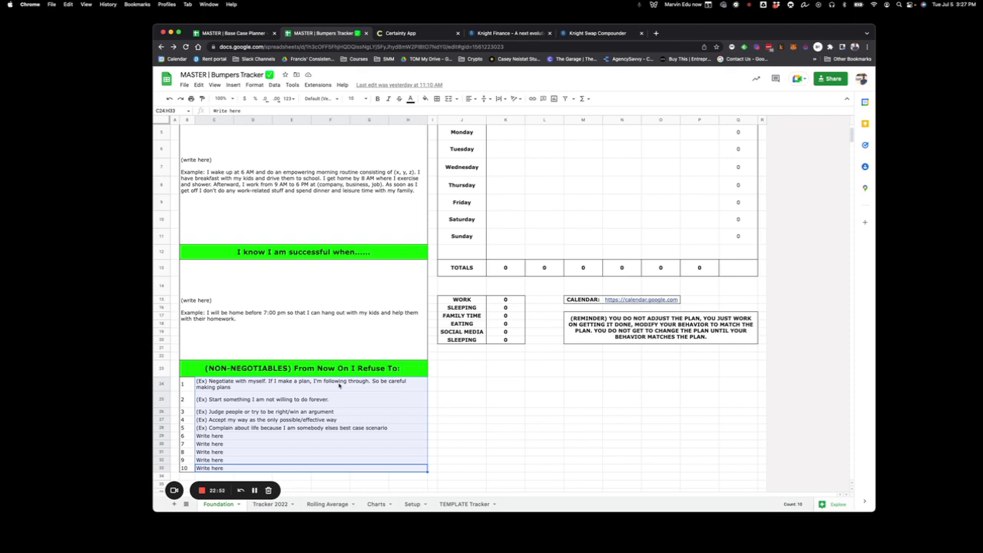
left_click(339, 385)
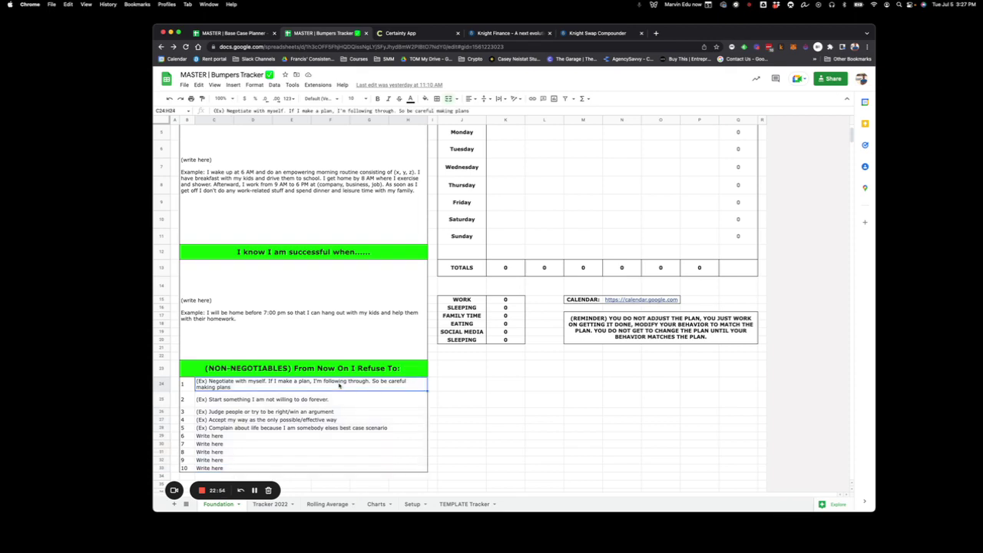
left_click_drag(286, 390, 286, 428)
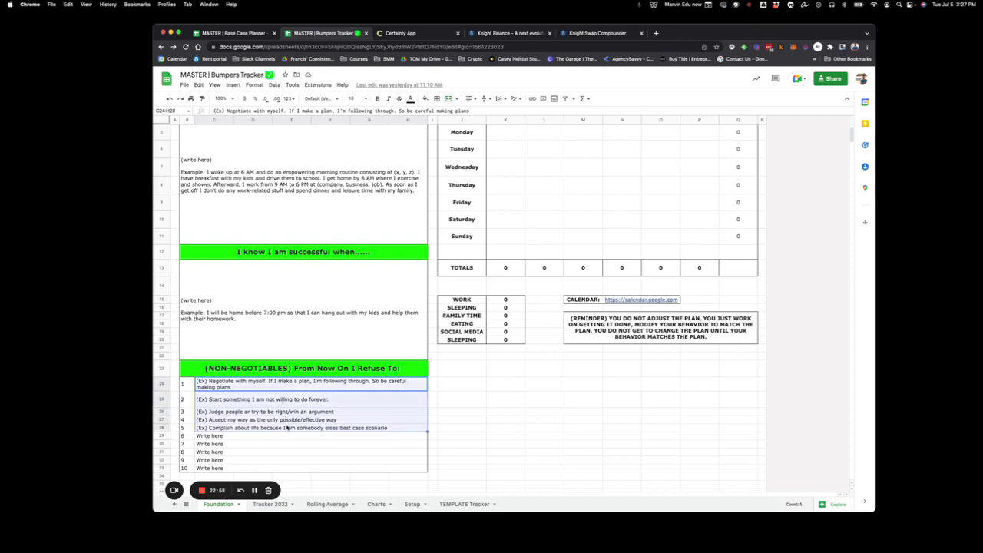
left_click(344, 399)
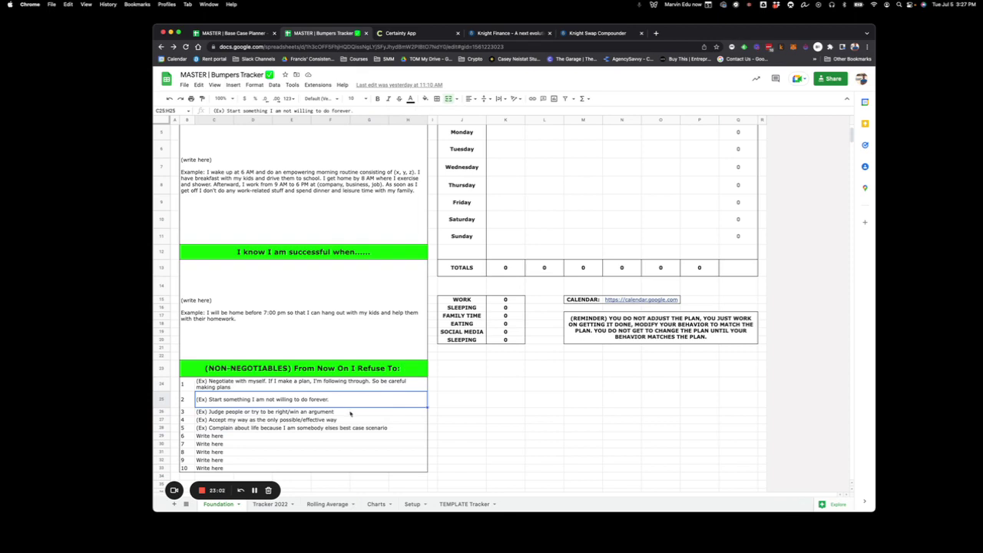
left_click(350, 412)
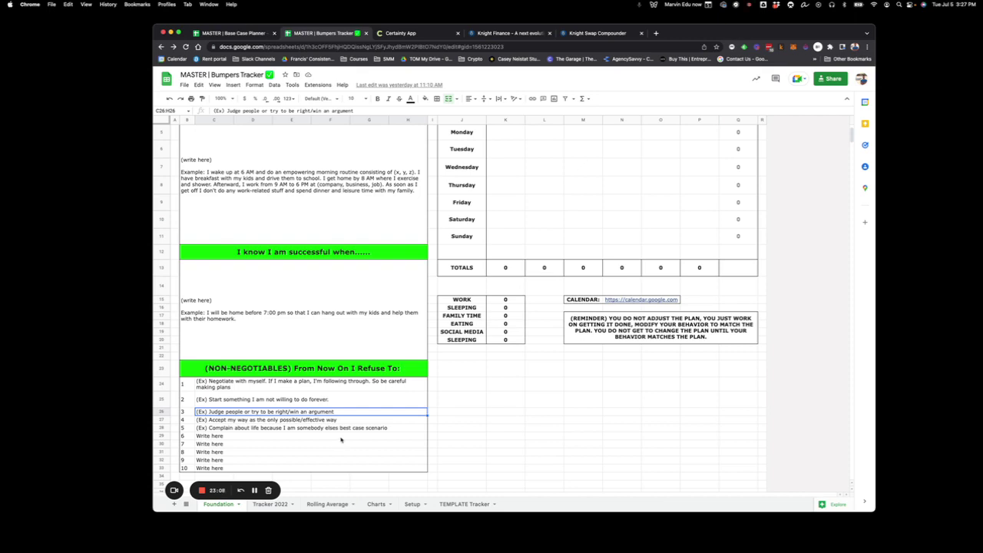
left_click(341, 439)
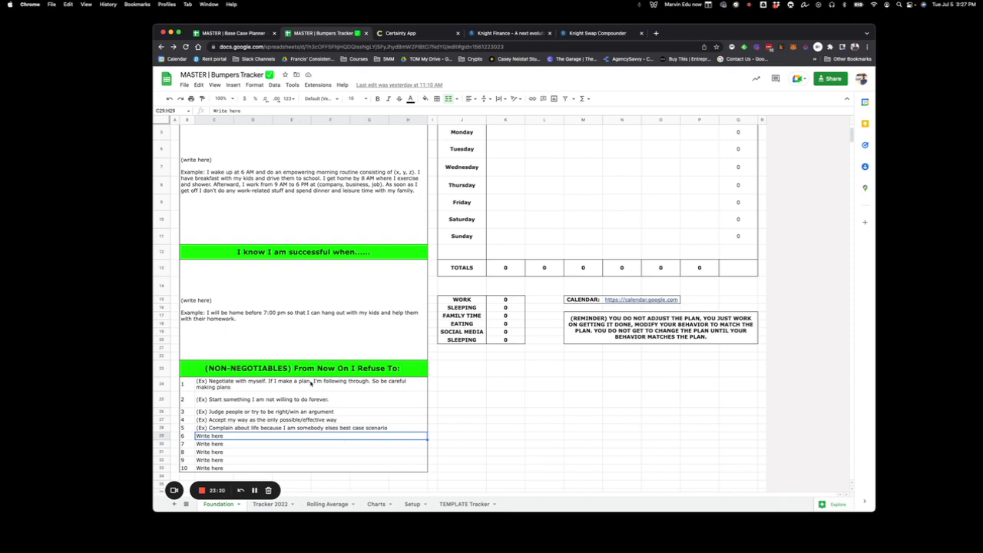
left_click_drag(309, 384, 311, 431)
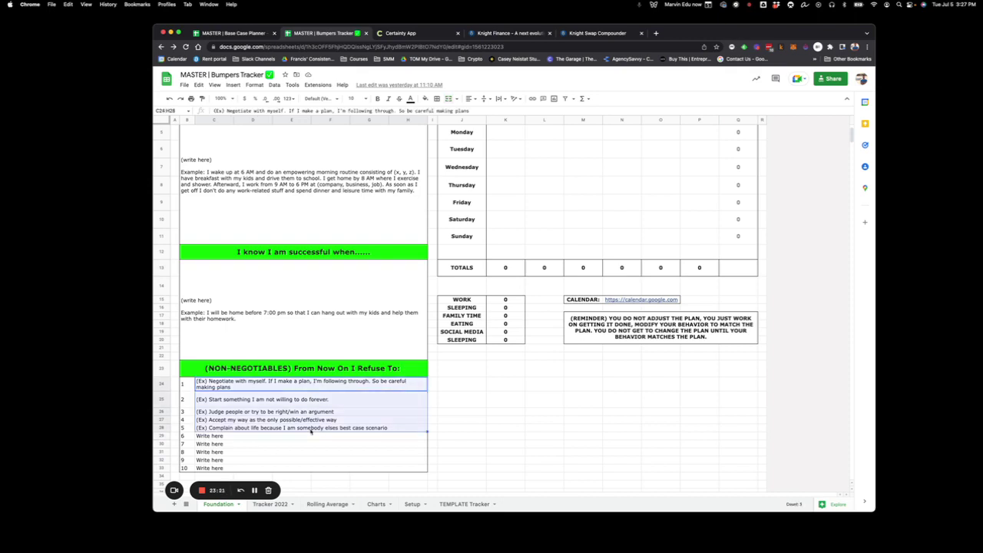
left_click(471, 409)
scroll(481, 259, "up", 3)
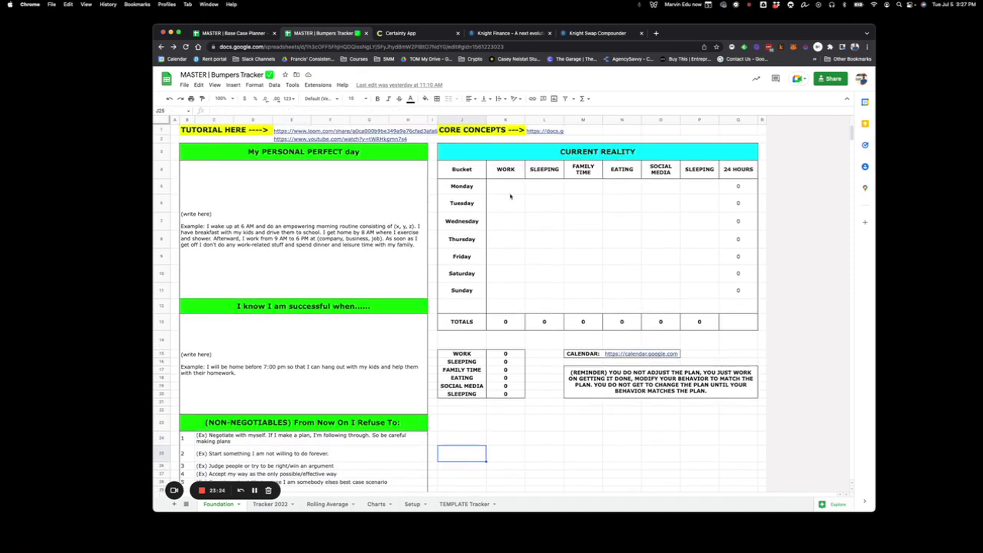
Step: Replace the duplicate SLEEPING bucket header with 'Learning'
left_click(507, 188)
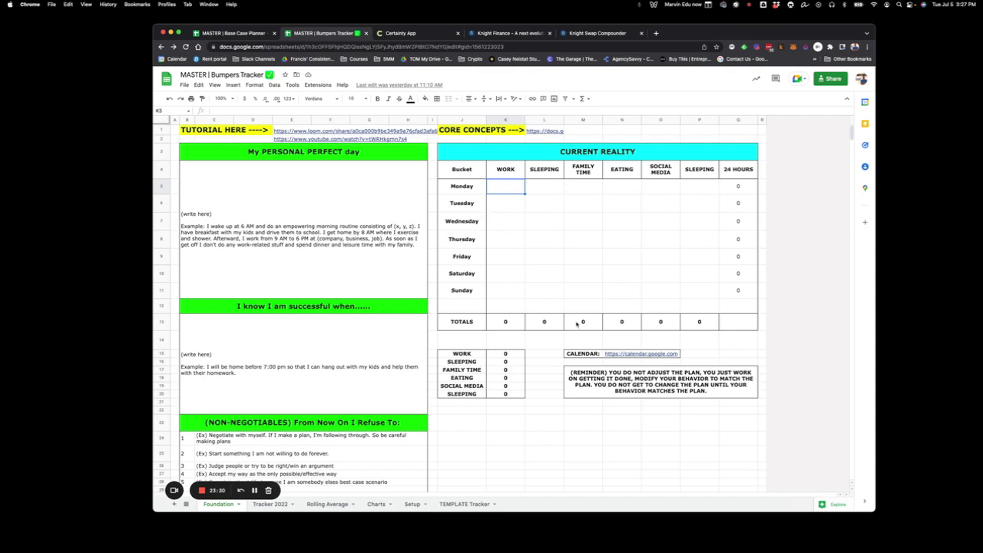
left_click(701, 170)
key("BackSpace")
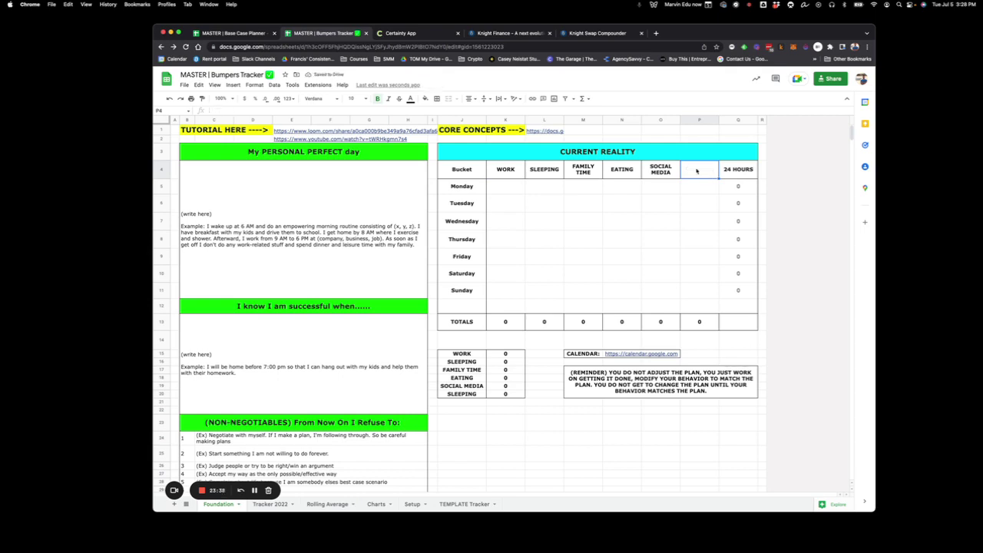
type("Learning")
left_click(697, 191)
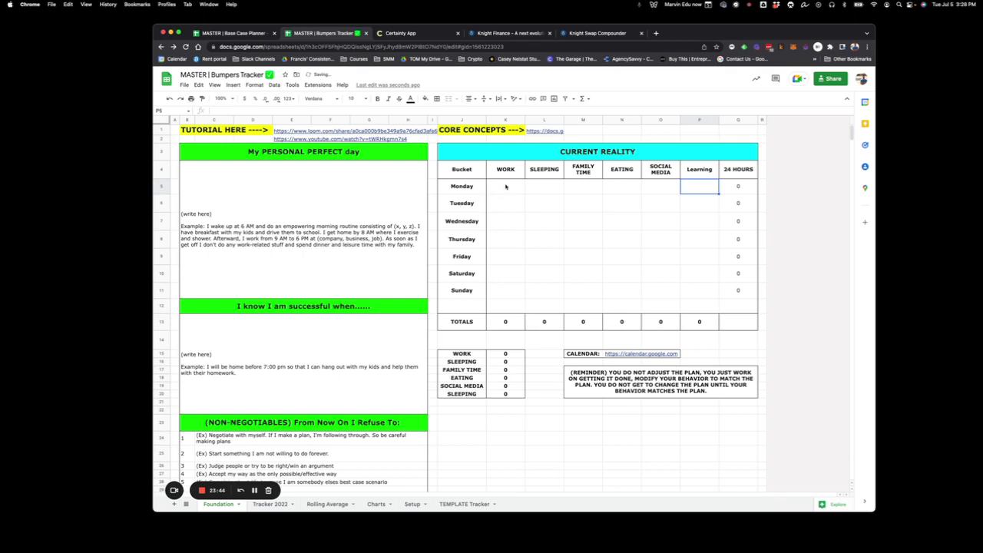
Step: Select the Work, Sleeping and Social Media hour columns for the week
left_click_drag(506, 186, 517, 296)
left_click(552, 275)
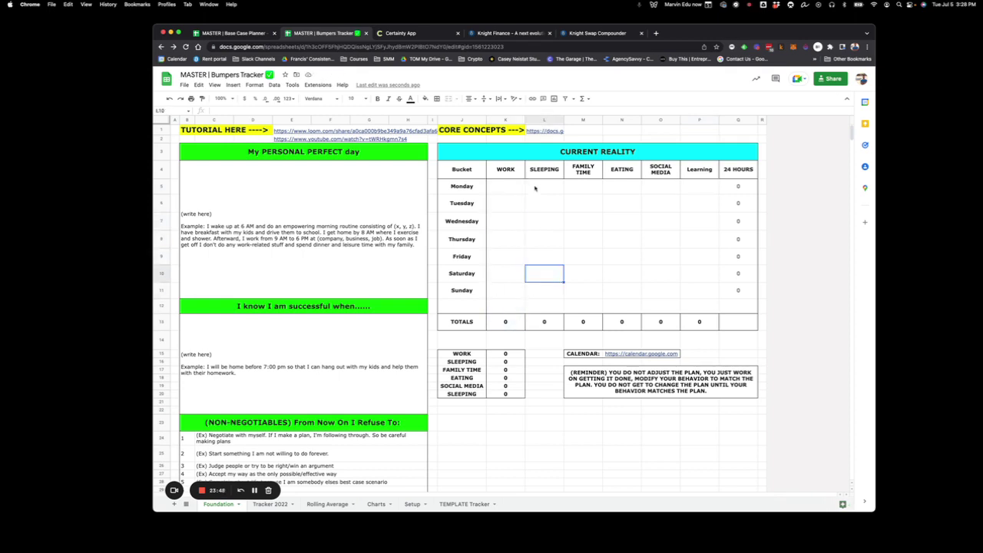
left_click_drag(540, 187, 557, 283)
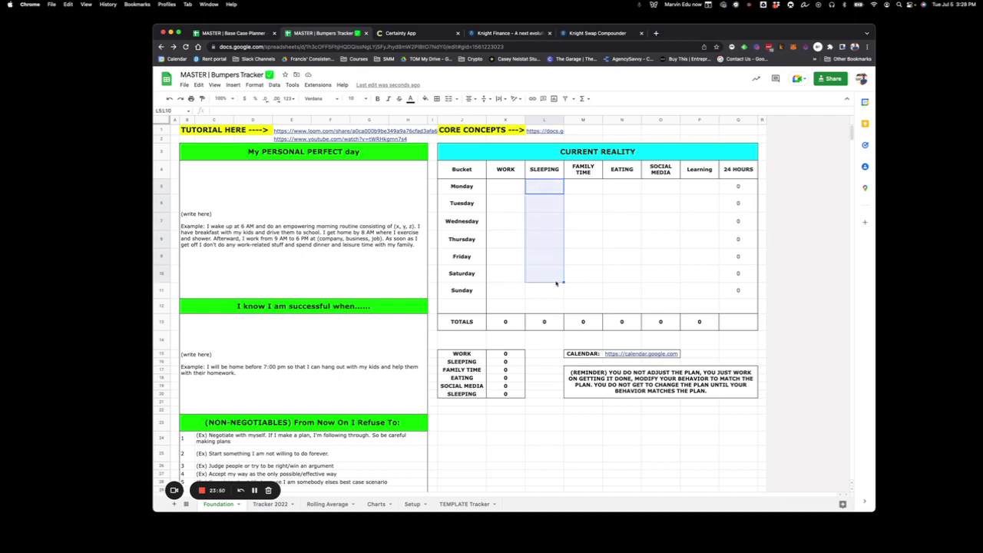
left_click_drag(664, 187, 669, 288)
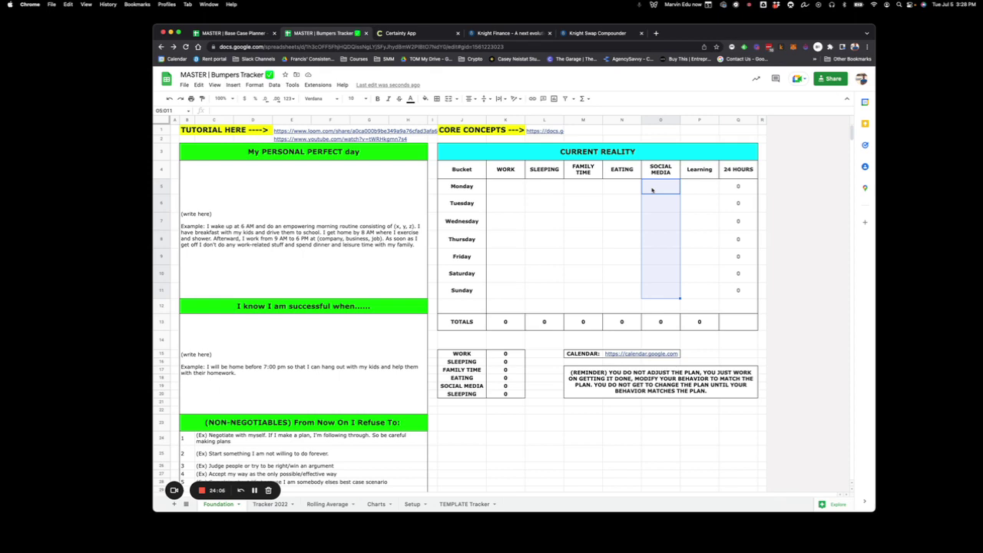
Step: Enter first-pass Monday hours: Work 8, Sleeping 5, Family Time 2, Eating 2, Social Media 6, Learning 1
left_click(656, 189)
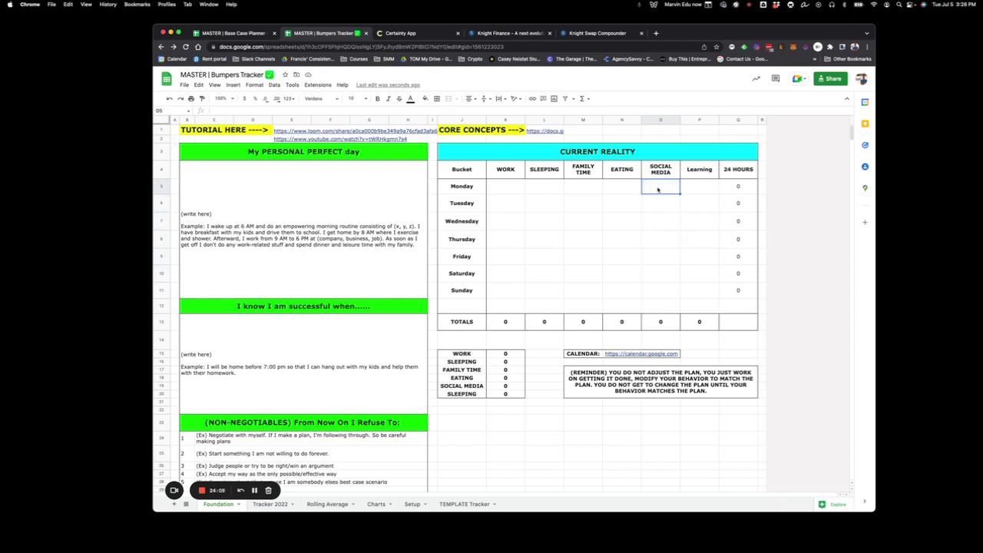
left_click(509, 189)
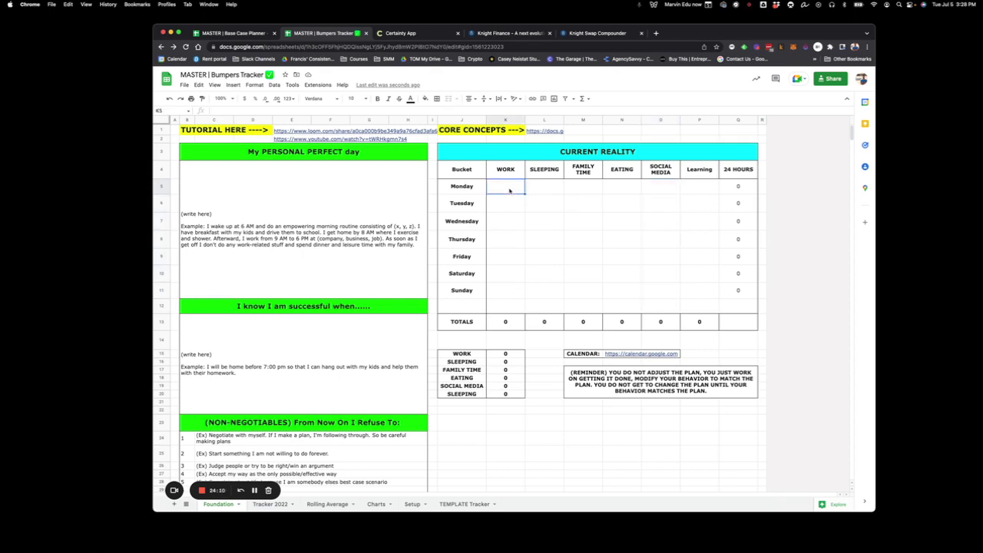
type("8")
left_click(536, 189)
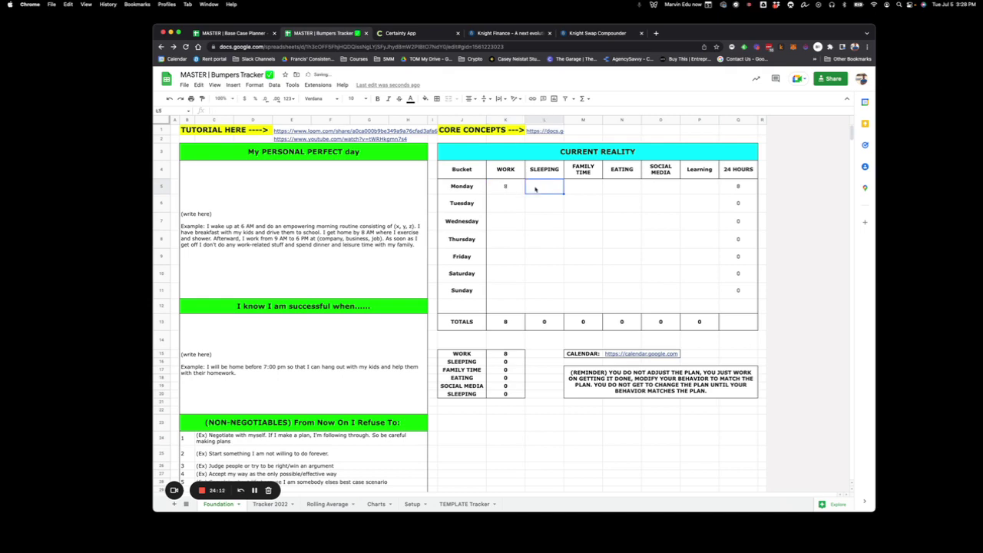
type("5")
left_click(589, 189)
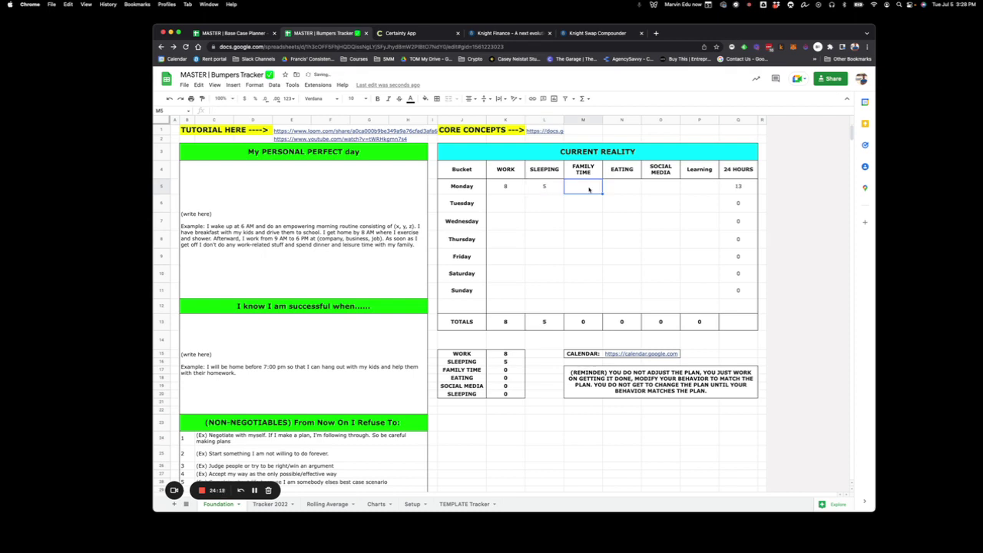
type("2")
key("Tab")
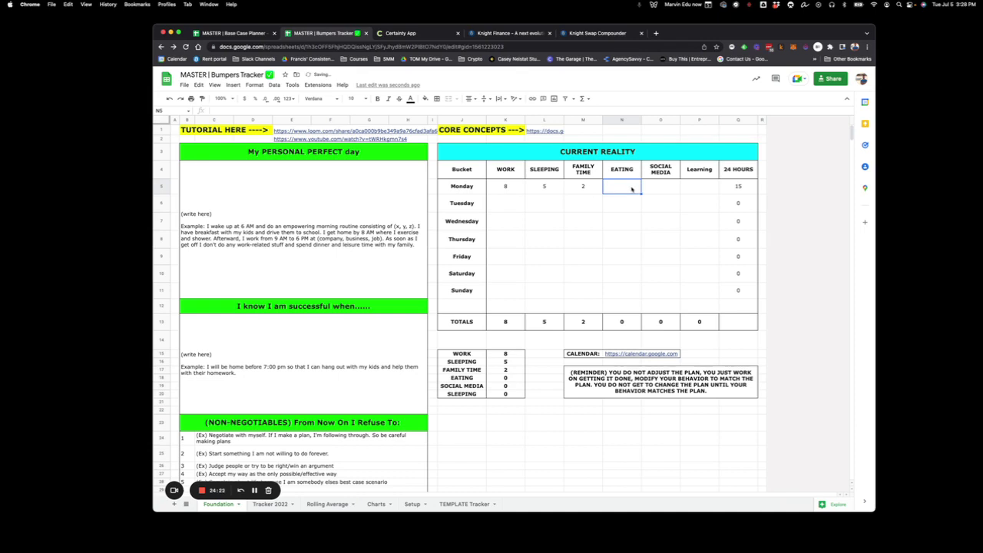
type("2")
left_click(667, 192)
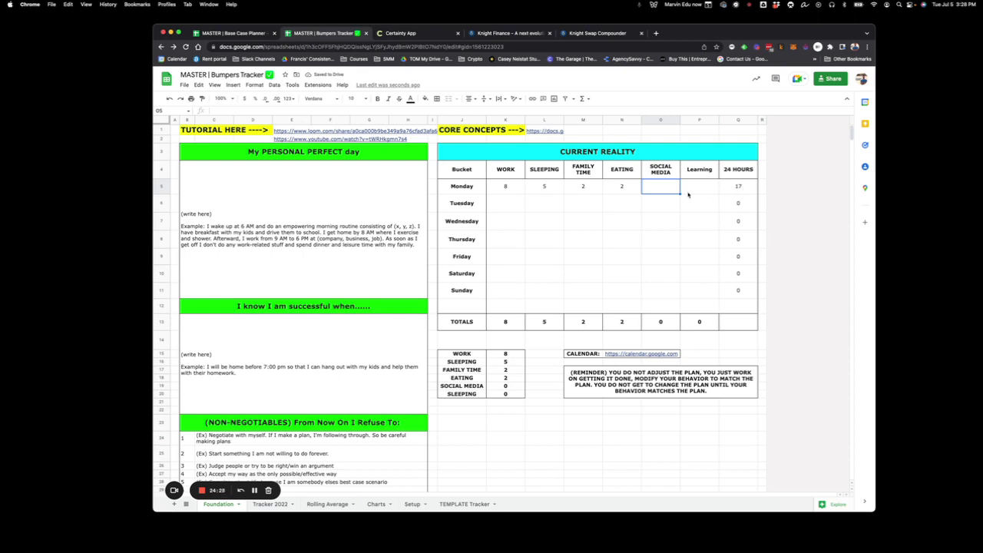
type("6")
left_click(701, 189)
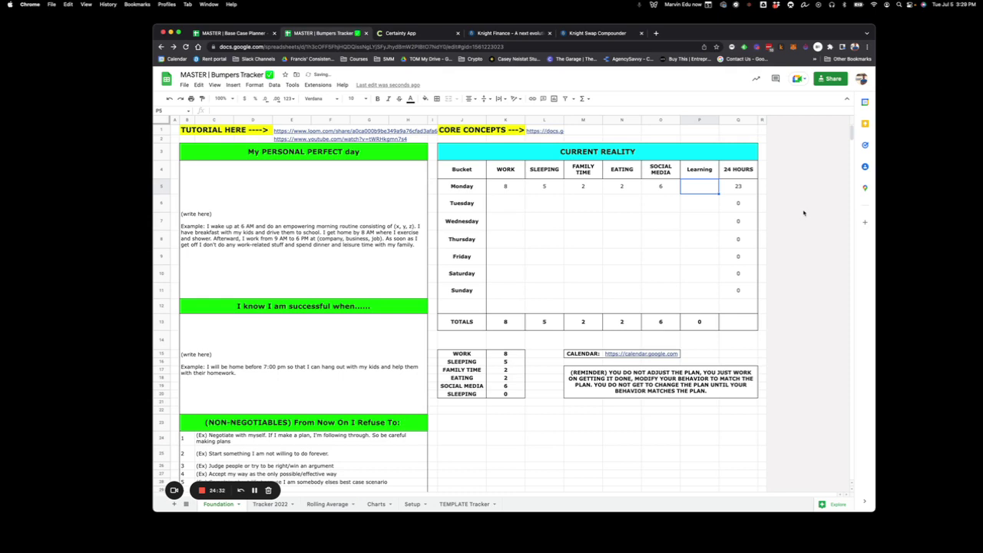
type("1")
key("Return")
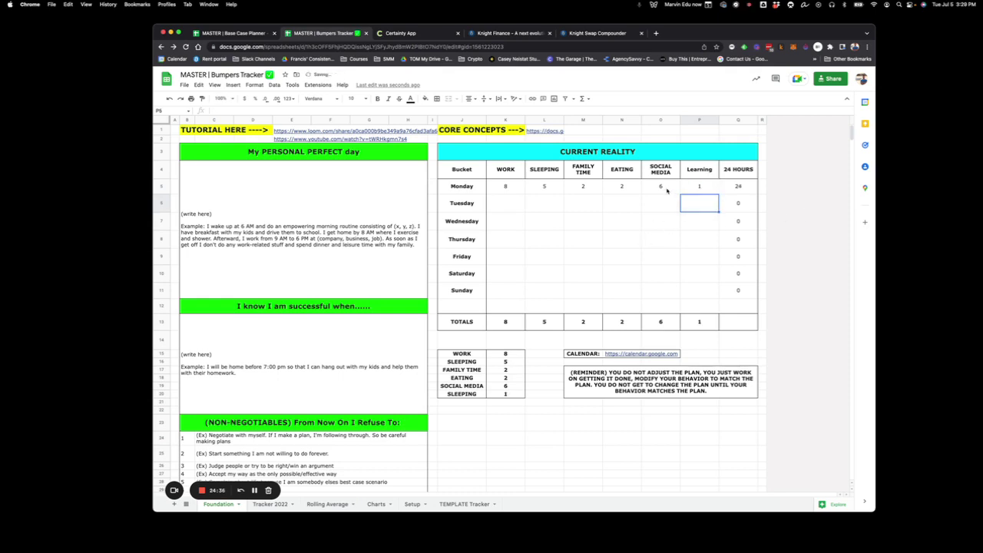
Step: Correct Monday to Sleeping 8, Social Media 2 and Learning 2, checking the row totals 24
left_click(548, 188)
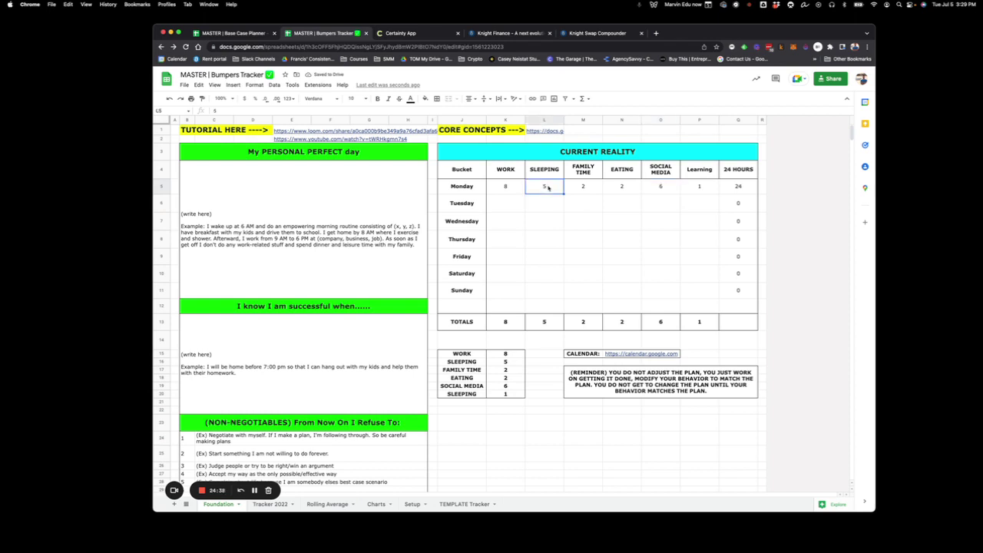
type("8")
left_click(660, 186)
type("3")
key("Return")
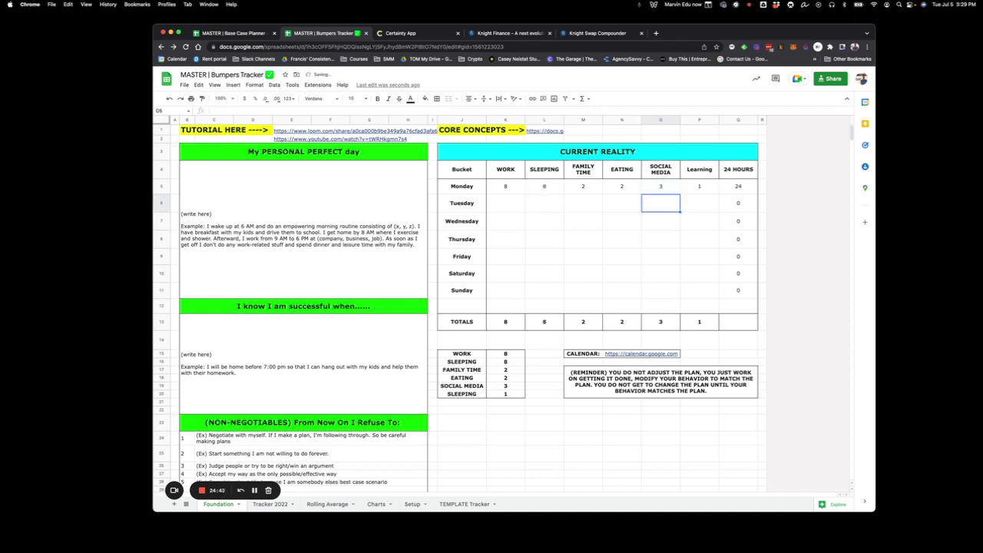
left_click(663, 189)
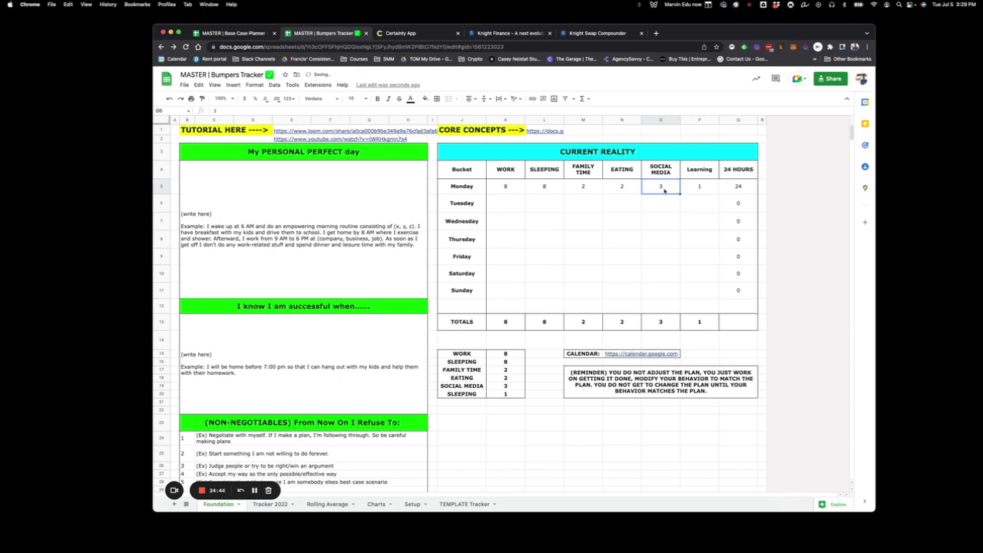
left_click(698, 186)
type("2")
left_click(656, 191)
type("2")
key("Return")
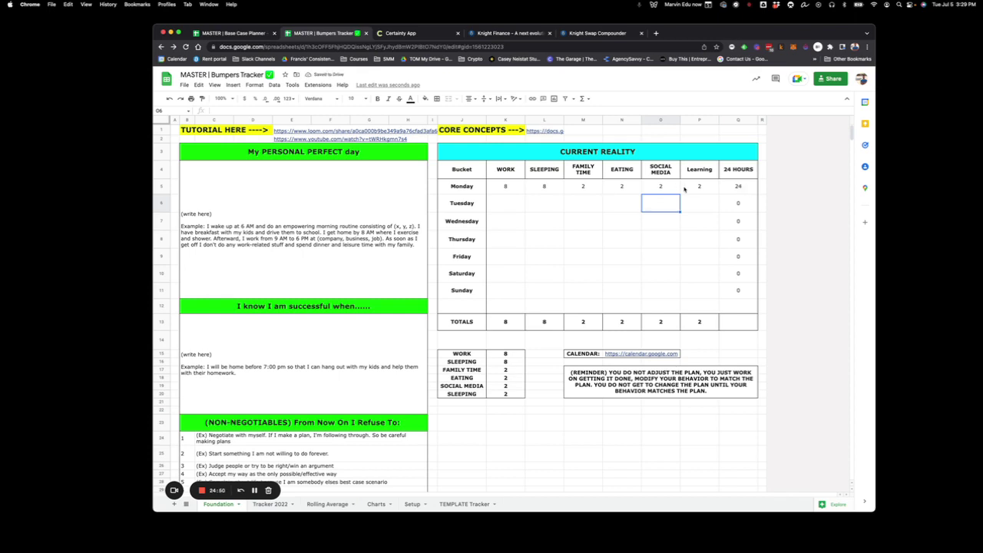
left_click_drag(699, 187, 502, 189)
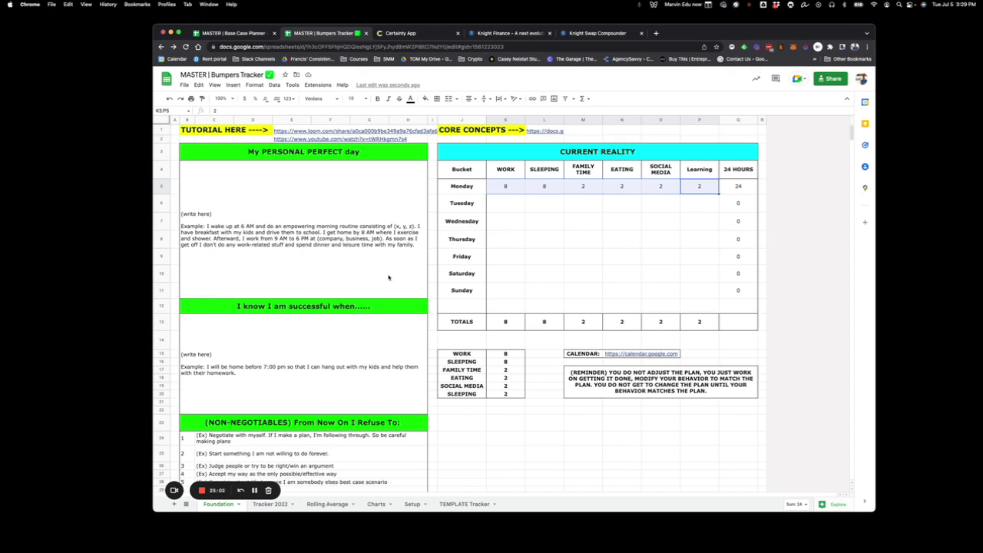
Step: Open the Bumpers Core Concepts document via the Foundation sheet's CORE CONCEPTS link in L1
left_click(272, 505)
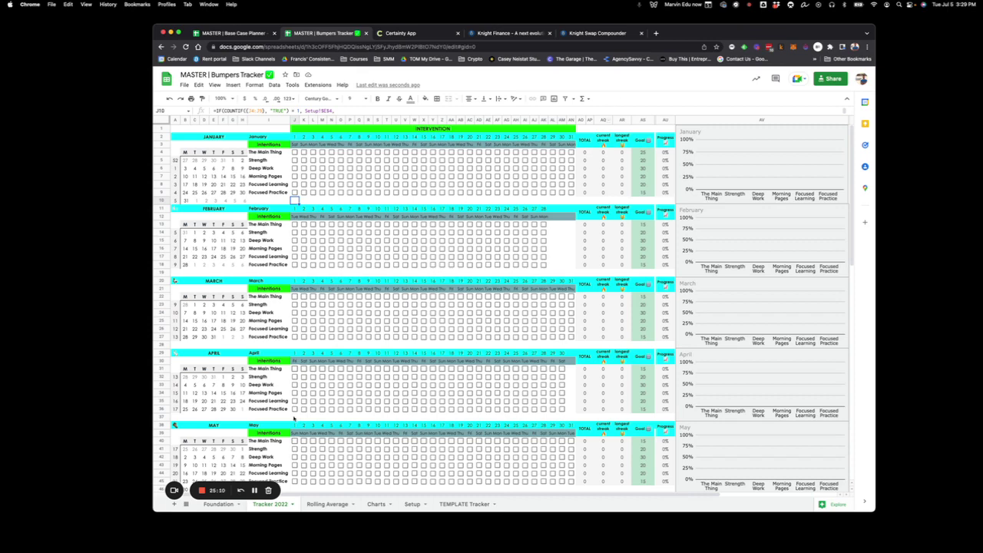
left_click(222, 506)
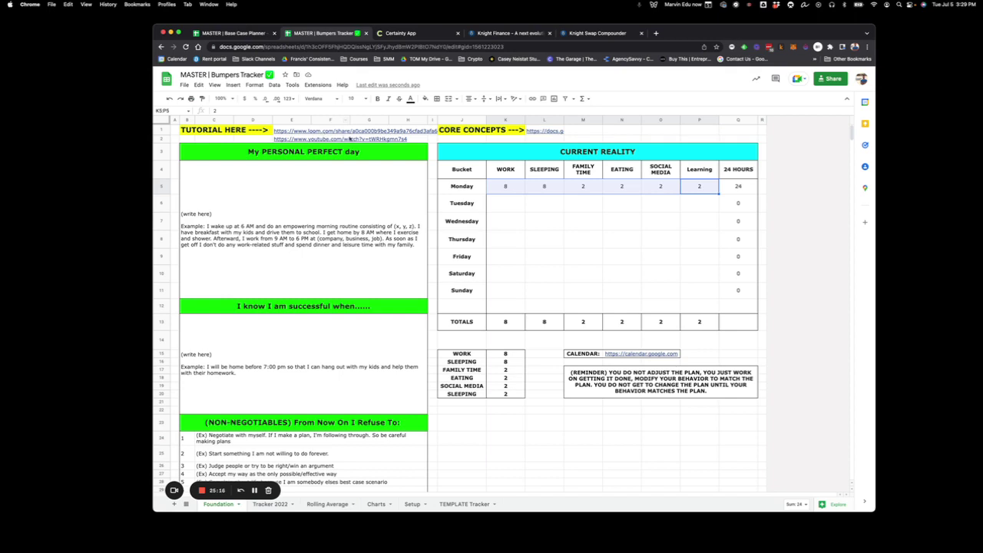
left_click(563, 133)
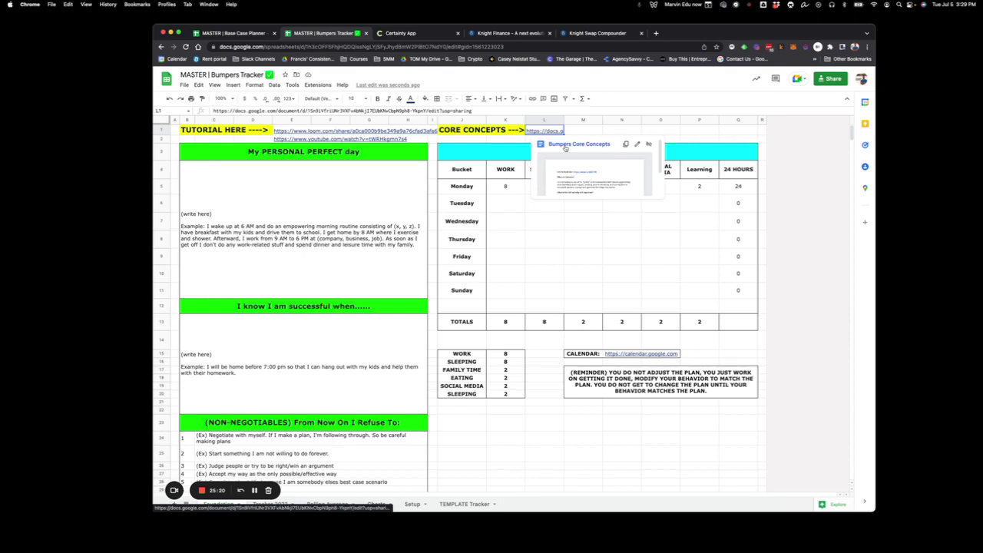
left_click(565, 146)
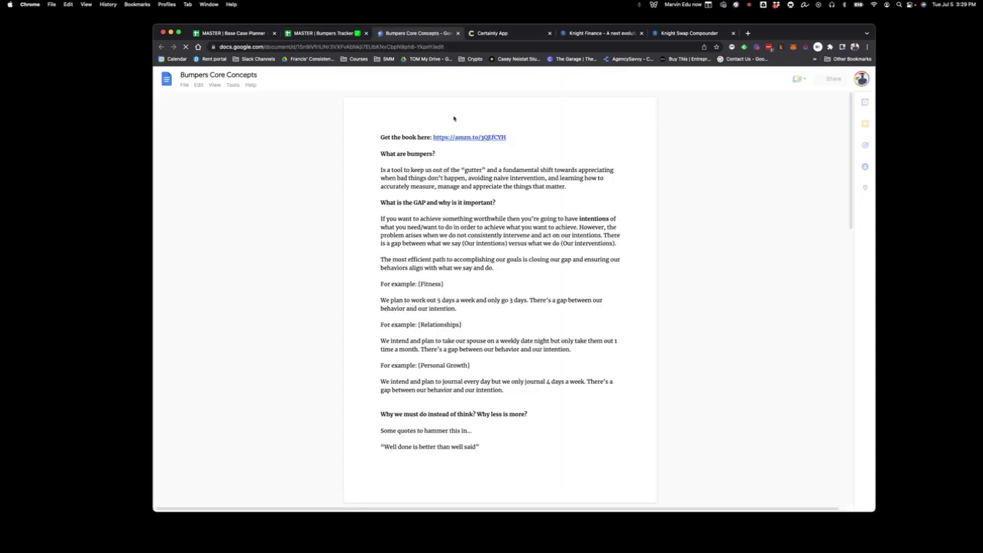
Step: Skim the Bumpers Core Concepts doc, then return to the MASTER | Bumpers Tracker spreadsheet
scroll(524, 258, "down", 2)
scroll(524, 258, "up", 2)
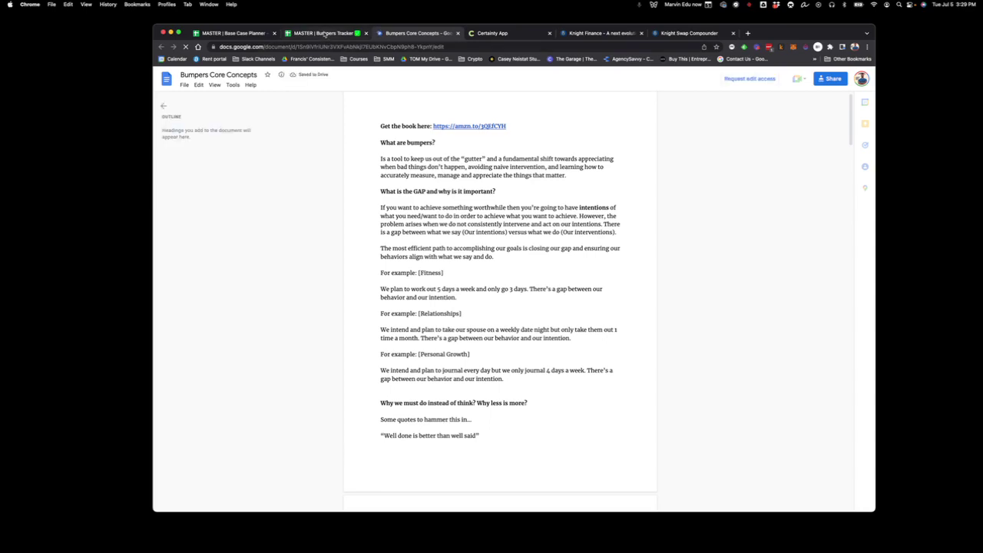
left_click(325, 34)
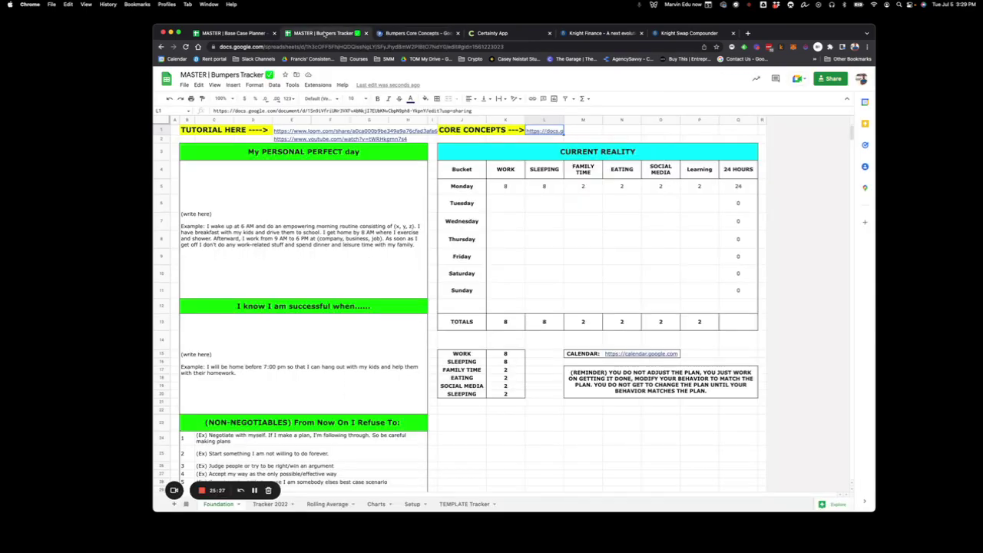
Step: On Tracker 2022, tick January 1 for all five habits plus Main Thing day 2, and inspect I4's formula
left_click(270, 505)
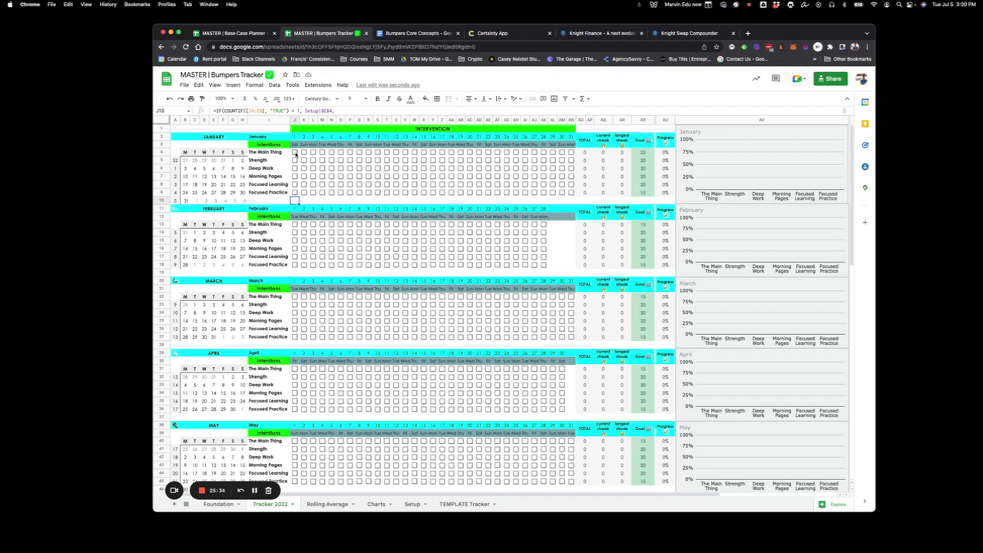
left_click(294, 152)
left_click(304, 152)
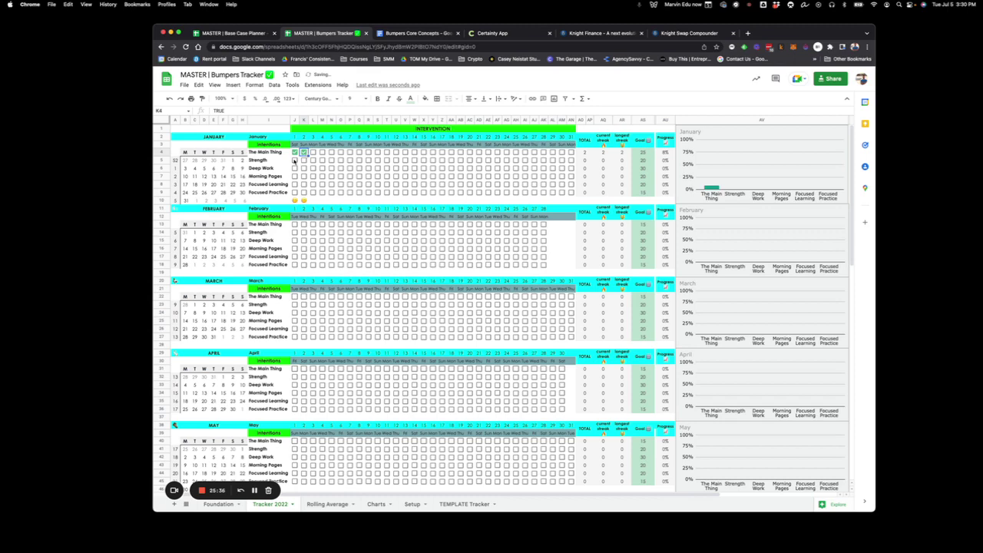
left_click(294, 160)
left_click(294, 168)
left_click(294, 176)
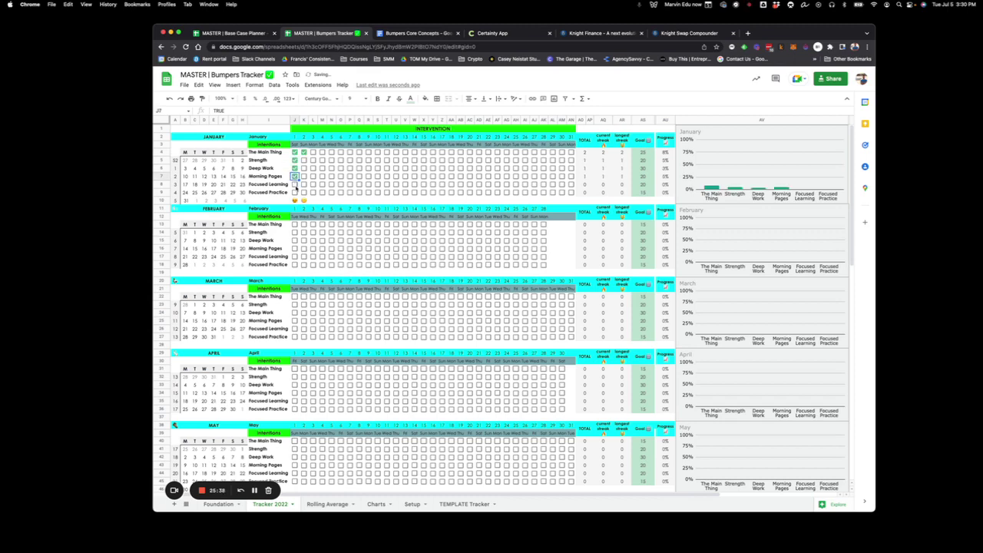
left_click(294, 184)
left_click(270, 153)
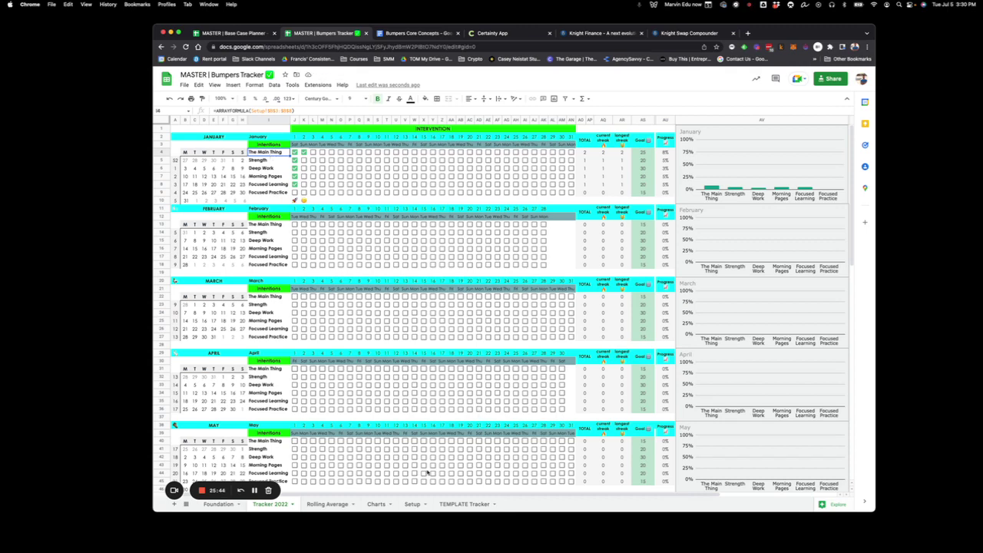
left_click(415, 506)
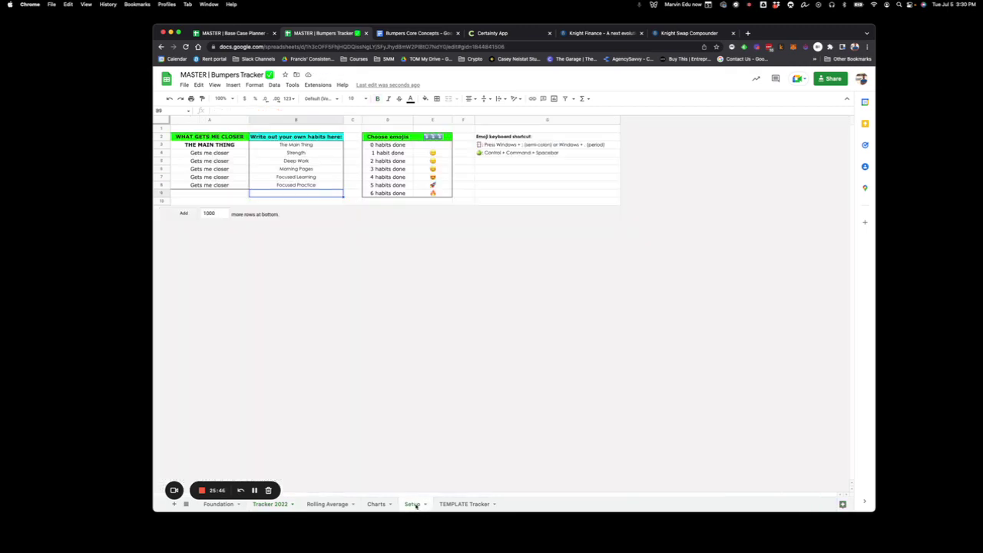
Step: Review the six Setup habits in B3:B8, from The Main Thing to Focused Learning, then return to Tracker 2022
left_click_drag(286, 145, 292, 184)
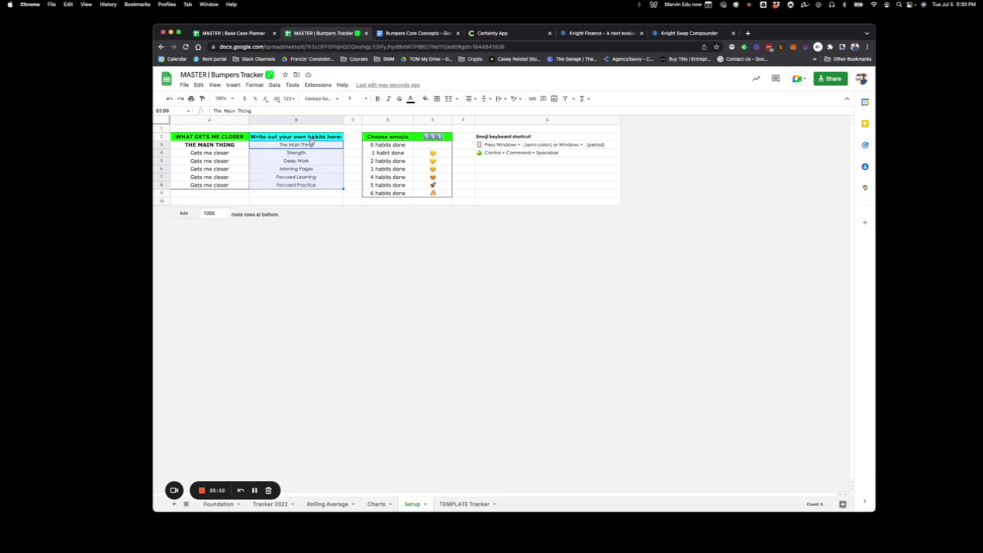
left_click(312, 144)
key("Down")
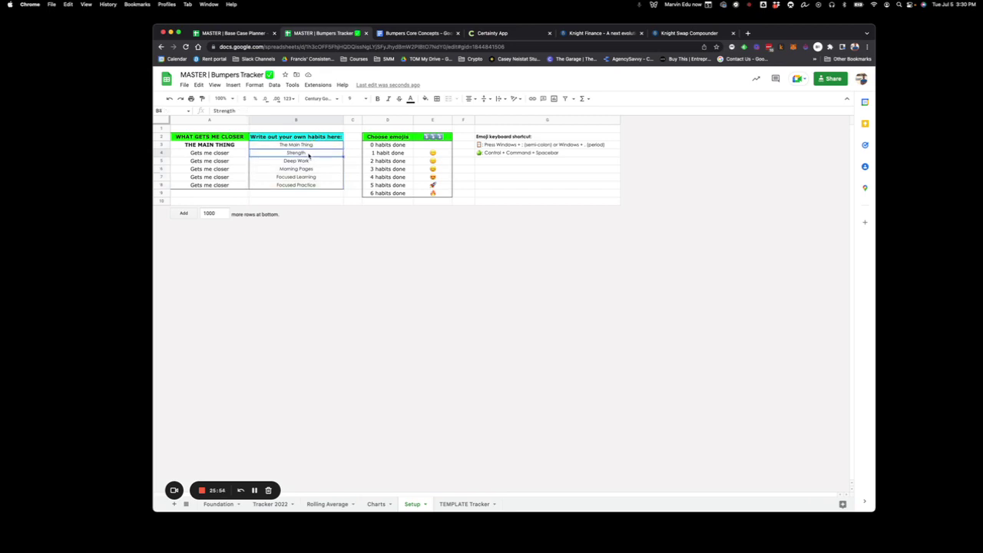
key("Down")
key("Down")
left_click(314, 177)
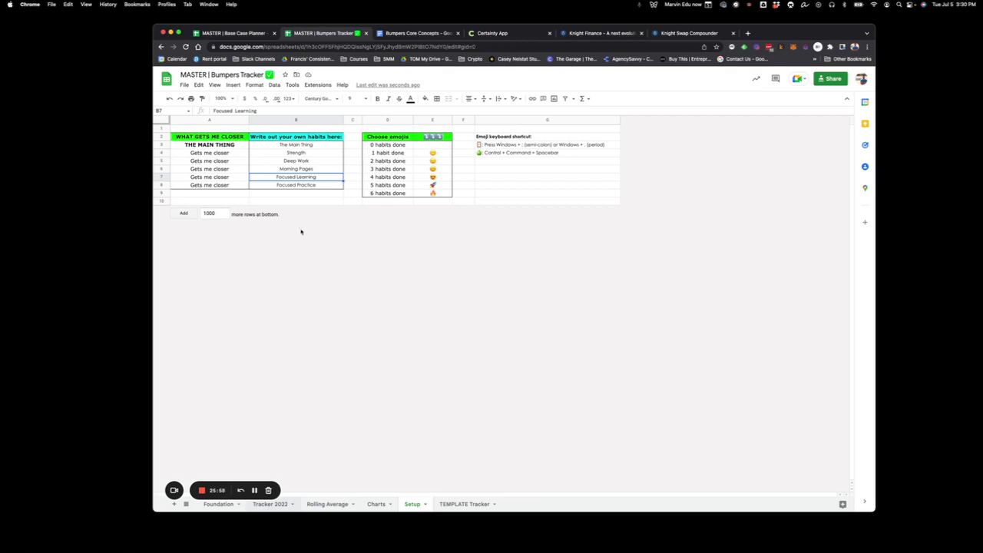
left_click(269, 504)
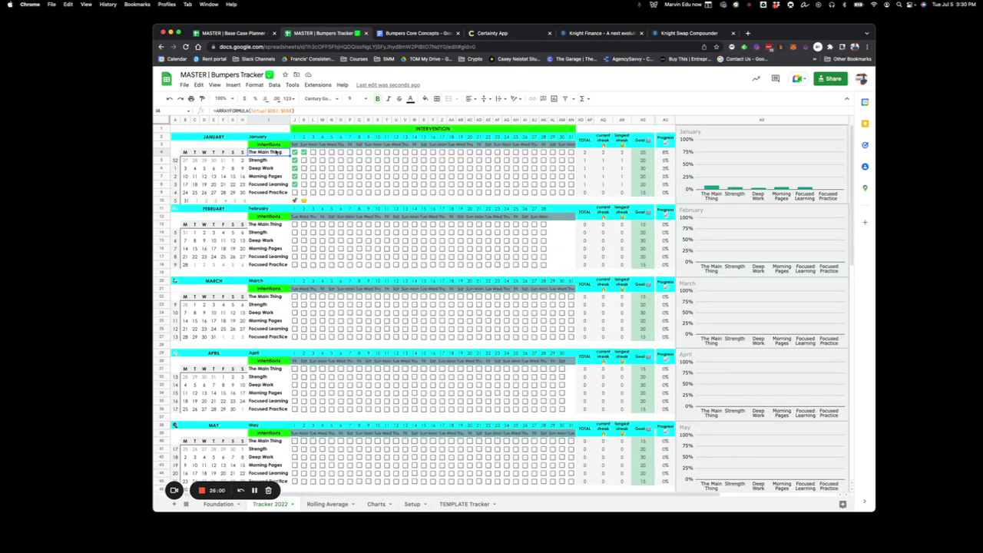
Step: Rename the January Strength intention to 'Strength - Gym'
left_click(275, 159)
left_click(279, 153)
left_click(278, 160)
double_click(278, 159)
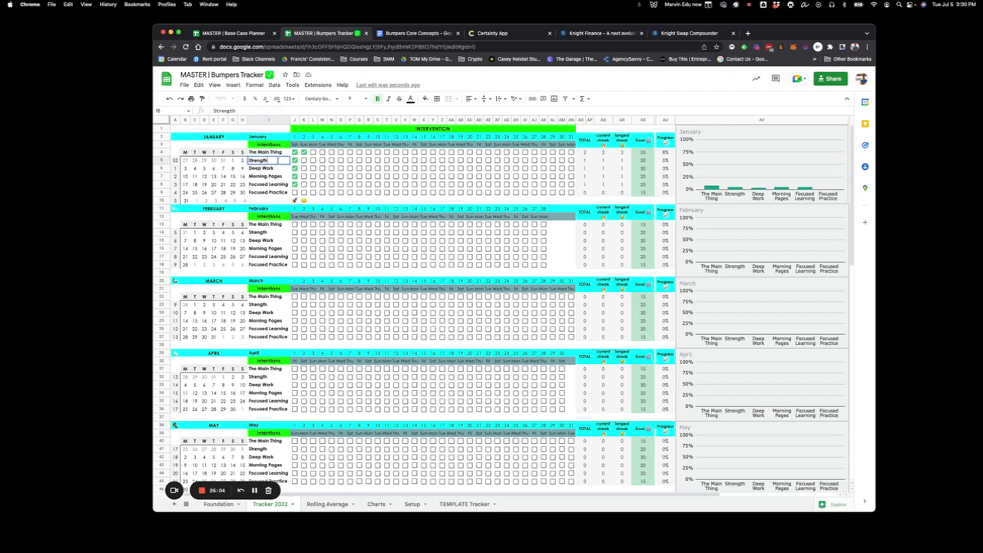
type("- Gym")
left_click(270, 234)
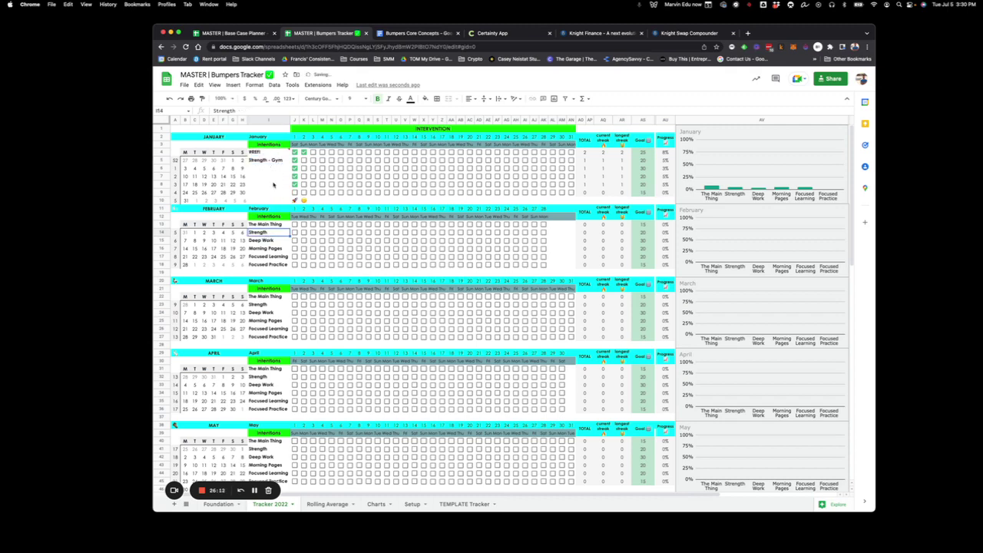
Step: Replace the #REF! formula with 'Main Thing', then add 'Learning - Code 1hr' and 'Eat unprocessed foods'
left_click(274, 153)
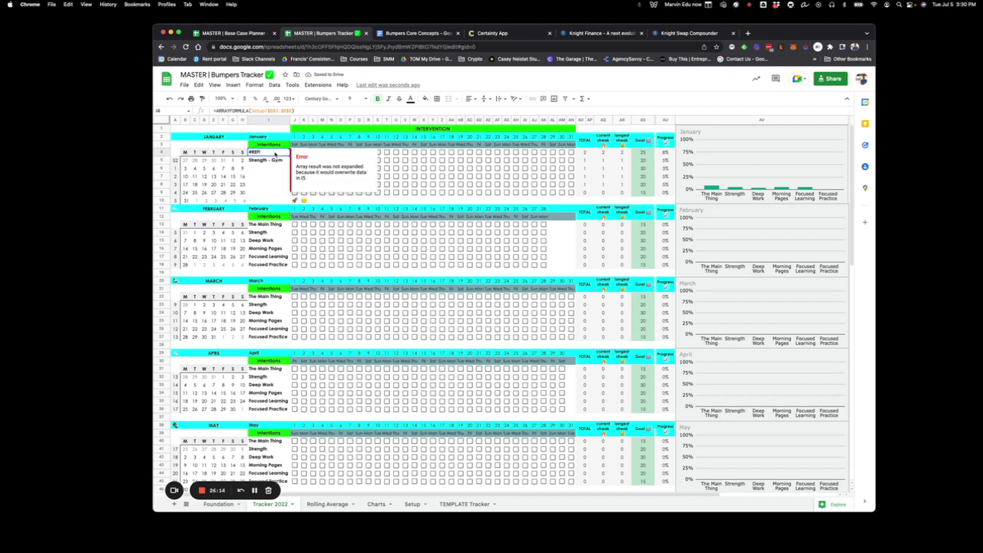
double_click(274, 154)
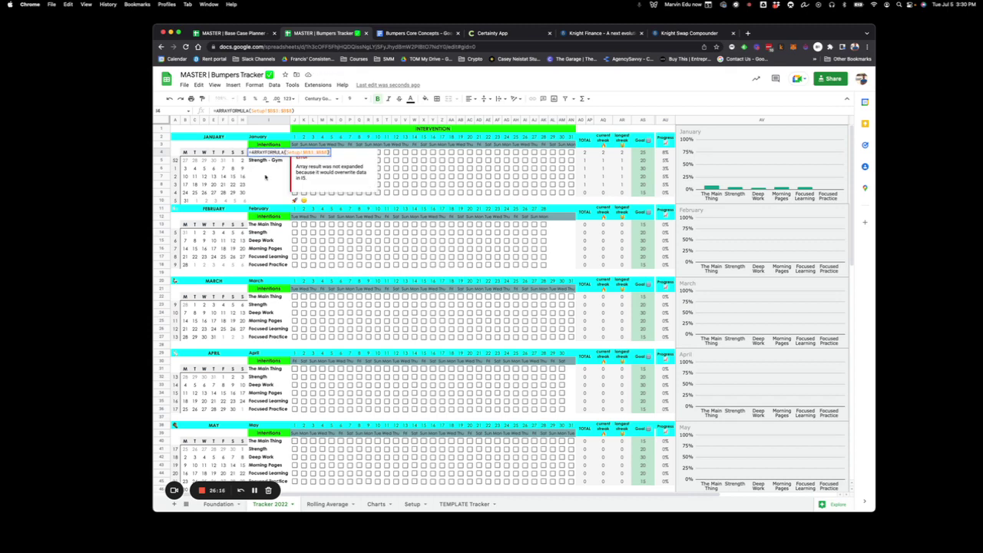
key("ctrl+a")
key("BackSpace")
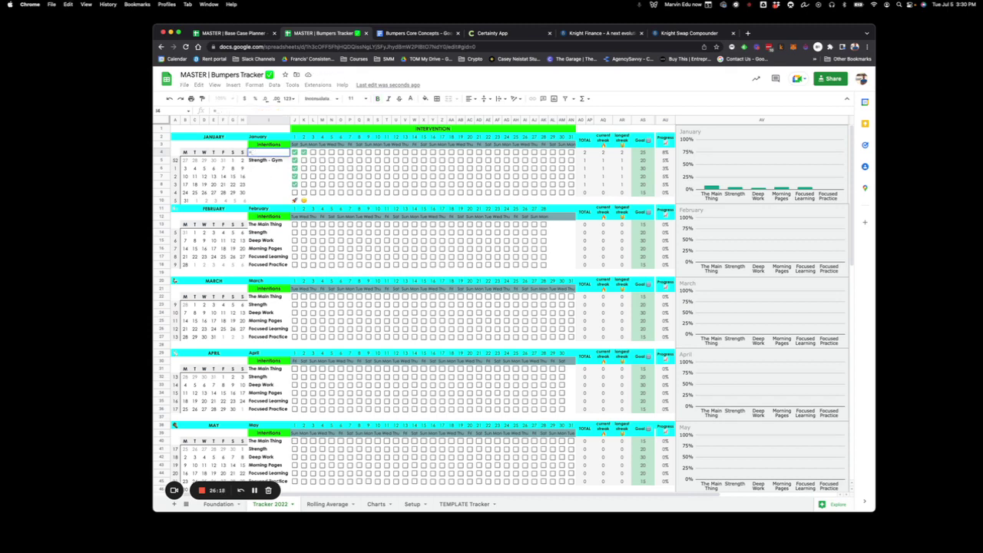
type("Main Thing")
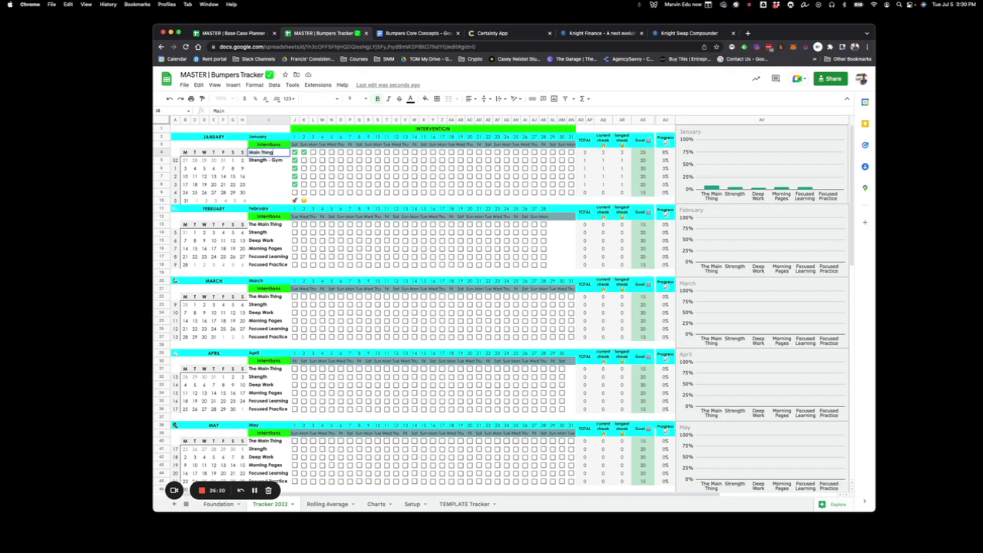
left_click(264, 169)
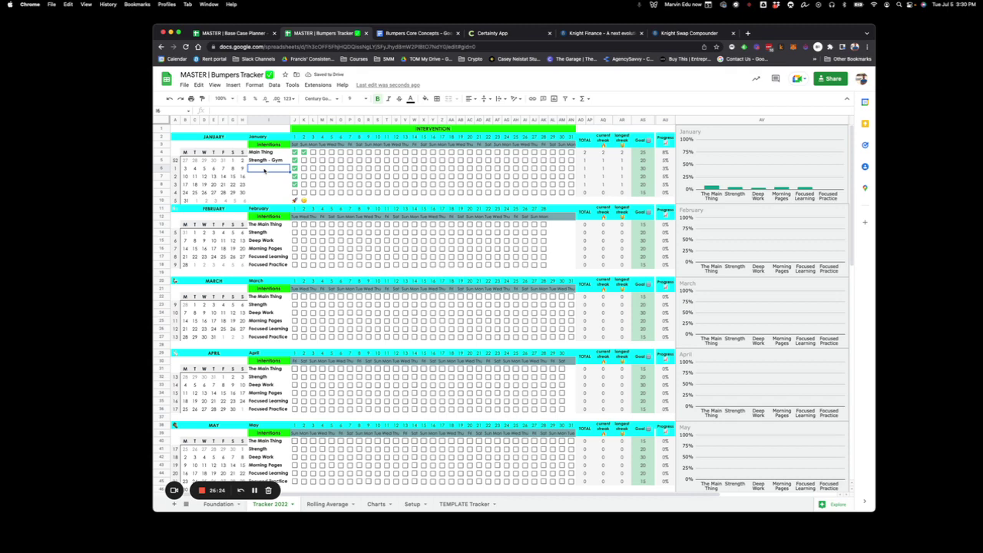
type("Learning")
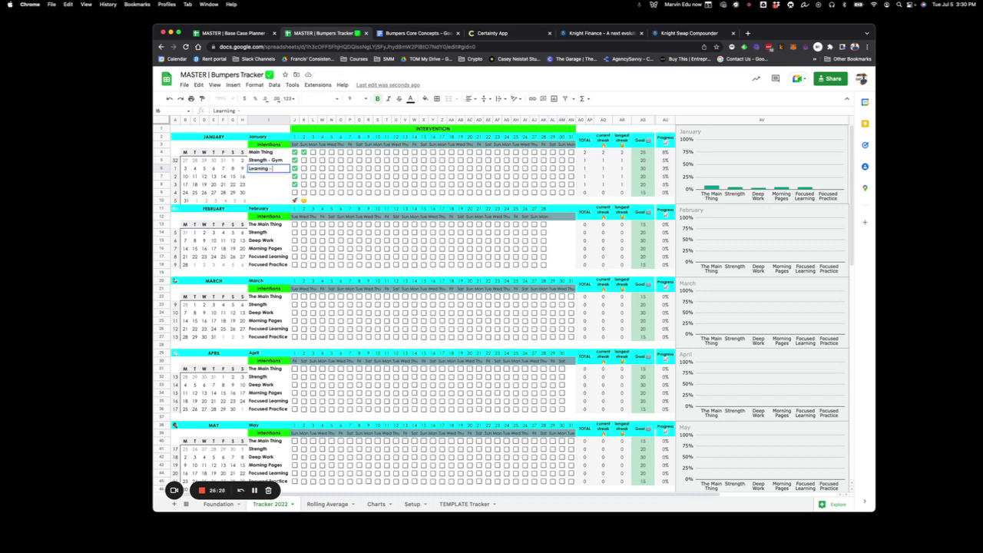
type(" - Code 1hr")
left_click(262, 178)
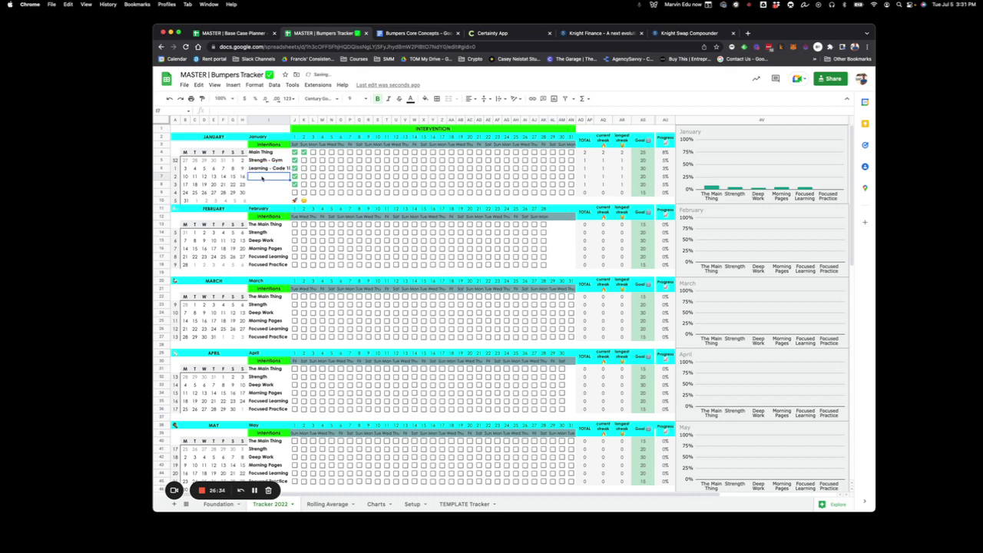
type("Eat unprocessed")
type("foods")
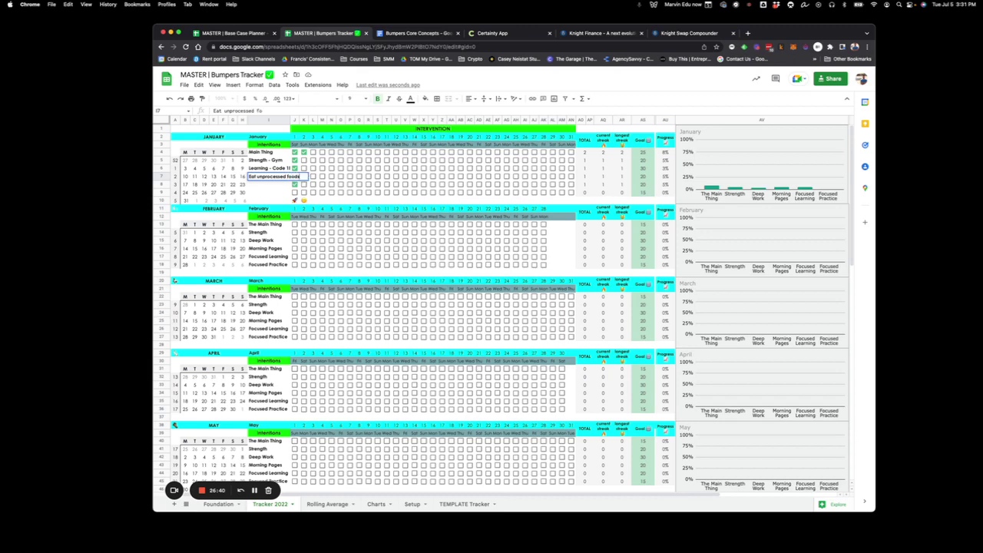
key("Return")
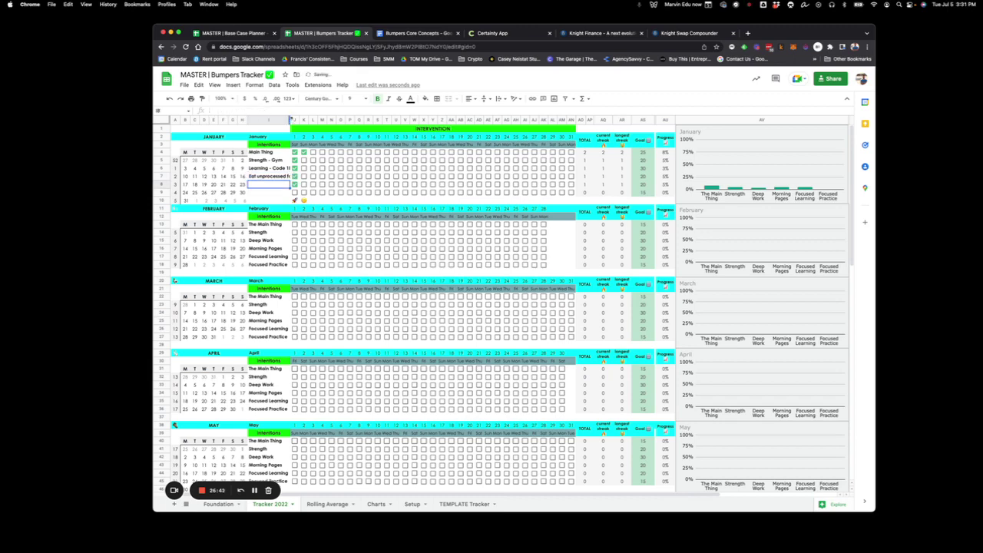
Step: Widen the intentions column and review the four January intentions
left_click_drag(290, 119, 312, 120)
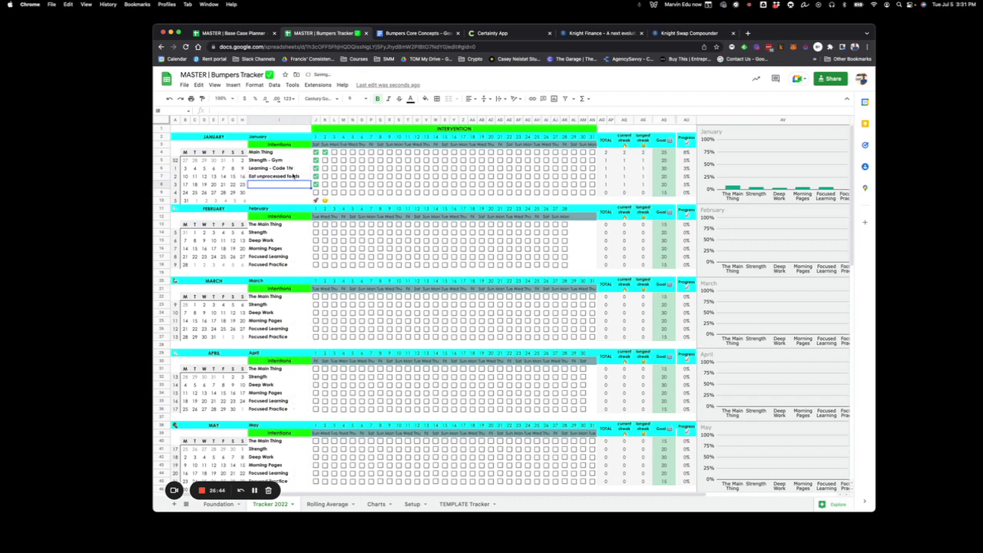
key("Up")
key("Up")
key("Up")
key("Up")
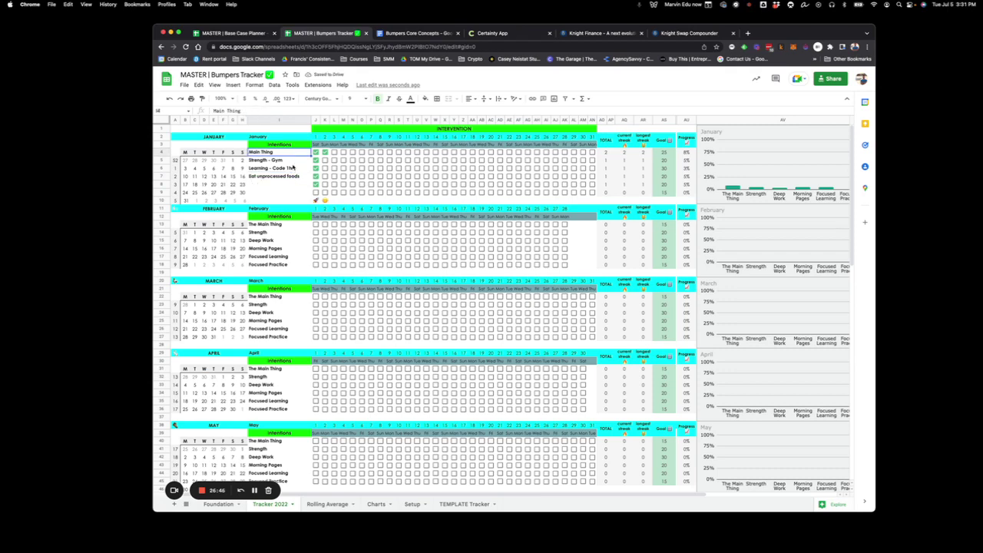
left_click(292, 166)
left_click(293, 176)
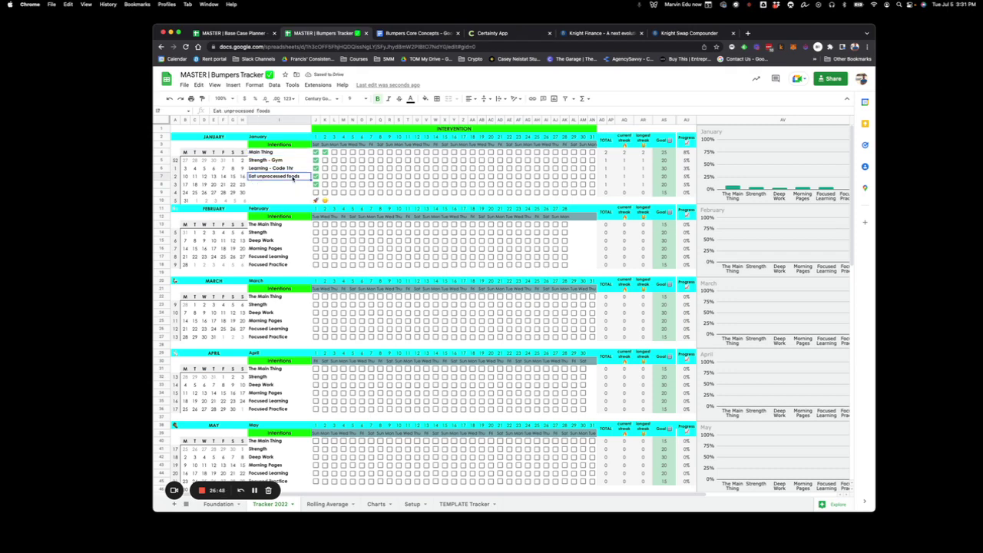
left_click(292, 187)
left_click(291, 193)
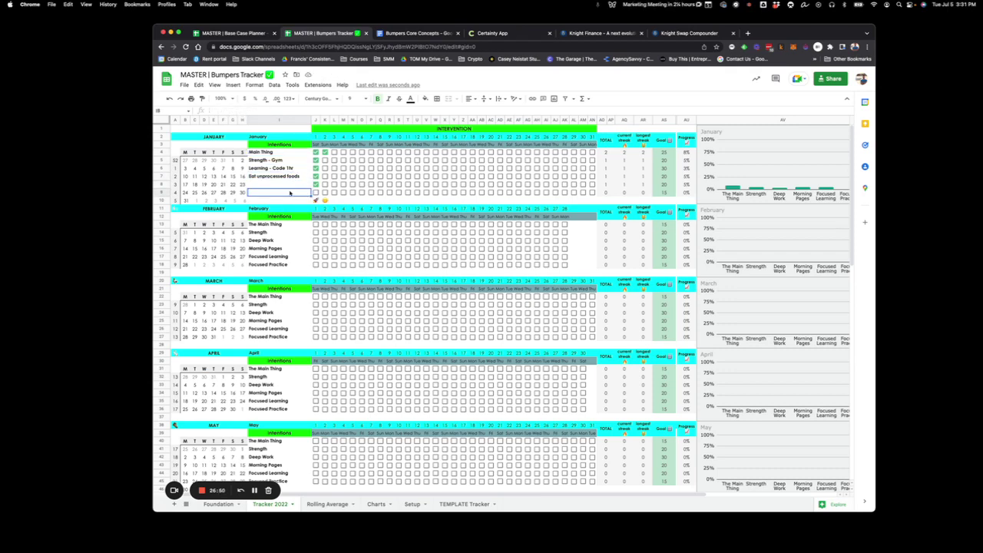
left_click_drag(286, 157, 286, 182)
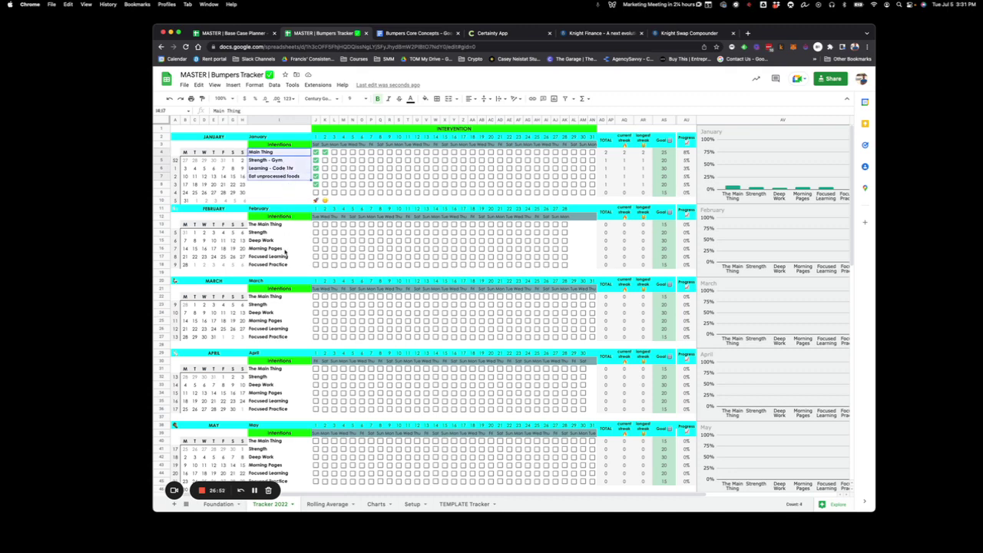
Step: Tick extra January days for Main Thing, Strength - Gym and Eat unprocessed foods
left_click(325, 160)
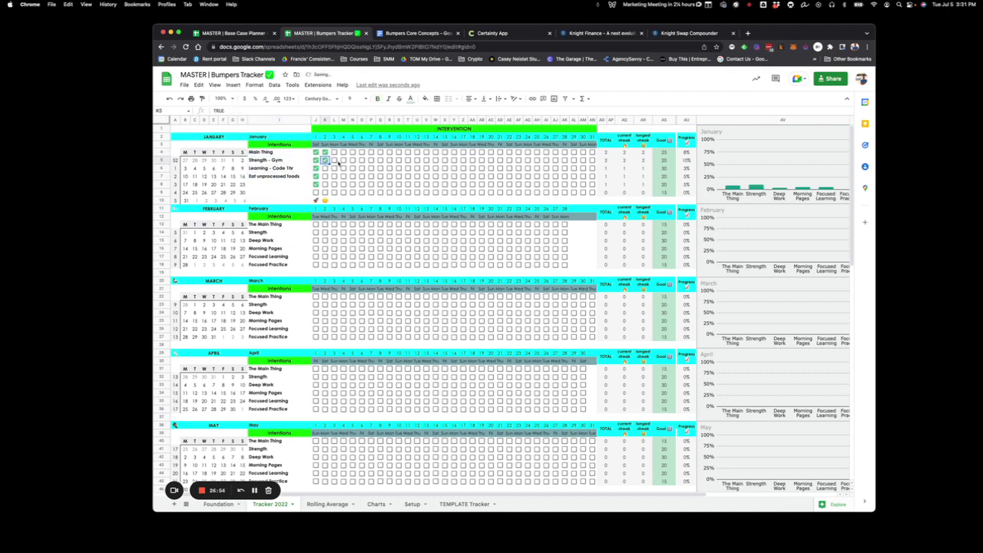
left_click(345, 159)
left_click(345, 160)
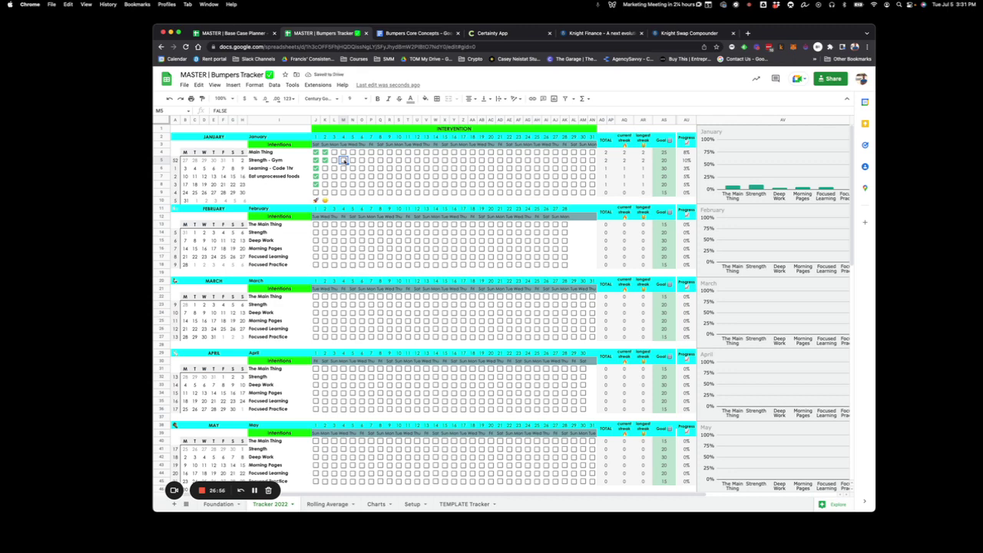
left_click(354, 159)
left_click(353, 176)
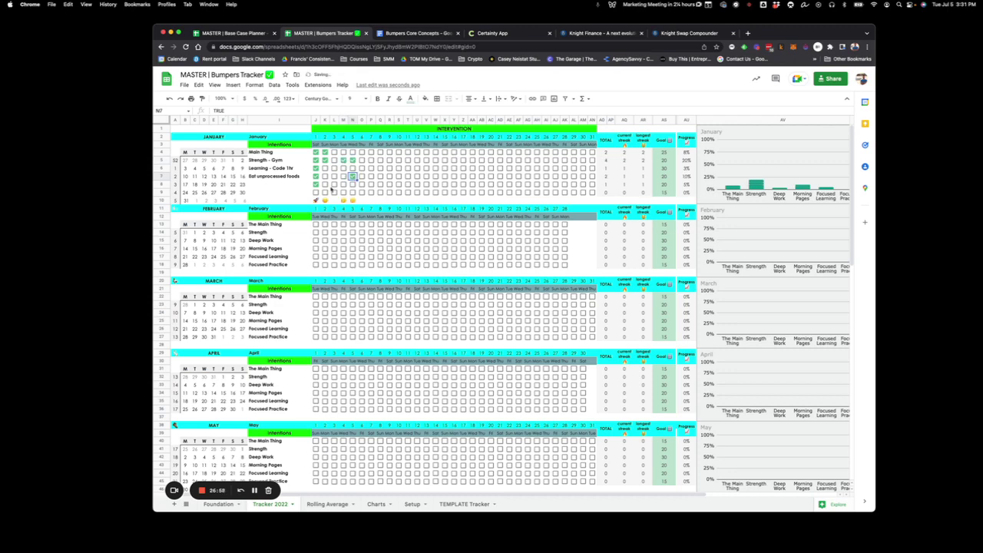
left_click(334, 184)
left_click(389, 152)
left_click(379, 152)
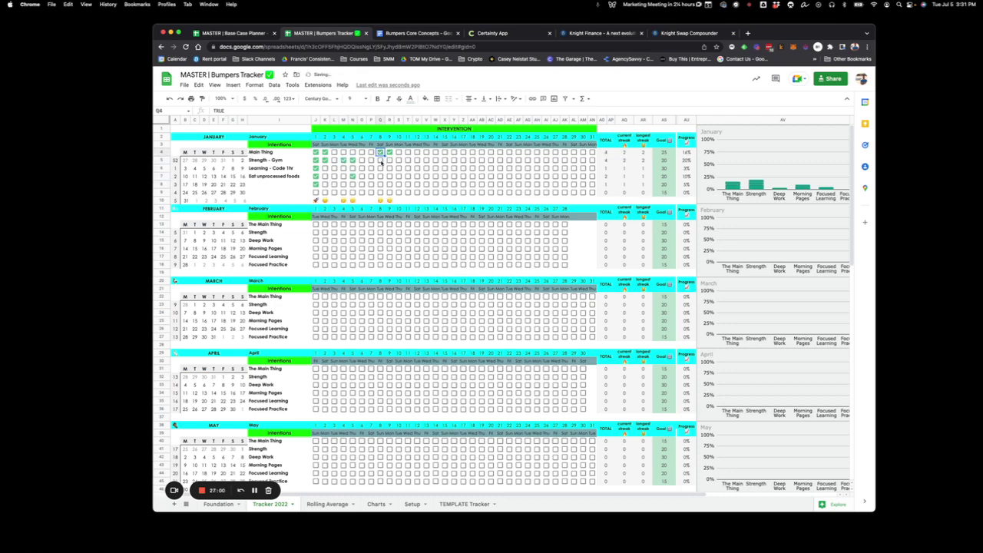
left_click(380, 160)
Step: Widen the Chrome window on both sides to reveal more tracker columns
left_click_drag(874, 195, 944, 195)
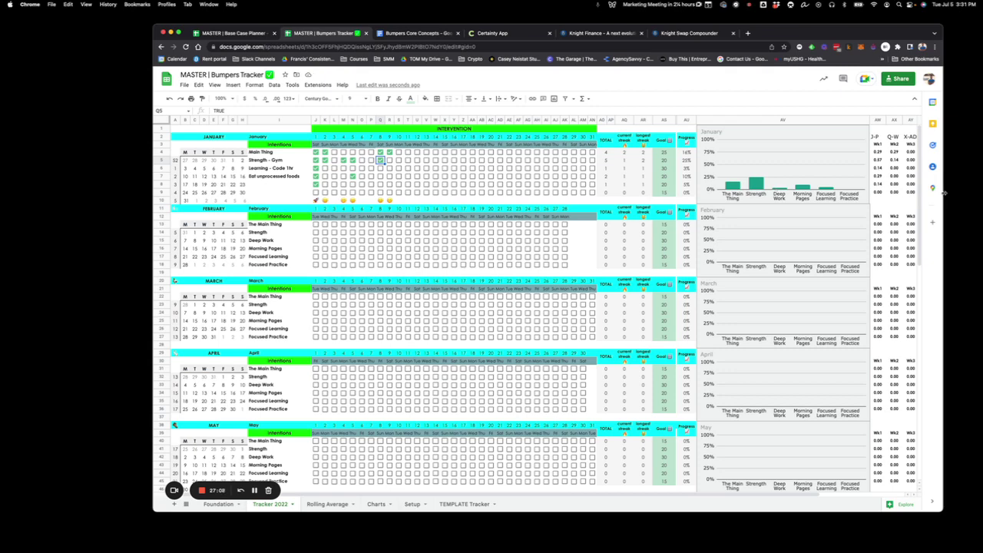
left_click_drag(945, 193, 974, 192)
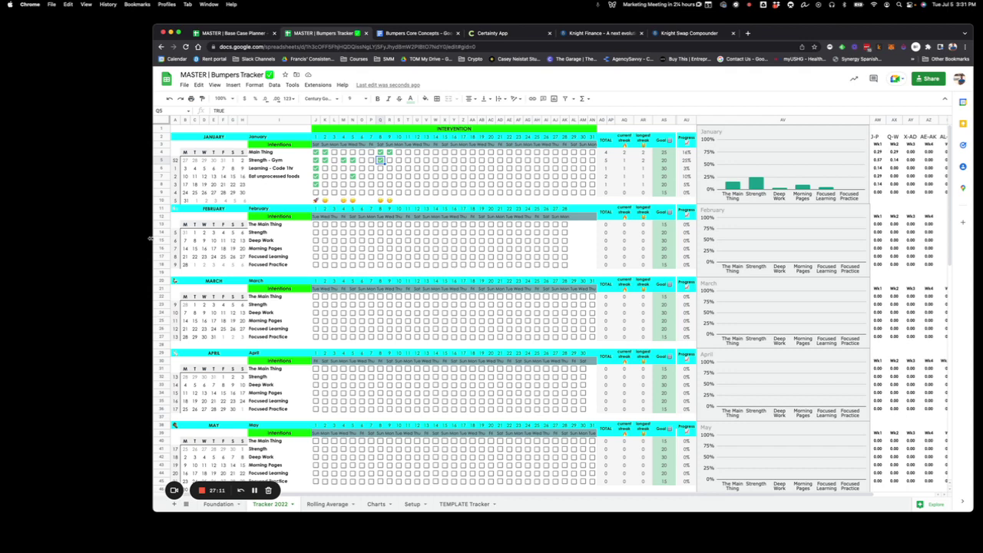
left_click_drag(153, 239, 57, 239)
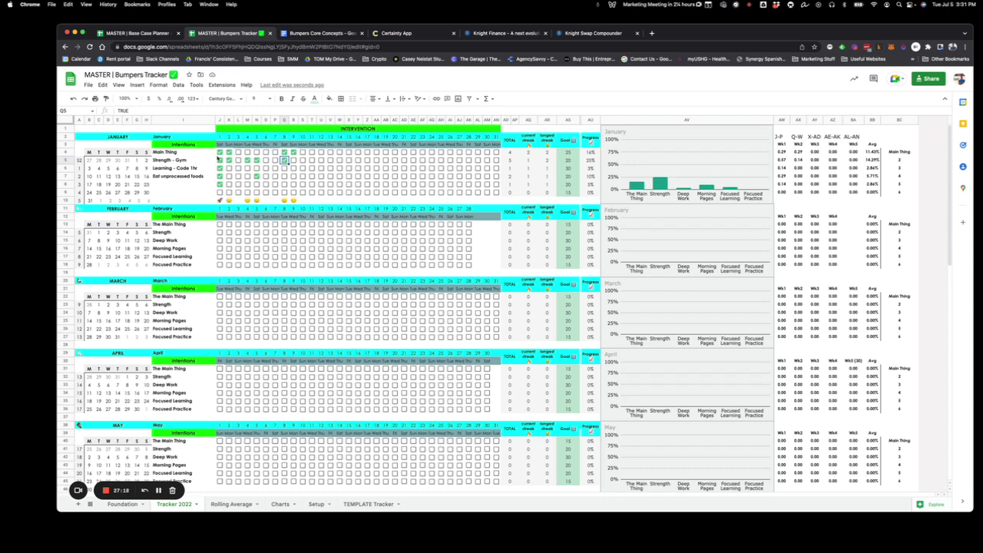
left_click(196, 163)
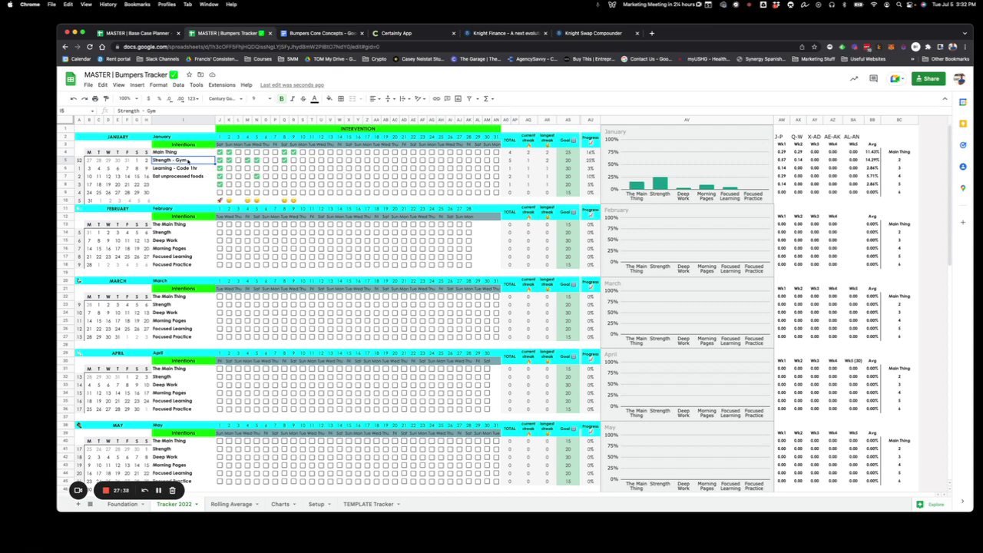
Step: Replace the Strength - Gym intention text with 'Fitness - Go for a walk'
double_click(183, 160)
double_click(182, 161)
key("BackSpace")
key("BackSpace")
key("BackSpace")
key("BackSpace")
key("BackSpace")
key("BackSpace")
key("BackSpace")
key("BackSpace")
key("BackSpace")
key("BackSpace")
key("BackSpace")
key("BackSpace")
type("Fitness - Go for")
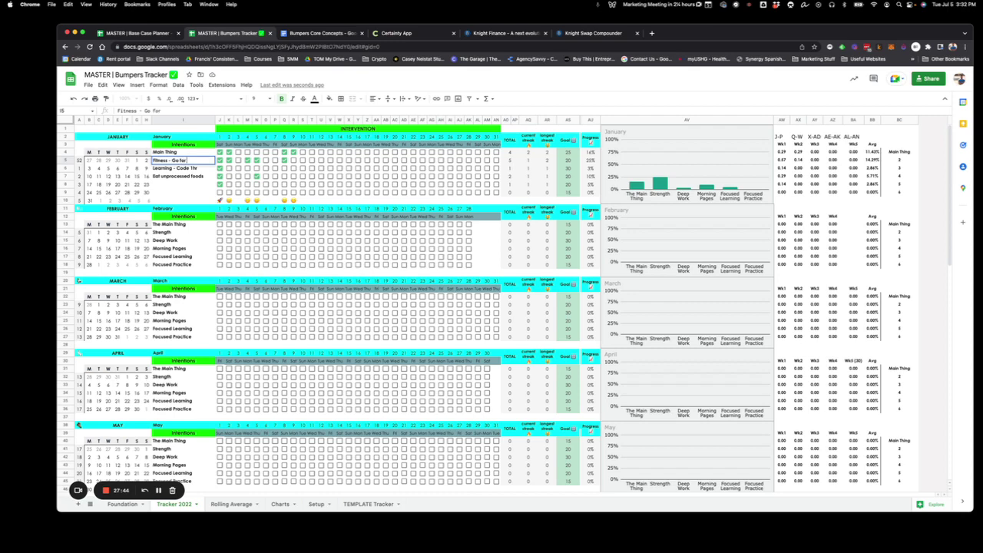
type(" a walk")
left_click(229, 152)
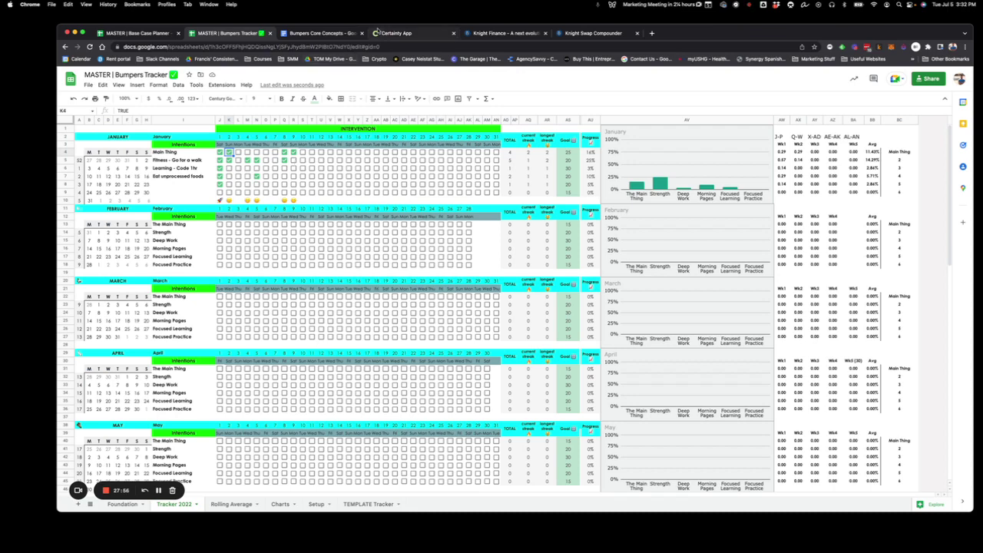
left_click(394, 34)
Step: Open Certainty App's Step 1: Closing the Gap, look at the Target Balance, then return to the tracker
left_click(626, 271)
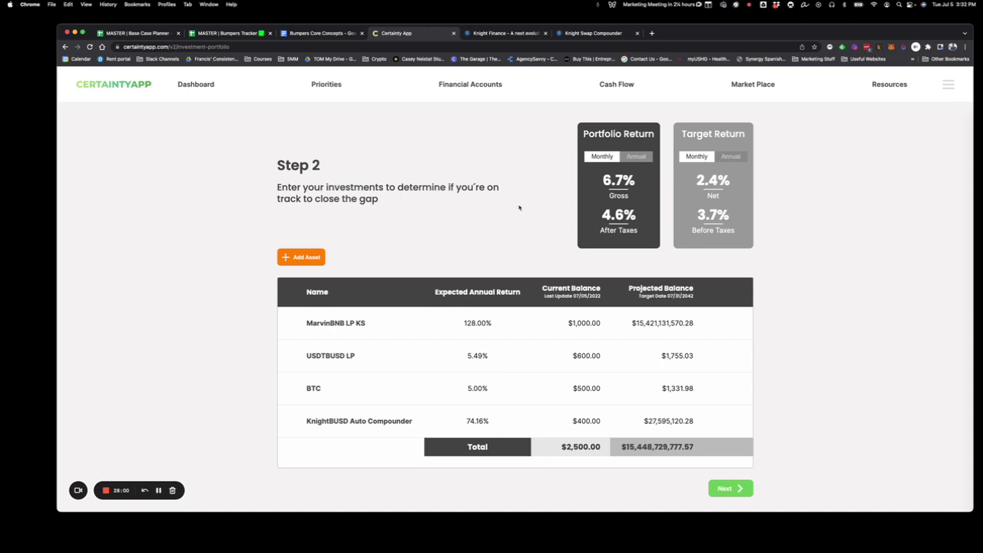
left_click(949, 85)
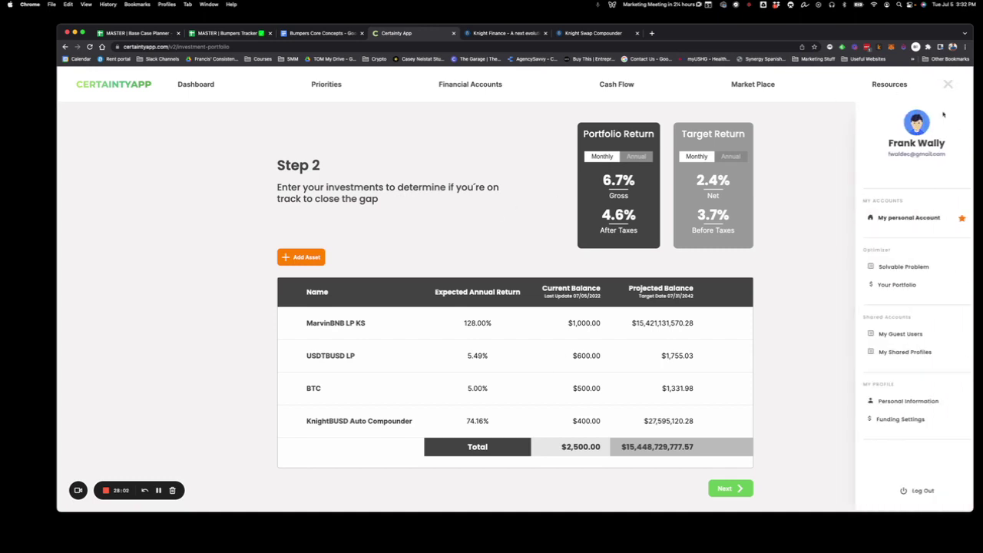
left_click(895, 267)
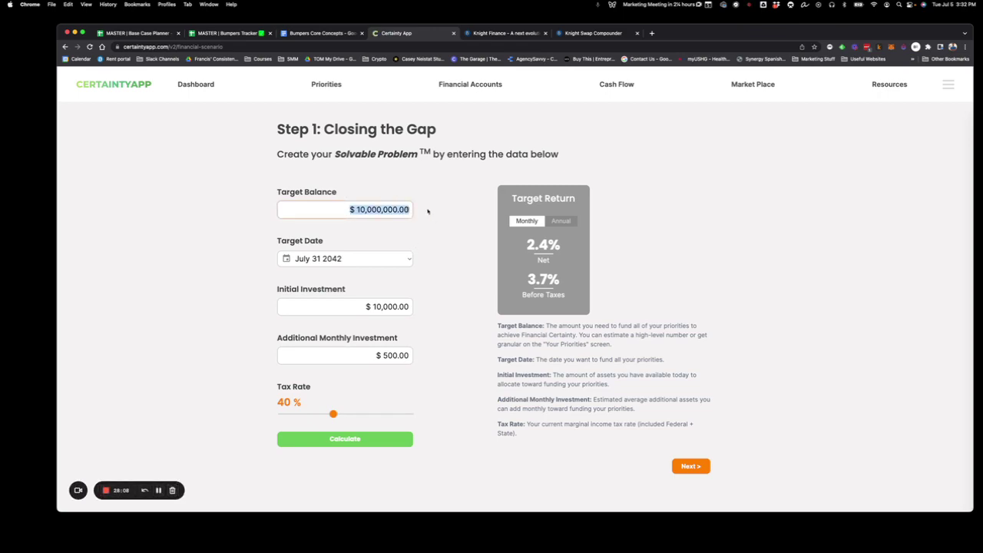
left_click(229, 33)
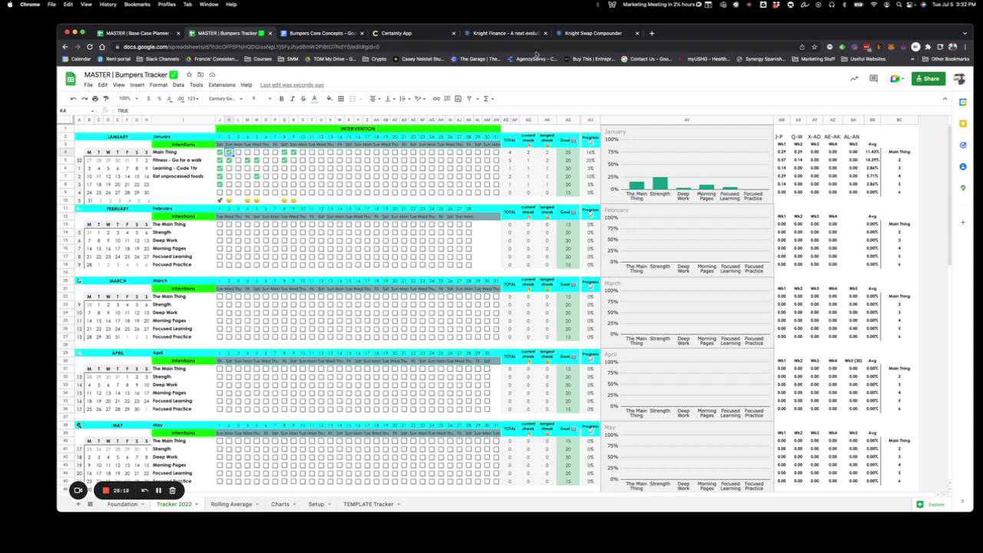
left_click(383, 36)
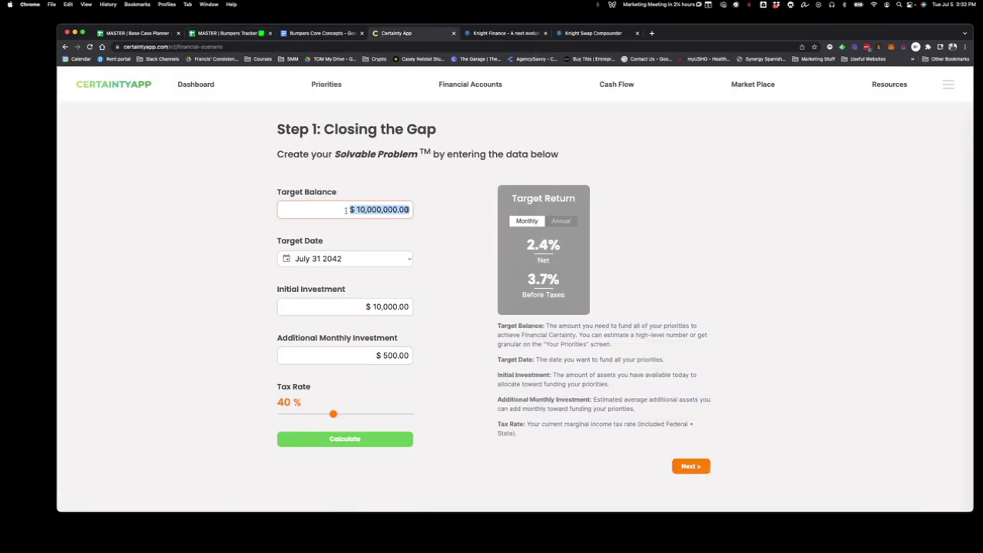
left_click_drag(347, 211, 449, 217)
left_click(448, 218)
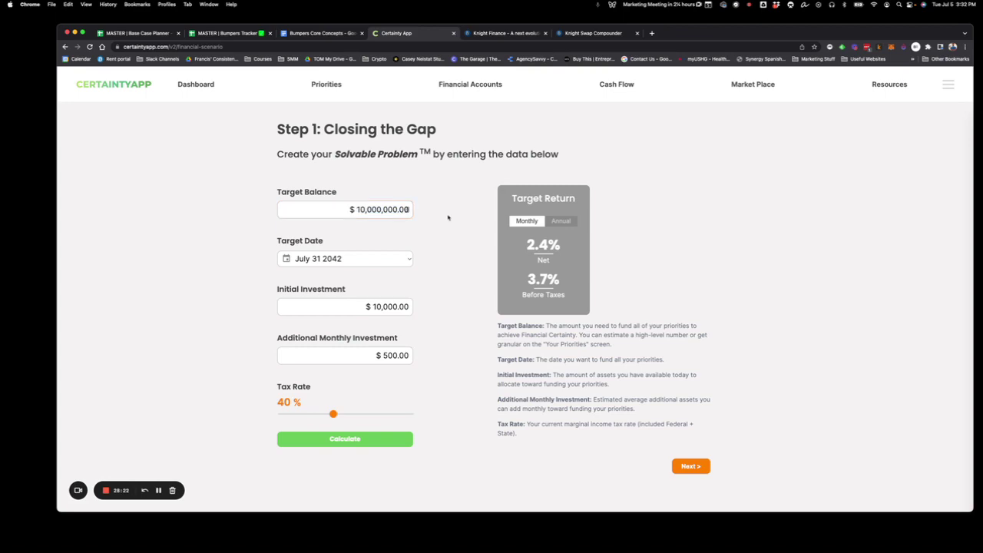
left_click(219, 34)
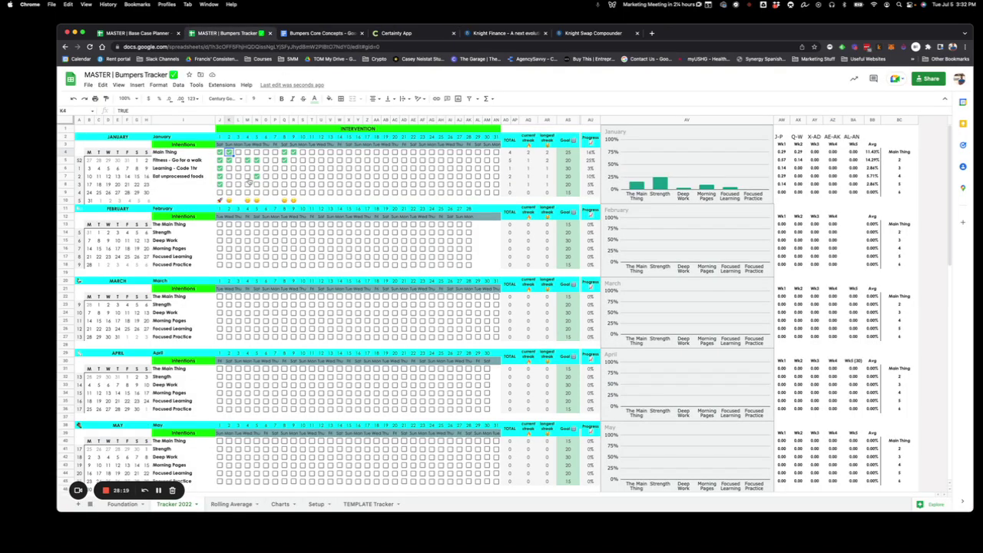
Step: Overwrite the second January intention in I5 with 'Eat at home'
left_click(191, 161)
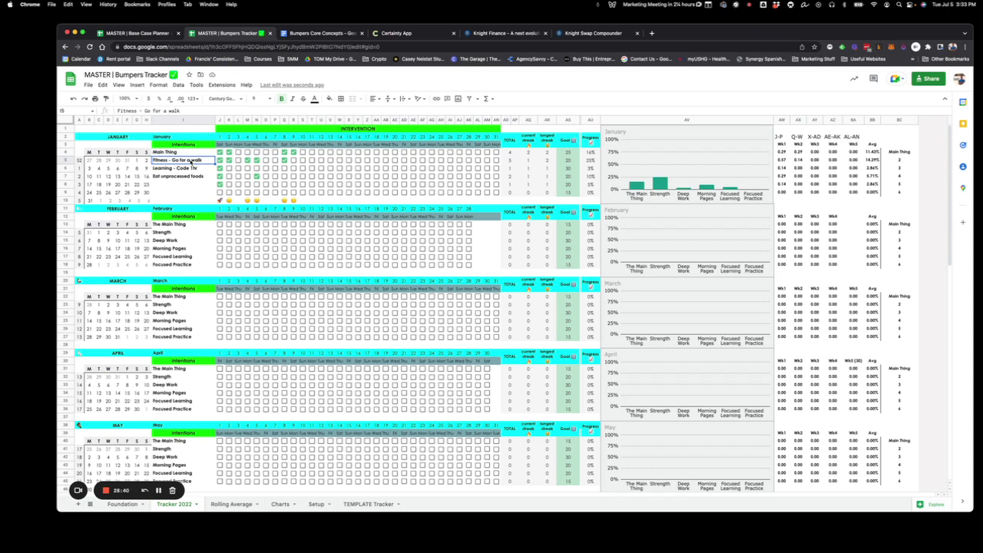
type("Cook at")
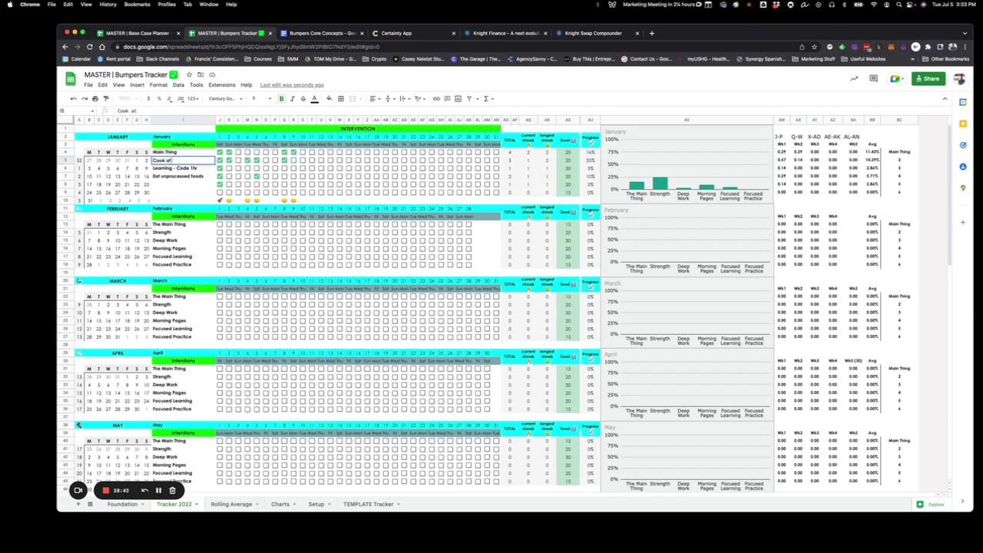
key("BackSpace")
key("BackSpace")
key("BackSpace")
key("BackSpace")
type("Eat u")
key("BackSpace")
type("at home")
key("Return")
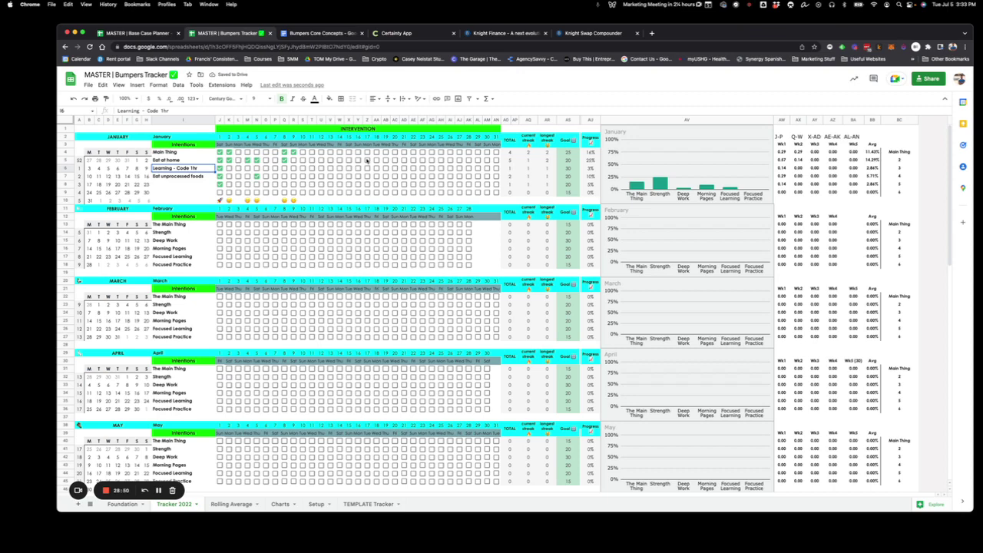
left_click(190, 161)
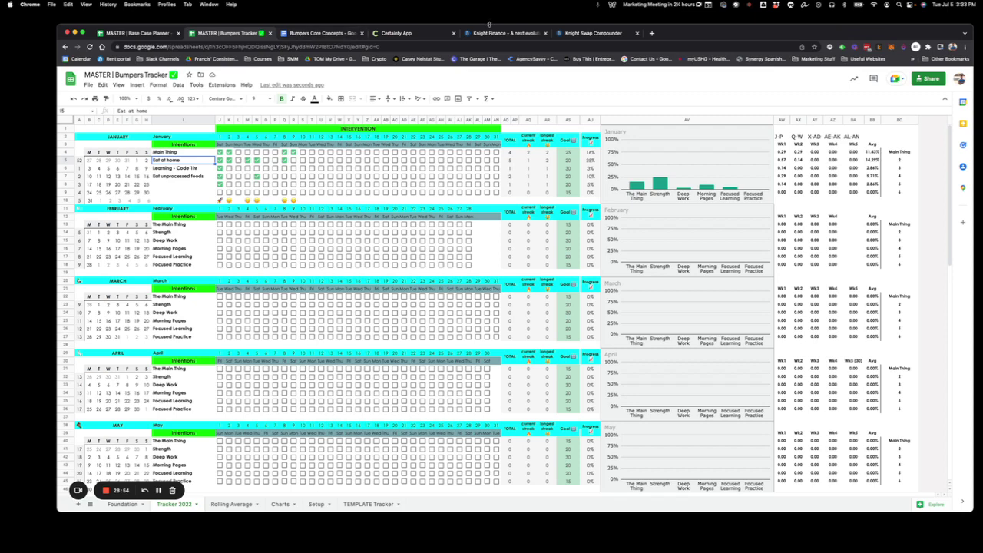
left_click(430, 34)
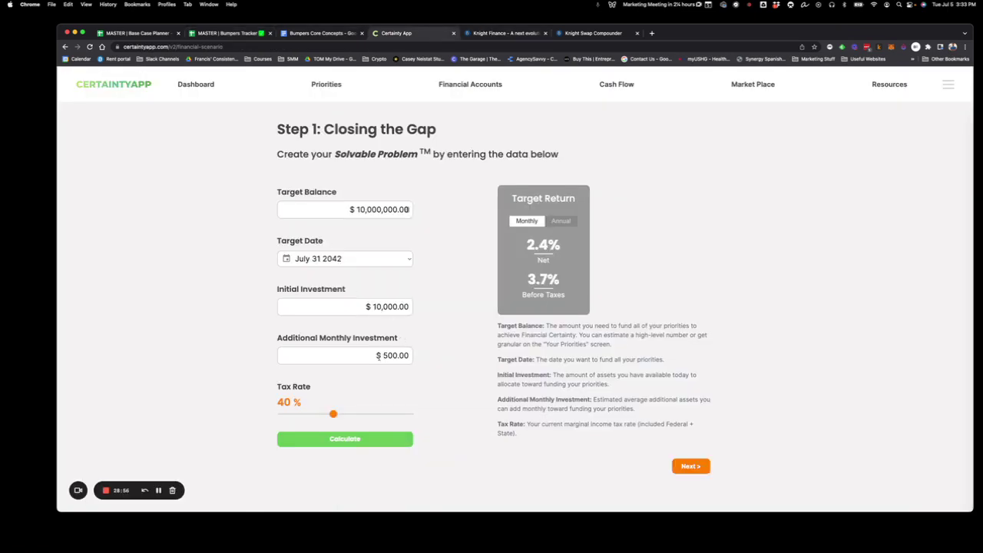
Step: Check Certainty App's Additional Monthly Investment field, then return to the Bumpers Tracker spreadsheet
left_click(380, 356)
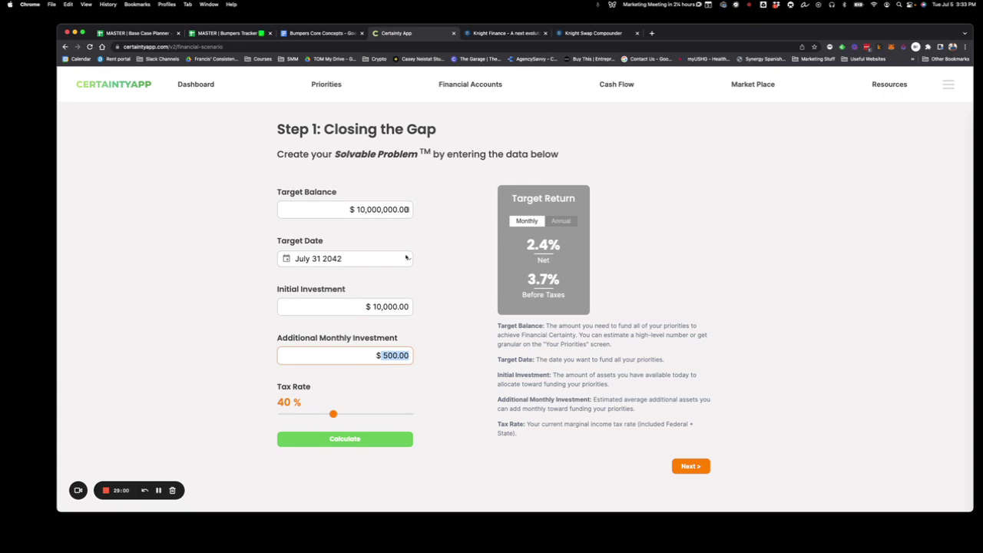
left_click(231, 33)
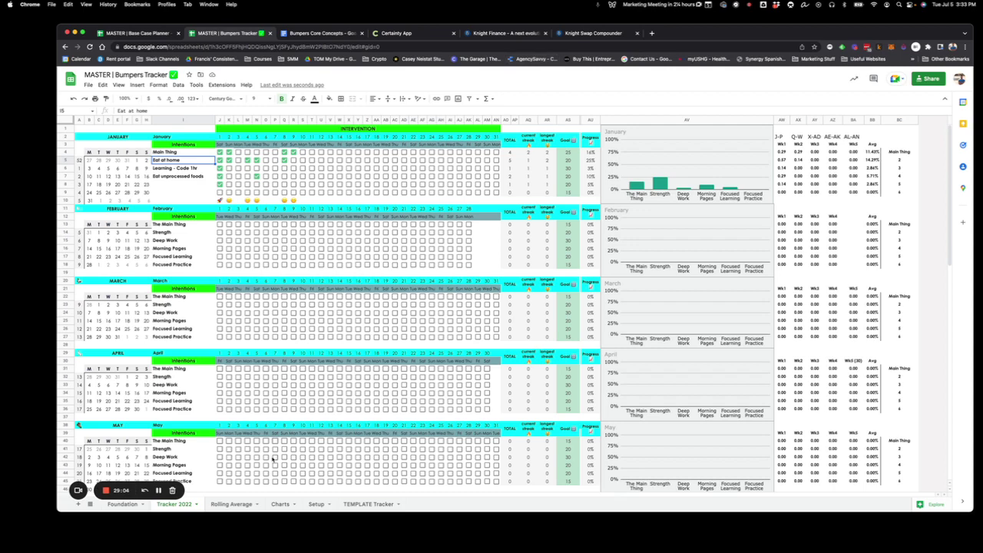
left_click(232, 506)
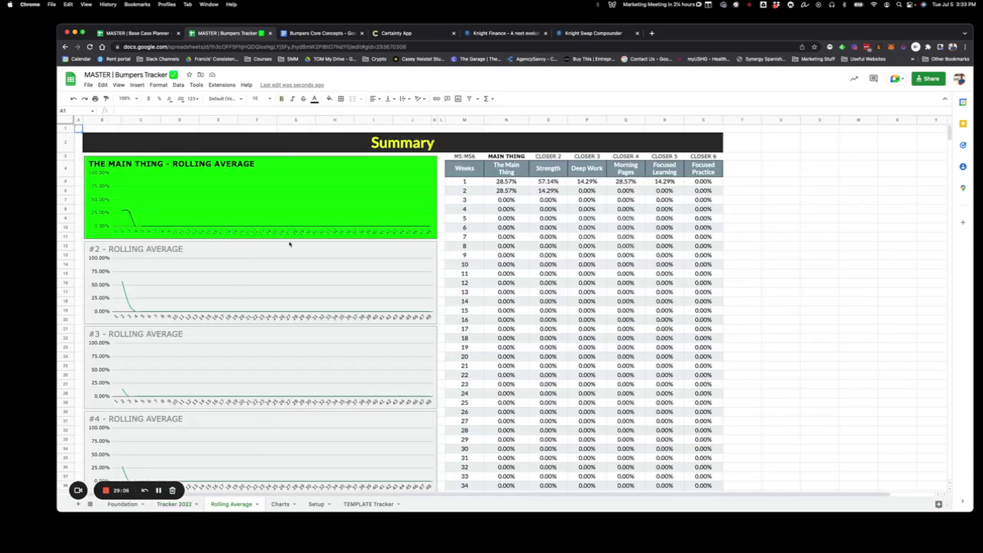
scroll(208, 331, "down", 3)
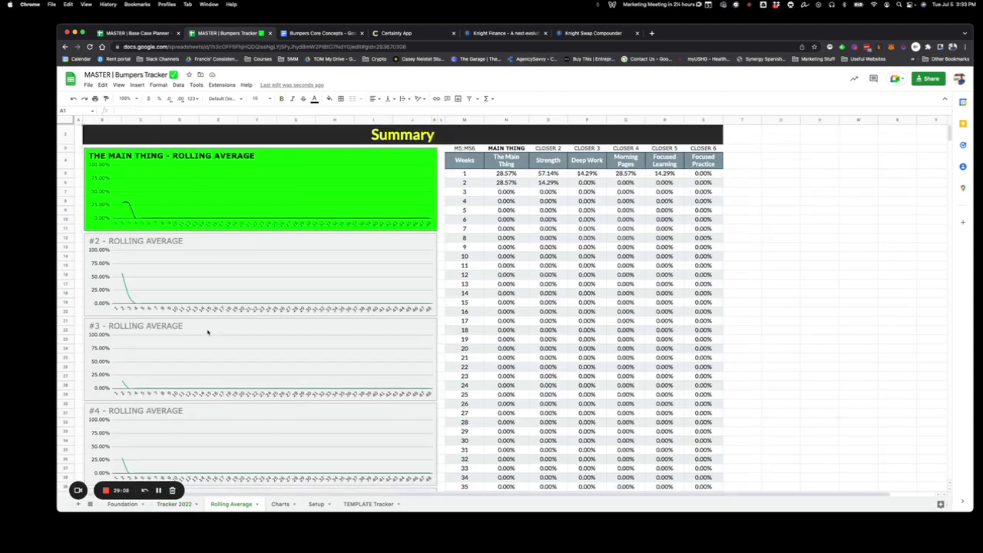
scroll(169, 332, "down", 10)
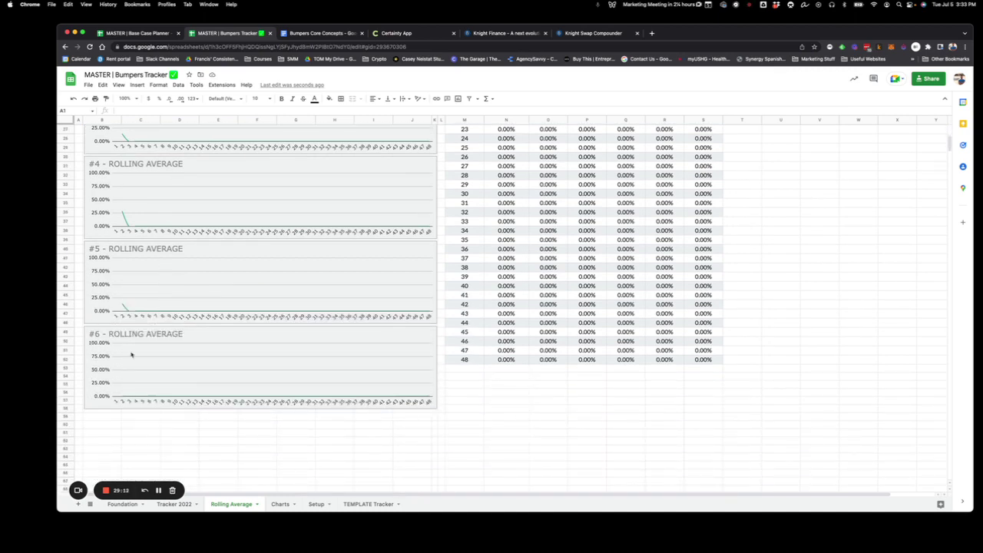
left_click(315, 504)
left_click_drag(201, 144, 204, 185)
left_click(203, 200)
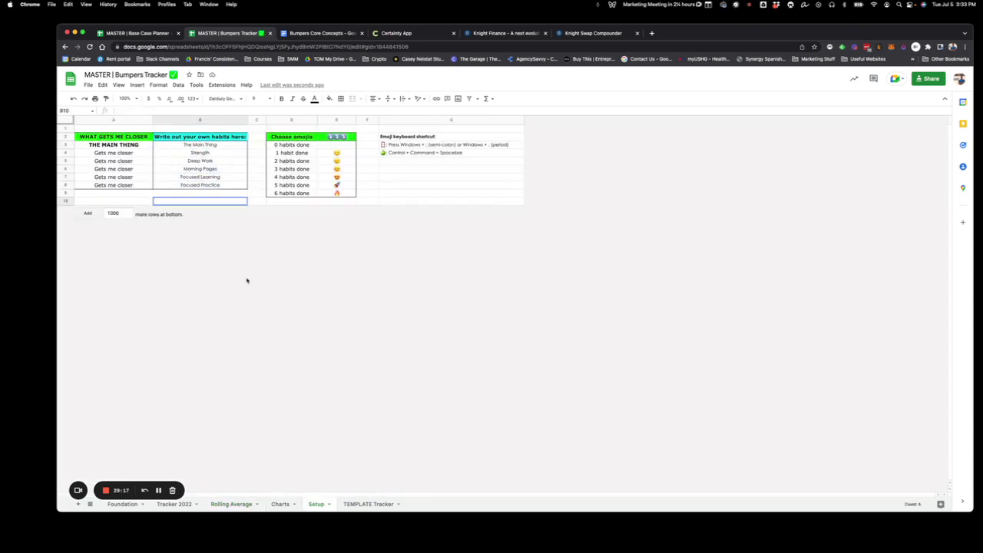
left_click(132, 508)
left_click(174, 504)
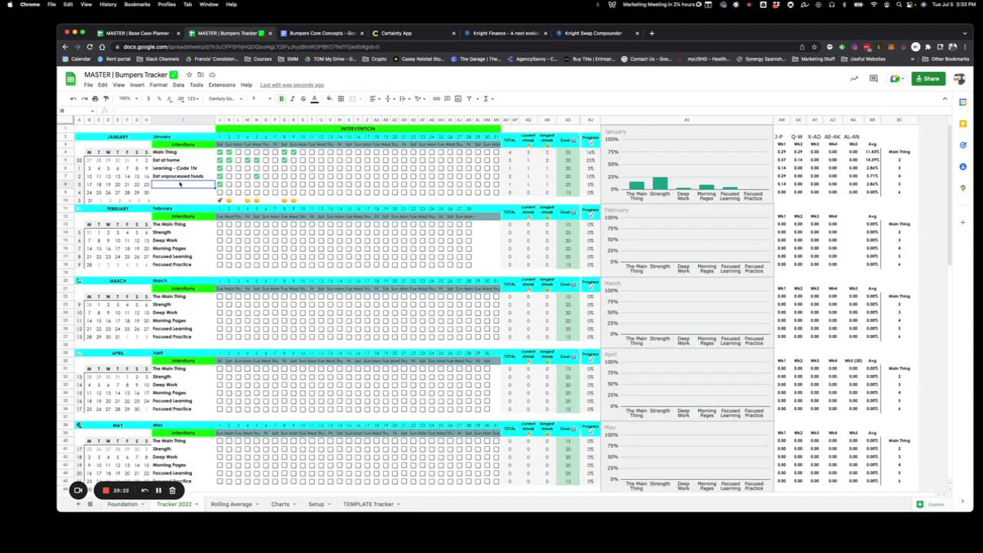
Step: Undo three edits so January's intentions revert to Main Thing and Strength - Gym
key("cmd+z")
key("cmd+z")
key("cmd+z")
key("cmd+z")
key("cmd+z")
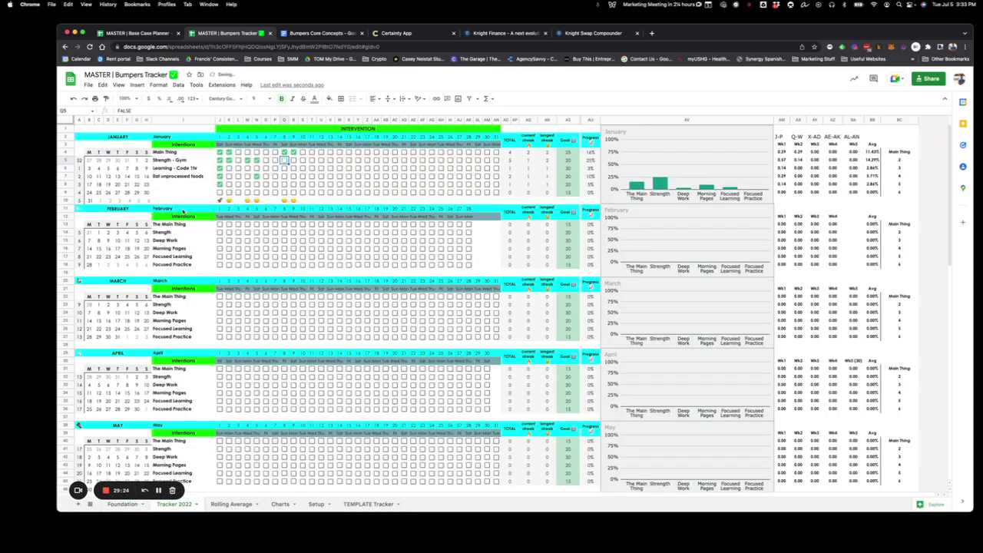
key("cmd+z")
key("cmd+z")
key("cmd+z")
key("cmd+z")
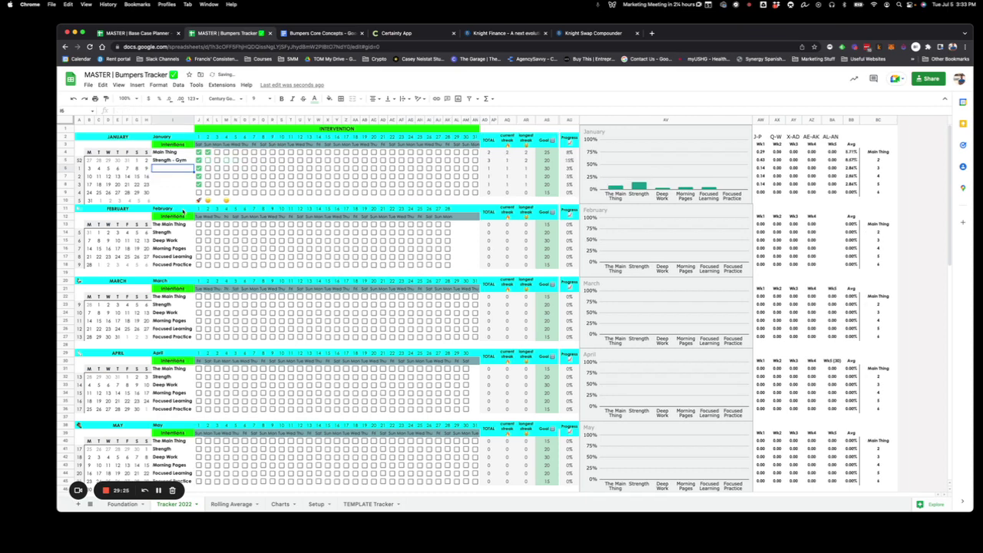
key("cmd+z")
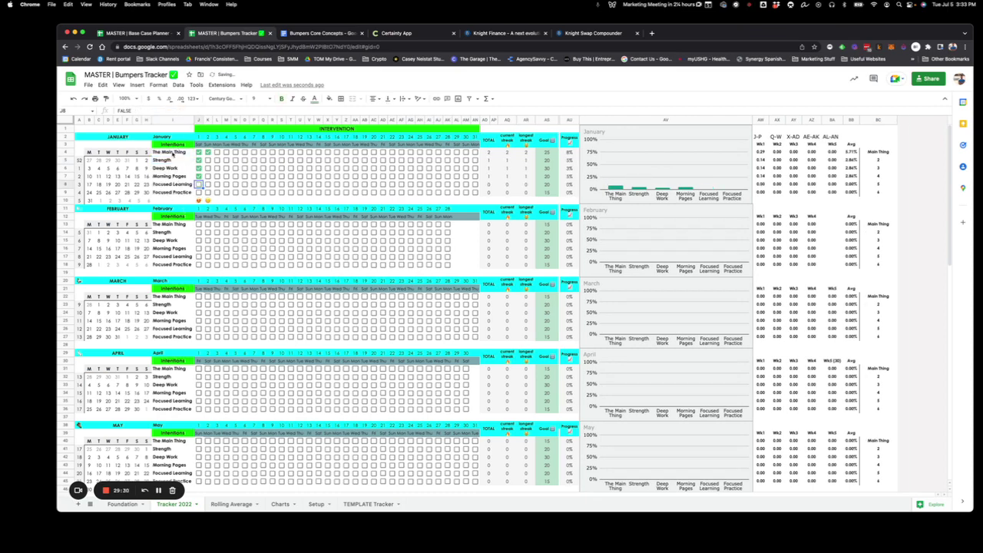
Step: Scroll through the Rolling Average summary, then view the quarterly habit charts on the Charts sheet
left_click(239, 505)
scroll(202, 284, "up", 2)
scroll(204, 235, "down", 2)
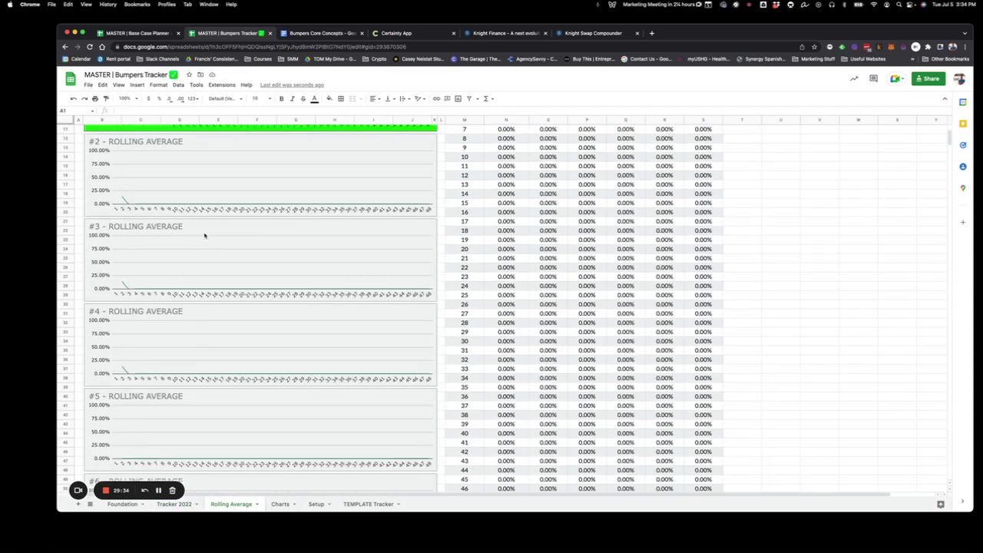
scroll(204, 235, "up", 3)
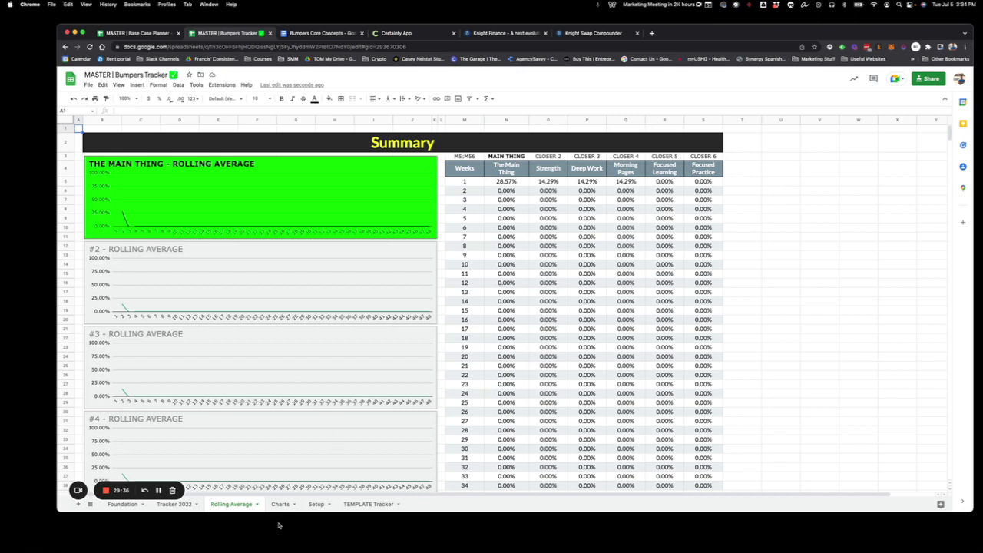
left_click(281, 504)
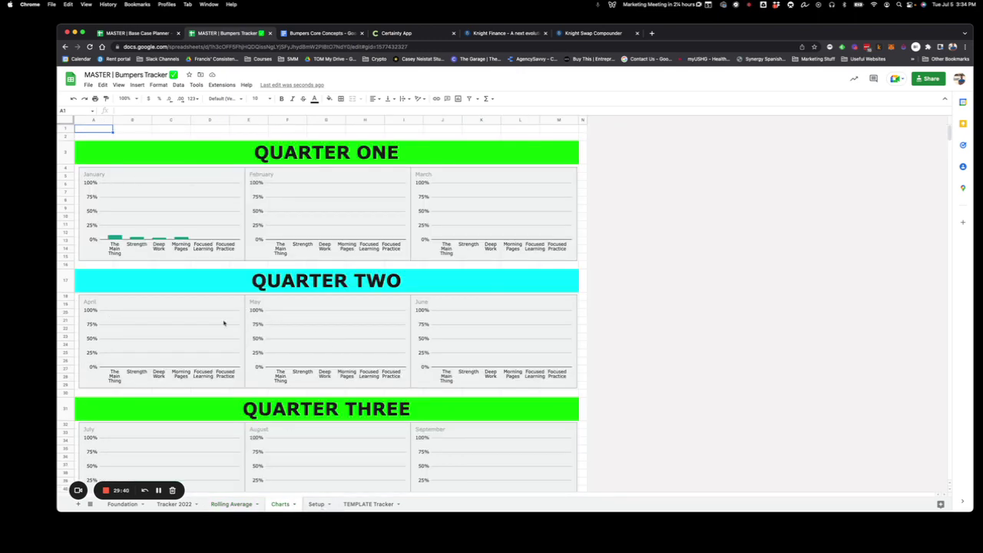
scroll(480, 334, "down", 2)
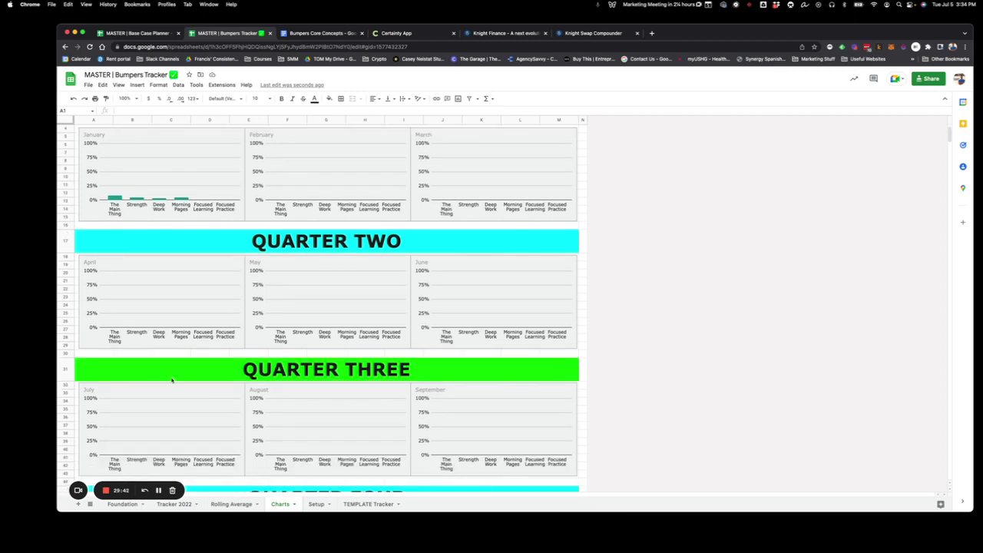
Step: On the Setup sheet, temporarily widen column C to inspect the emoji table, then return to Tracker 2022
left_click(316, 505)
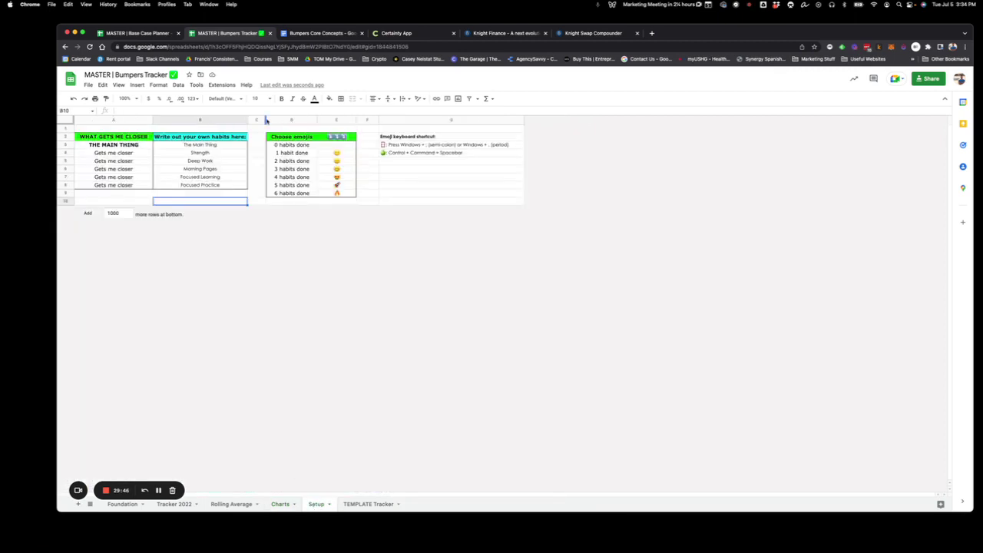
left_click_drag(266, 121, 349, 121)
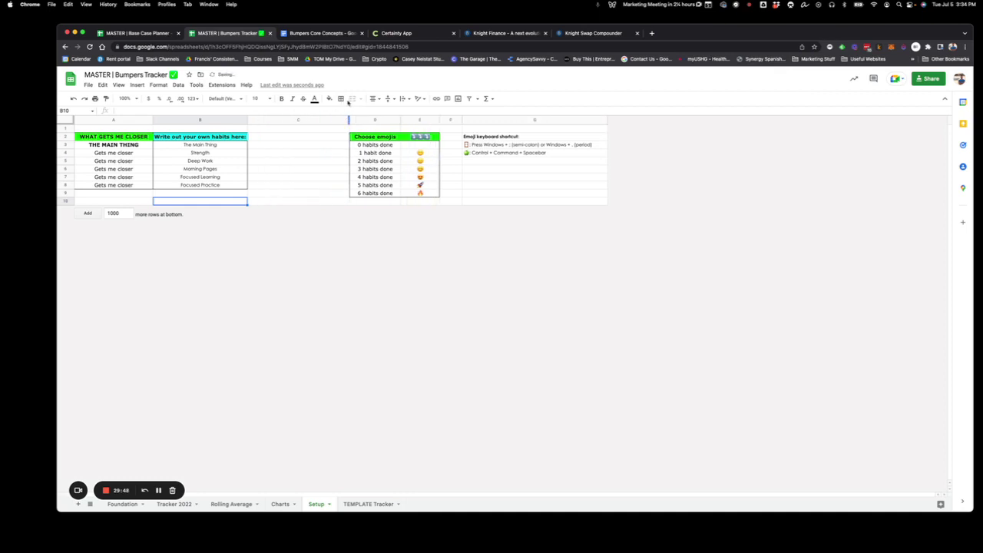
left_click(276, 138)
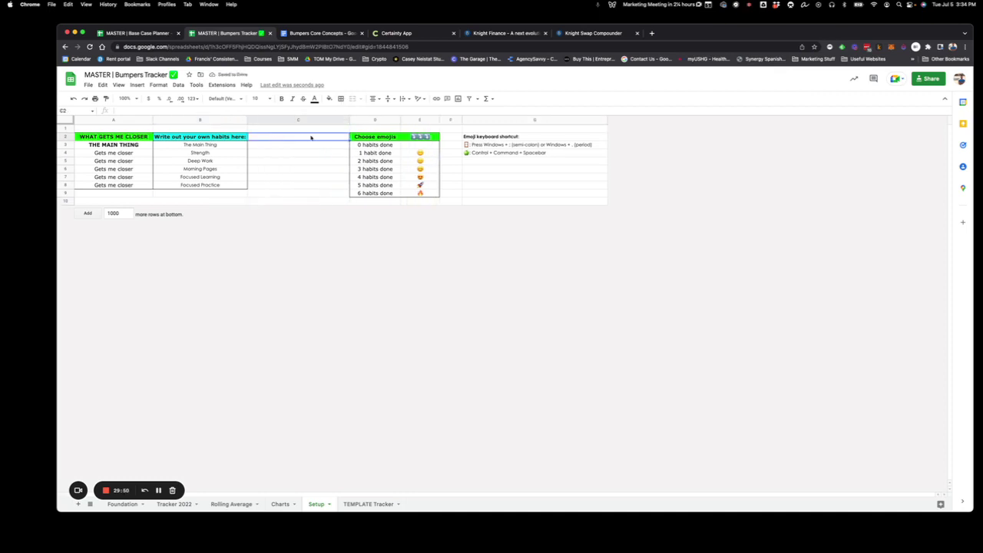
left_click_drag(352, 122, 278, 121)
left_click(370, 291)
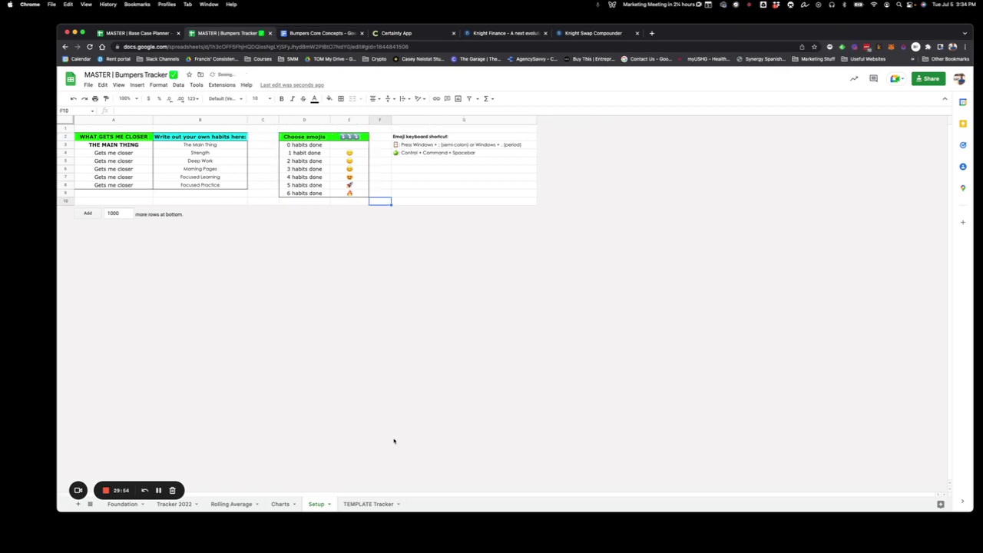
left_click(178, 505)
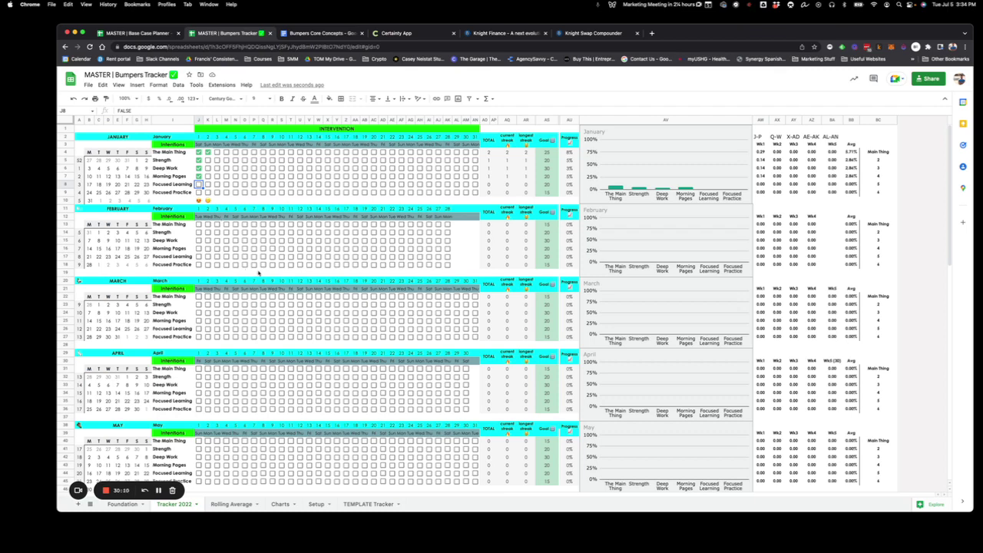
Step: Untick Morning Pages, Deep Work, Strength and Main Thing for January 1, plus Main Thing for January 2
left_click(199, 176)
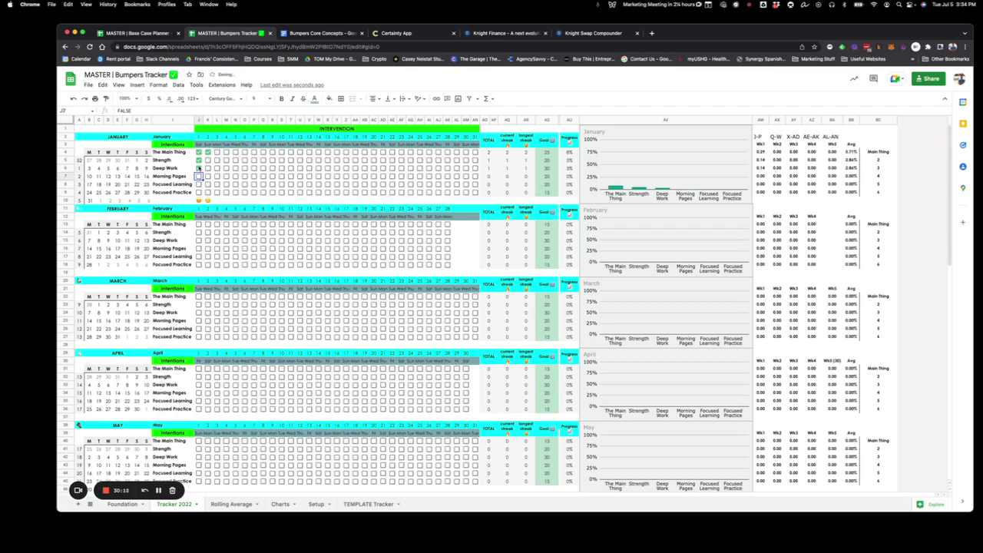
left_click(199, 167)
left_click(199, 160)
left_click(199, 152)
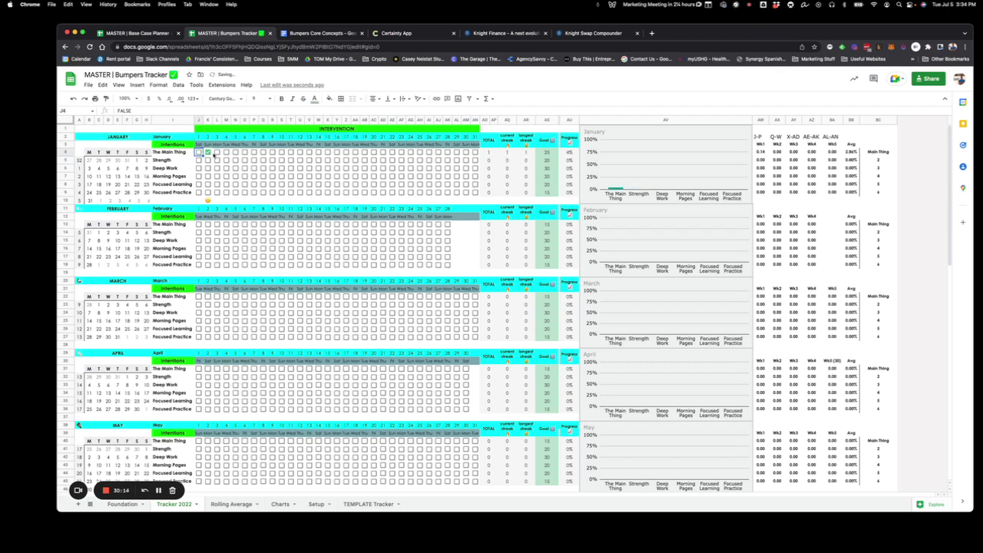
left_click(208, 153)
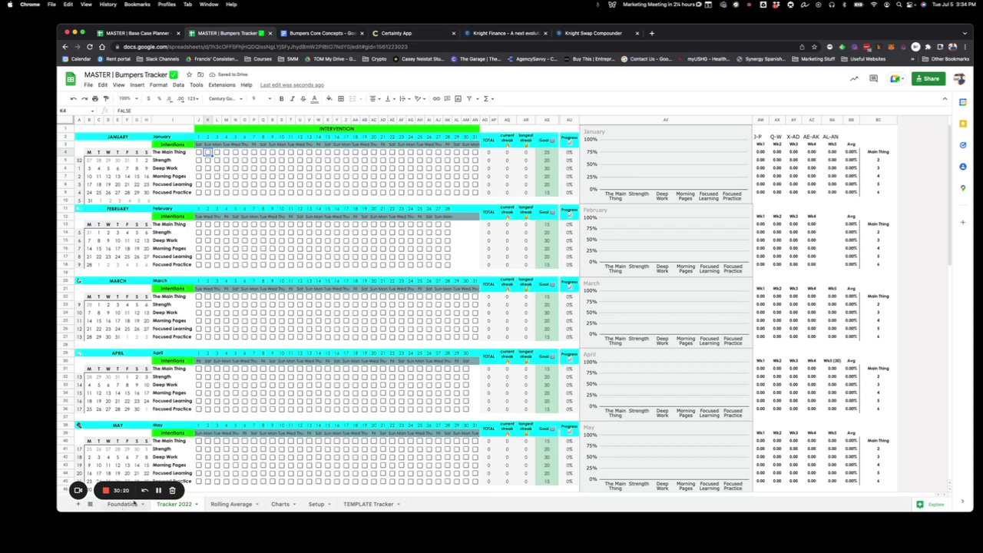
Step: View the Foundation sheet, then switch to Certainty App's Closing the Gap page
left_click(123, 505)
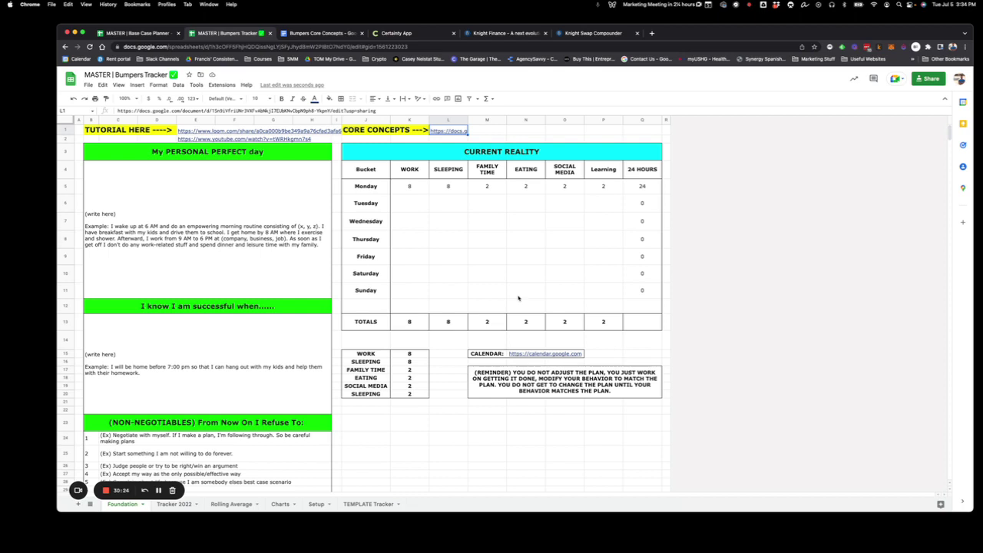
left_click(427, 33)
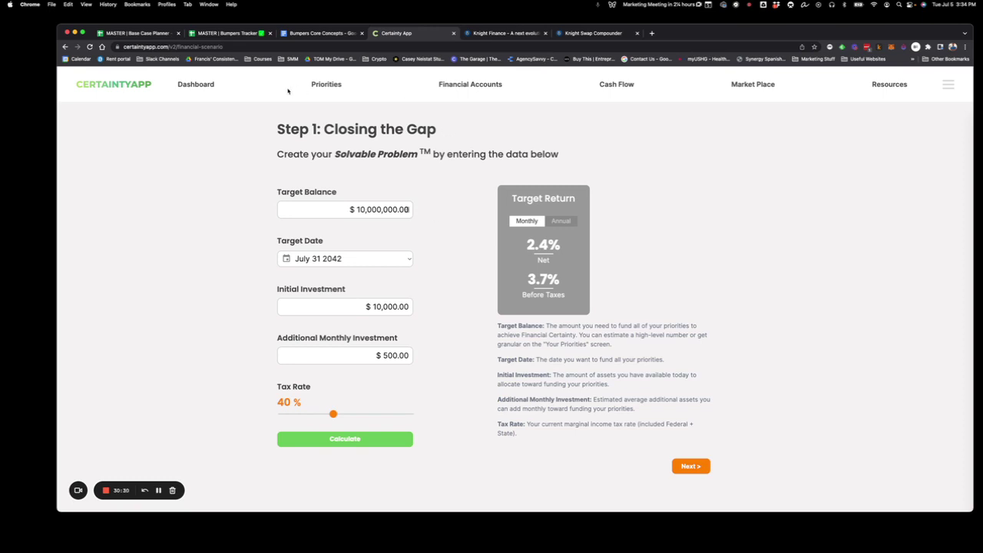
Step: Open Your Portfolio from the top-right menu, showing four assets totaling $2,500.00
left_click(948, 88)
left_click(907, 285)
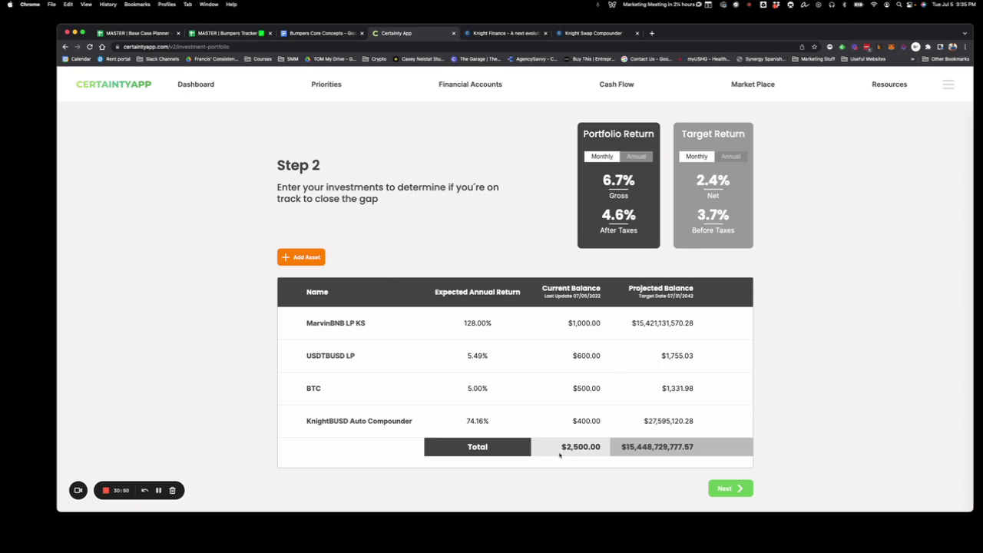
scroll(559, 455, "down", 1)
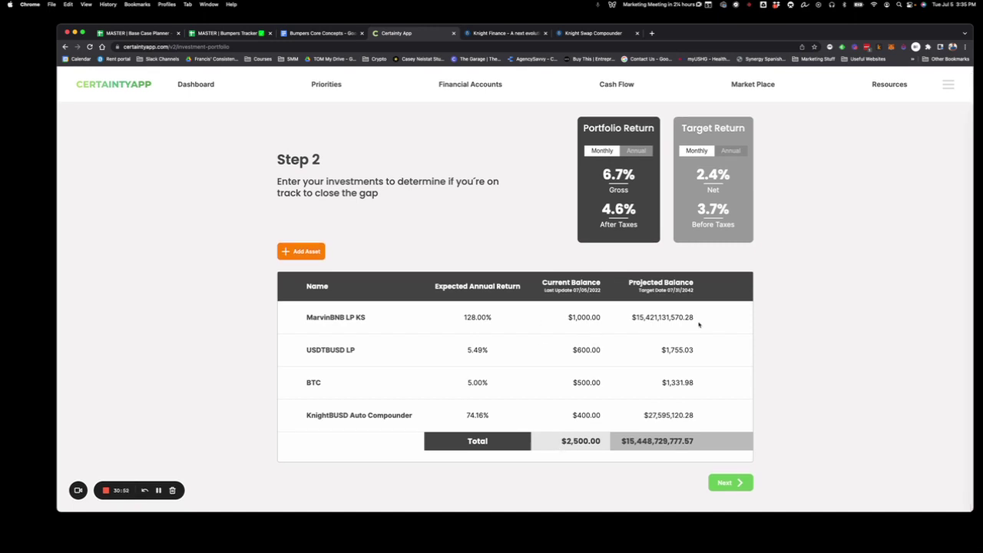
left_click_drag(699, 323, 610, 320)
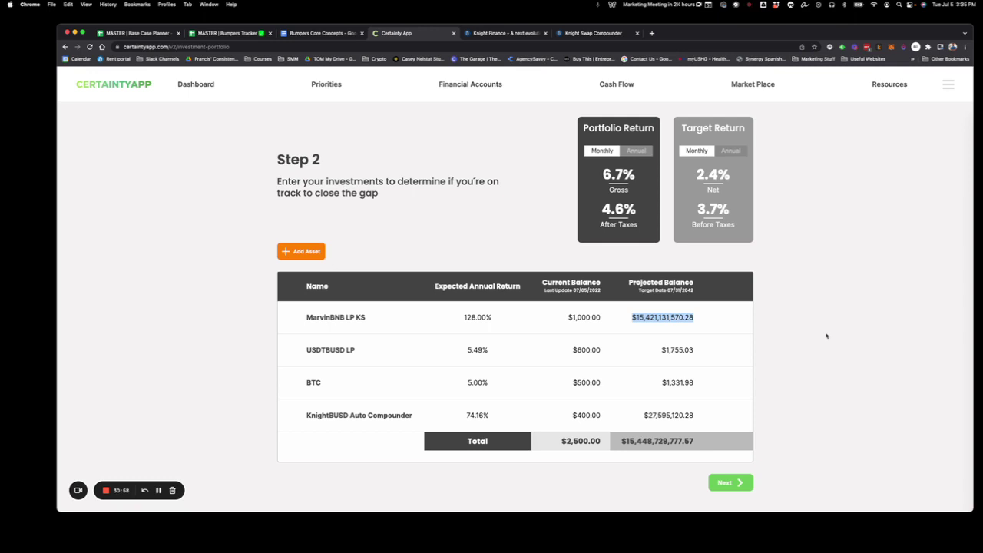
left_click(358, 136)
scroll(551, 285, "up", 1)
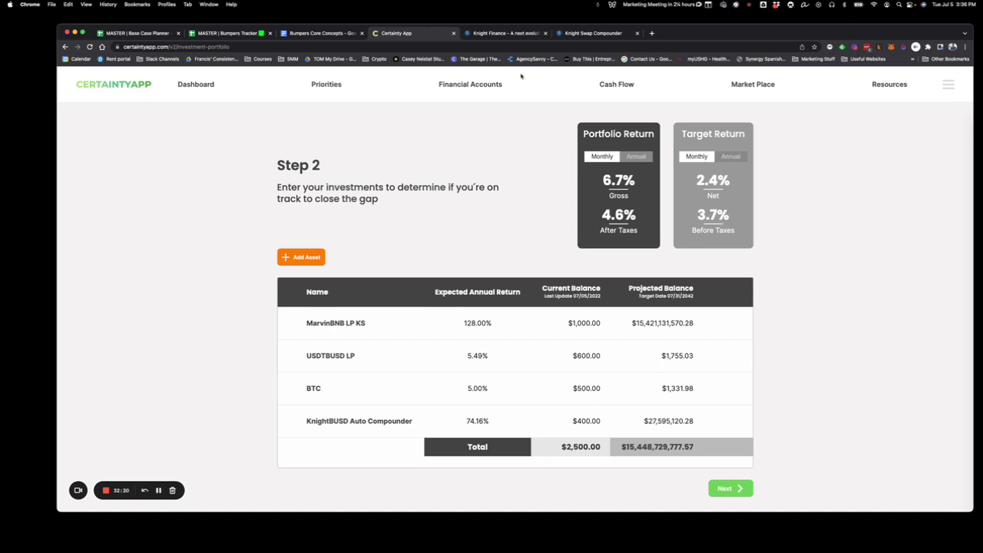
Step: Scroll through KnightSwap's Farms LP pools, such as MARVIN-BNB LP at 135.67% APR, and expand Knight Raids
left_click(495, 34)
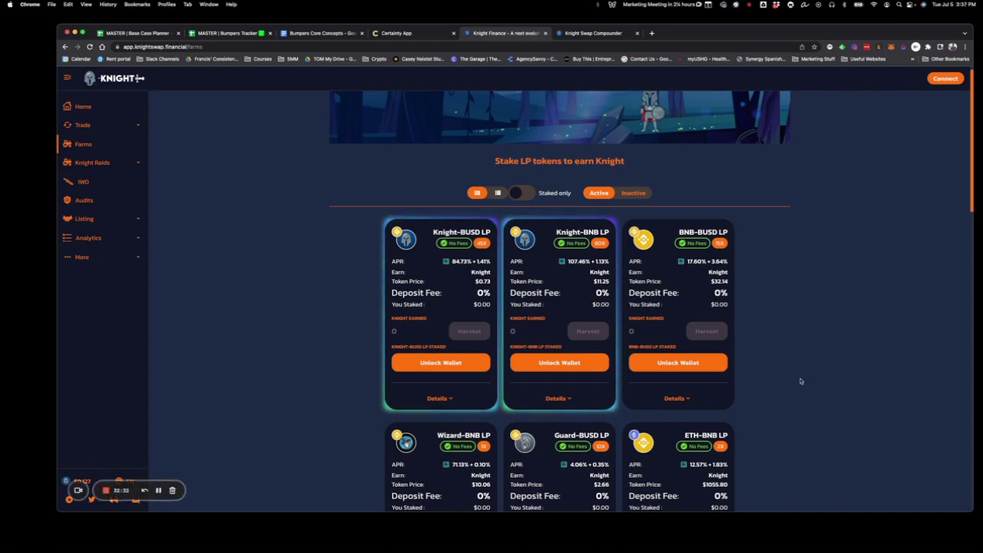
scroll(799, 380, "down", 5)
scroll(698, 419, "down", 10)
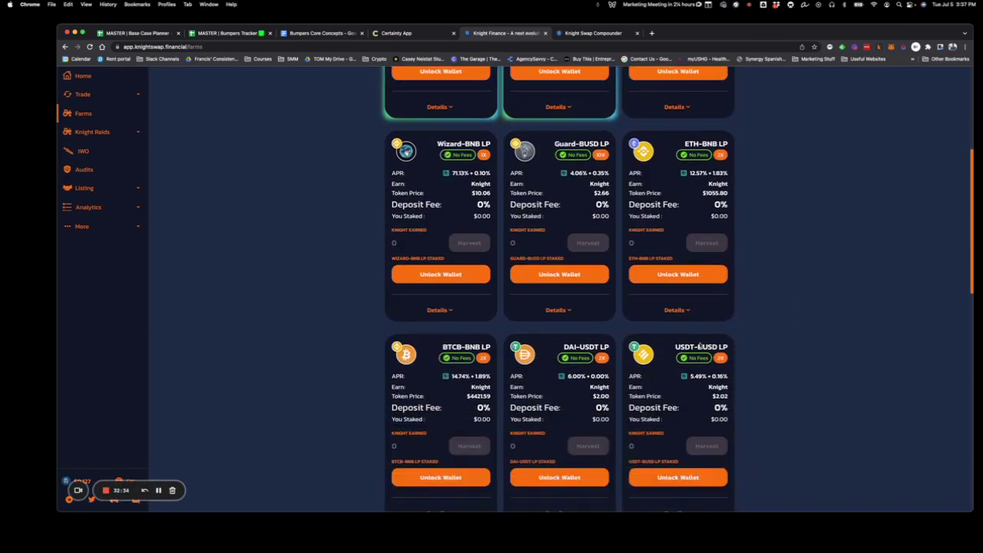
scroll(715, 412, "down", 5)
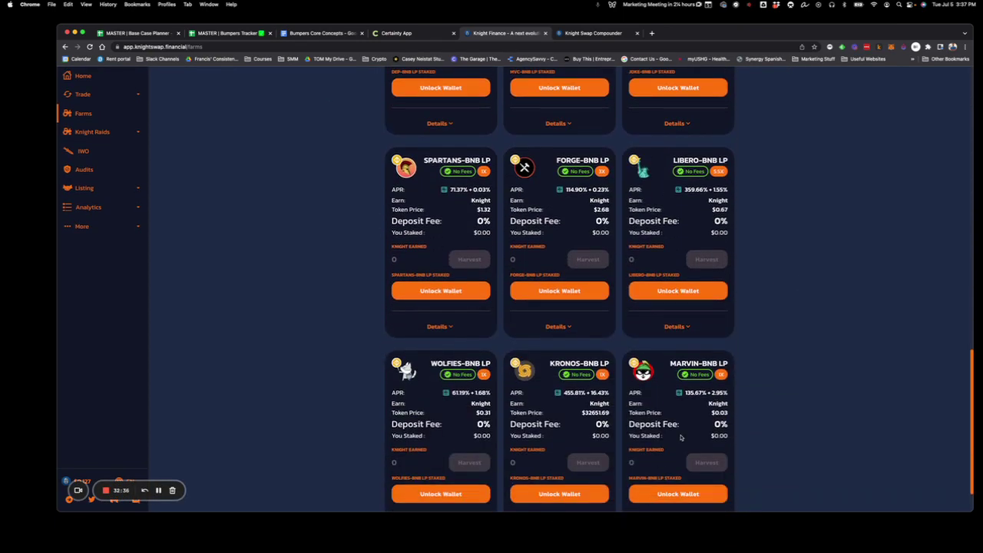
scroll(568, 422, "down", 2)
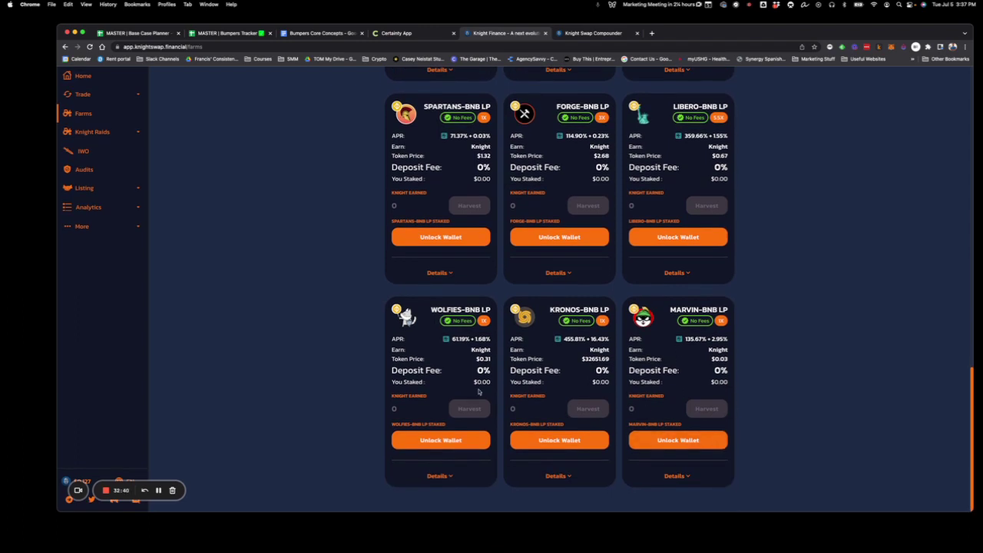
left_click(108, 134)
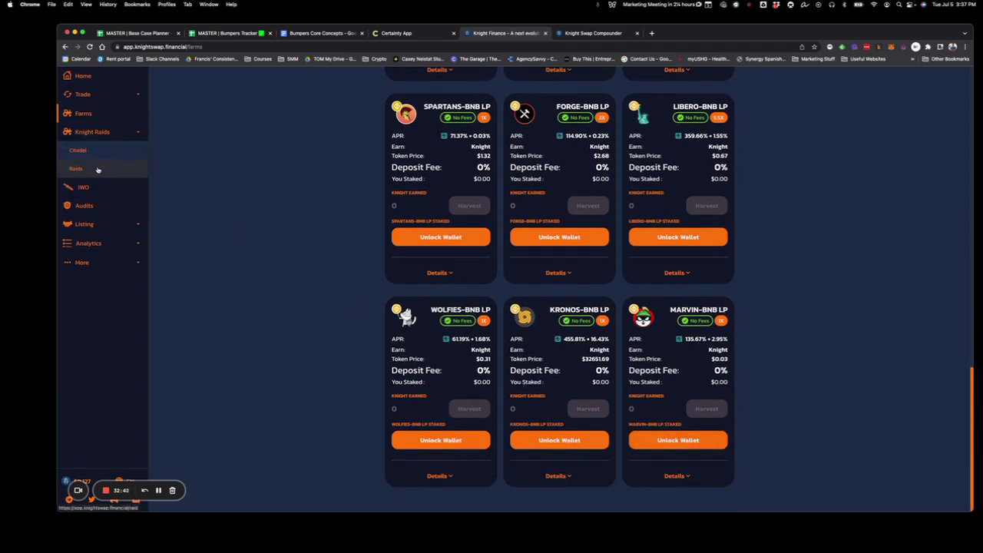
Step: Browse the Raids pools, such as KNIGHT at 58.25% and MVC at 89.69% APR, briefly revisiting Certainty App
left_click(98, 167)
scroll(372, 222, "down", 7)
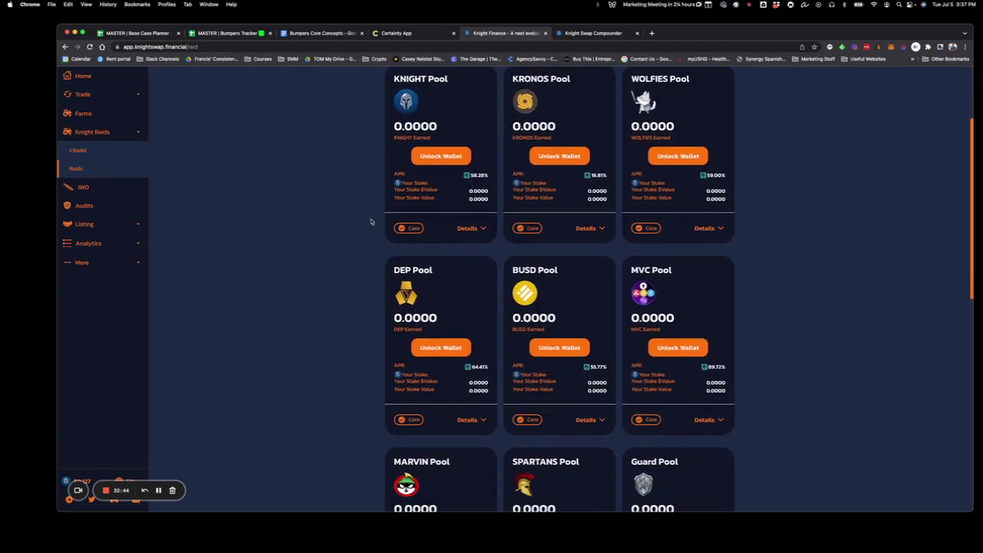
scroll(373, 222, "up", 2)
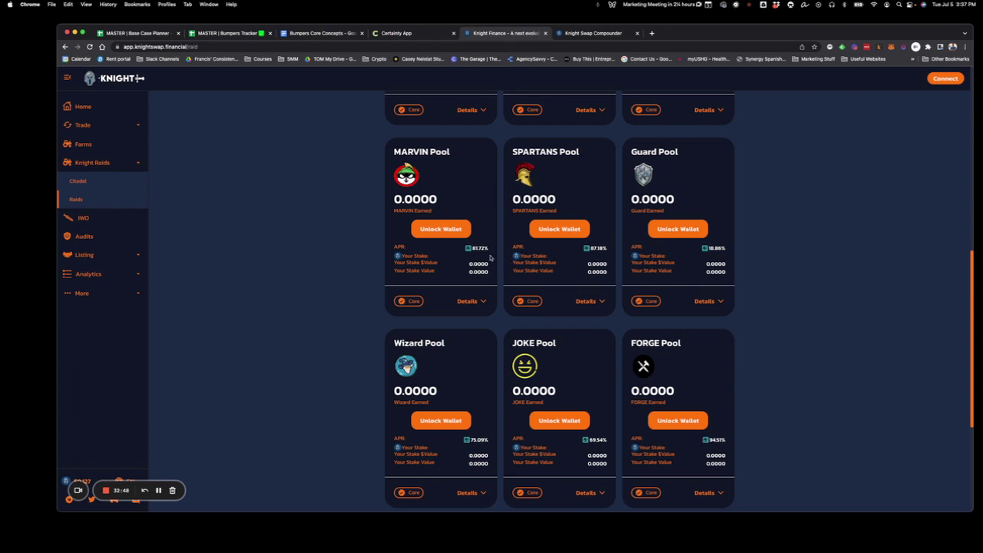
left_click_drag(470, 250, 489, 250)
left_click(496, 252)
scroll(294, 242, "up", 8)
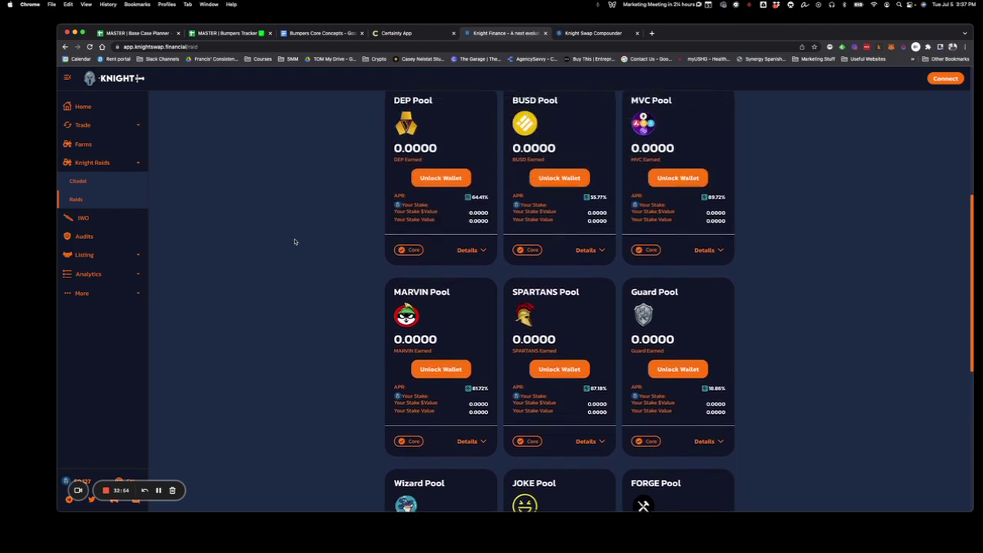
scroll(355, 272, "up", 2)
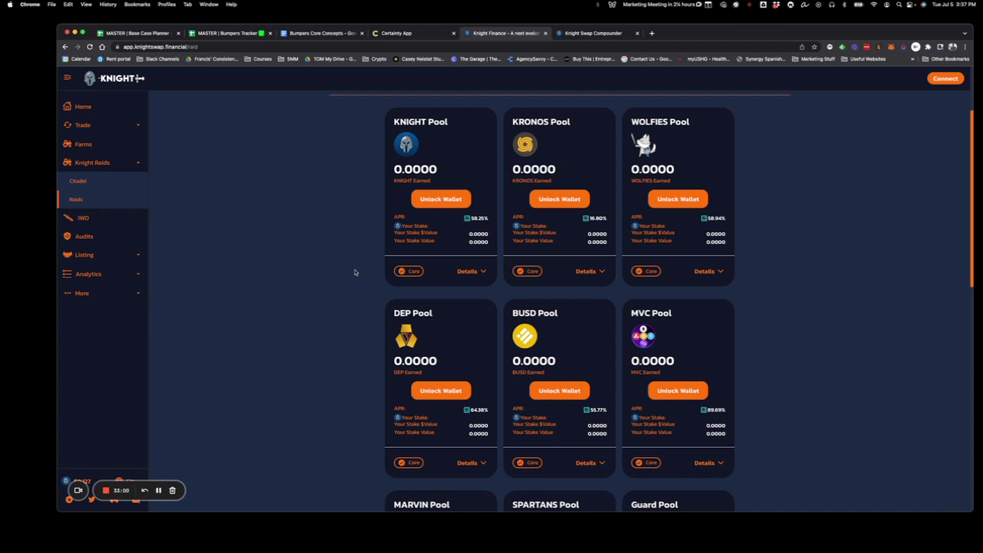
left_click(391, 33)
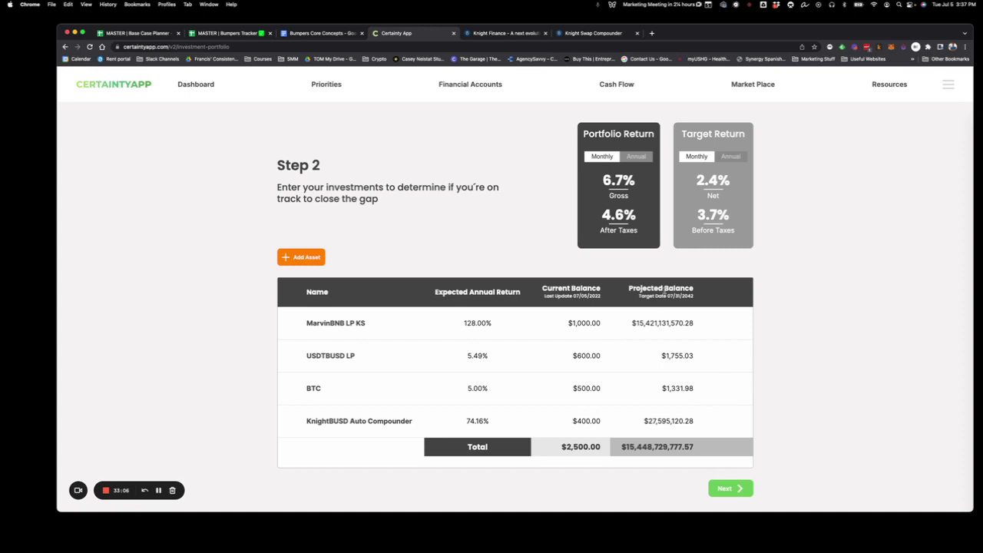
left_click(507, 33)
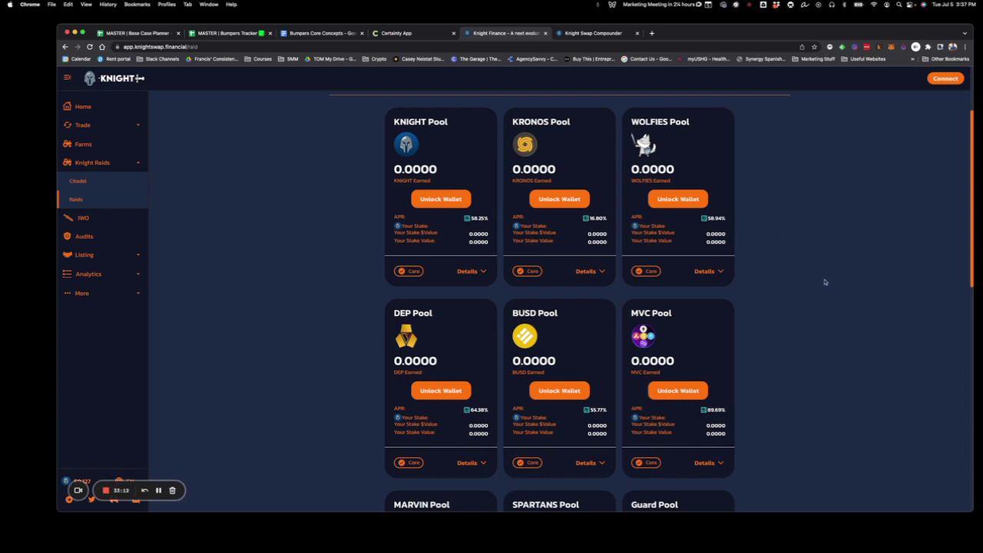
scroll(825, 282, "down", 5)
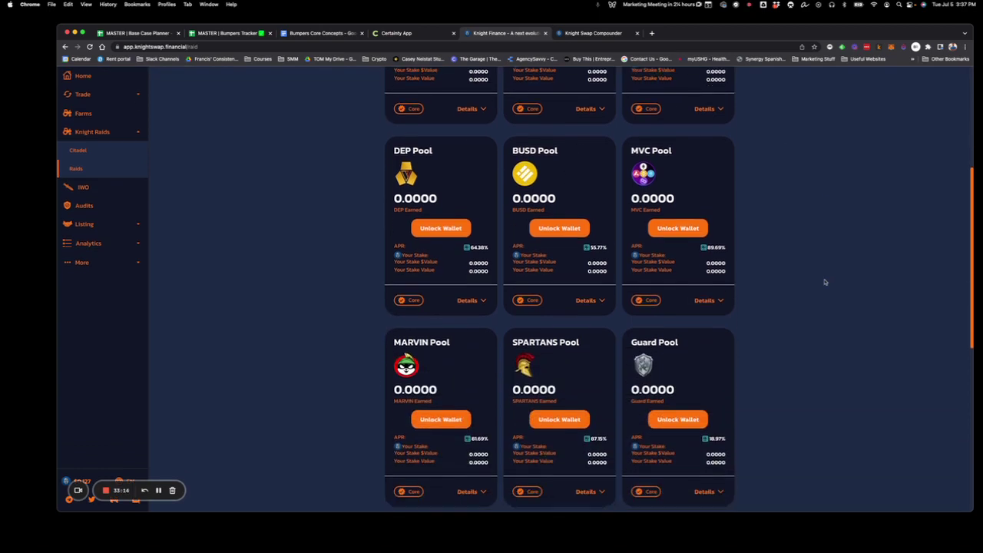
scroll(825, 282, "down", 2)
scroll(825, 282, "down", 2)
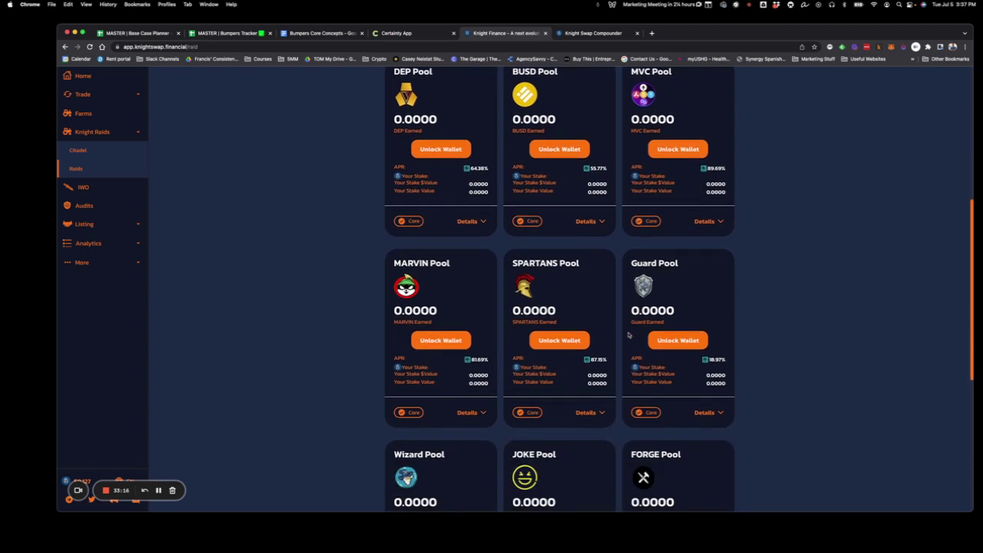
left_click_drag(560, 314, 511, 310)
left_click(853, 310)
scroll(852, 310, "down", 4)
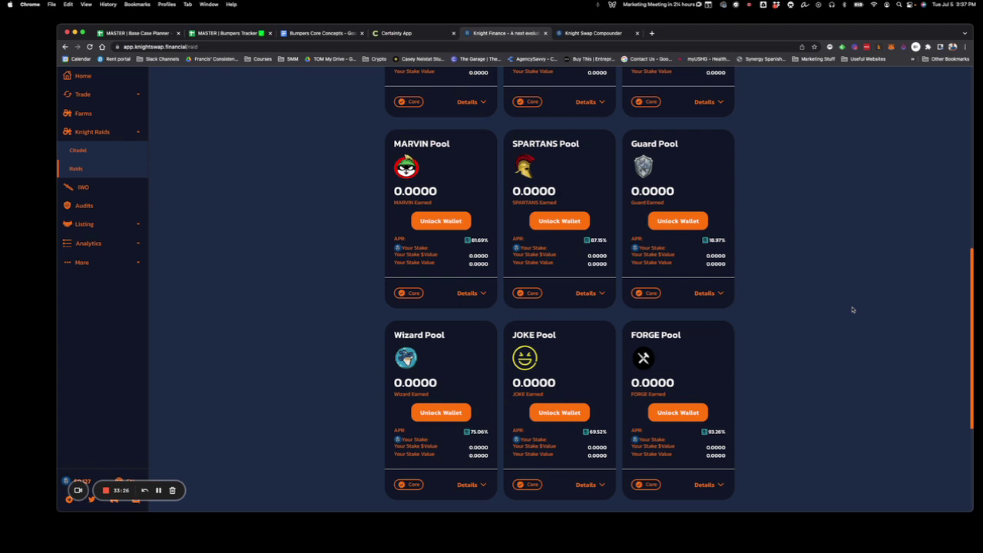
scroll(852, 310, "down", 3)
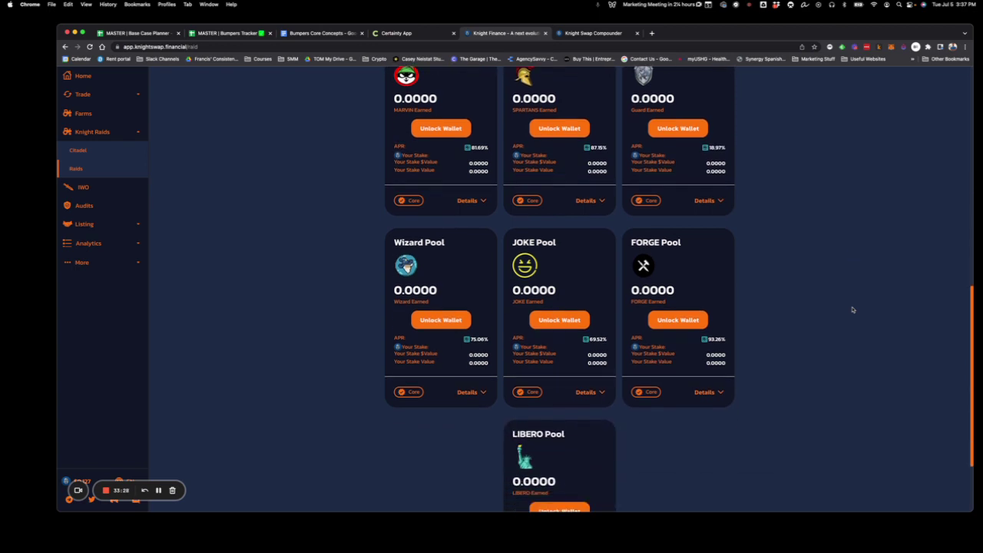
scroll(852, 309, "up", 5)
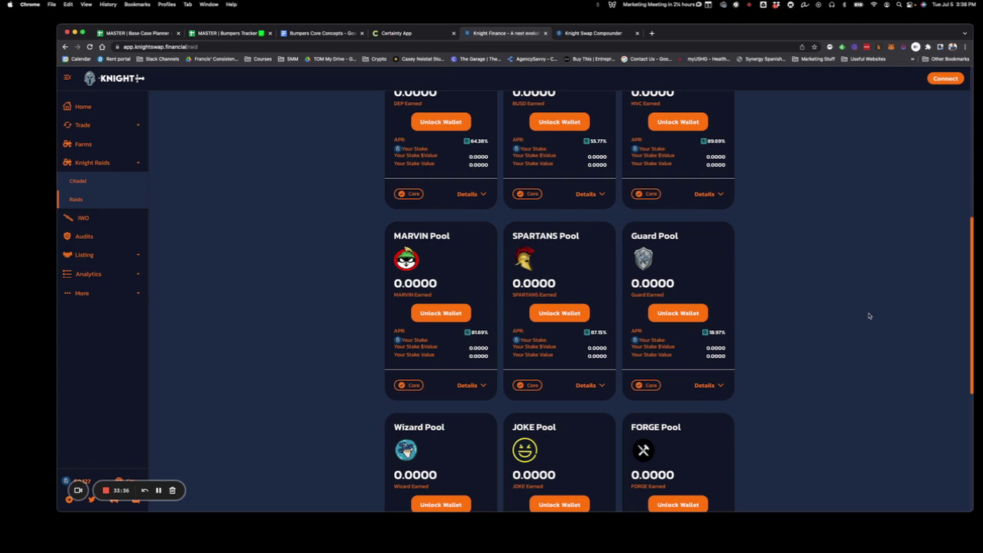
scroll(831, 225, "down", 5)
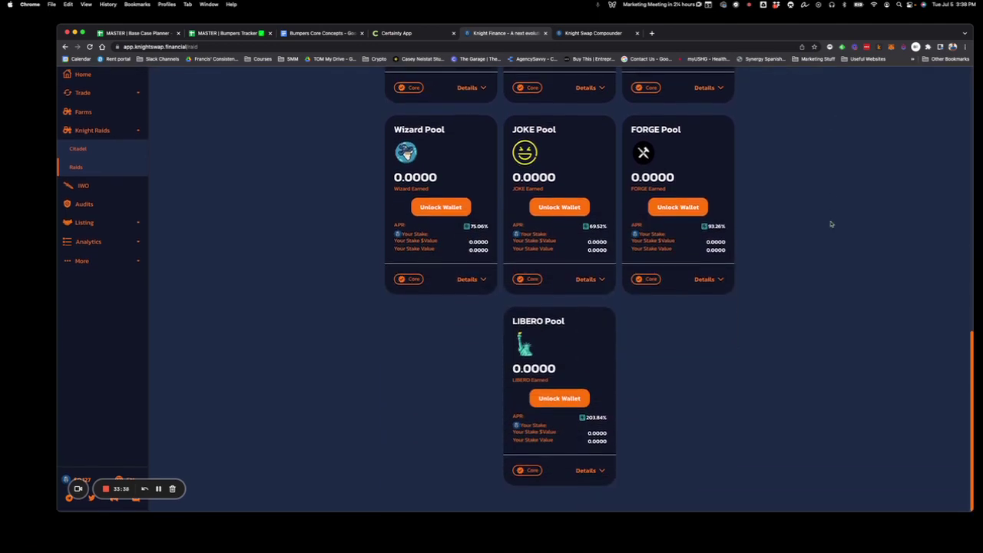
scroll(832, 224, "up", 8)
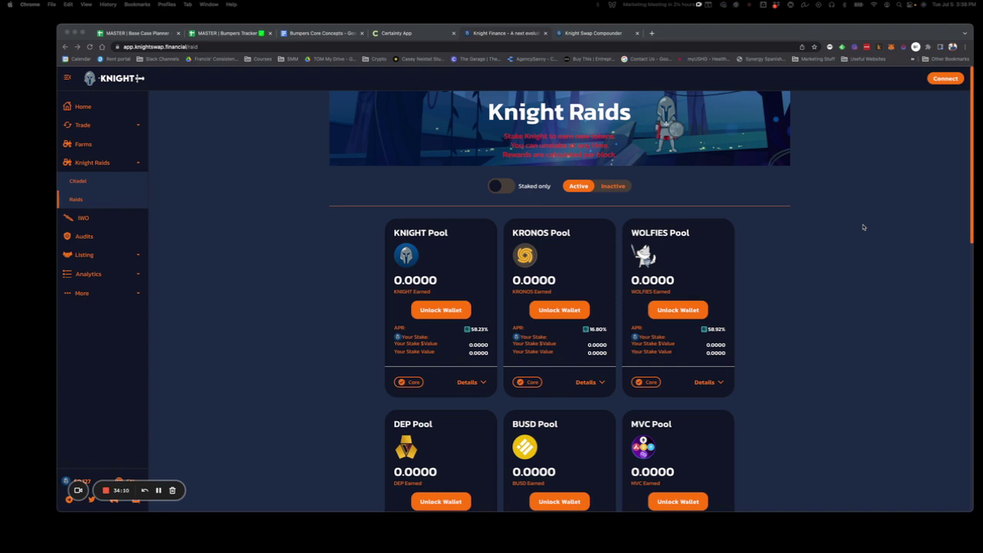
left_click(778, 224)
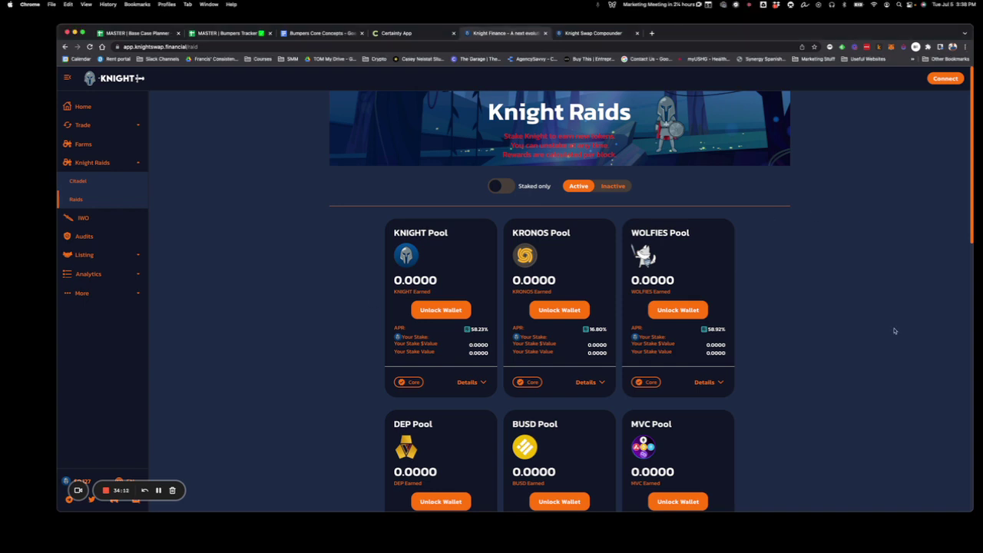
scroll(894, 331, "down", 3)
scroll(894, 331, "down", 10)
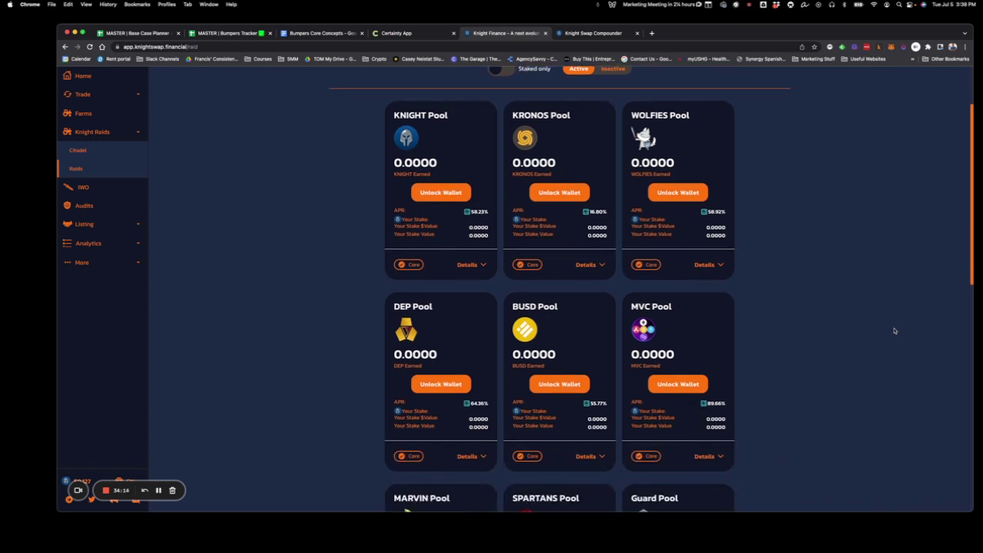
scroll(894, 331, "up", 13)
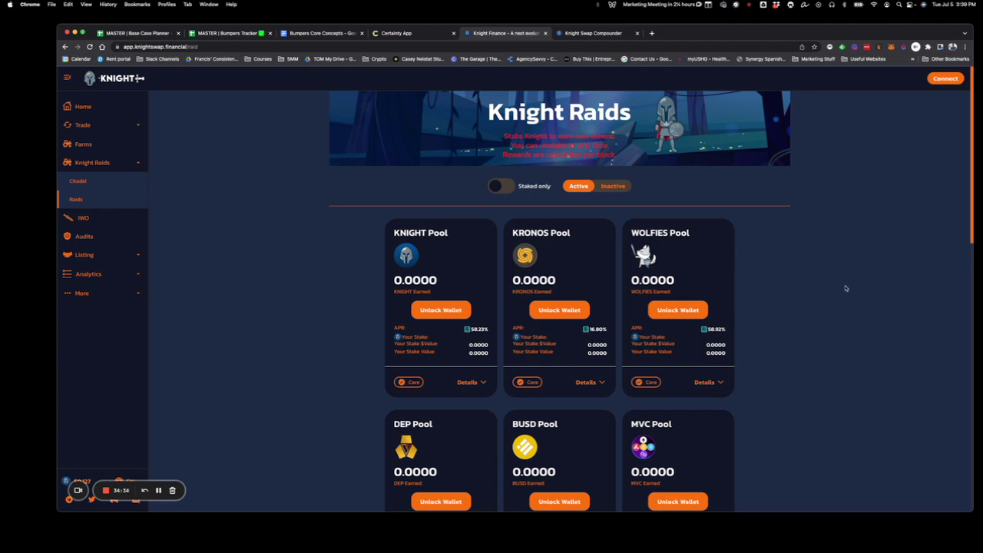
scroll(845, 288, "down", 3)
scroll(845, 288, "down", 1)
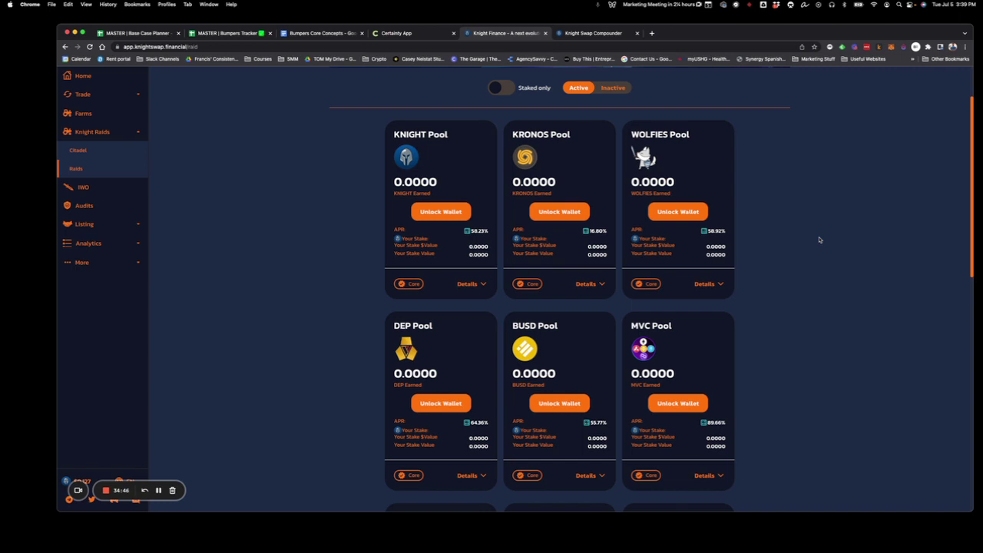
scroll(819, 239, "up", 1)
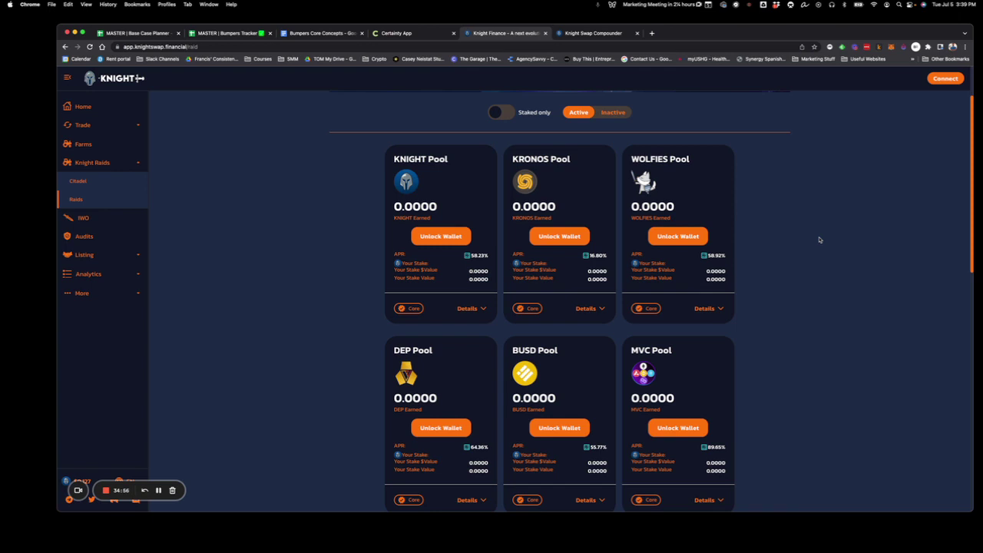
scroll(820, 239, "down", 6)
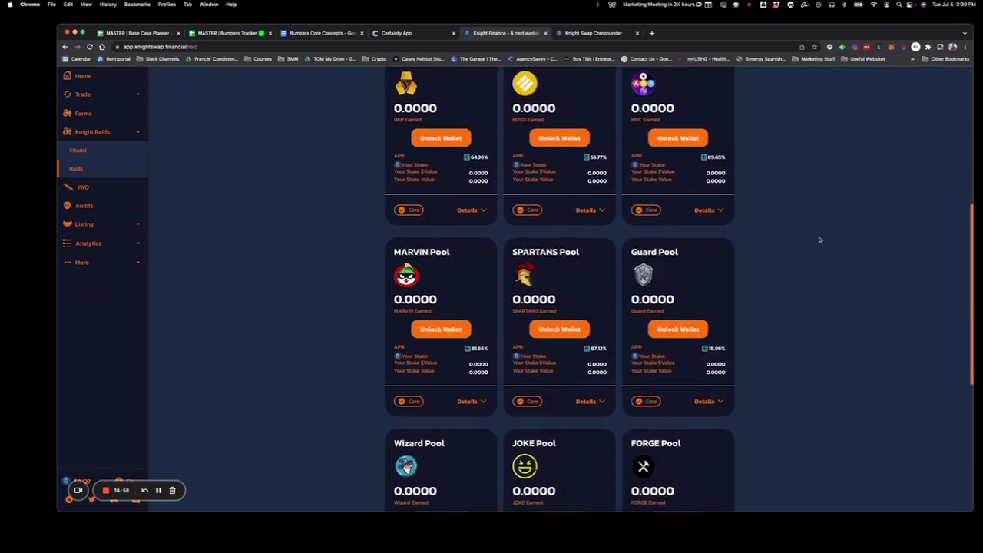
scroll(819, 240, "down", 2)
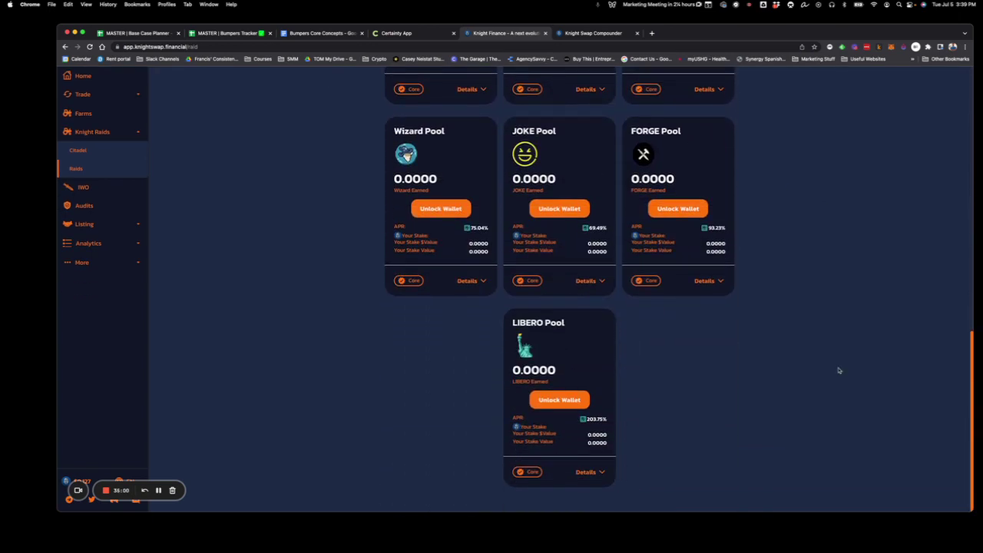